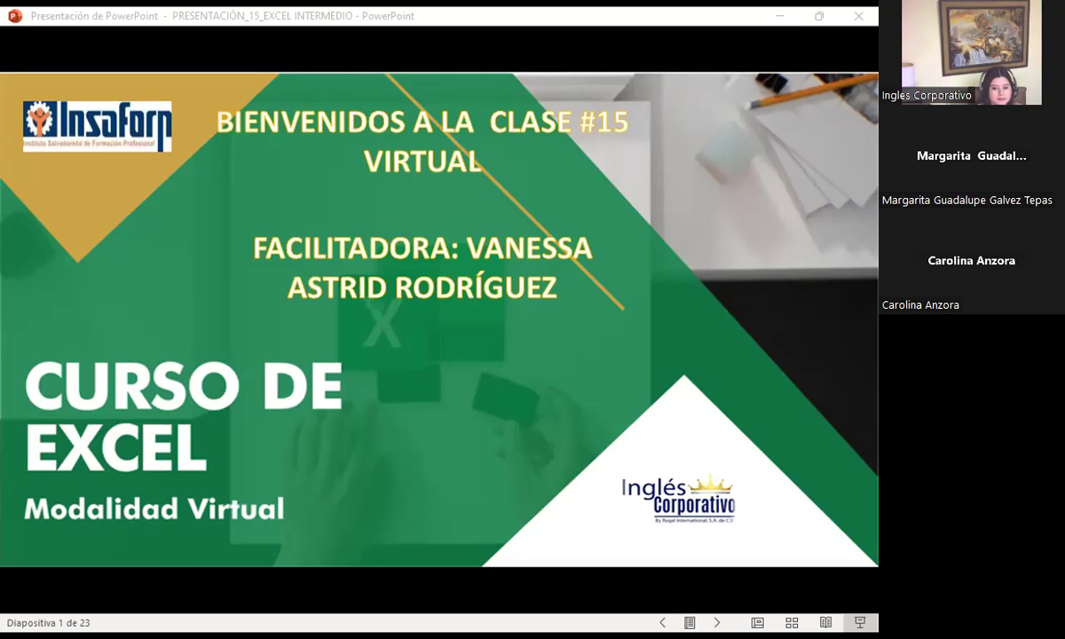
Step: Switch from the PowerPoint slideshow to the Excel Intermedio course page in Firefox
{"action": "key", "text": "alt+Tab"}
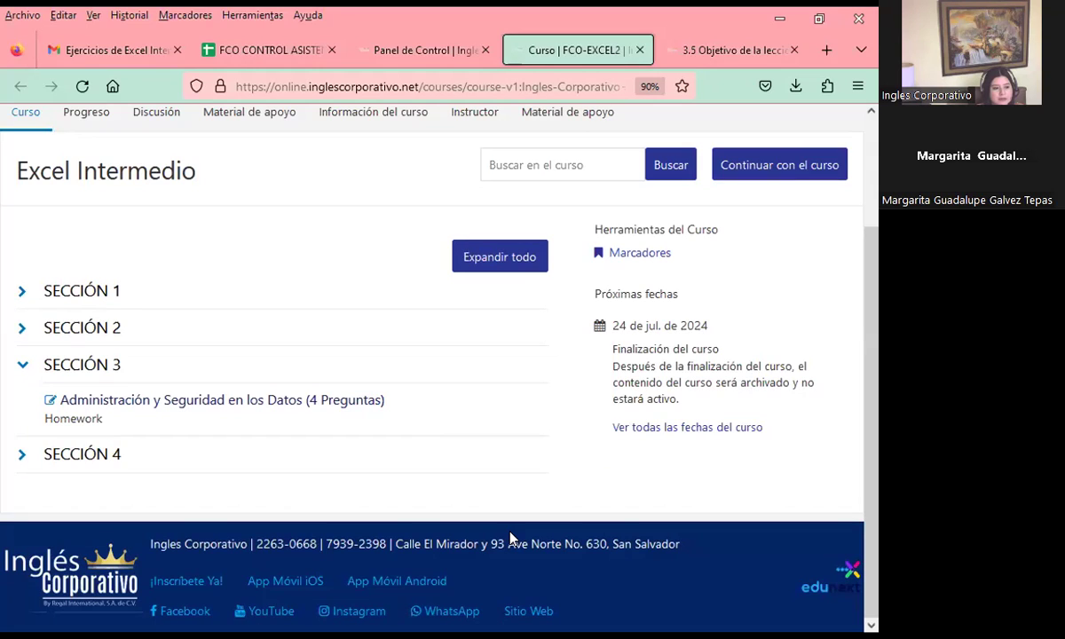
Step: Expand SECCIÓN 4 to list its homework and Examen Final, then bring up lesson 3.5 on consolidating data
{"action": "left_click", "coordinate": [21, 457]}
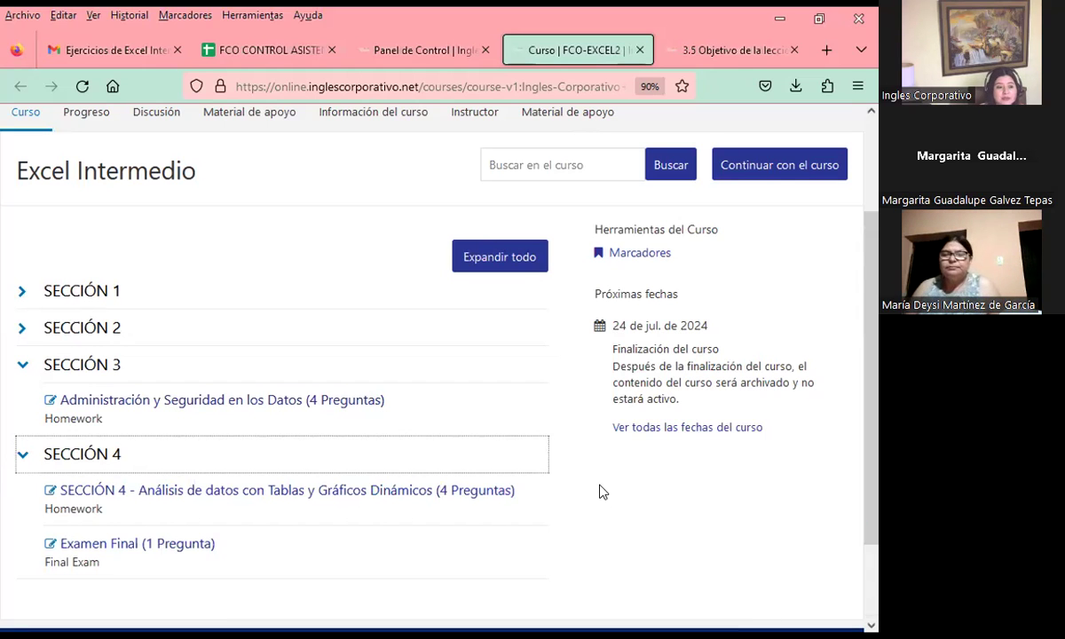
{"action": "scroll", "coordinate": [603, 479], "scroll_direction": "down", "scroll_amount": 2}
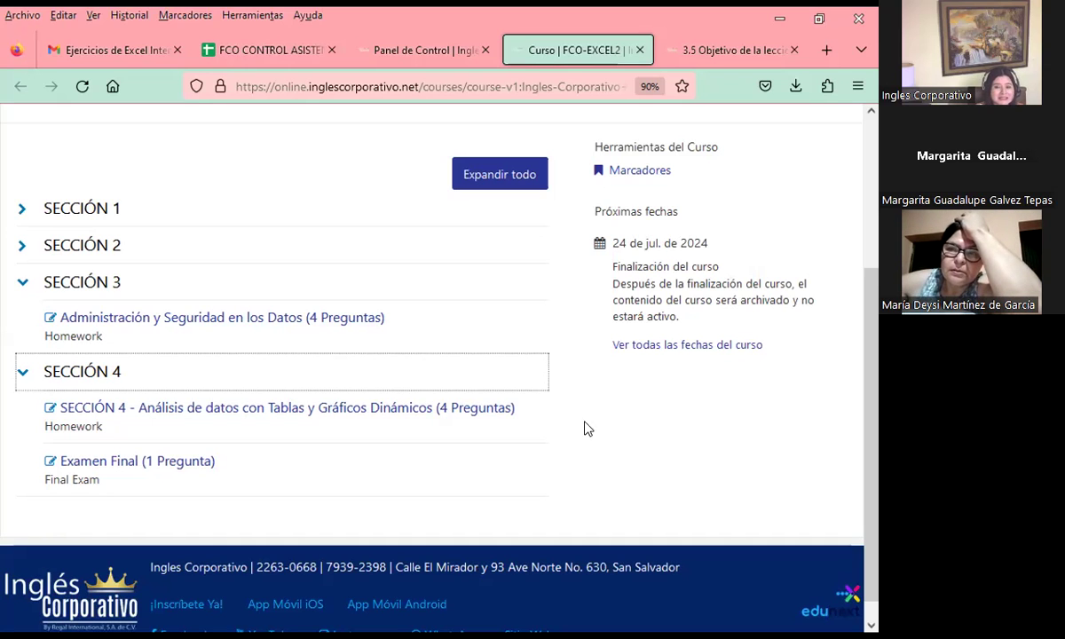
{"action": "left_click", "coordinate": [701, 50]}
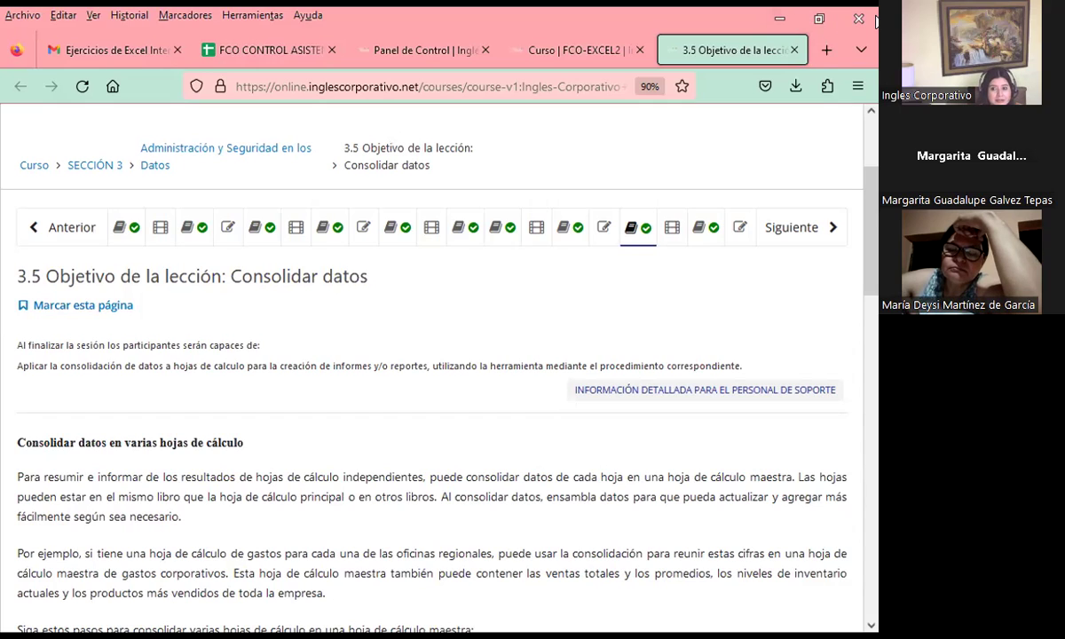
Step: Move from lesson 3.5 to the 'Foro de discusión y preguntas clase #15' page
{"action": "left_click", "coordinate": [706, 227]}
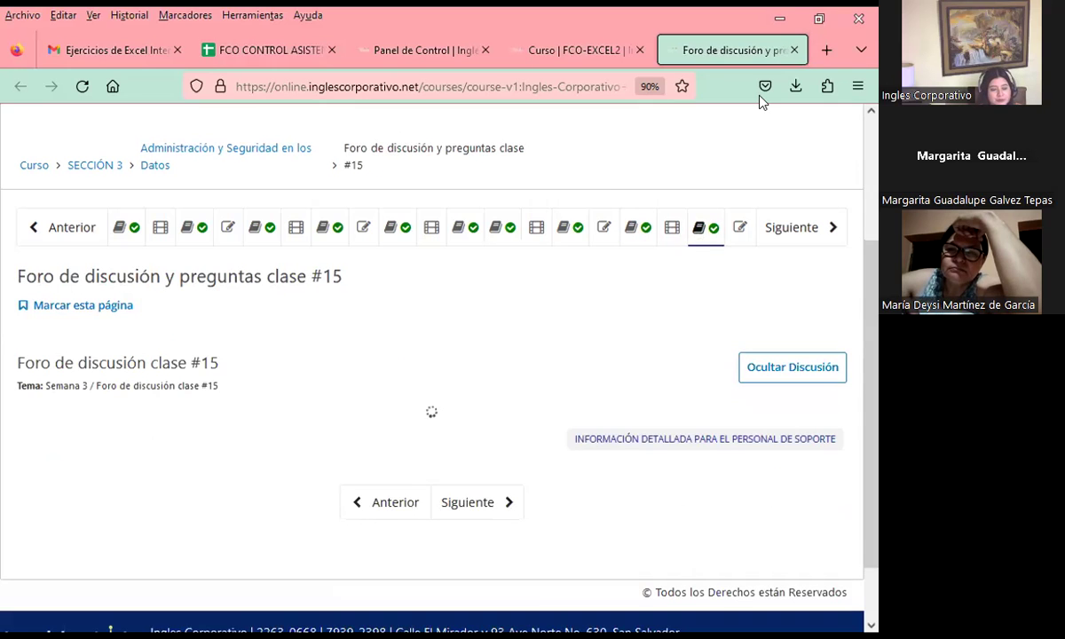
Step: Scroll down the clase #15 forum to the post asking about the two ways to consolidate
{"action": "scroll", "coordinate": [416, 361], "scroll_direction": "down", "scroll_amount": 2}
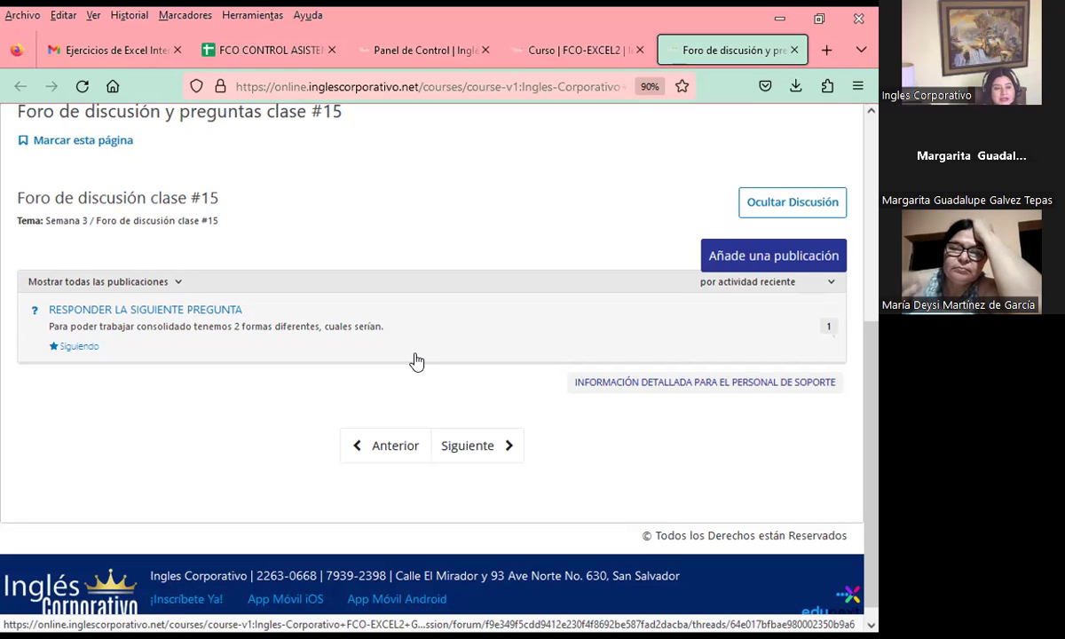
Step: Scroll the forum page back up before returning to the PRESENTACIÓN_15_EXCEL INTERMEDIO title slide
{"action": "scroll", "coordinate": [410, 298], "scroll_direction": "up", "scroll_amount": 3}
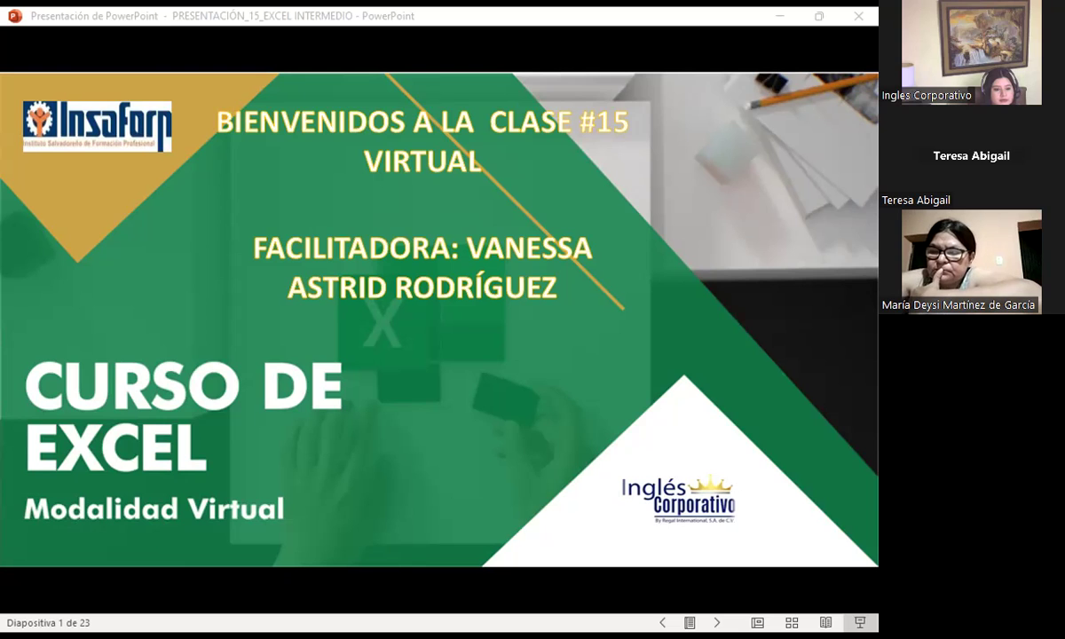
Step: Advance the slideshow past the SESIÓN: 15 and AGENDA slides to the general objective, slide 4
{"action": "left_click", "coordinate": [523, 403]}
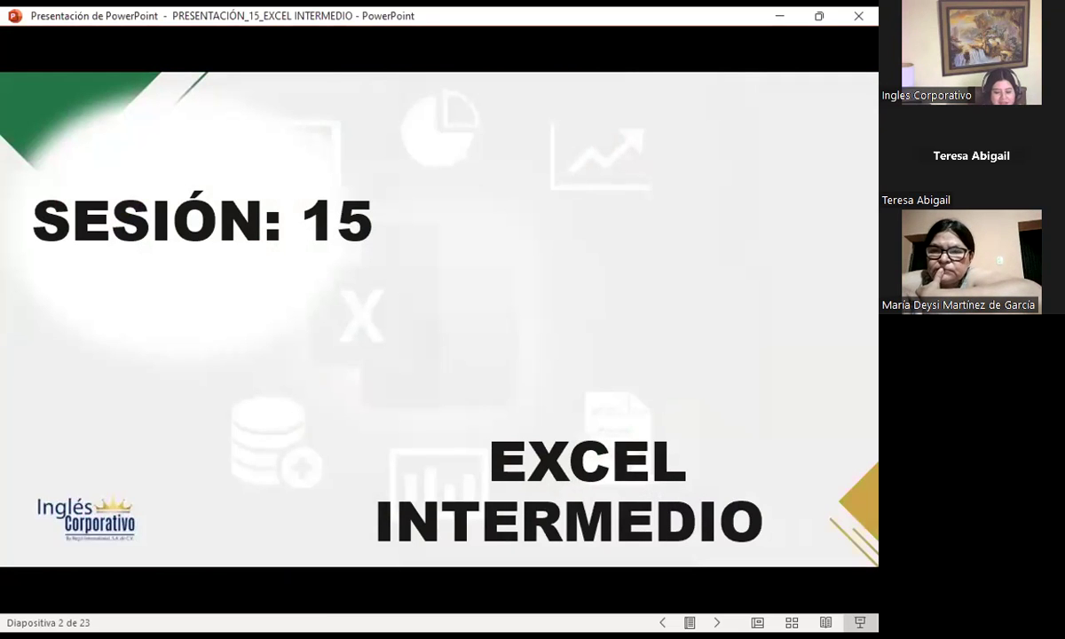
{"action": "key", "text": "Right"}
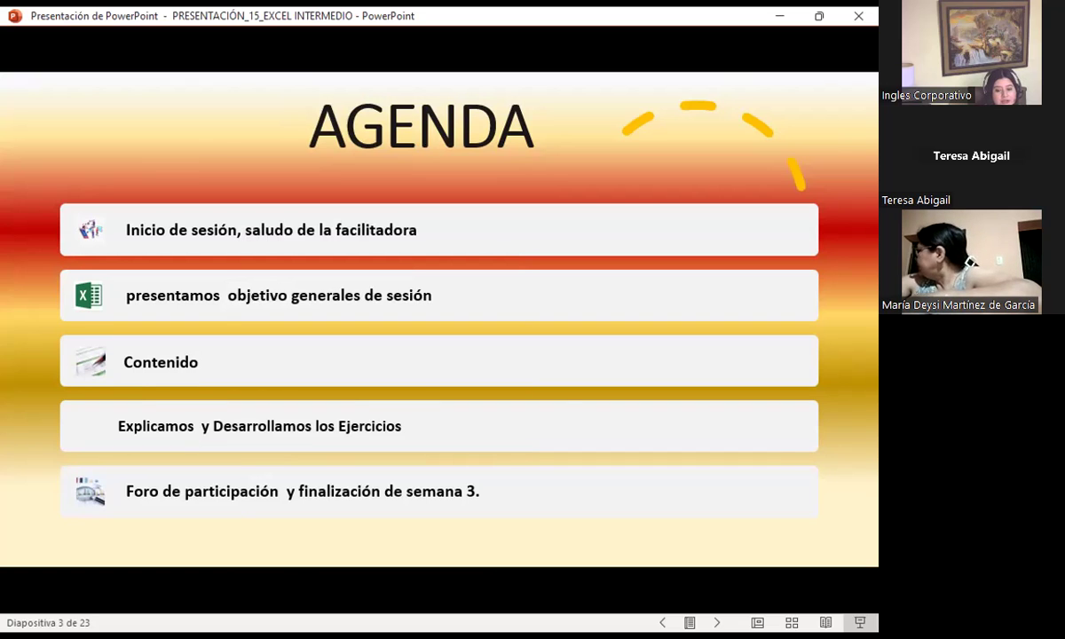
{"action": "key", "text": "Right"}
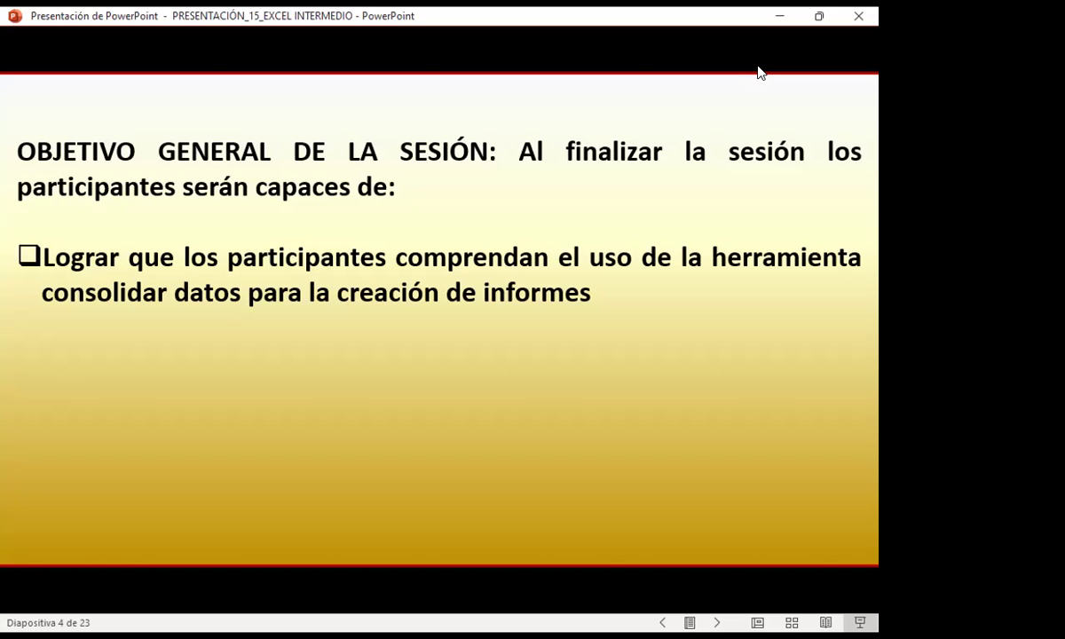
Step: Advance to slide 5, CONSOLIDAR, on combining separate worksheets into a master worksheet
{"action": "key", "text": "Right"}
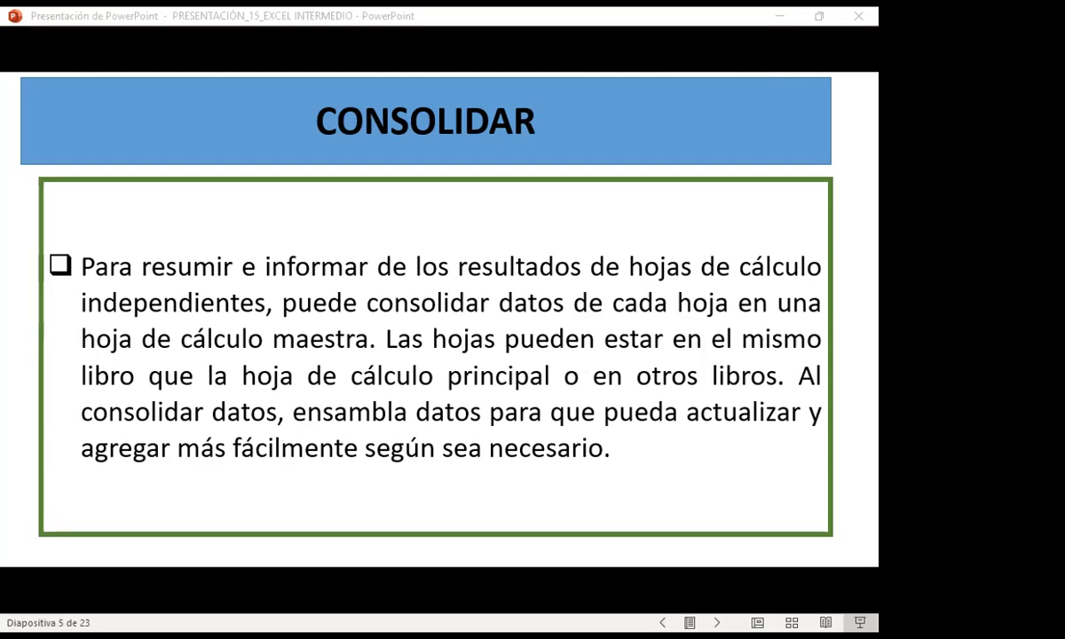
Step: Refocus the slideshow and advance to slide 6 on consolidating por posición and por categoría
{"action": "left_click", "coordinate": [639, 508]}
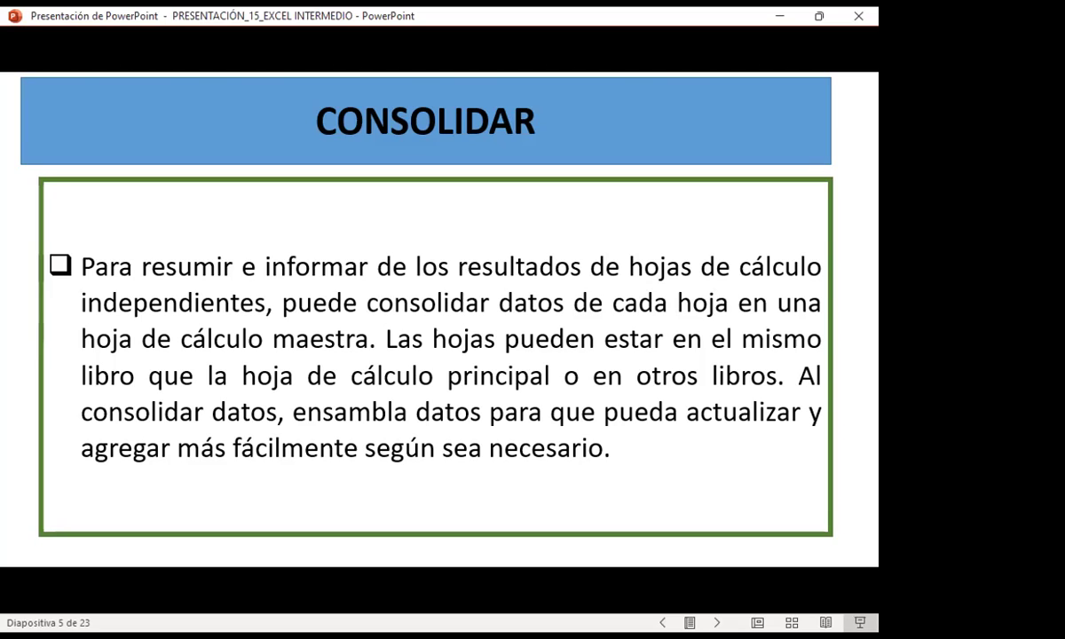
{"action": "key", "text": "Right"}
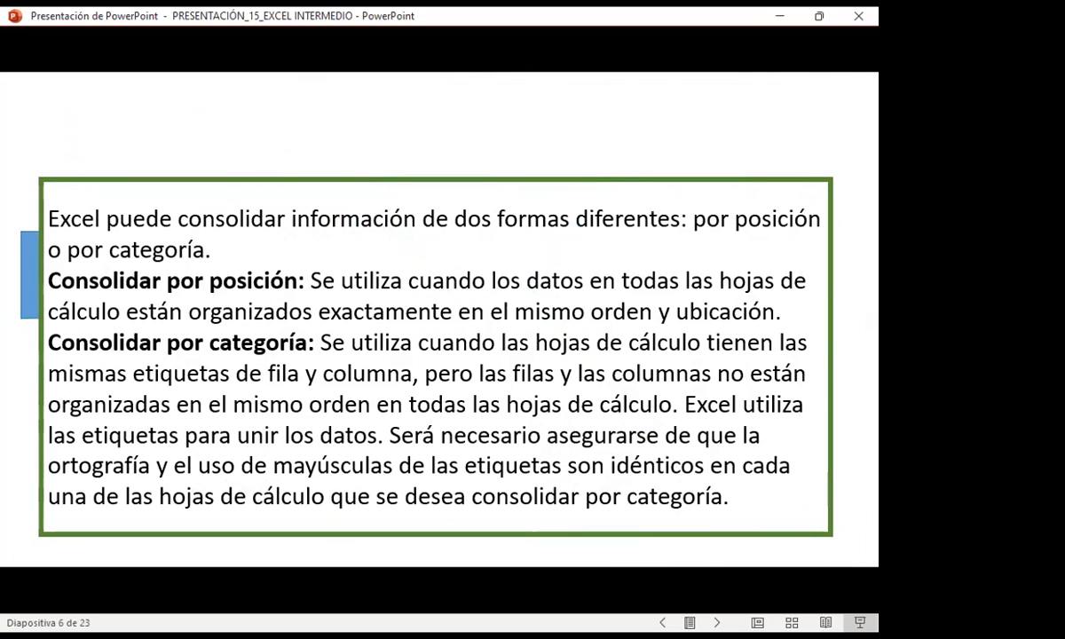
Step: Reveal the CONSOLIDAR title on slide 6, then advance to slide 7 defining data consolidation
{"action": "key", "text": "Right"}
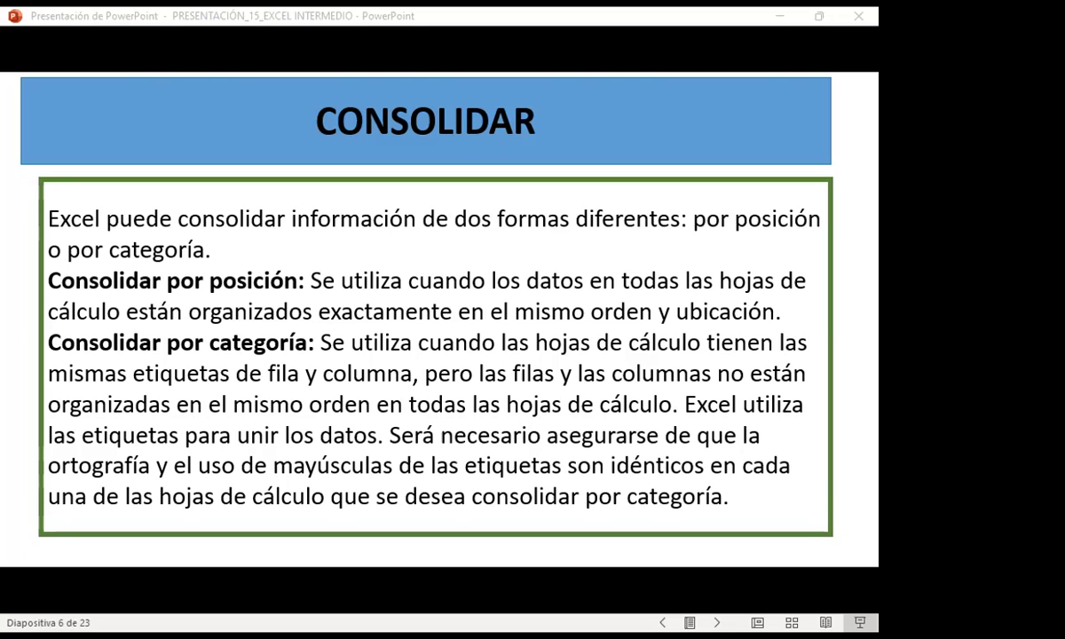
{"action": "left_click", "coordinate": [745, 335]}
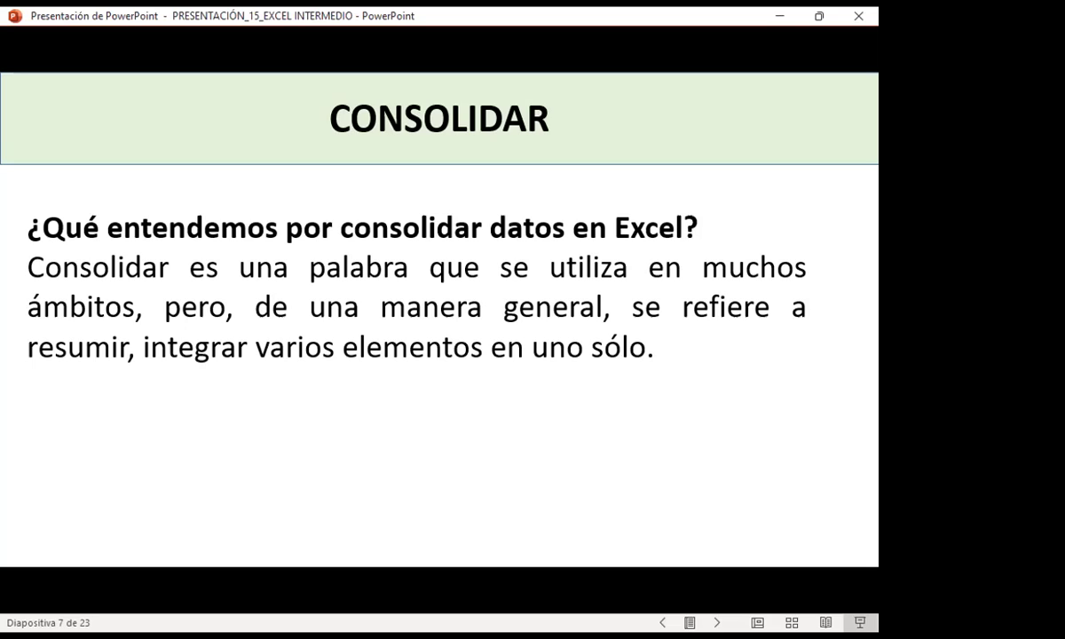
Step: Step briefly through the following slides, then switch to Excel's REPORTE CONSOLIDADO sheet
{"action": "key", "text": "Right"}
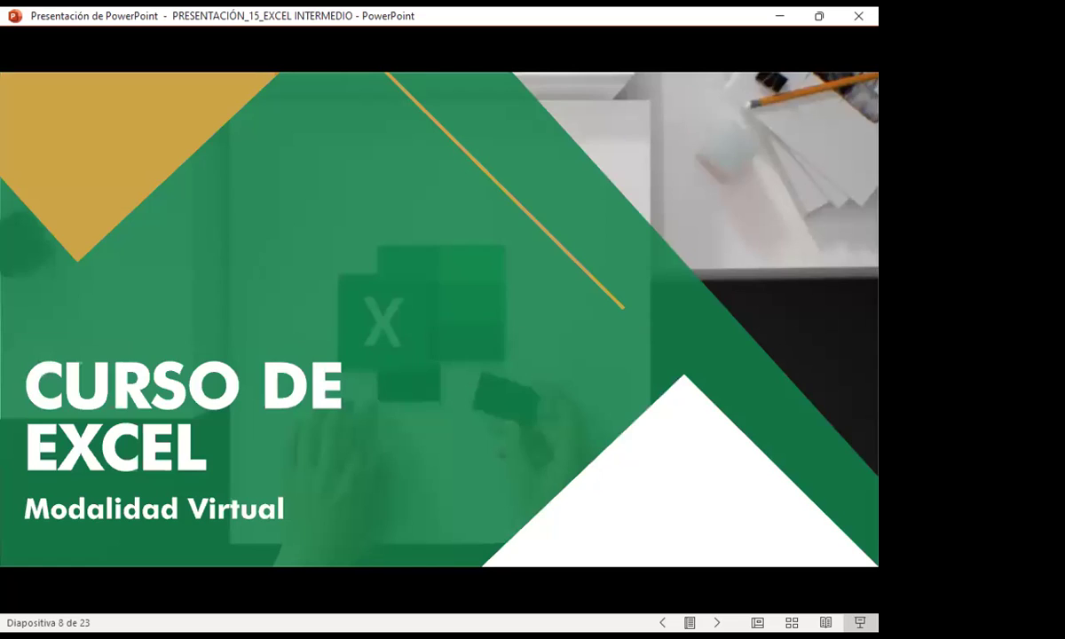
{"action": "key", "text": "Right"}
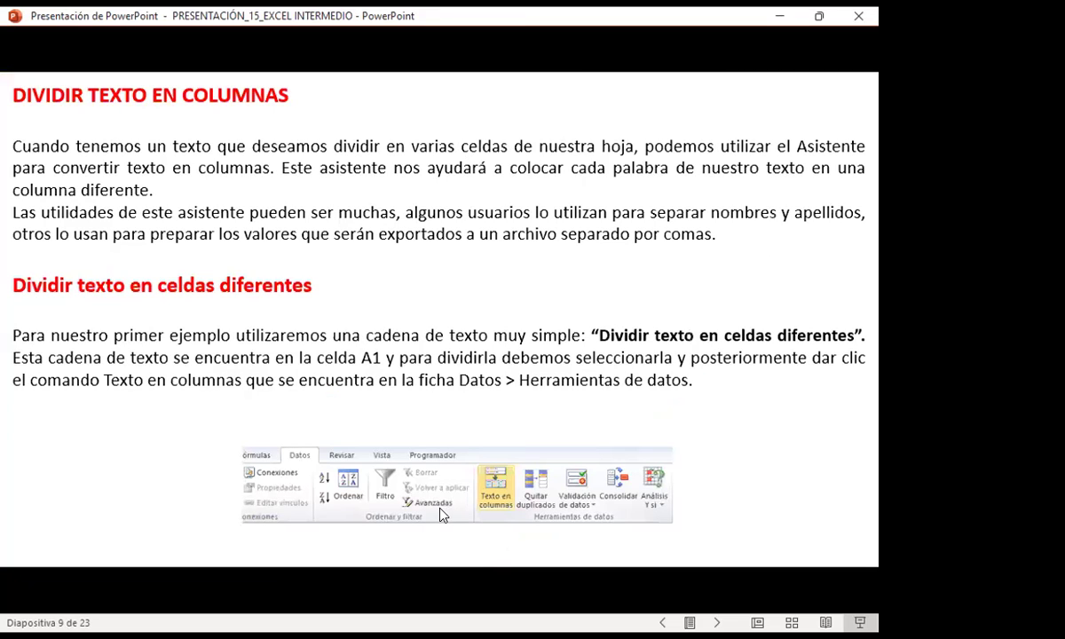
{"action": "key", "text": "Left"}
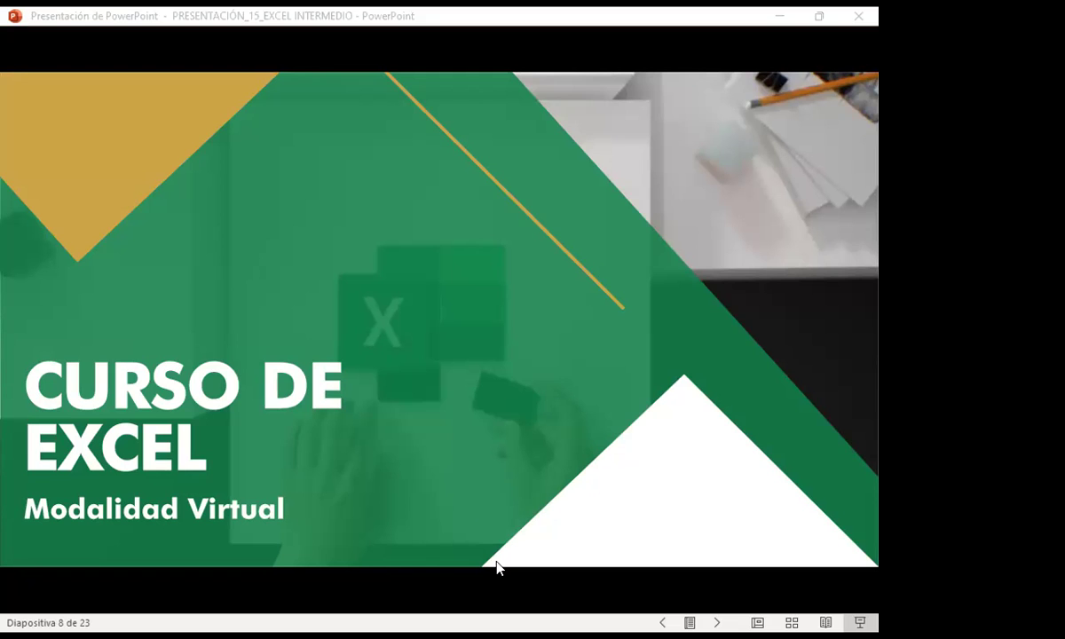
{"action": "key", "text": "alt+Tab"}
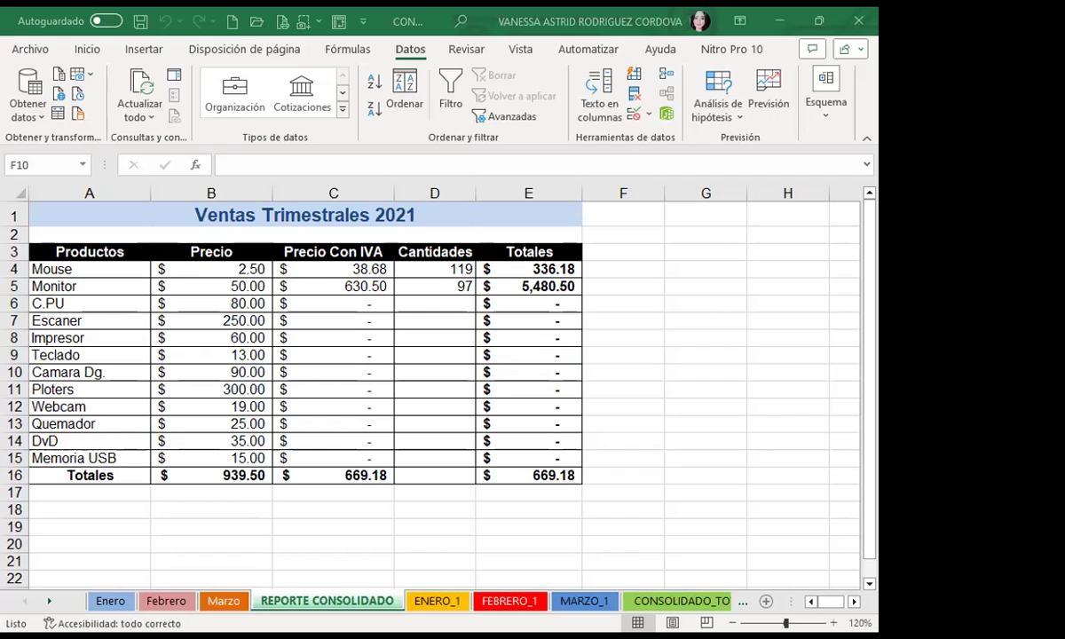
{"action": "left_click", "coordinate": [417, 304]}
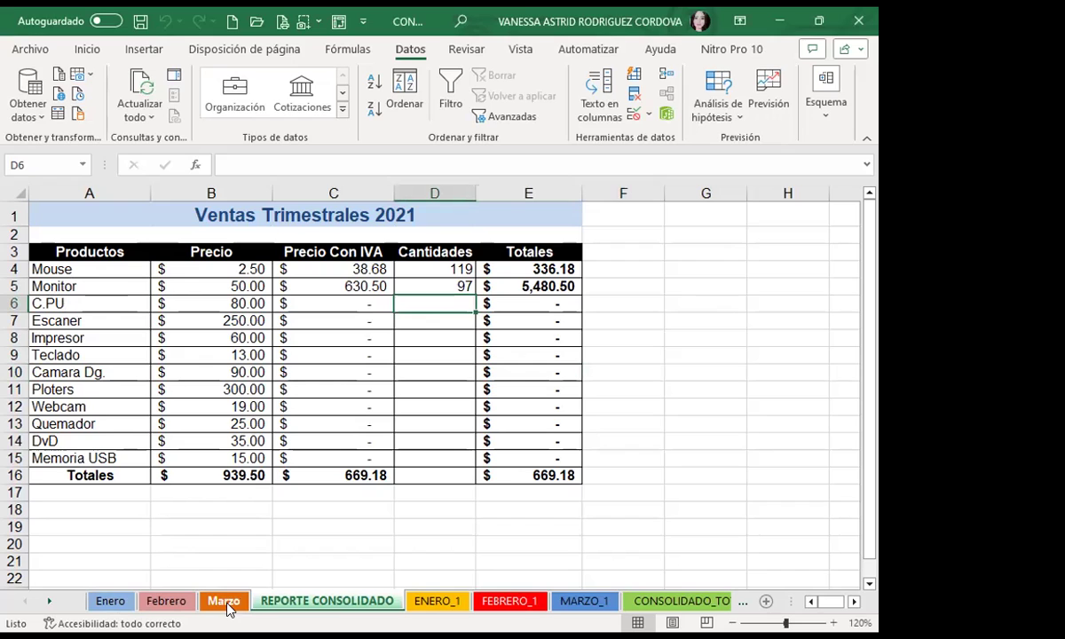
{"action": "left_click", "coordinate": [115, 604]}
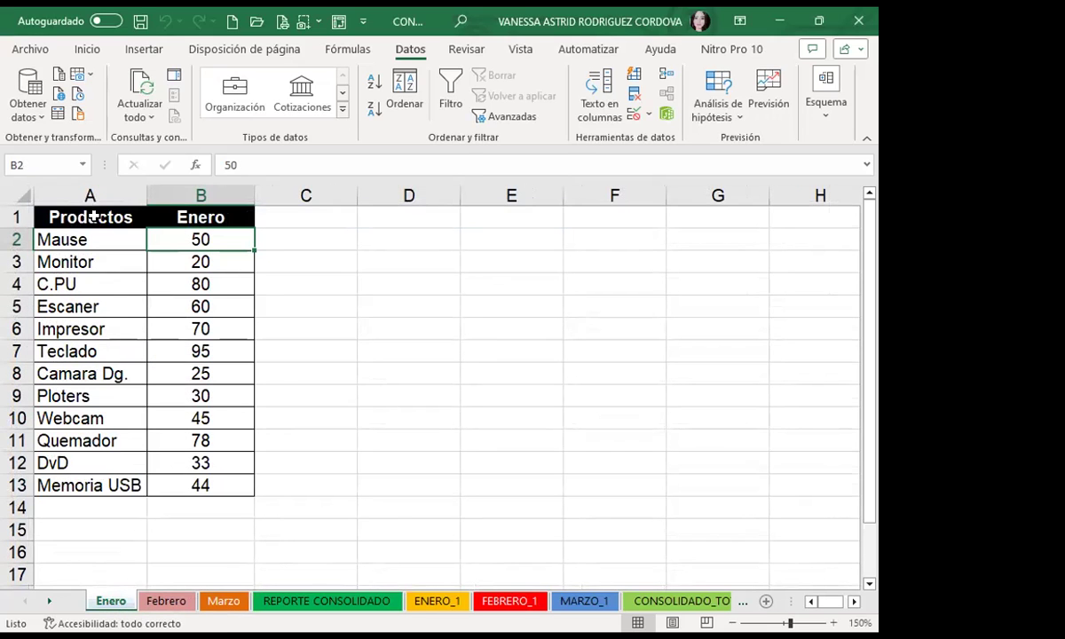
{"action": "left_click", "coordinate": [94, 217]}
{"action": "left_click", "coordinate": [178, 280]}
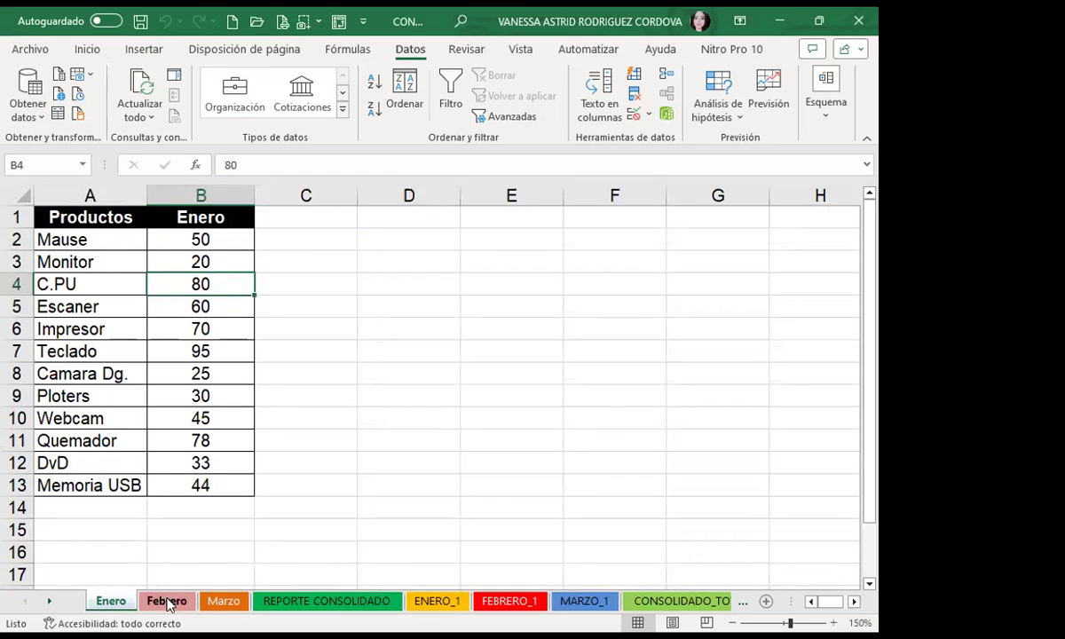
{"action": "left_click", "coordinate": [166, 601]}
{"action": "left_click", "coordinate": [222, 601]}
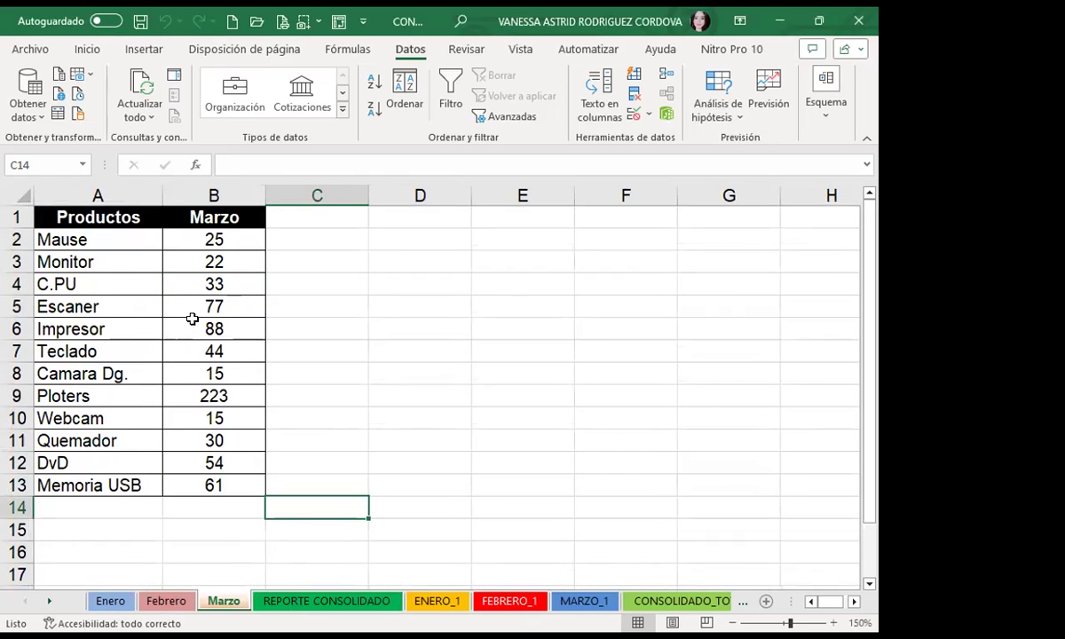
{"action": "key", "text": "ctrl+Page_Down"}
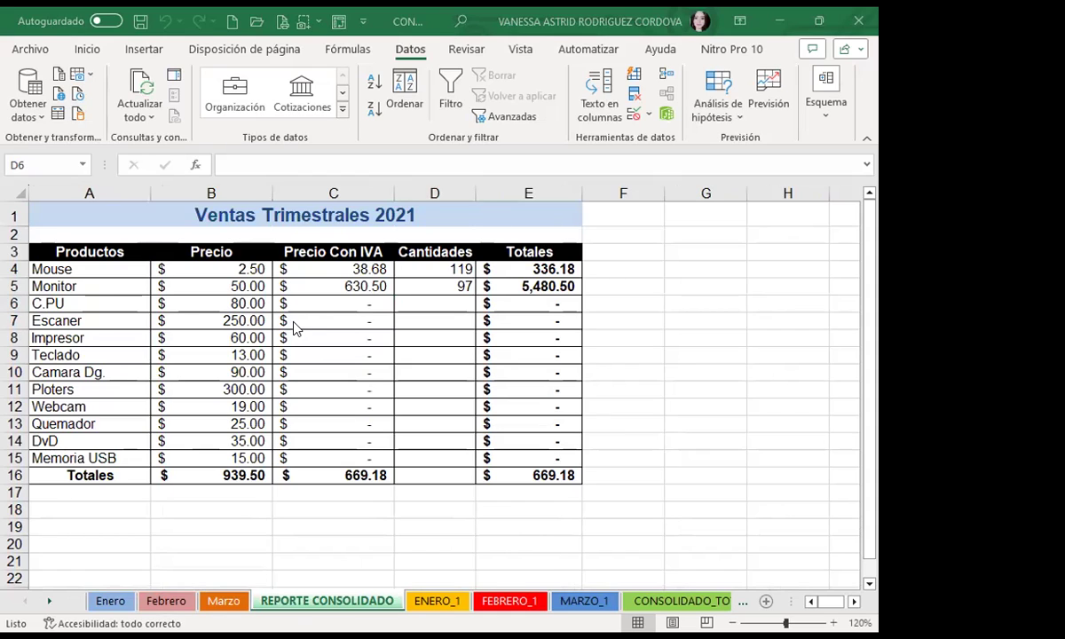
{"action": "left_click", "coordinate": [231, 269]}
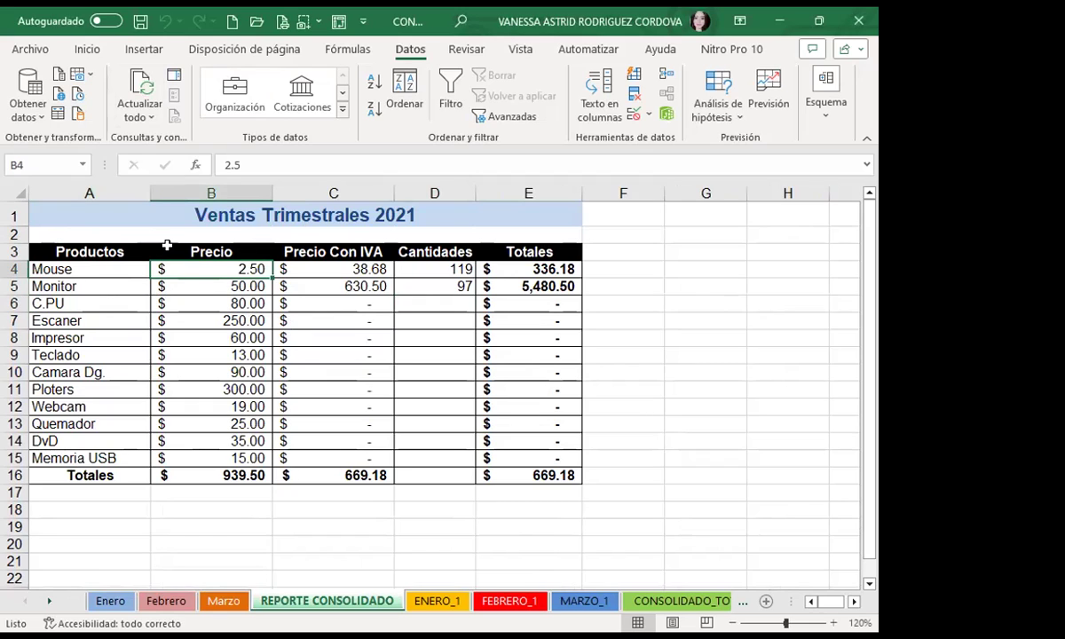
{"action": "left_click", "coordinate": [319, 267]}
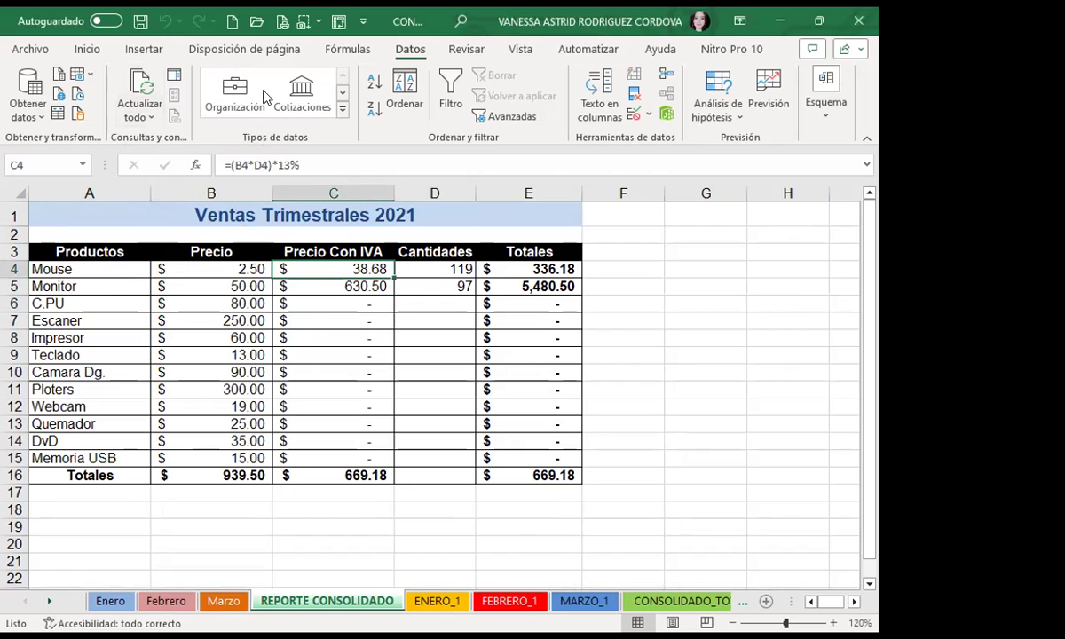
{"action": "left_click", "coordinate": [269, 164]}
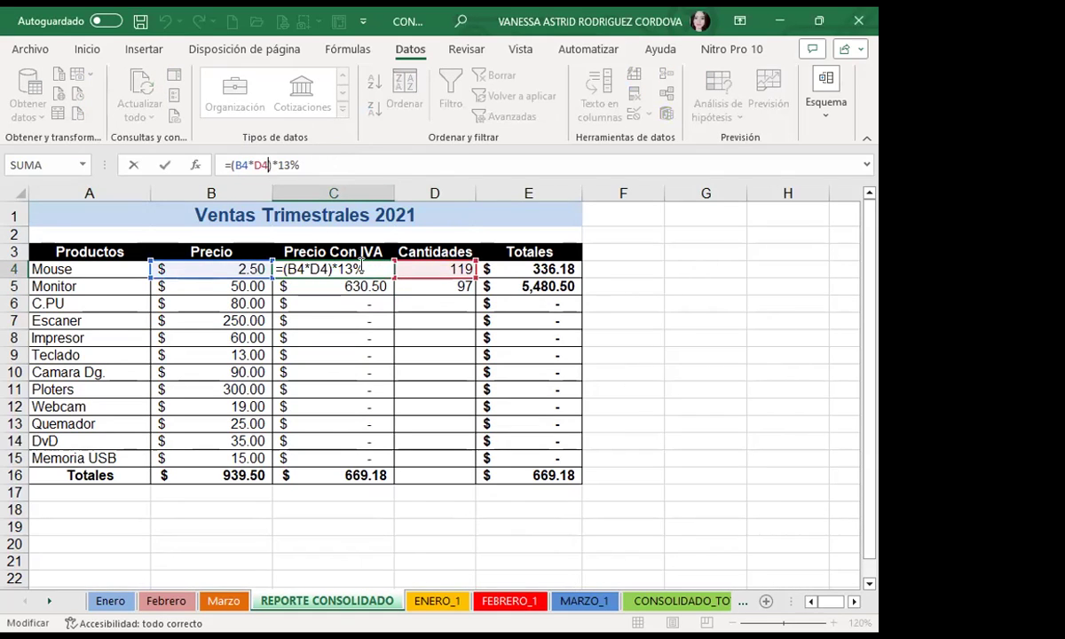
{"action": "key", "text": "Return"}
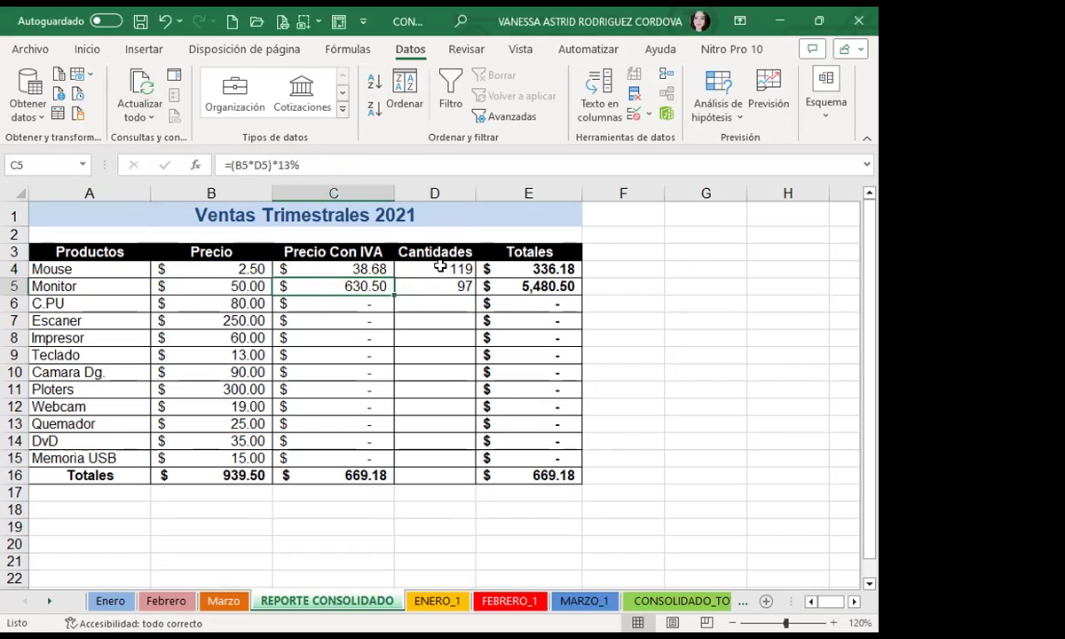
{"action": "left_click", "coordinate": [439, 266]}
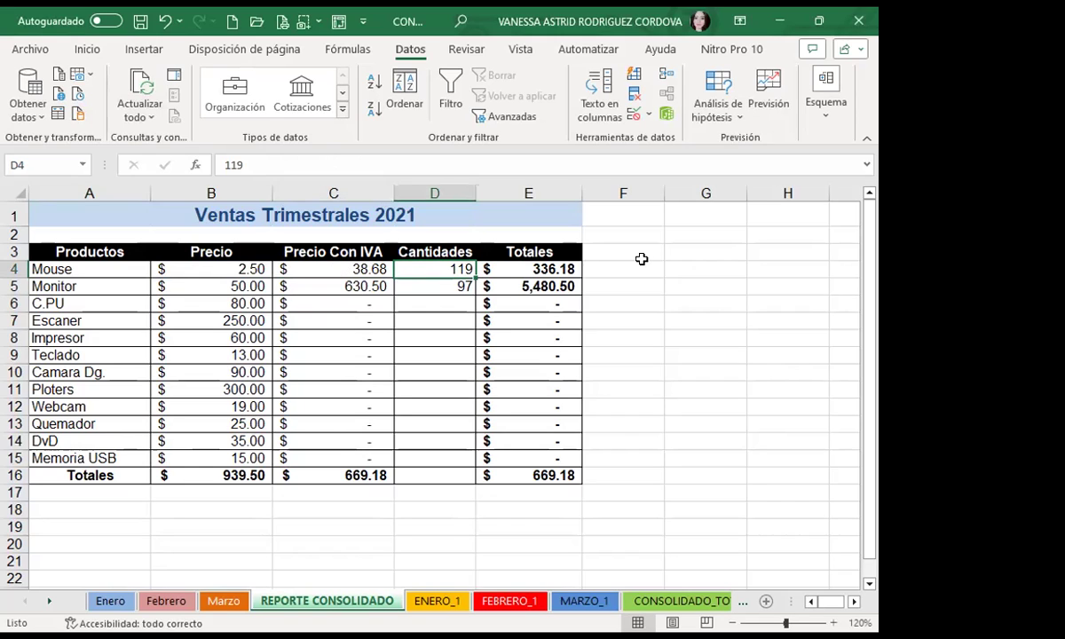
{"action": "left_click", "coordinate": [522, 269]}
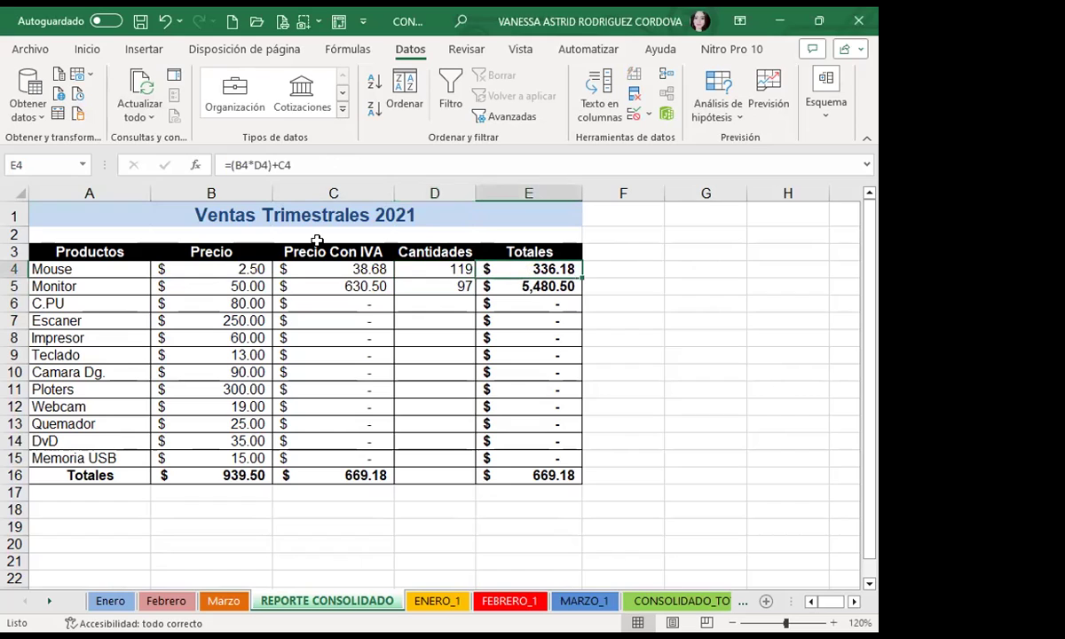
{"action": "left_click", "coordinate": [261, 168]}
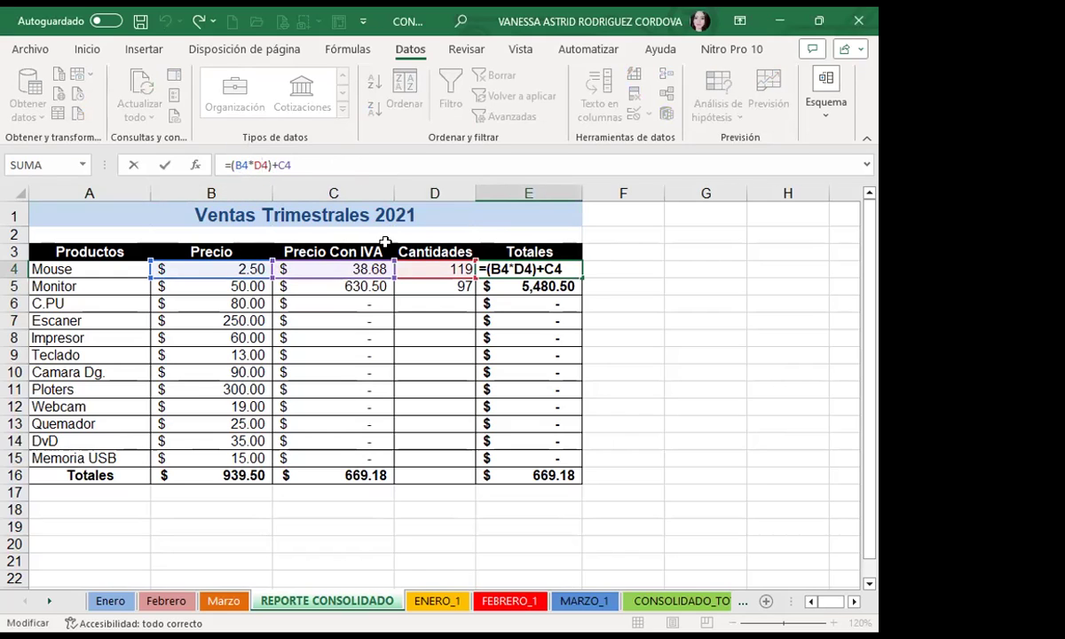
{"action": "left_click", "coordinate": [266, 165]}
{"action": "key", "text": "Return"}
{"action": "left_click", "coordinate": [552, 269]}
{"action": "left_click_drag", "start_coordinate": [580, 277], "coordinate": [530, 348]}
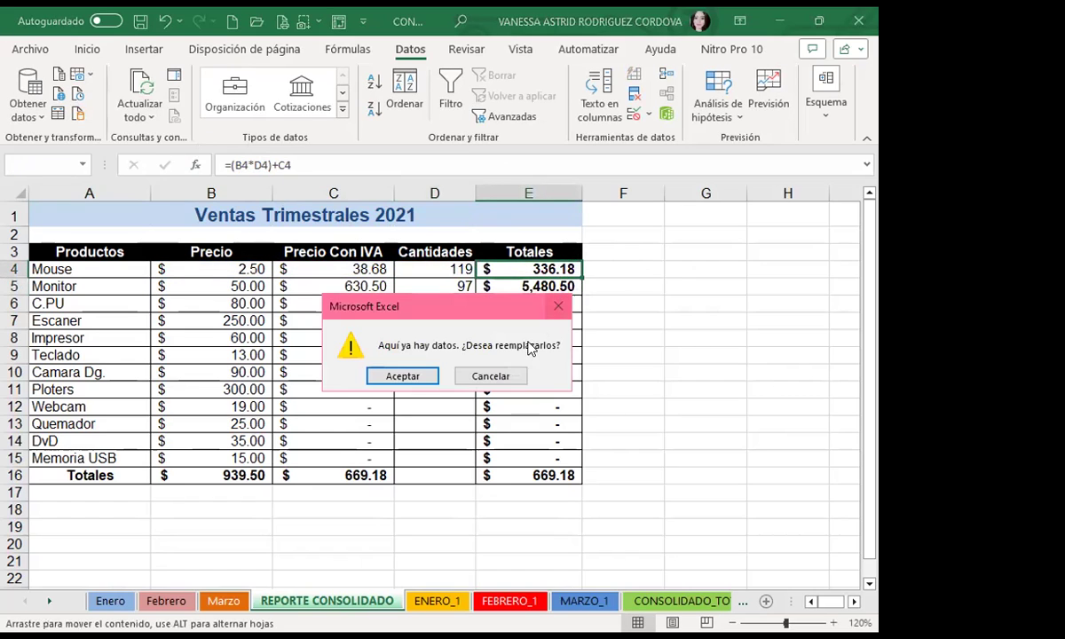
{"action": "left_click", "coordinate": [491, 375]}
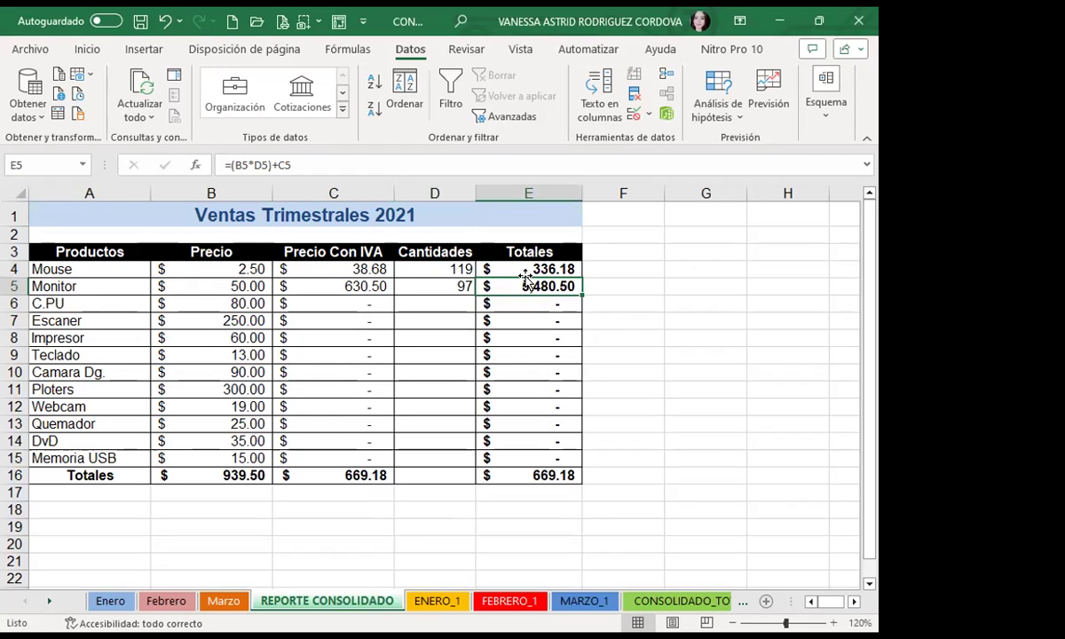
{"action": "left_click", "coordinate": [427, 302]}
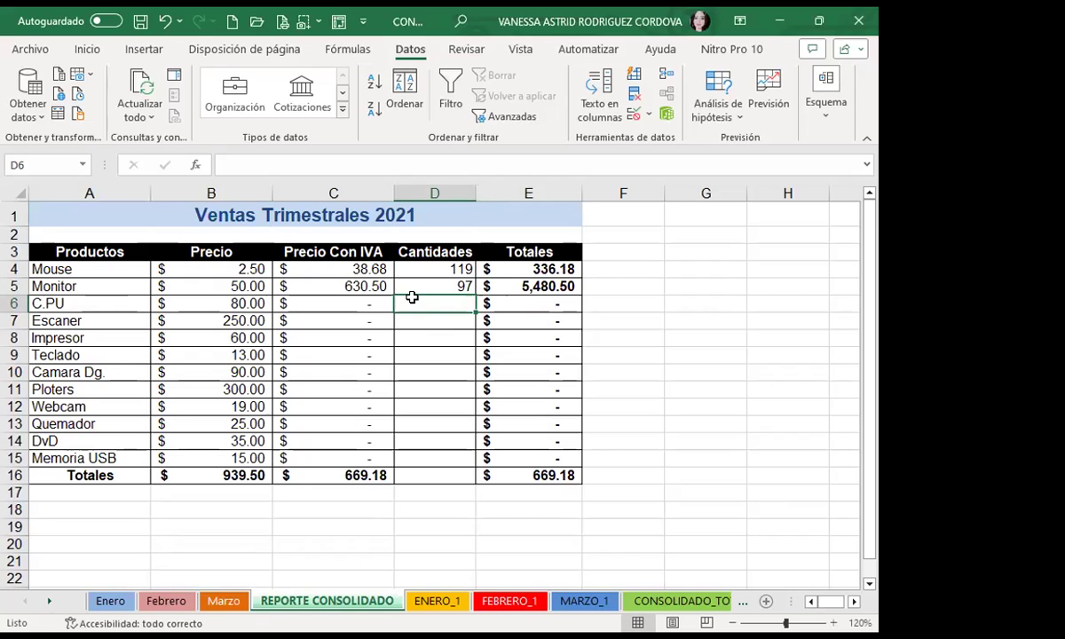
{"action": "left_click", "coordinate": [357, 284]}
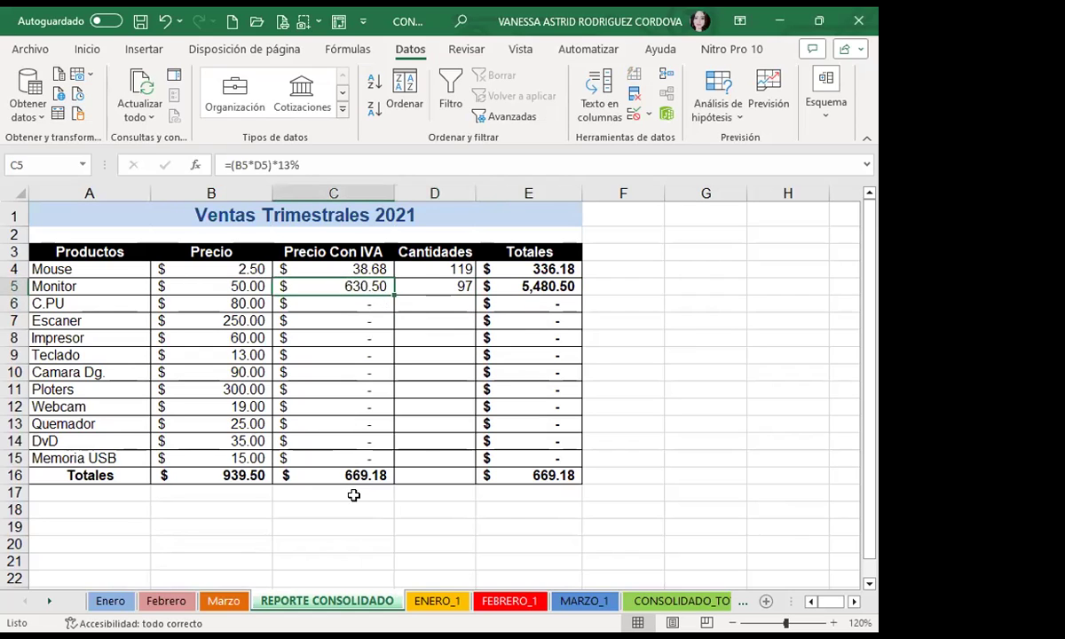
{"action": "left_click", "coordinate": [425, 307]}
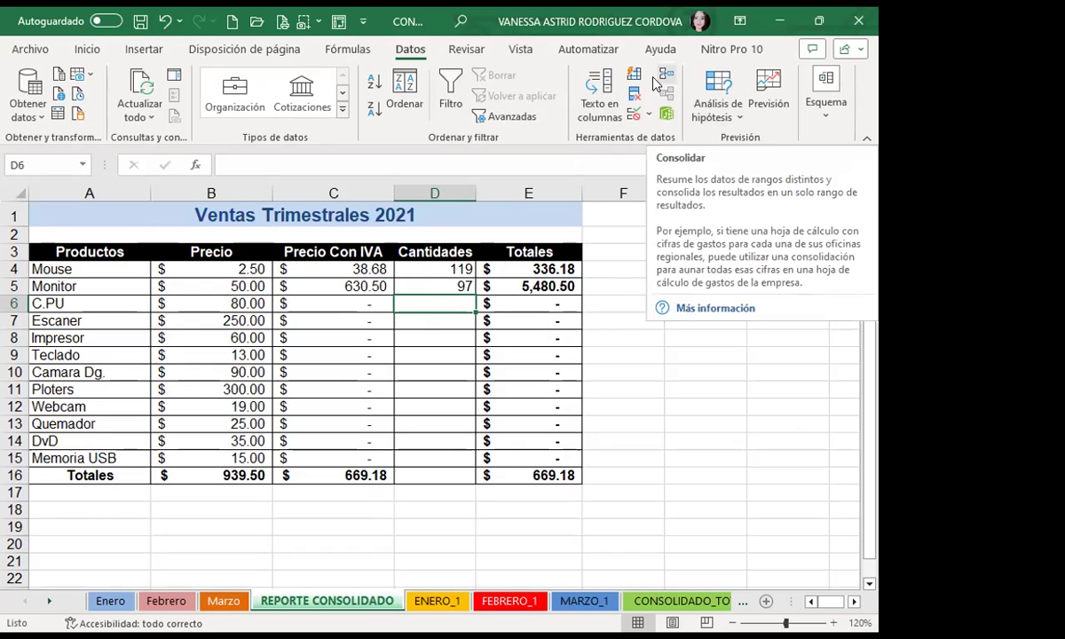
Step: Reopen Consolidar and delete the Marzo, Febrero and Enero $B$4 references from Todas las referencias
{"action": "left_click", "coordinate": [667, 75]}
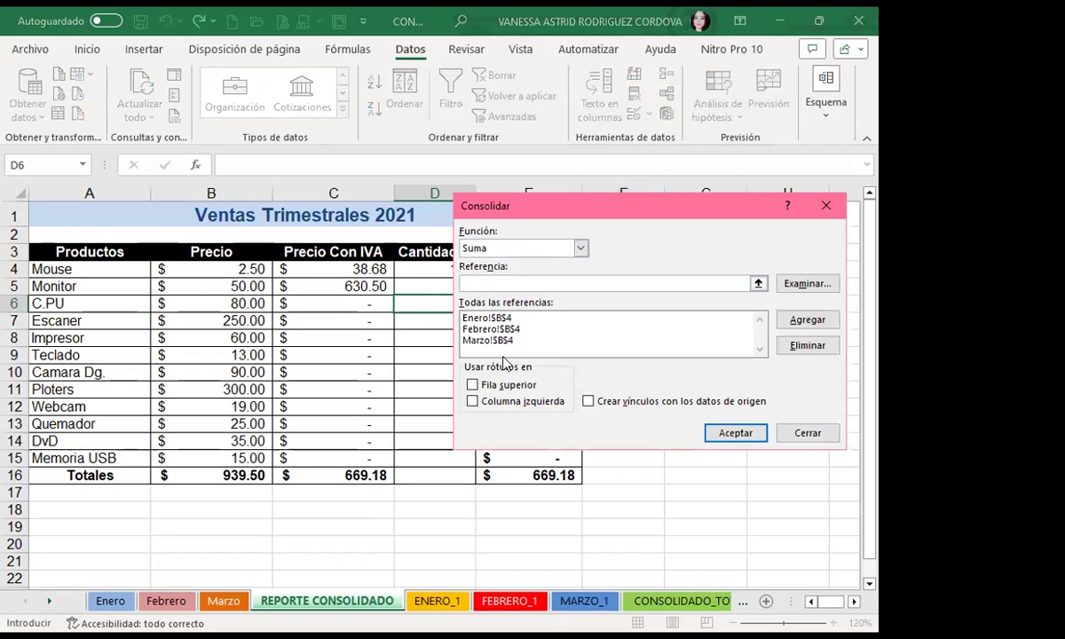
{"action": "left_click", "coordinate": [558, 346]}
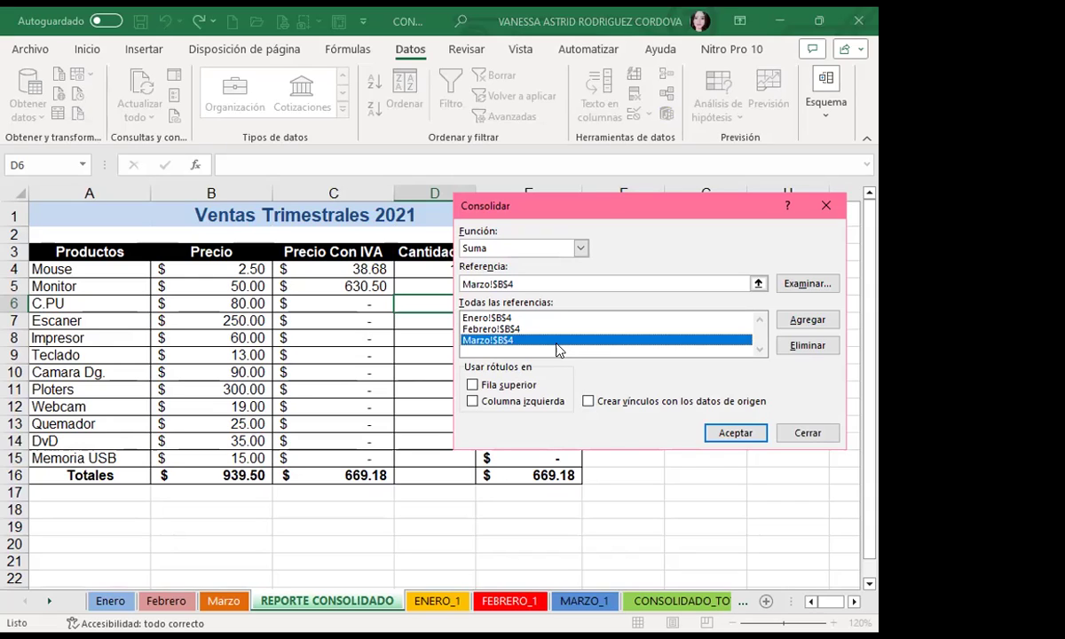
{"action": "left_click", "coordinate": [808, 346]}
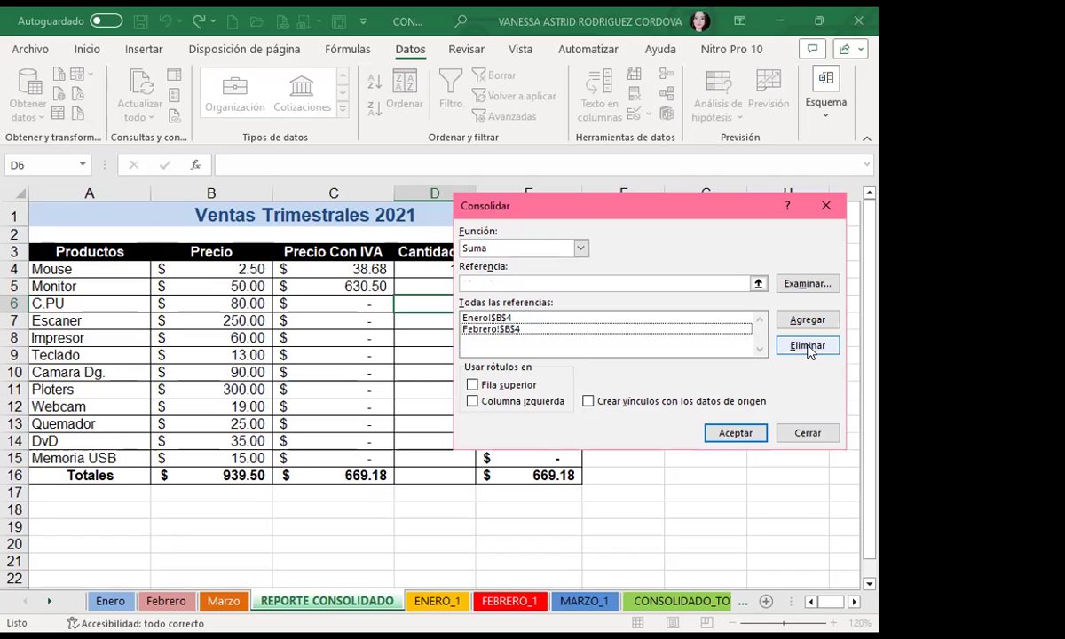
{"action": "left_click", "coordinate": [562, 329]}
{"action": "left_click", "coordinate": [808, 345]}
{"action": "left_click", "coordinate": [582, 318]}
{"action": "left_click", "coordinate": [803, 350]}
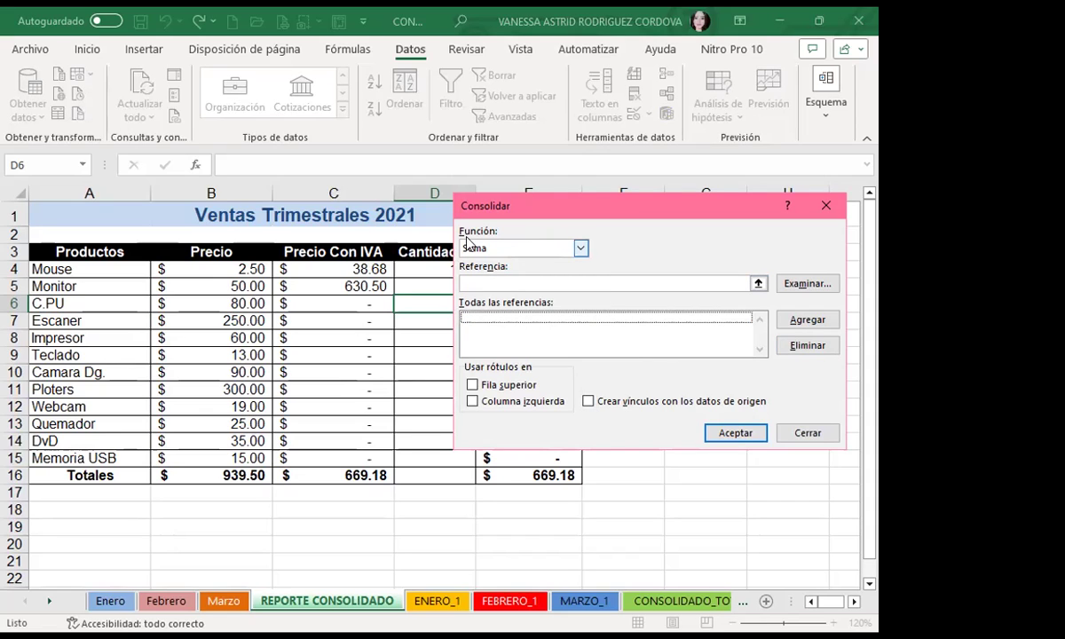
{"action": "left_click", "coordinate": [583, 249]}
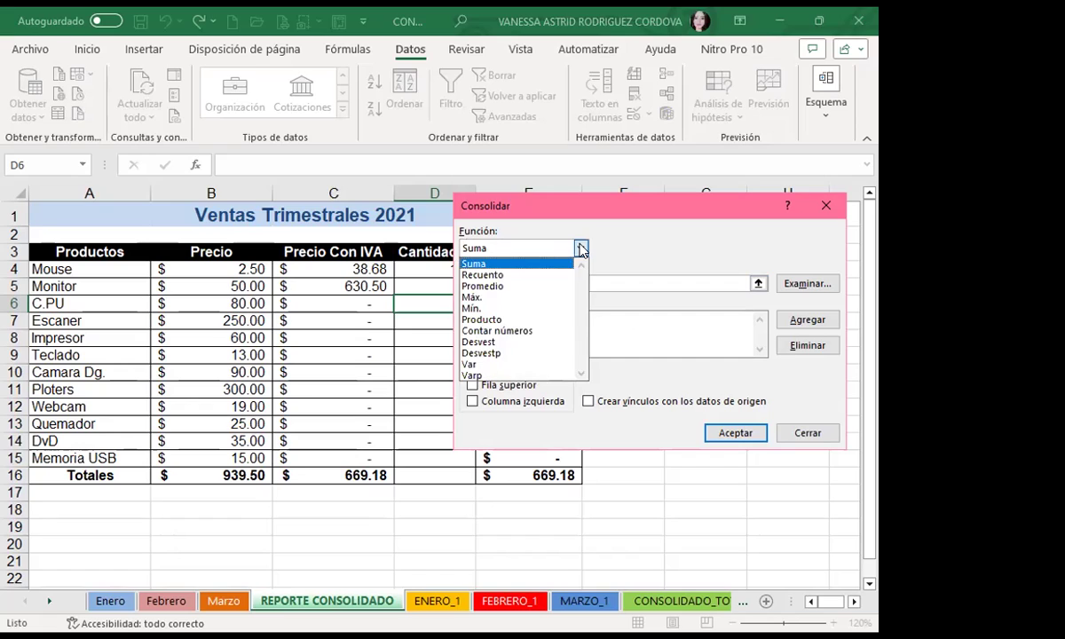
{"action": "left_click", "coordinate": [427, 498]}
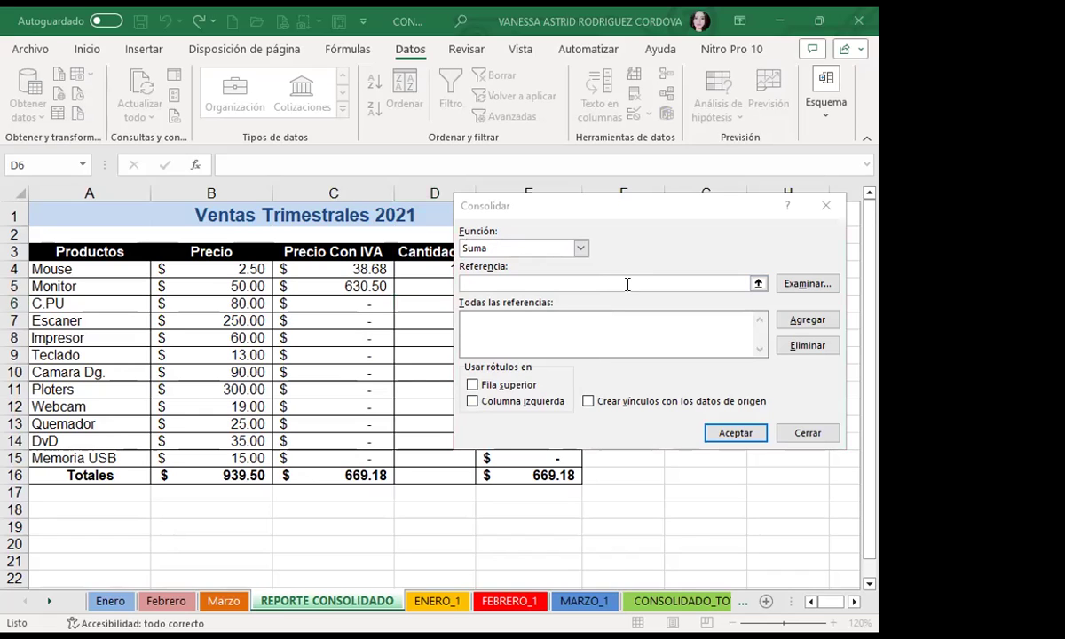
{"action": "left_click", "coordinate": [581, 249]}
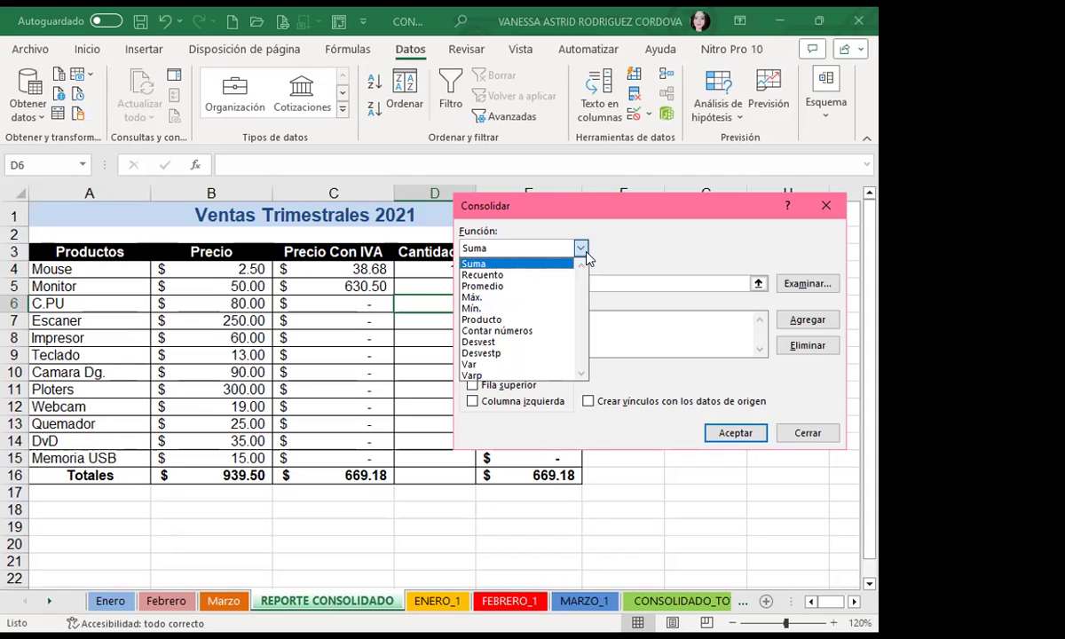
{"action": "left_click", "coordinate": [410, 503]}
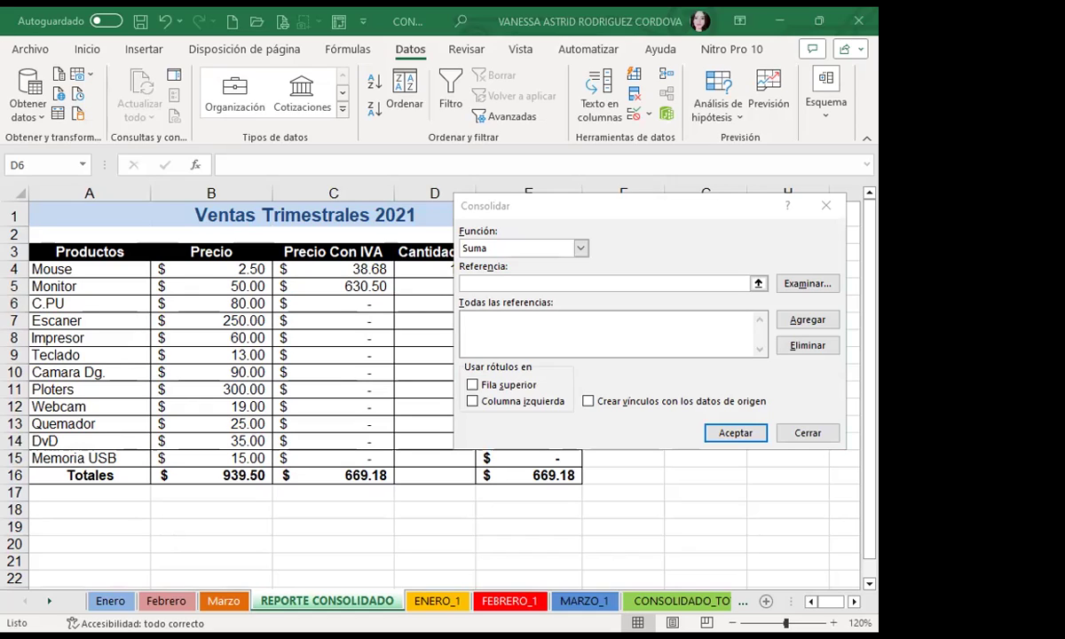
{"action": "left_click", "coordinate": [444, 272]}
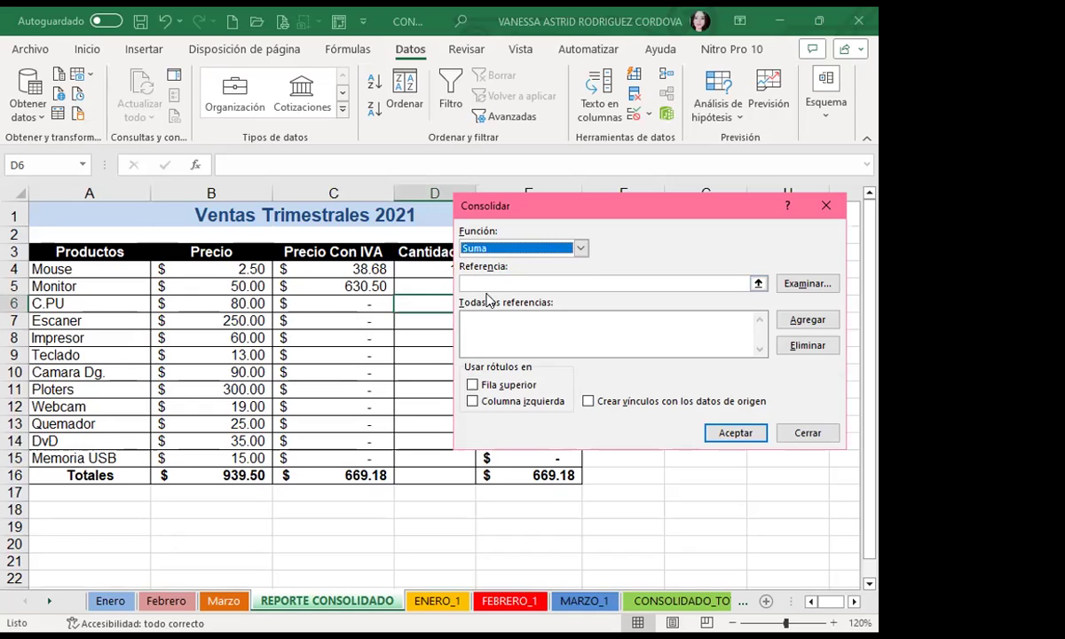
{"action": "left_click", "coordinate": [487, 284]}
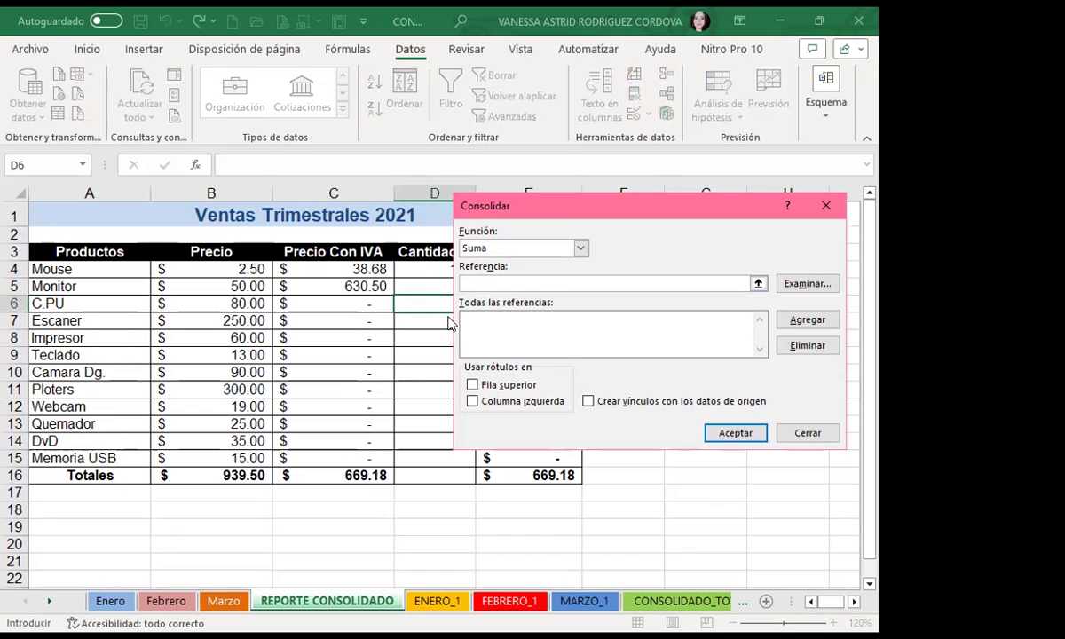
Step: Add the A4:B4 ranges from the Enero, Febrero and Marzo sheets as consolidation references
{"action": "left_click", "coordinate": [110, 604]}
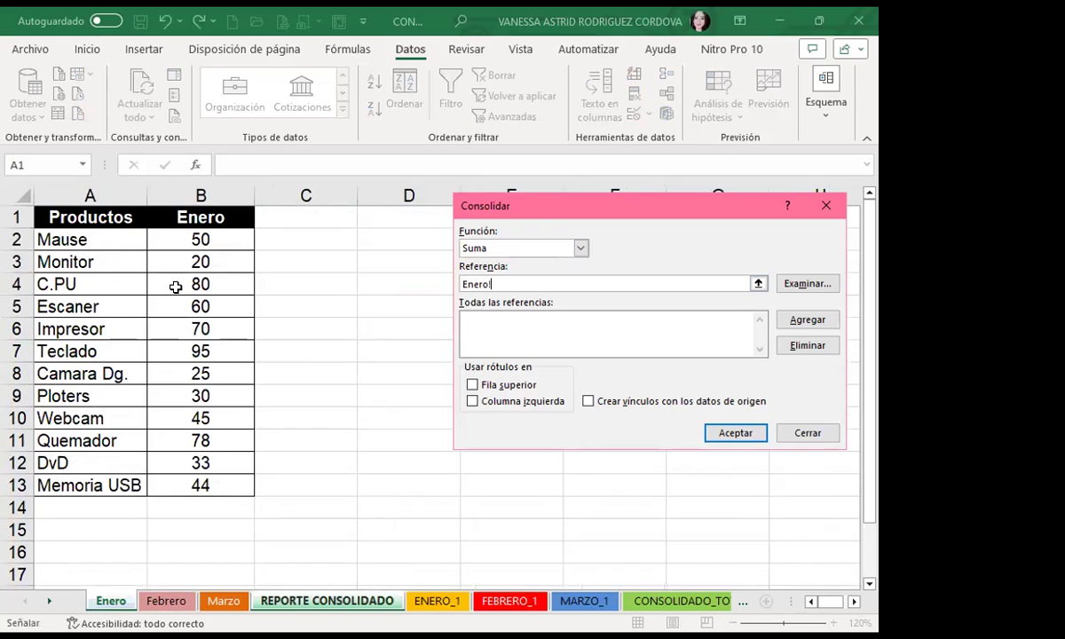
{"action": "left_click_drag", "start_coordinate": [67, 282], "coordinate": [202, 283]}
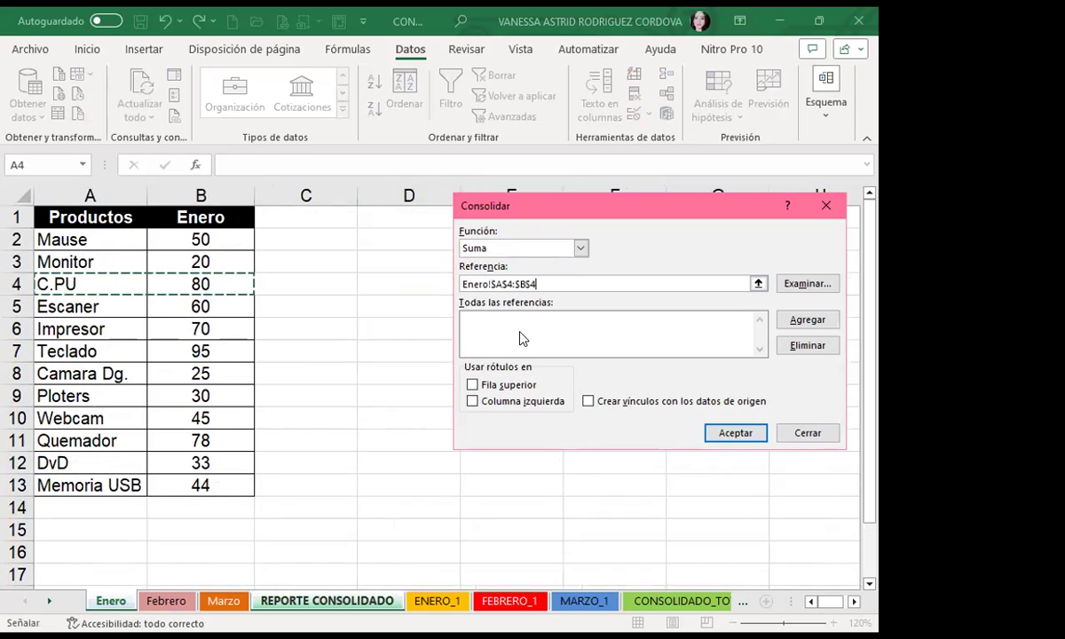
{"action": "left_click", "coordinate": [806, 321]}
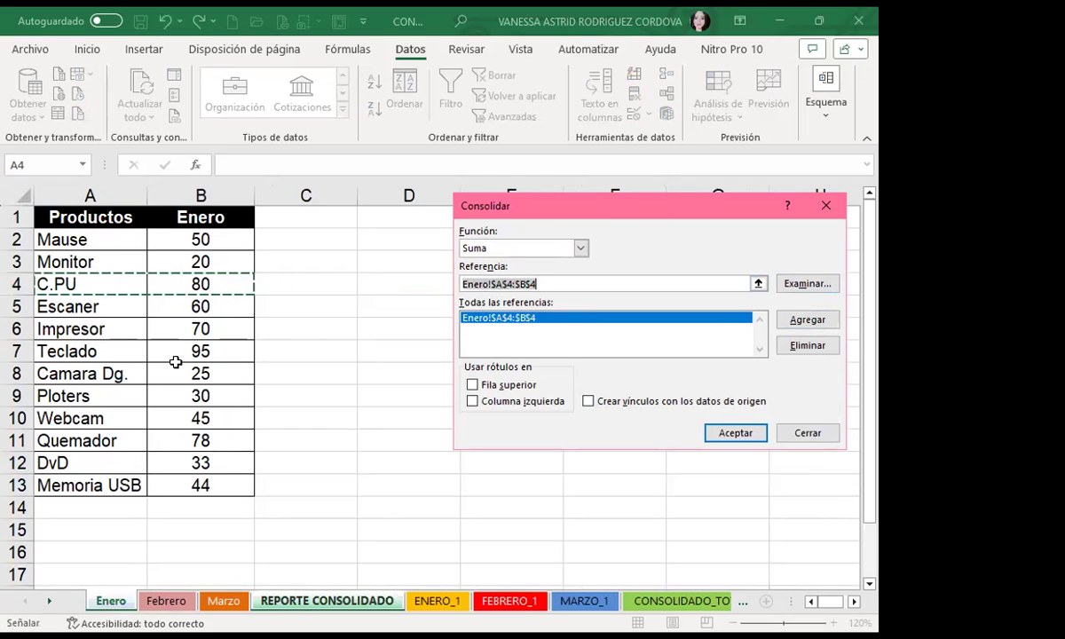
{"action": "left_click", "coordinate": [160, 600]}
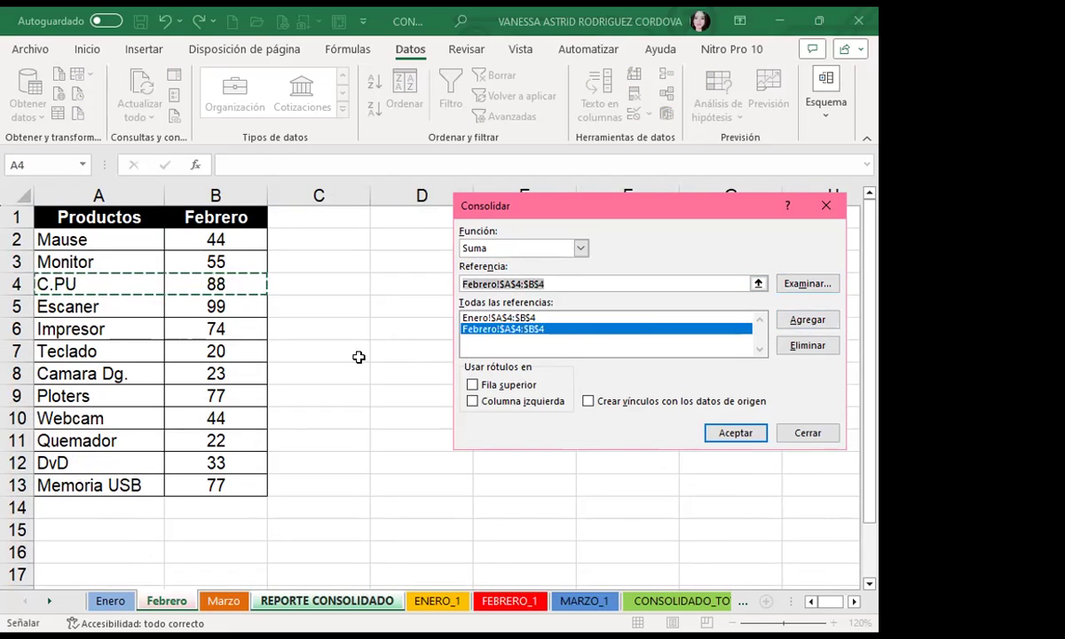
{"action": "left_click", "coordinate": [222, 601]}
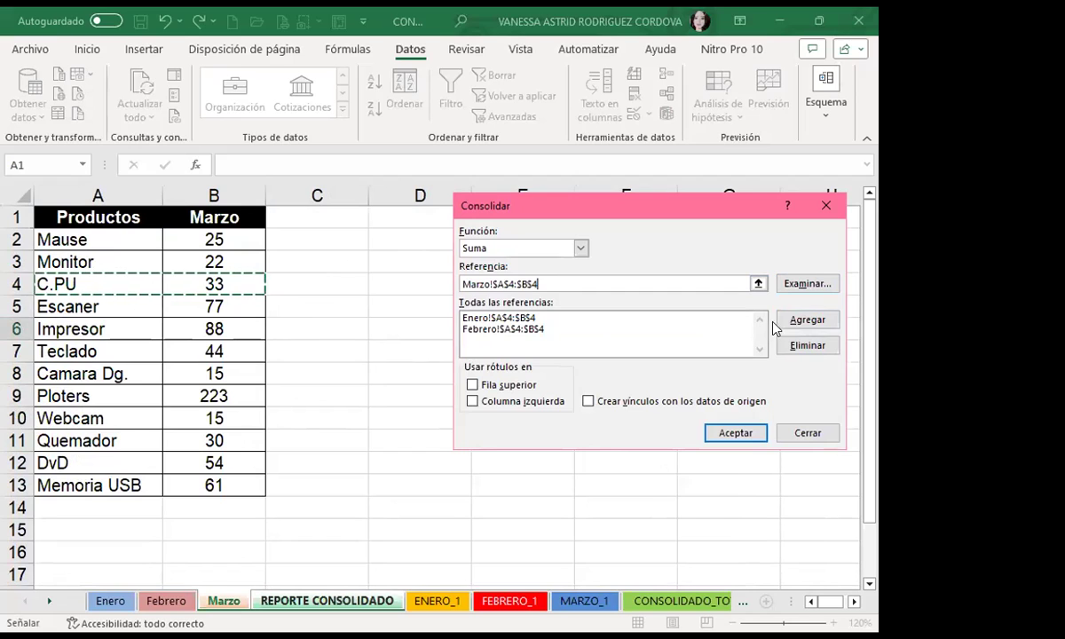
{"action": "left_click", "coordinate": [803, 319]}
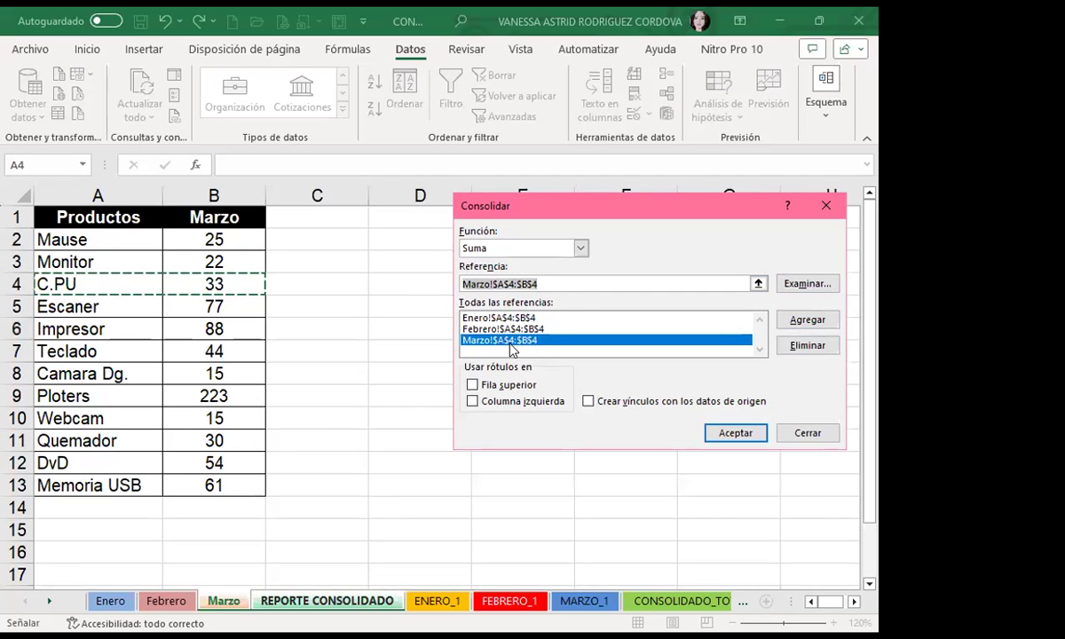
Step: Run the consolidation, dismiss the no-data-consolidated warning, and reselect cell D6
{"action": "left_click", "coordinate": [733, 432]}
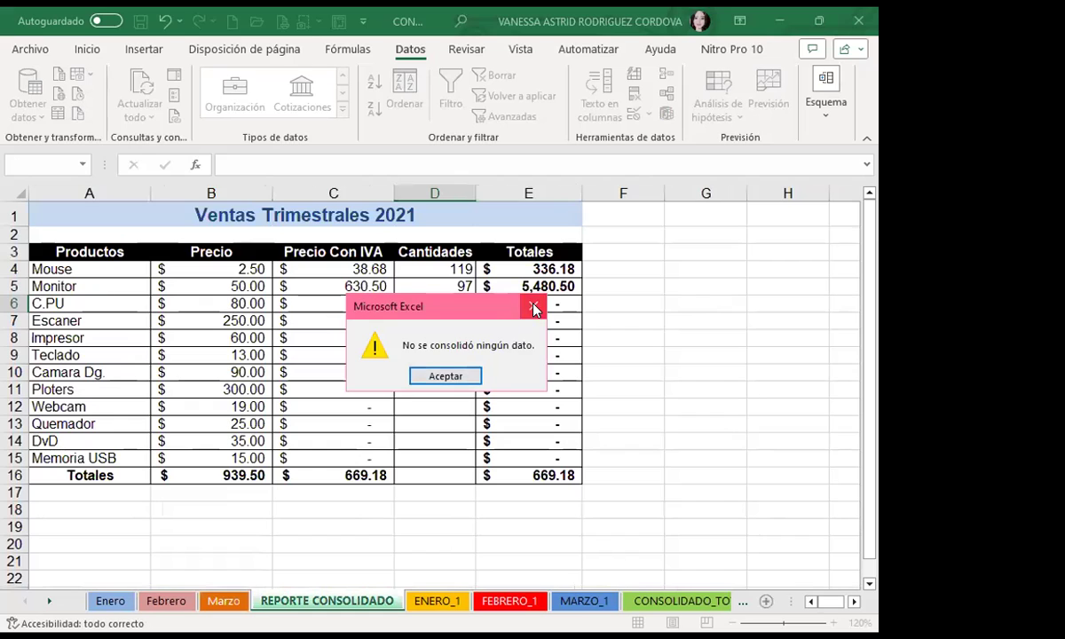
{"action": "left_click", "coordinate": [533, 307]}
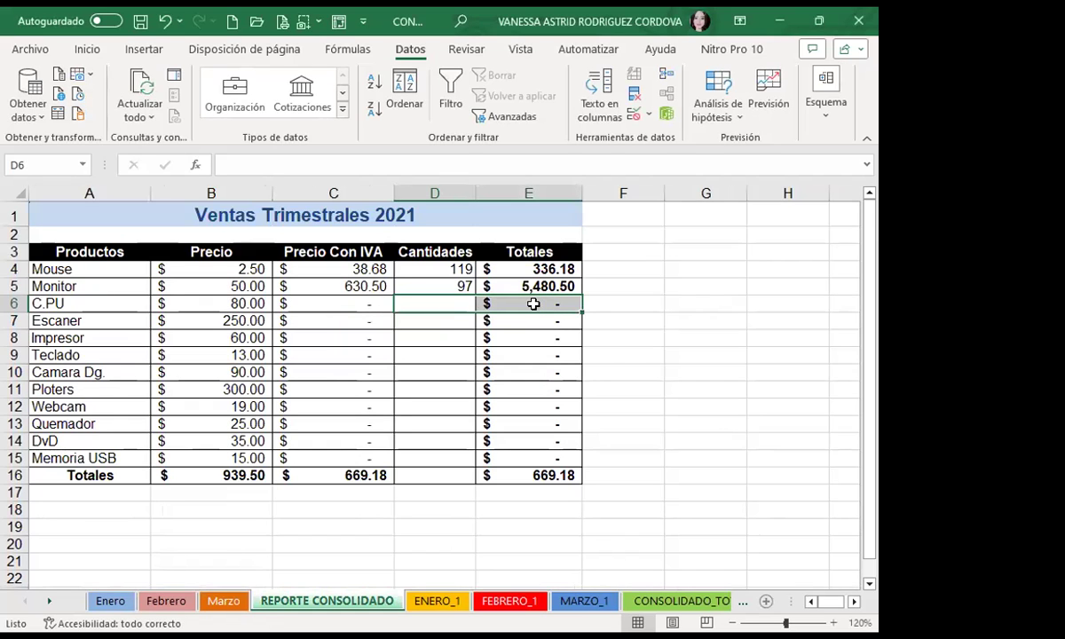
{"action": "left_click", "coordinate": [532, 303]}
{"action": "left_click", "coordinate": [409, 302]}
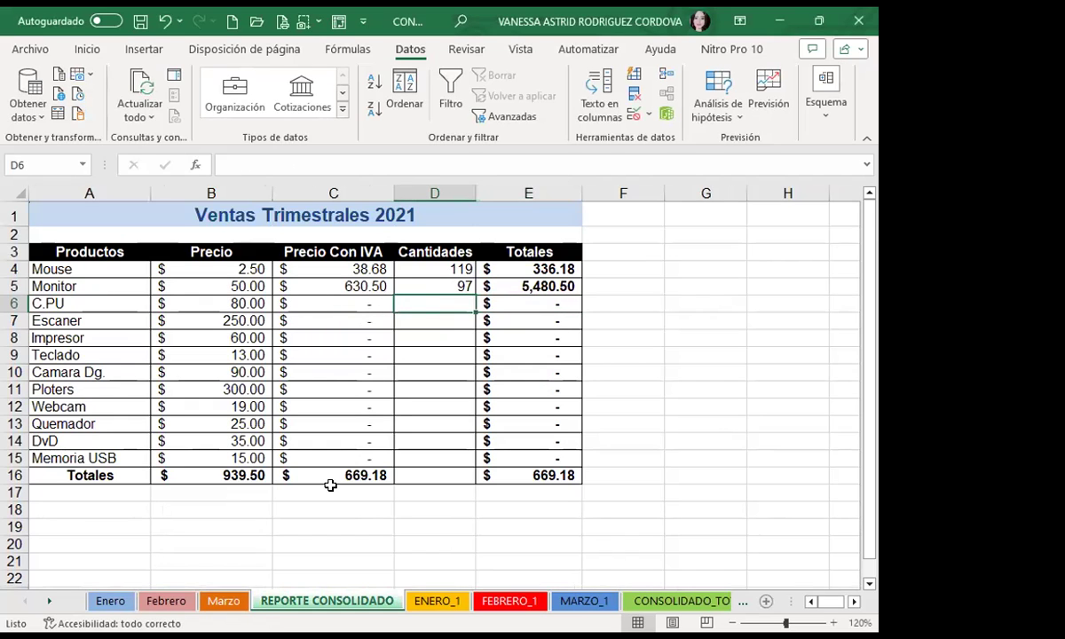
Step: Reopen Consolidar and delete the Marzo, Febrero and Enero references from the list
{"action": "left_click", "coordinate": [663, 80]}
{"action": "left_click", "coordinate": [807, 345]}
{"action": "left_click", "coordinate": [552, 329]}
{"action": "left_click", "coordinate": [803, 345]}
{"action": "left_click", "coordinate": [556, 318]}
{"action": "left_click", "coordinate": [815, 345]}
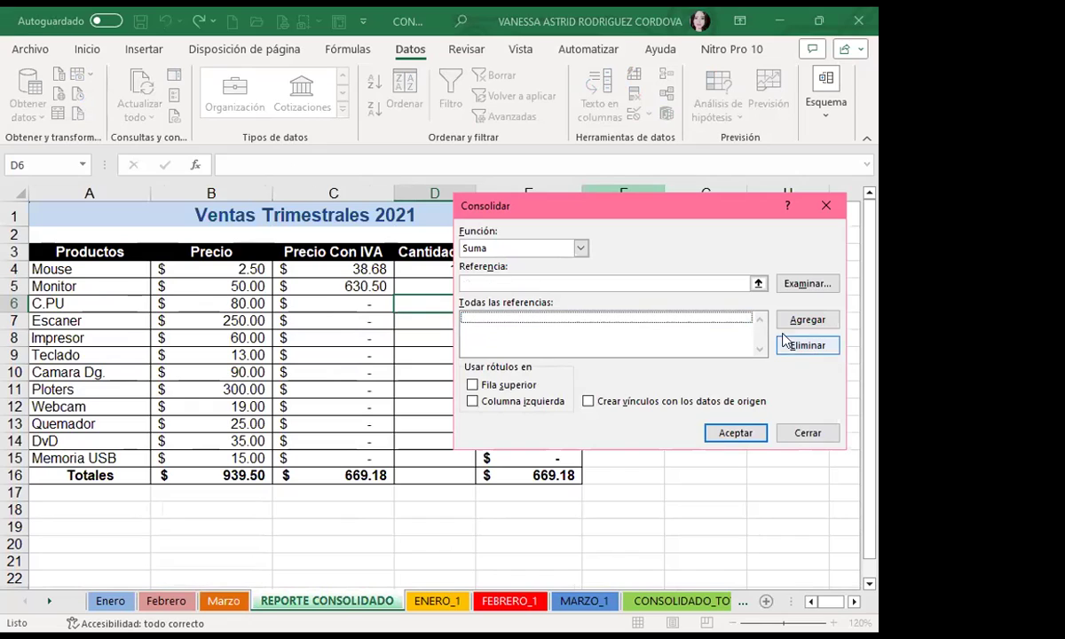
{"action": "left_click", "coordinate": [533, 283]}
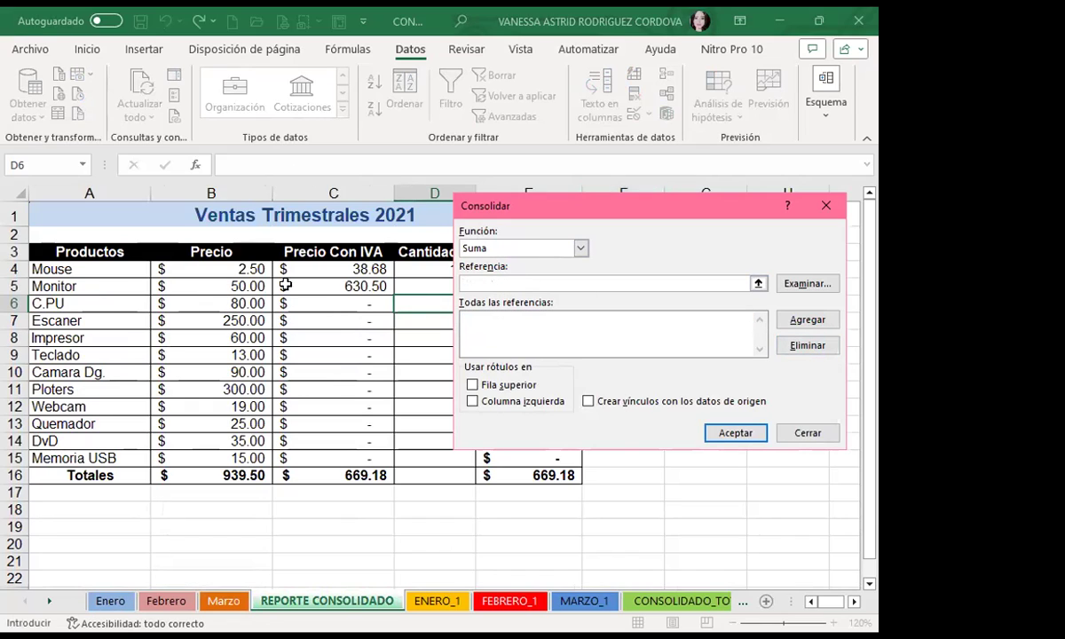
Step: Add Enero!$B$4, Febrero!$B$4 and Marzo!$B$4, then consolidate to get 201 in D6
{"action": "mouse_move", "coordinate": [536, 223]}
{"action": "left_mouse_down"}
{"action": "mouse_move", "coordinate": [589, 330]}
{"action": "mouse_move", "coordinate": [579, 236]}
{"action": "left_mouse_up"}
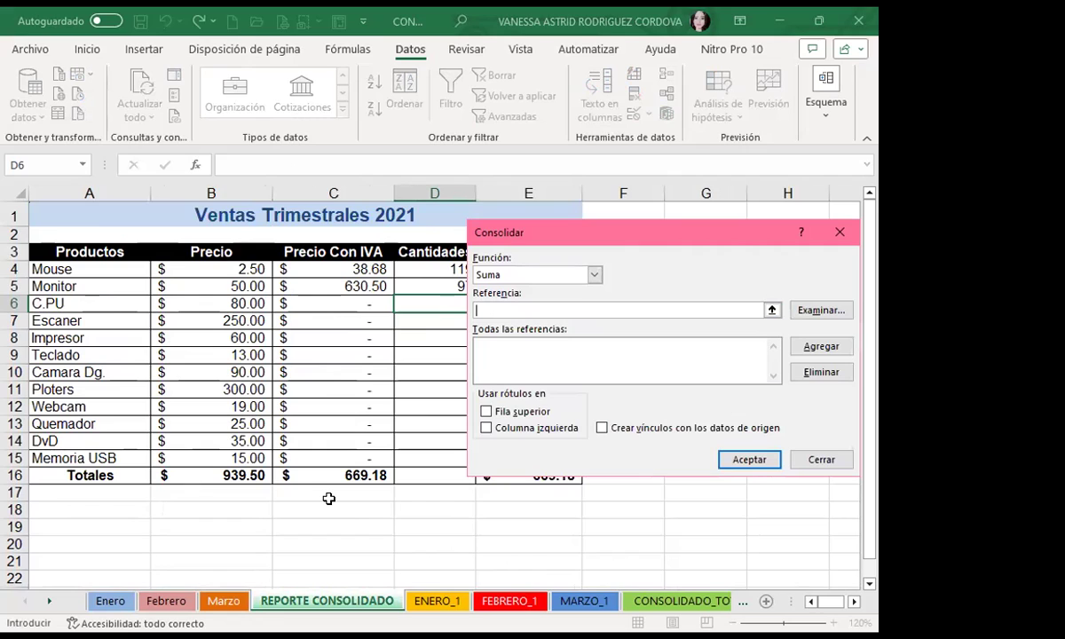
{"action": "key", "text": "ctrl+Page_Up"}
{"action": "key", "text": "ctrl+Page_Up"}
{"action": "key", "text": "ctrl+Page_Up"}
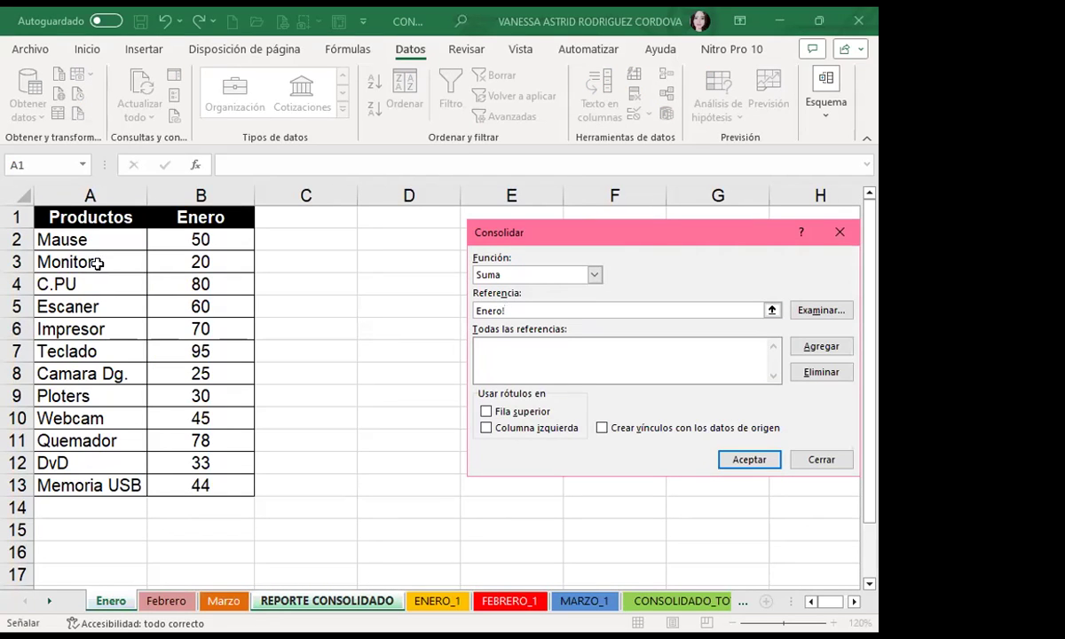
{"action": "left_click", "coordinate": [174, 282]}
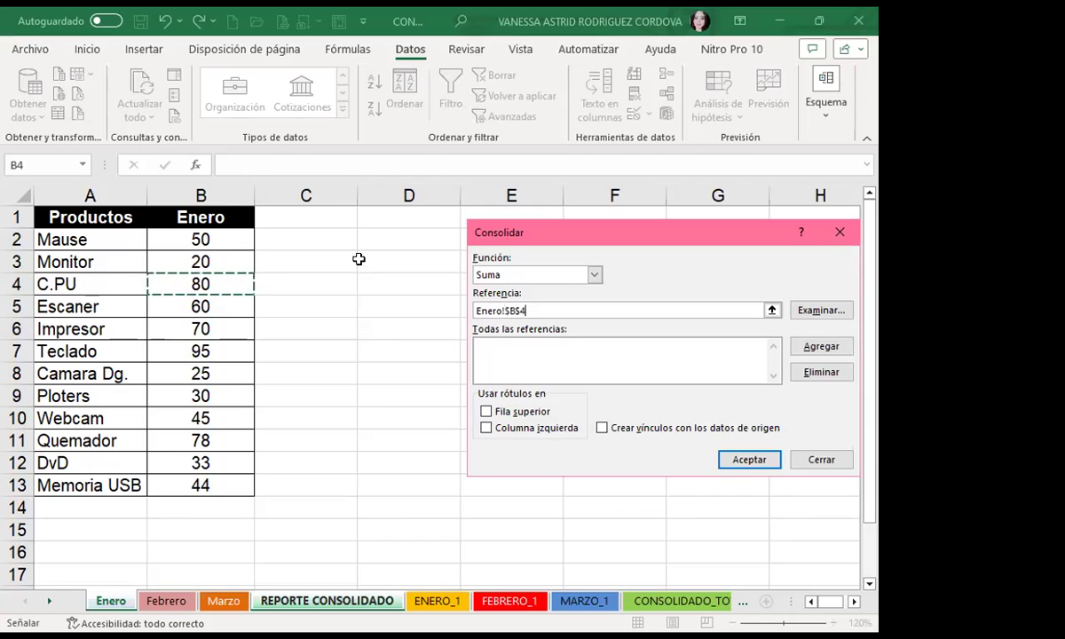
{"action": "left_click", "coordinate": [814, 348]}
{"action": "left_click", "coordinate": [165, 601]}
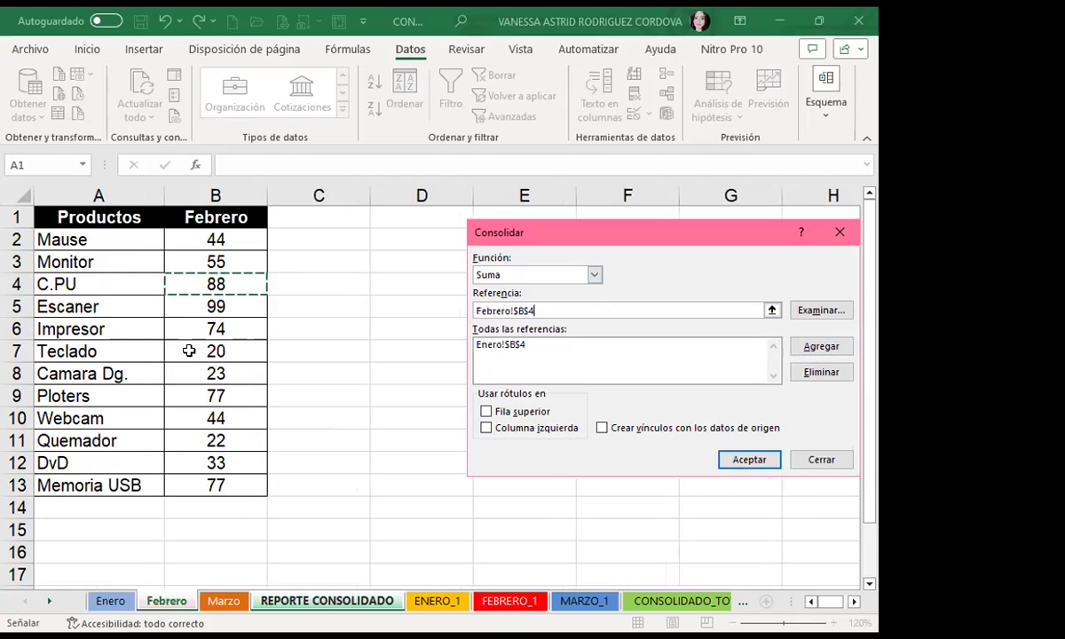
{"action": "left_click", "coordinate": [809, 348]}
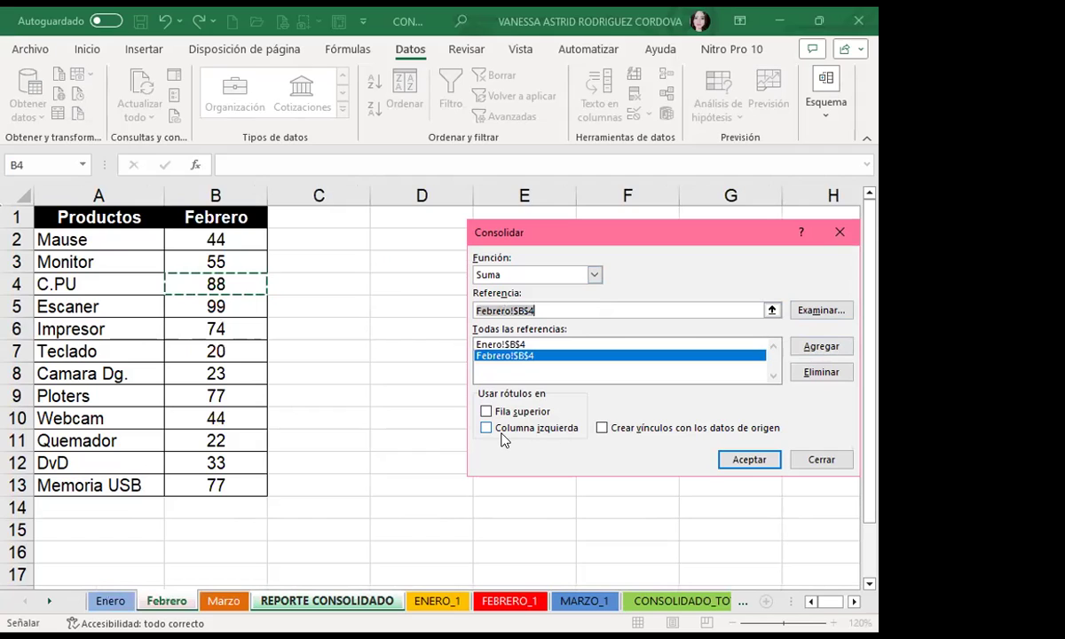
{"action": "left_click", "coordinate": [229, 601]}
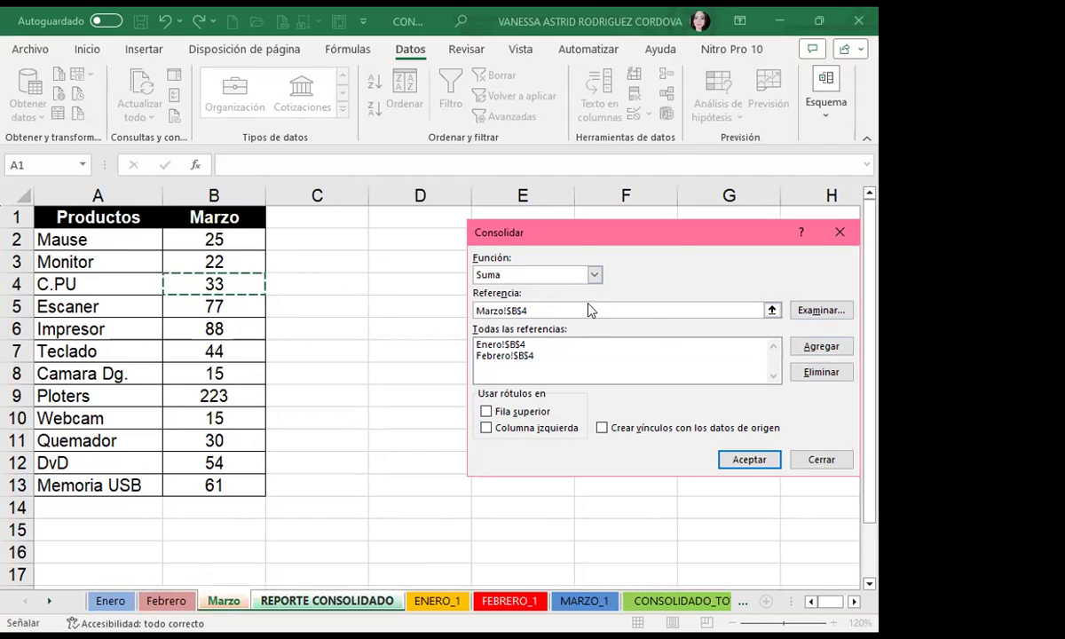
{"action": "left_click", "coordinate": [799, 348]}
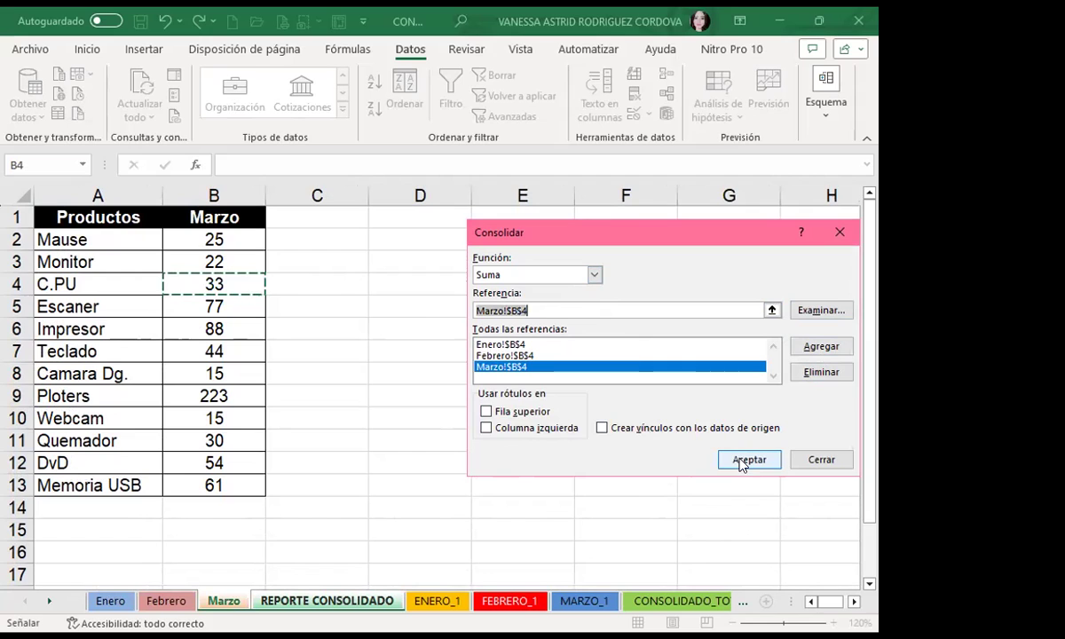
{"action": "left_click", "coordinate": [744, 460]}
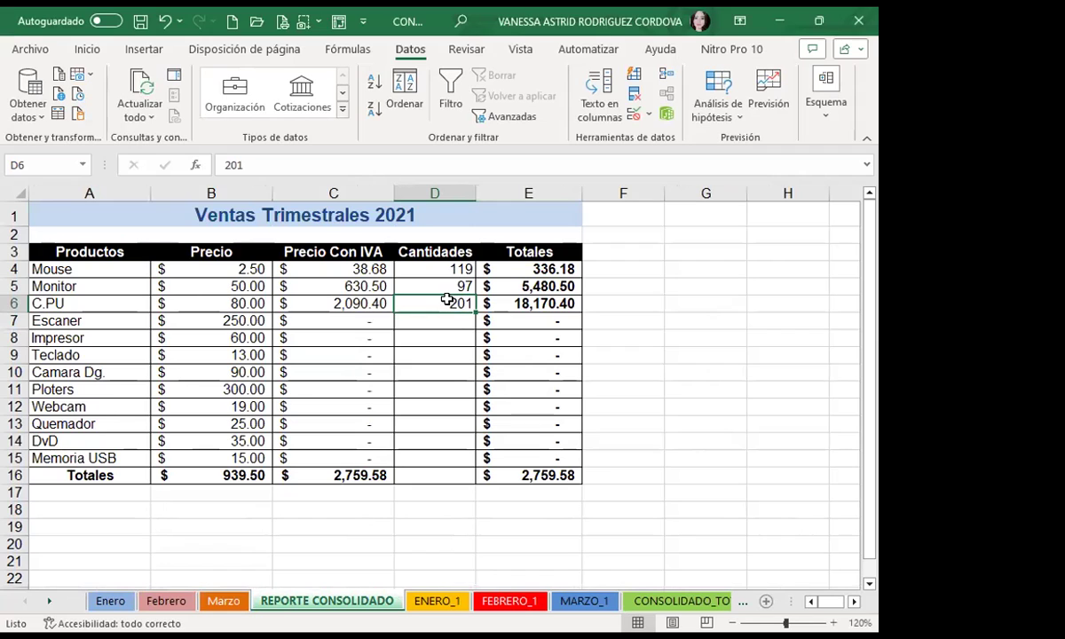
{"action": "left_click", "coordinate": [98, 602]}
{"action": "left_click", "coordinate": [166, 601]}
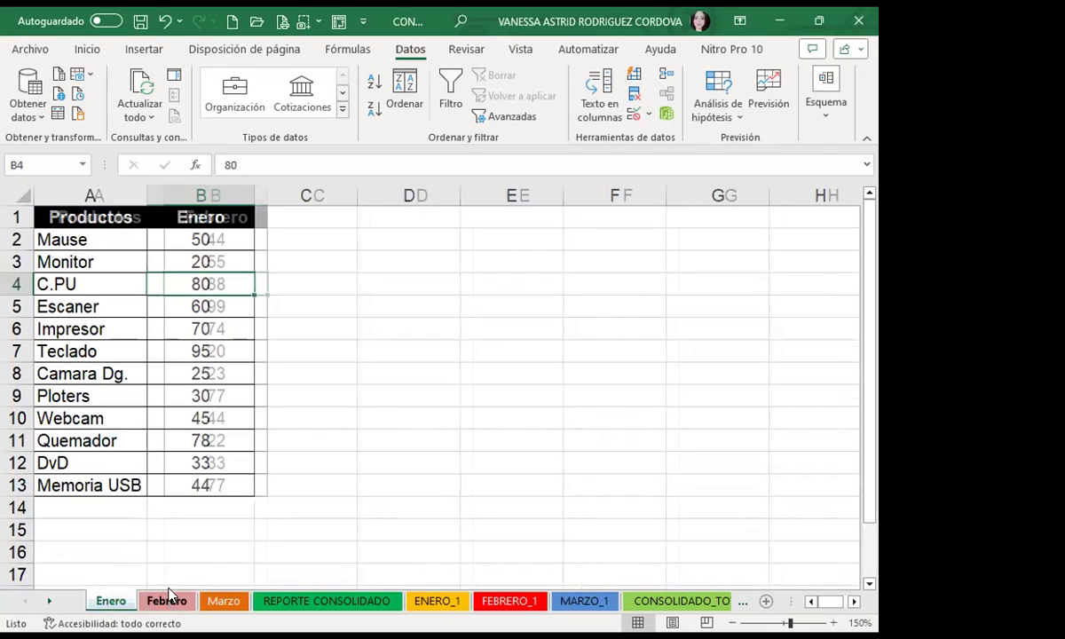
{"action": "left_click", "coordinate": [222, 601]}
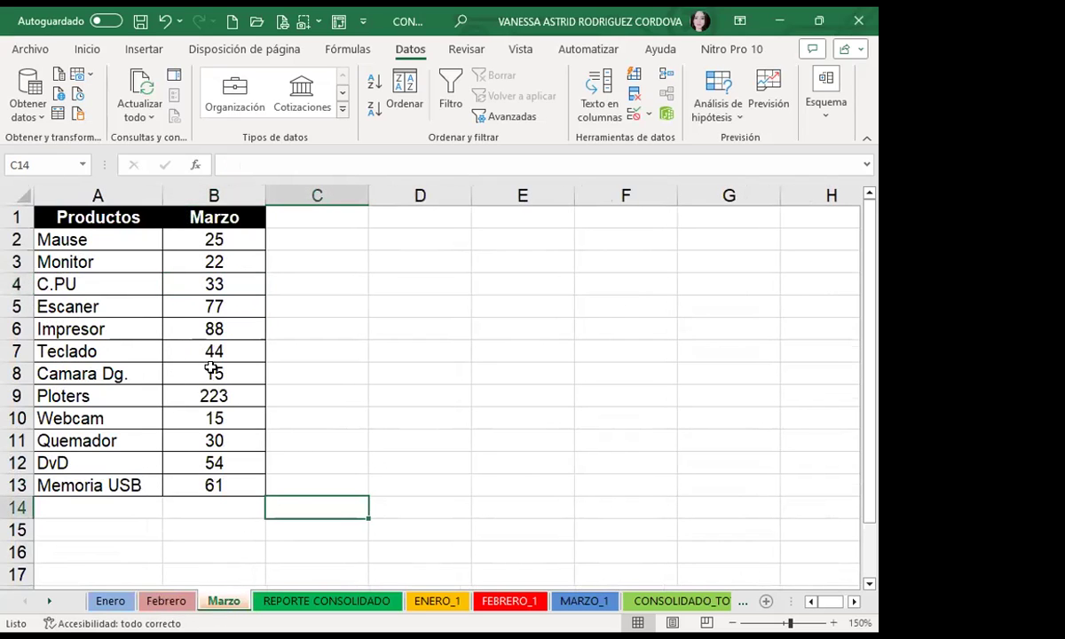
{"action": "left_click", "coordinate": [298, 601]}
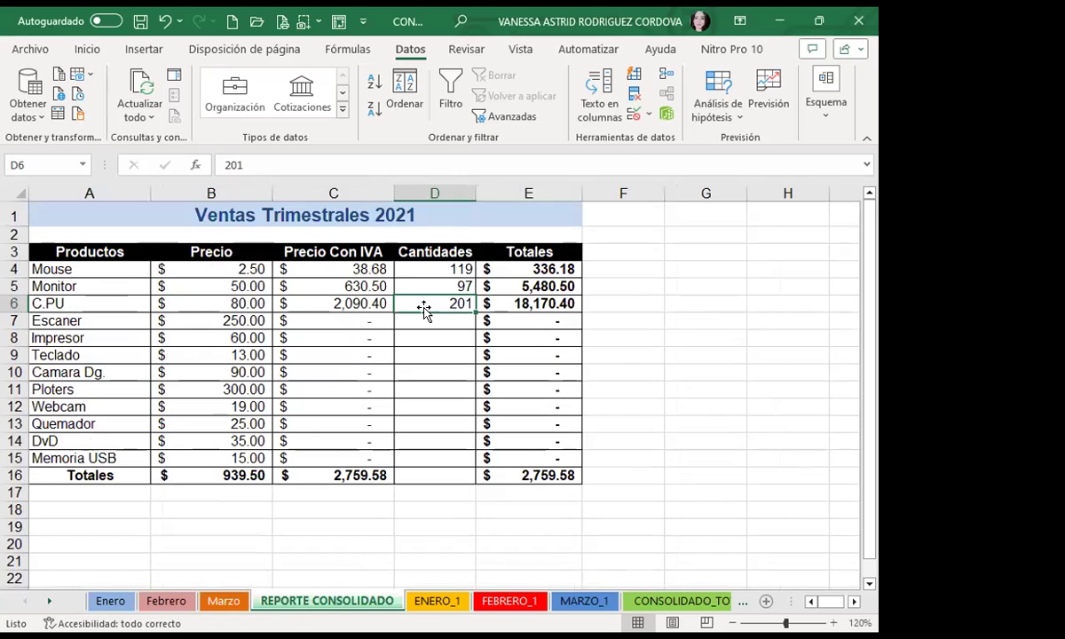
{"action": "left_click", "coordinate": [338, 303]}
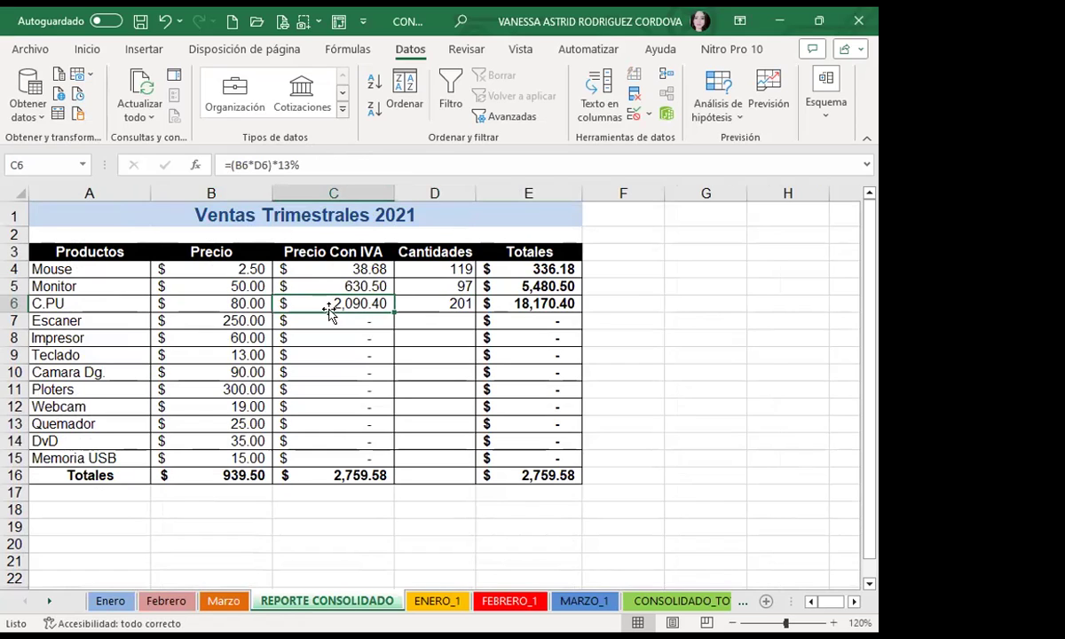
{"action": "left_click", "coordinate": [518, 302]}
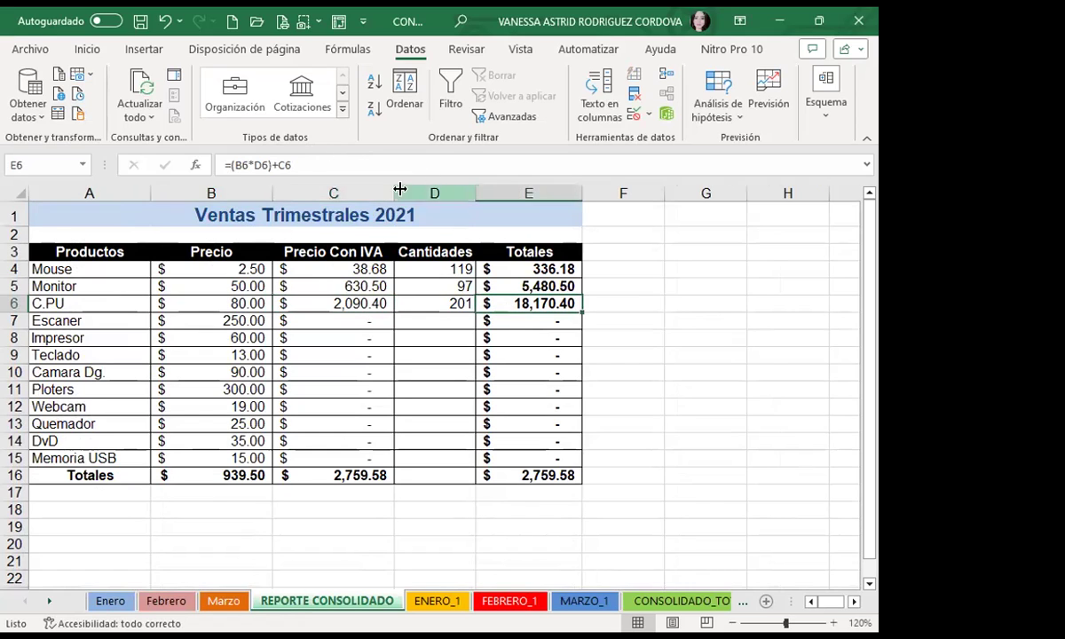
{"action": "left_click", "coordinate": [430, 301]}
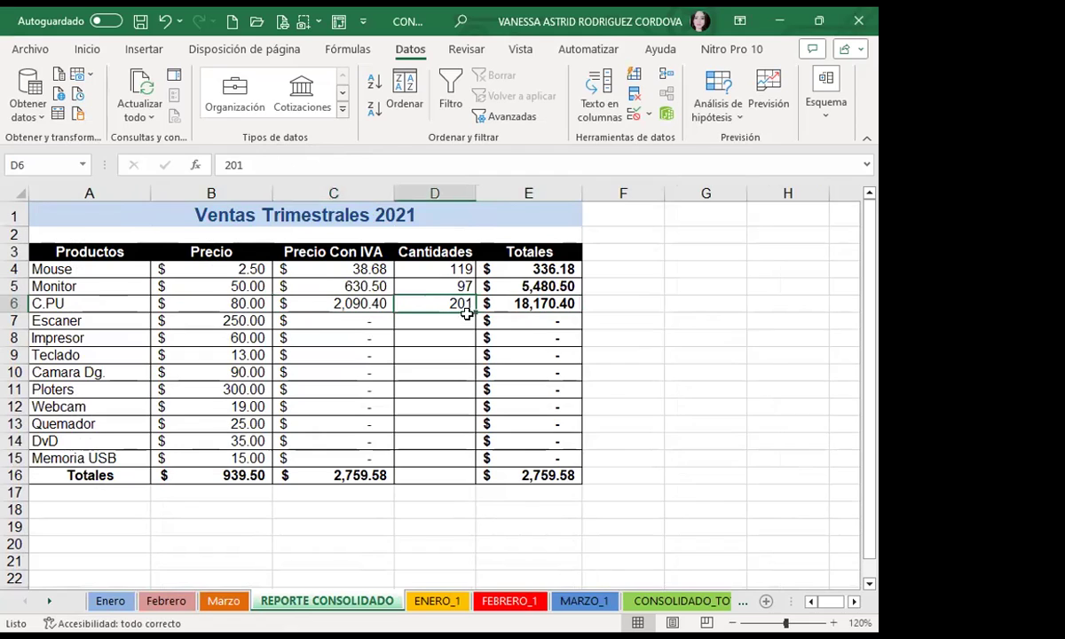
{"action": "left_click_drag", "start_coordinate": [473, 309], "coordinate": [462, 406]}
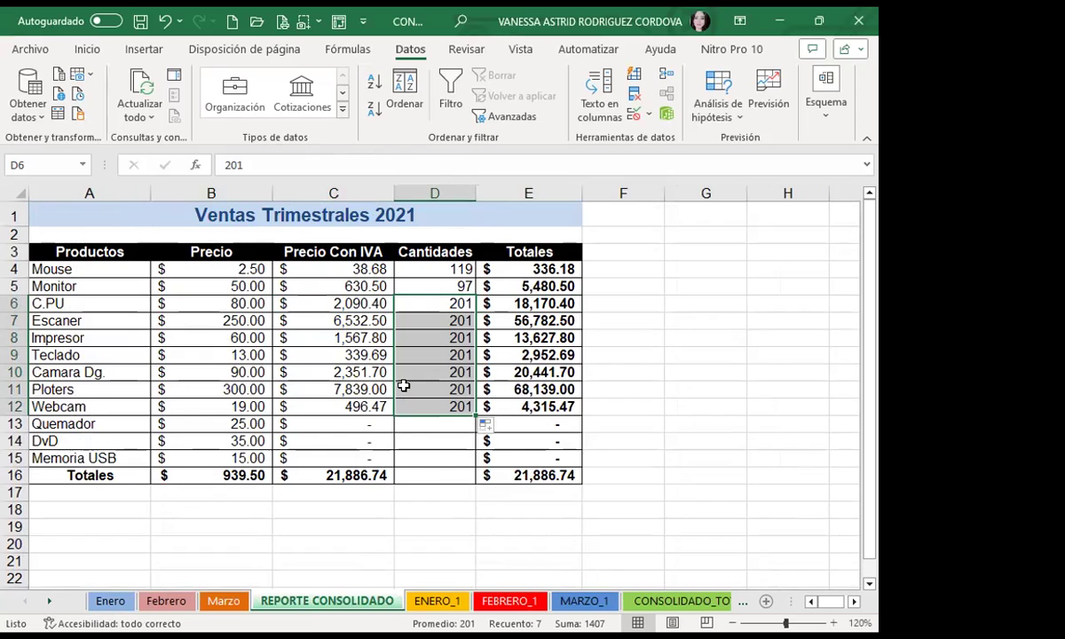
{"action": "left_click", "coordinate": [429, 322]}
{"action": "left_click_drag", "start_coordinate": [430, 322], "coordinate": [431, 406]}
{"action": "key", "text": "Delete"}
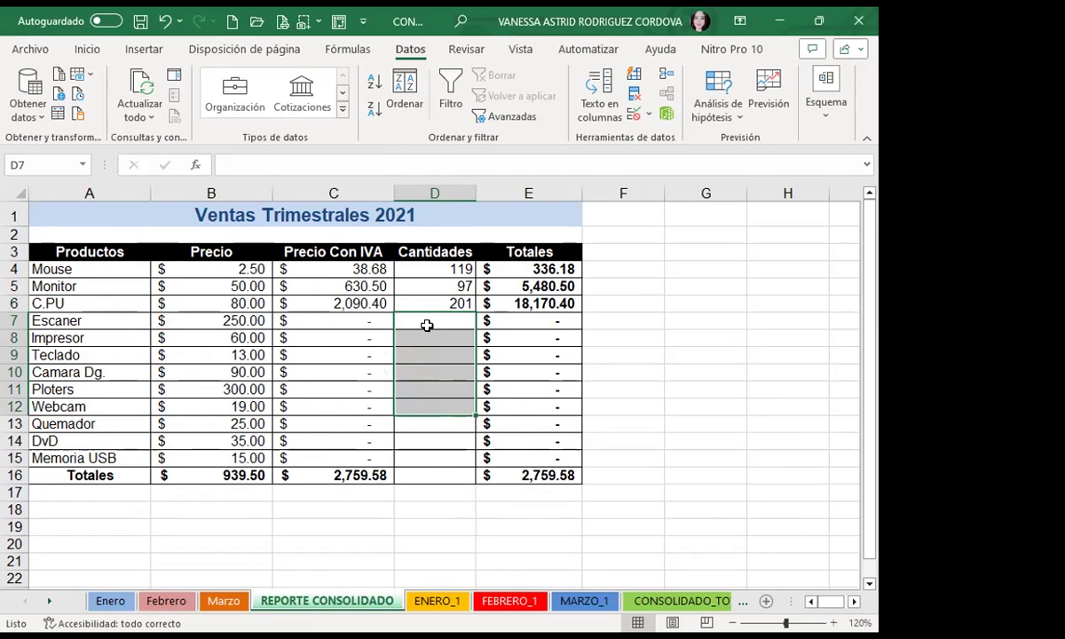
{"action": "left_click", "coordinate": [427, 325]}
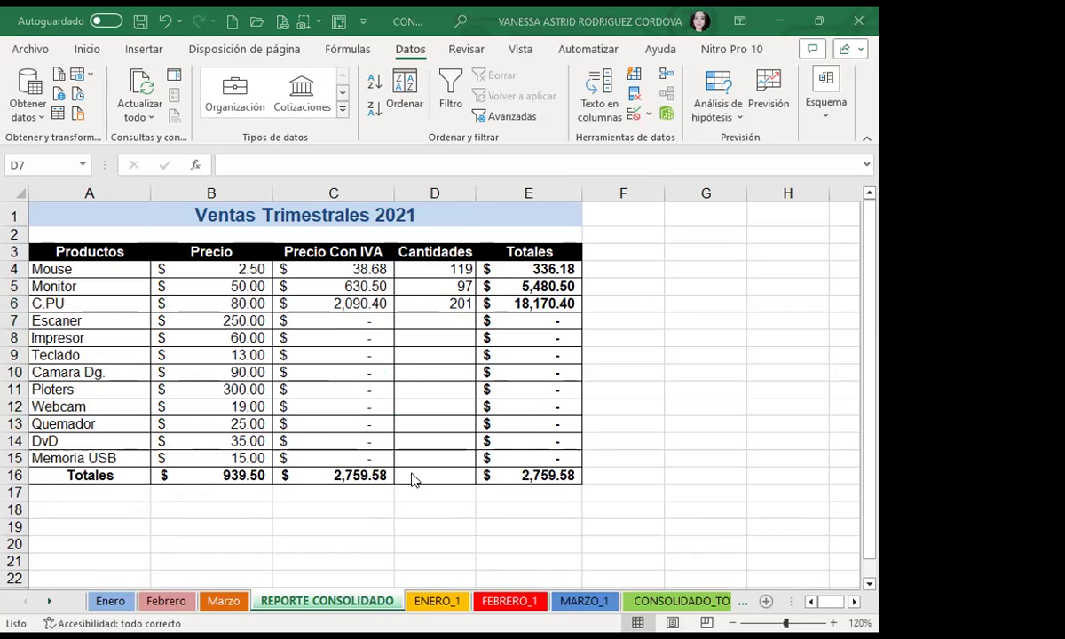
Step: Select D6 and reopen Consolidar, still listing the three $B$4 references with Suma
{"action": "left_click", "coordinate": [425, 299]}
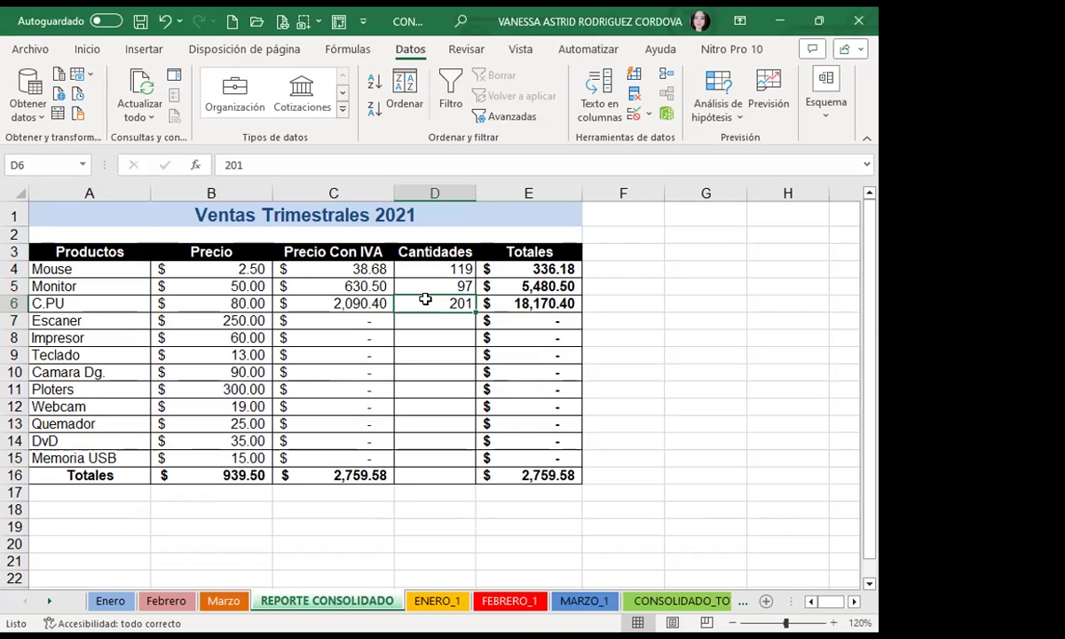
{"action": "left_click", "coordinate": [666, 74]}
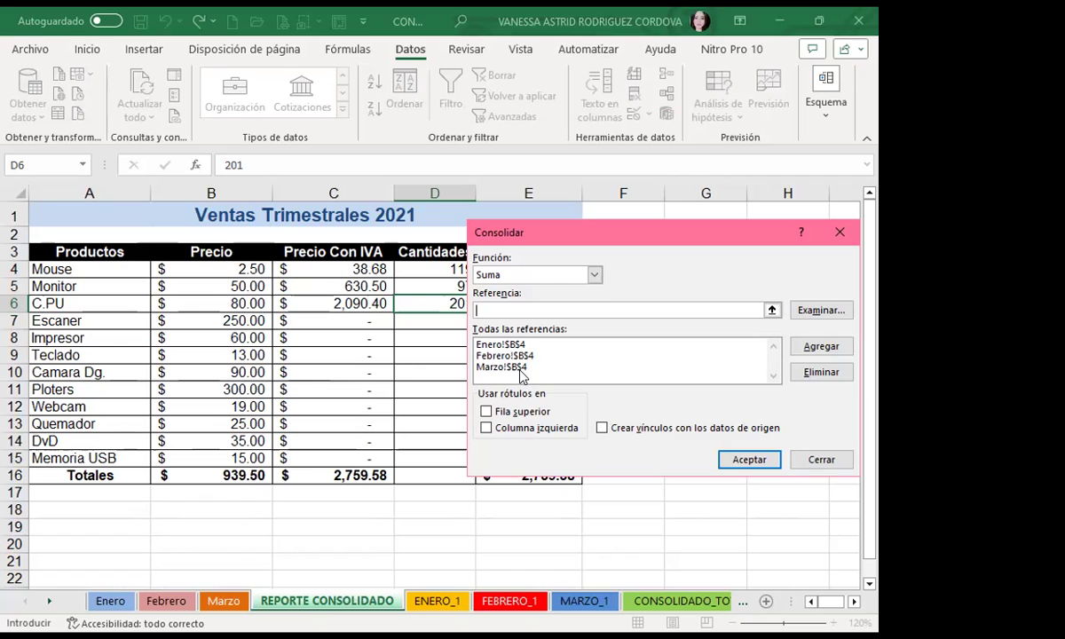
Step: Close Consolidar, undo a fill-down of 201 to D13, and select the Escaner cell D7
{"action": "left_click", "coordinate": [840, 234]}
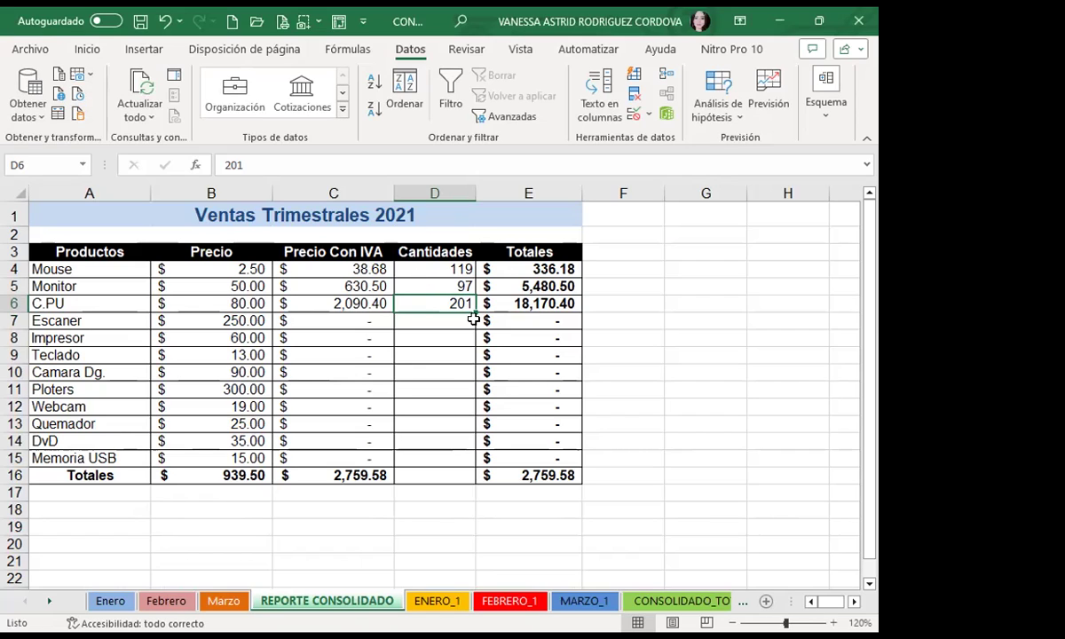
{"action": "left_click_drag", "start_coordinate": [476, 317], "coordinate": [457, 428]}
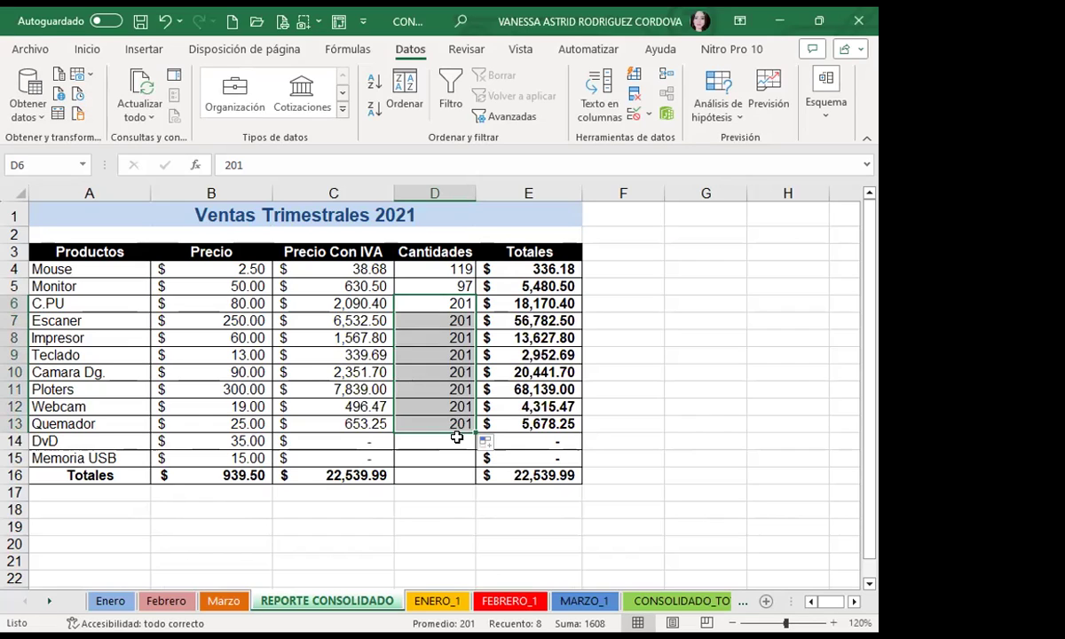
{"action": "key", "text": "ctrl+z"}
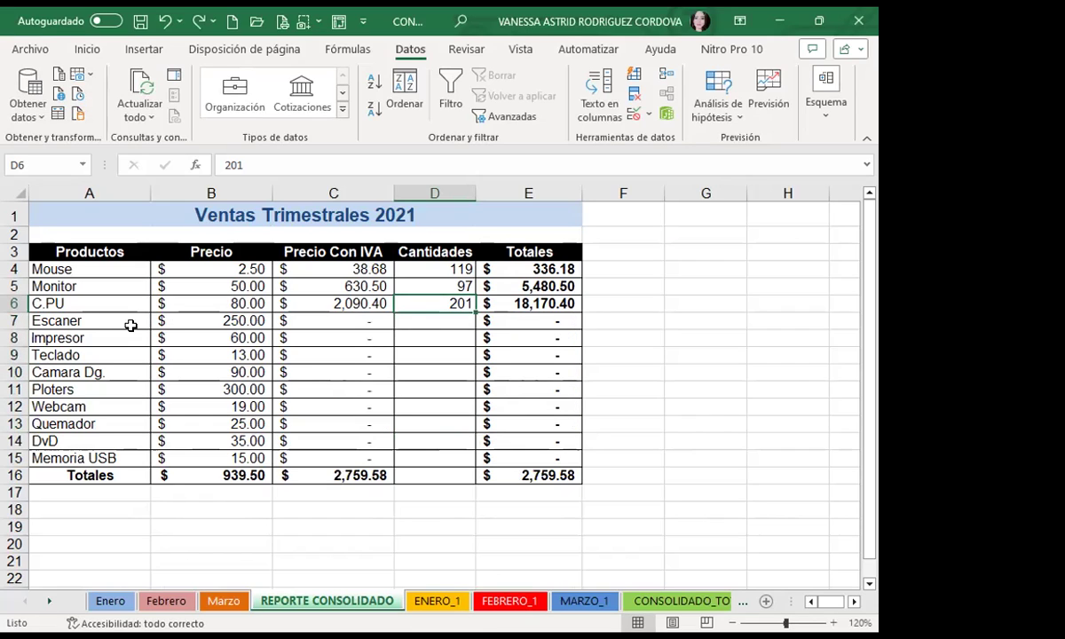
{"action": "left_click", "coordinate": [435, 320]}
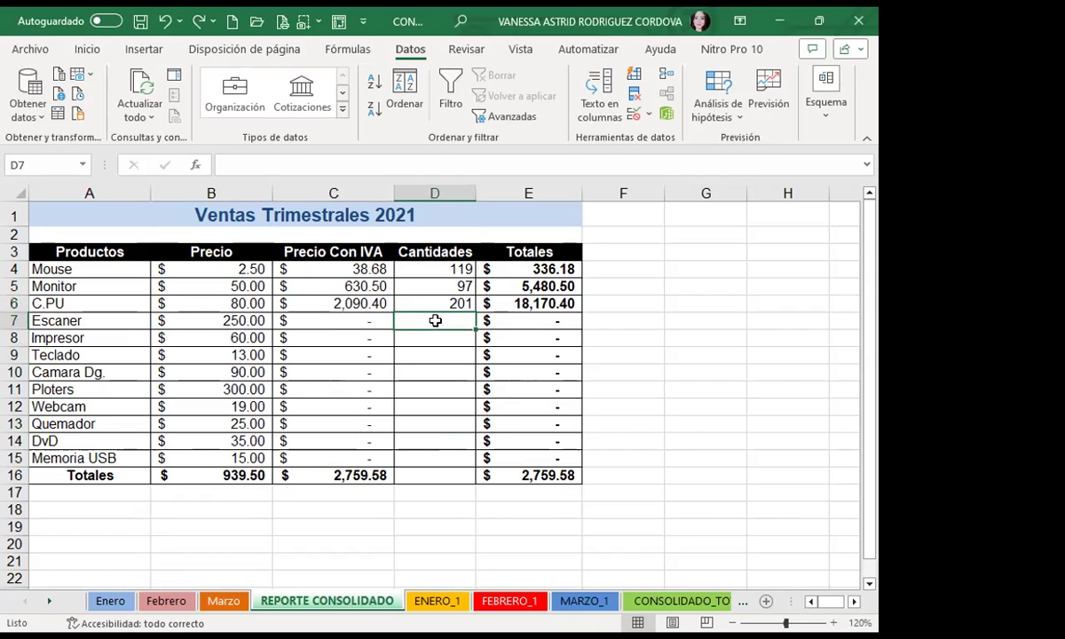
{"action": "left_click", "coordinate": [110, 601]}
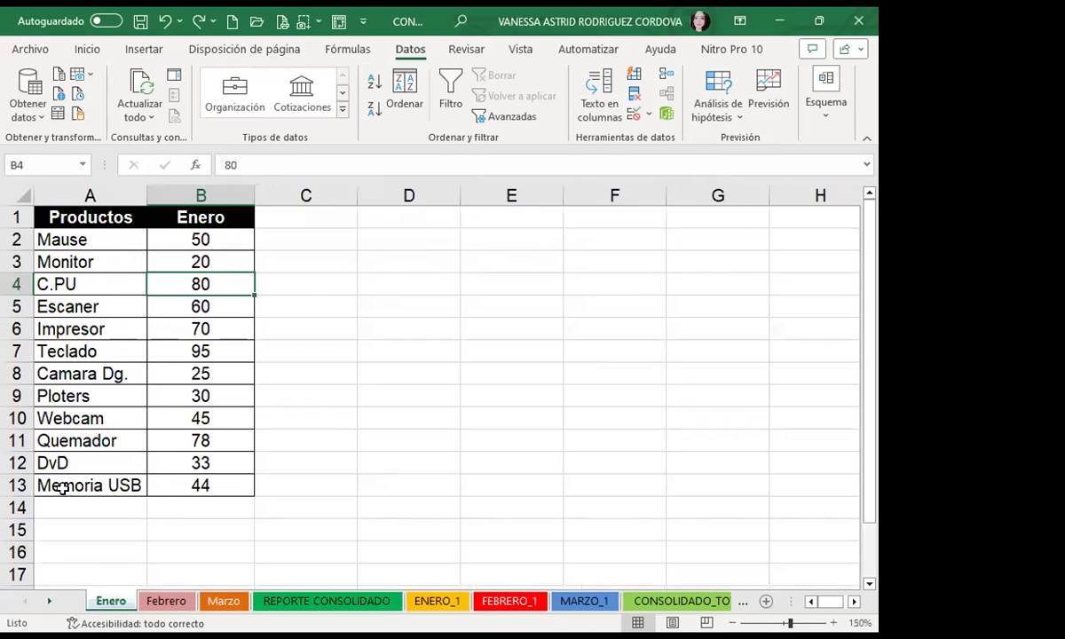
{"action": "left_click", "coordinate": [172, 306]}
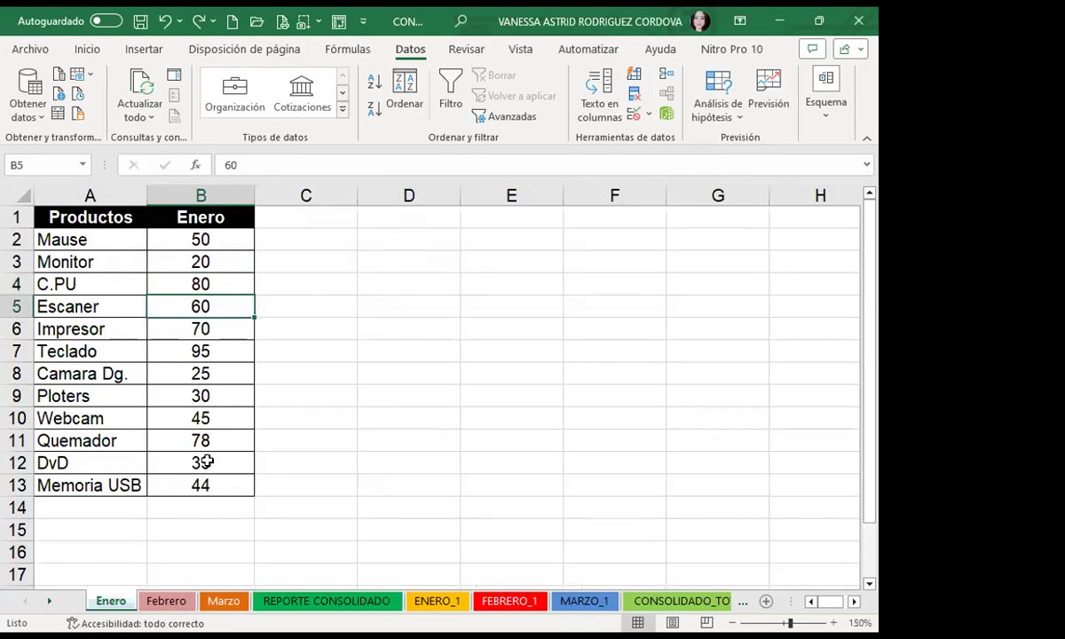
{"action": "left_click", "coordinate": [161, 602]}
{"action": "left_click", "coordinate": [185, 302]}
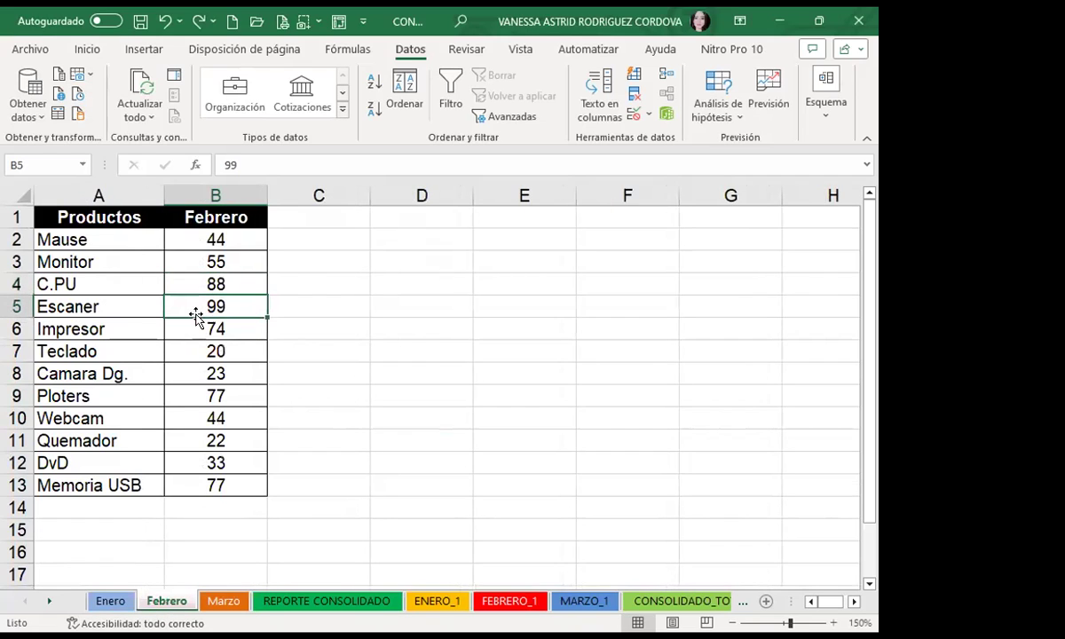
{"action": "left_click", "coordinate": [219, 602]}
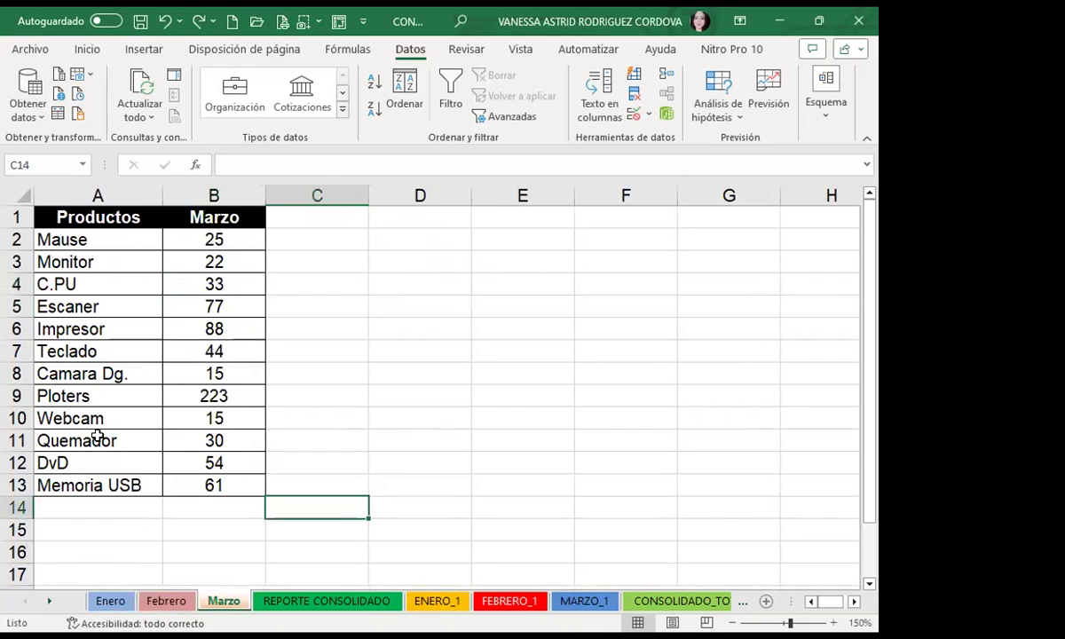
{"action": "left_click", "coordinate": [174, 306]}
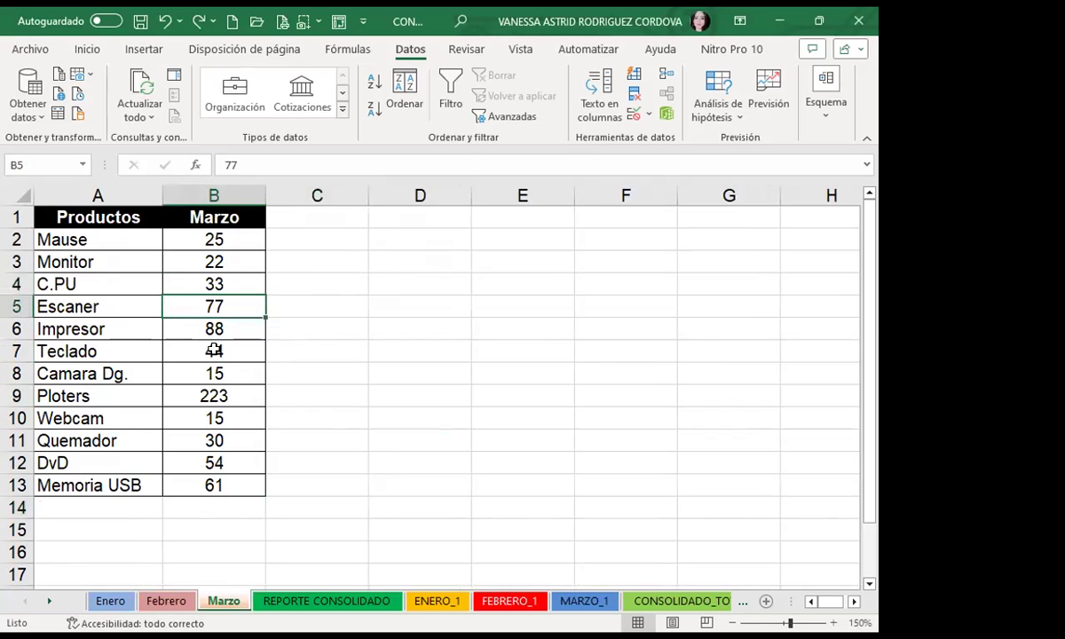
{"action": "left_click", "coordinate": [306, 602]}
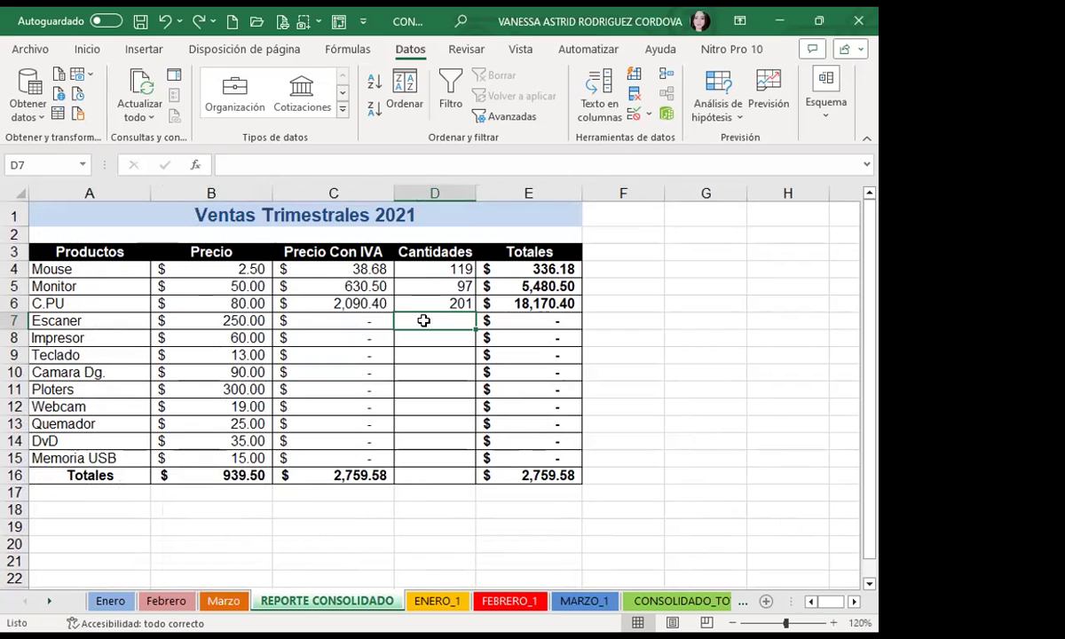
{"action": "left_click", "coordinate": [416, 302]}
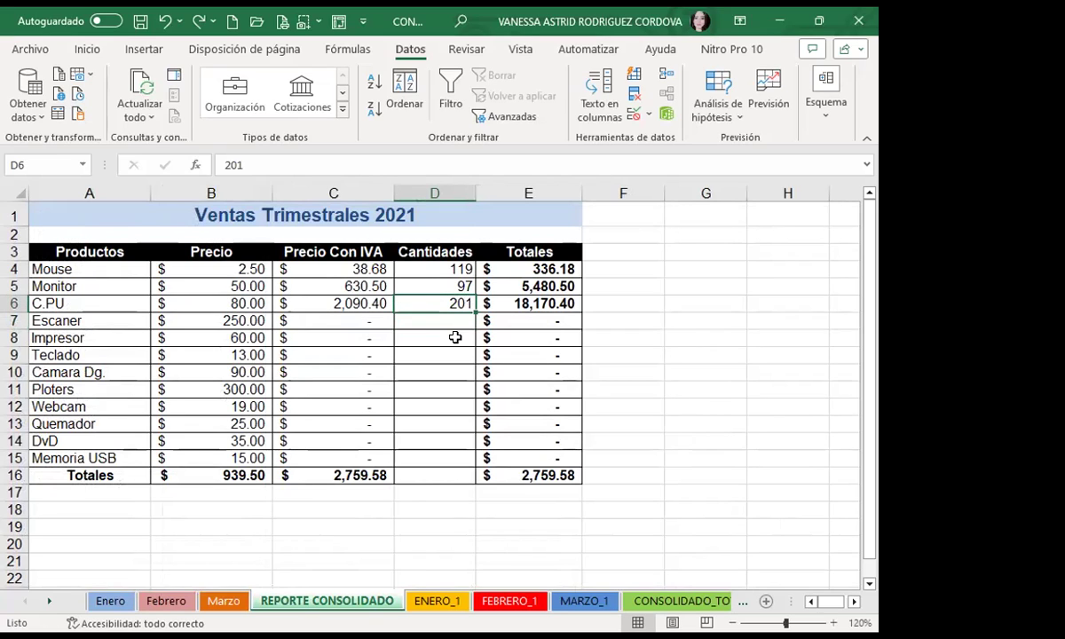
{"action": "left_click", "coordinate": [435, 284]}
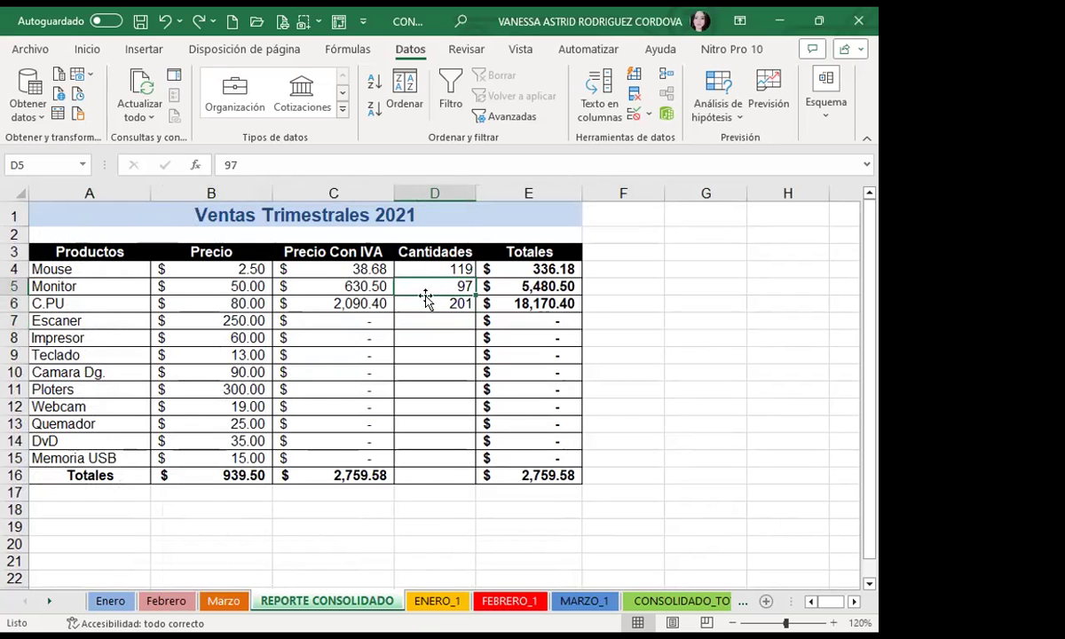
{"action": "left_click", "coordinate": [423, 303]}
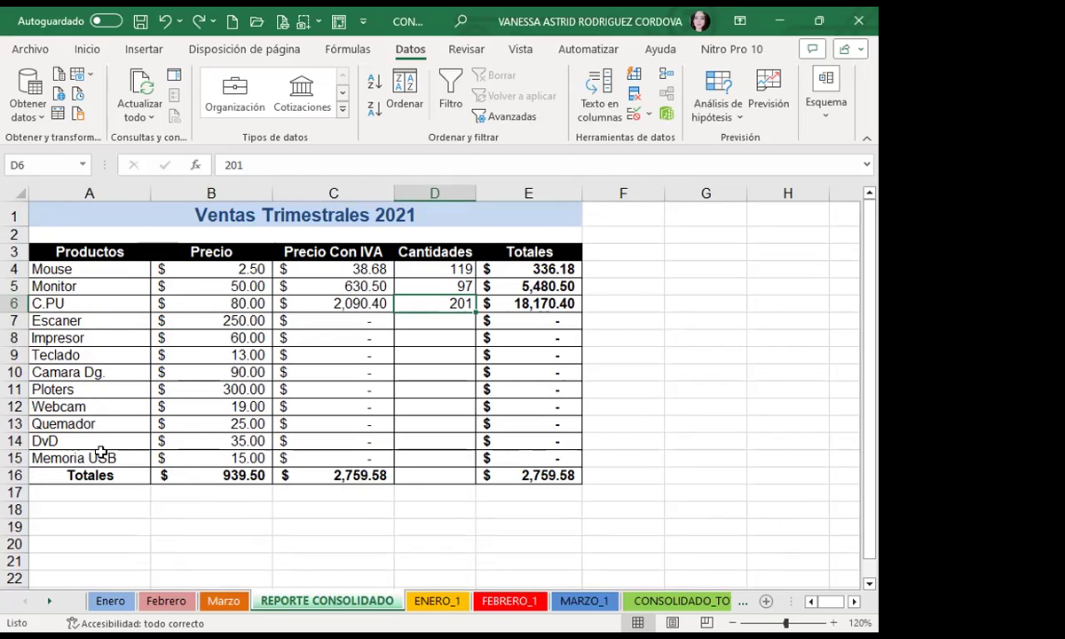
{"action": "left_click", "coordinate": [110, 601]}
{"action": "left_click", "coordinate": [166, 601]}
{"action": "left_click", "coordinate": [215, 604]}
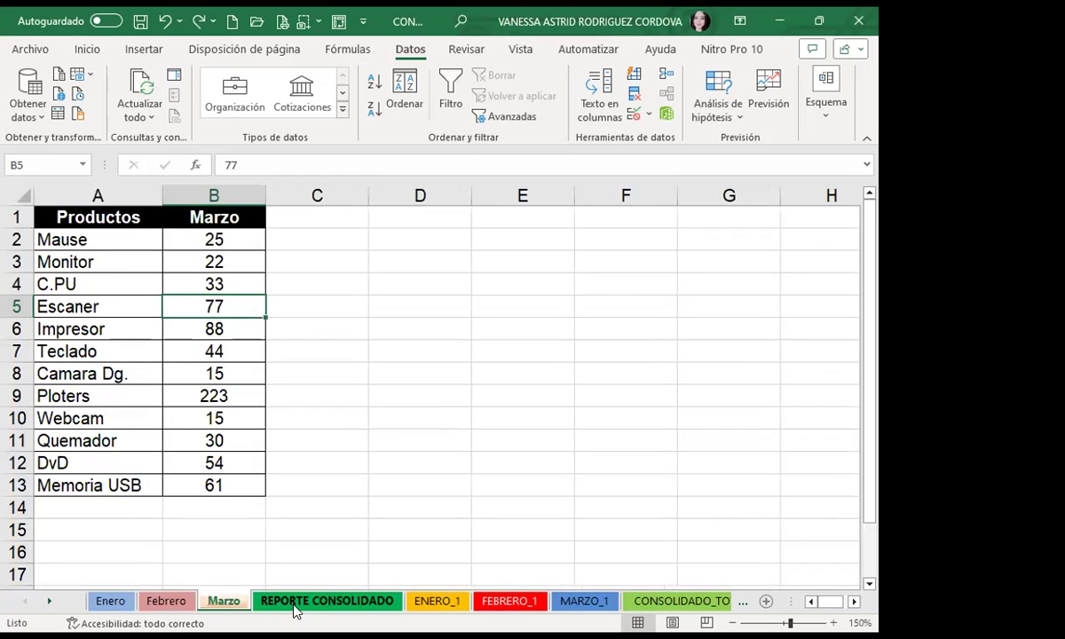
{"action": "left_click", "coordinate": [291, 602]}
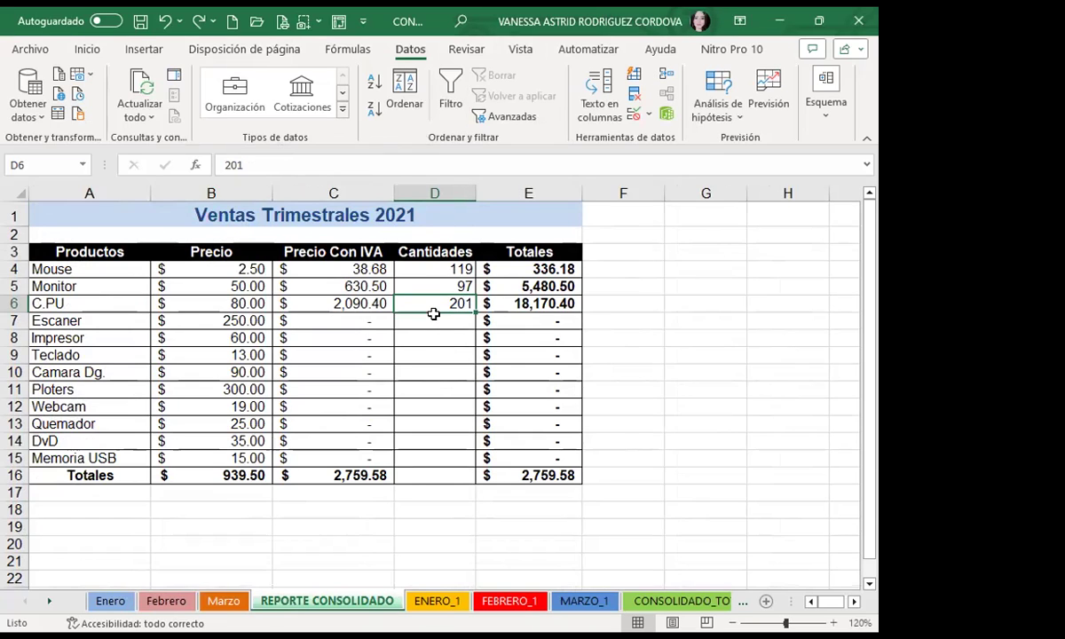
{"action": "left_click", "coordinate": [433, 315]}
{"action": "left_click", "coordinate": [428, 302]}
{"action": "key", "text": "Return"}
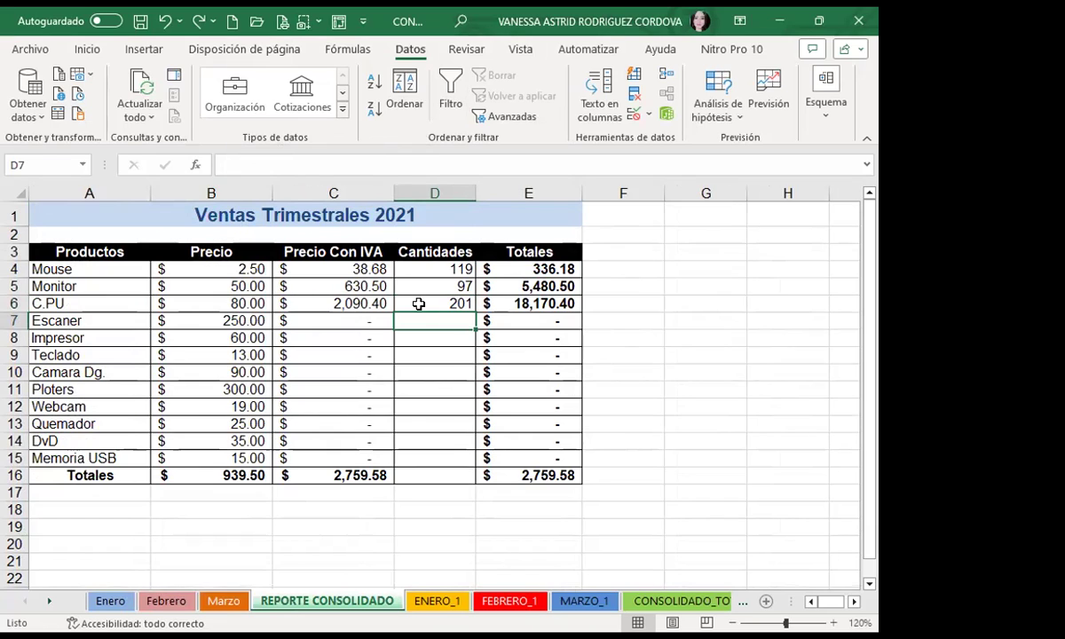
{"action": "left_click", "coordinate": [419, 303]}
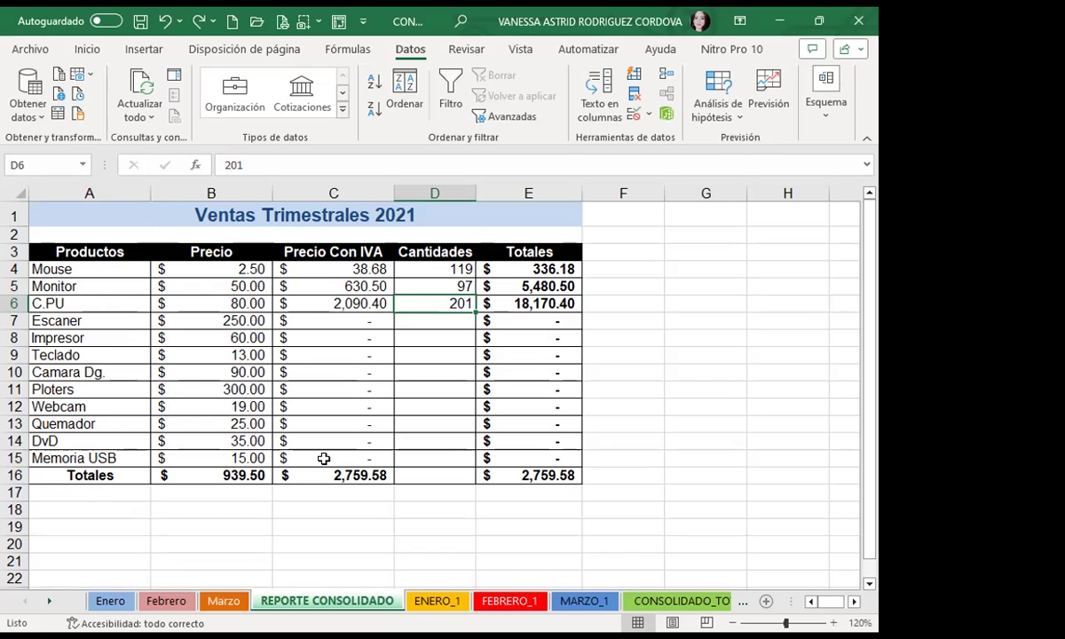
Step: Flip between the Enero, REPORTE CONSOLIDADO and ENERO_1 sheets to compare them
{"action": "left_click", "coordinate": [111, 601]}
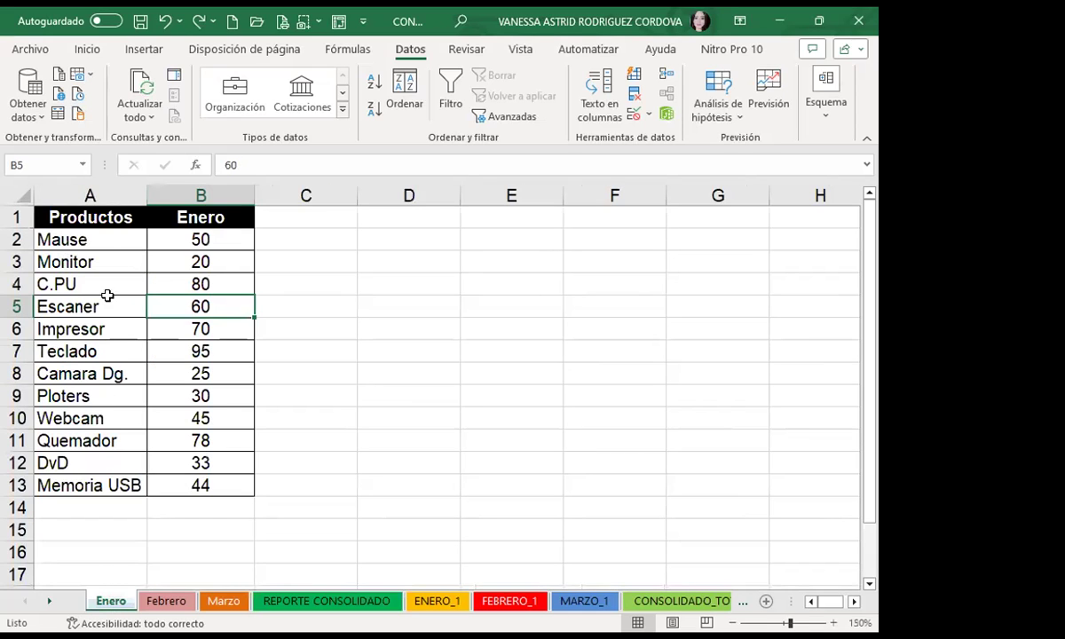
{"action": "left_click", "coordinate": [316, 602]}
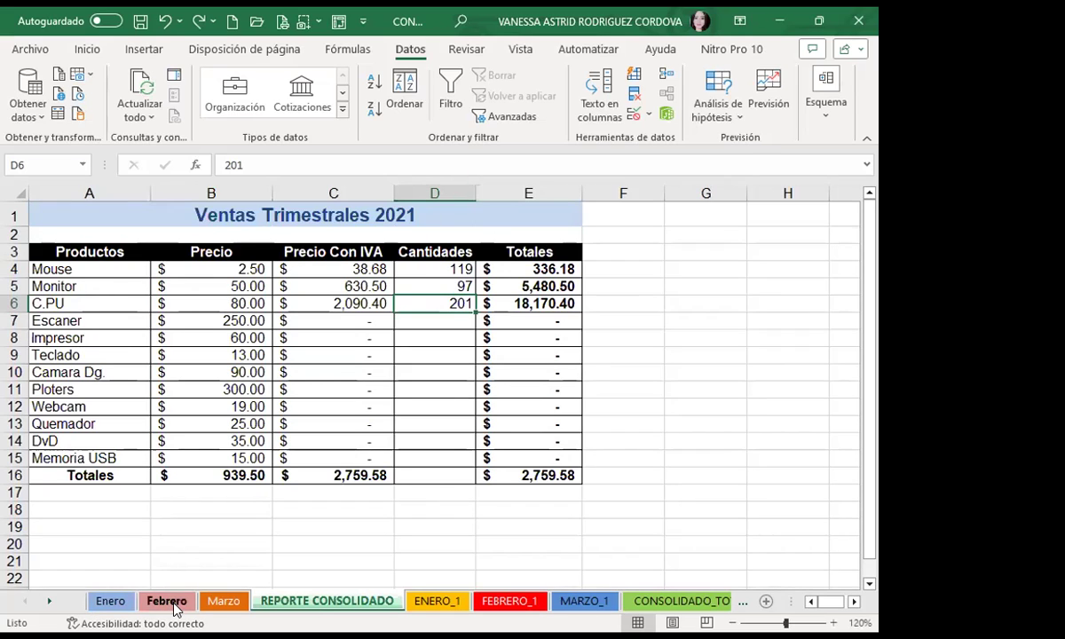
{"action": "left_click", "coordinate": [114, 601]}
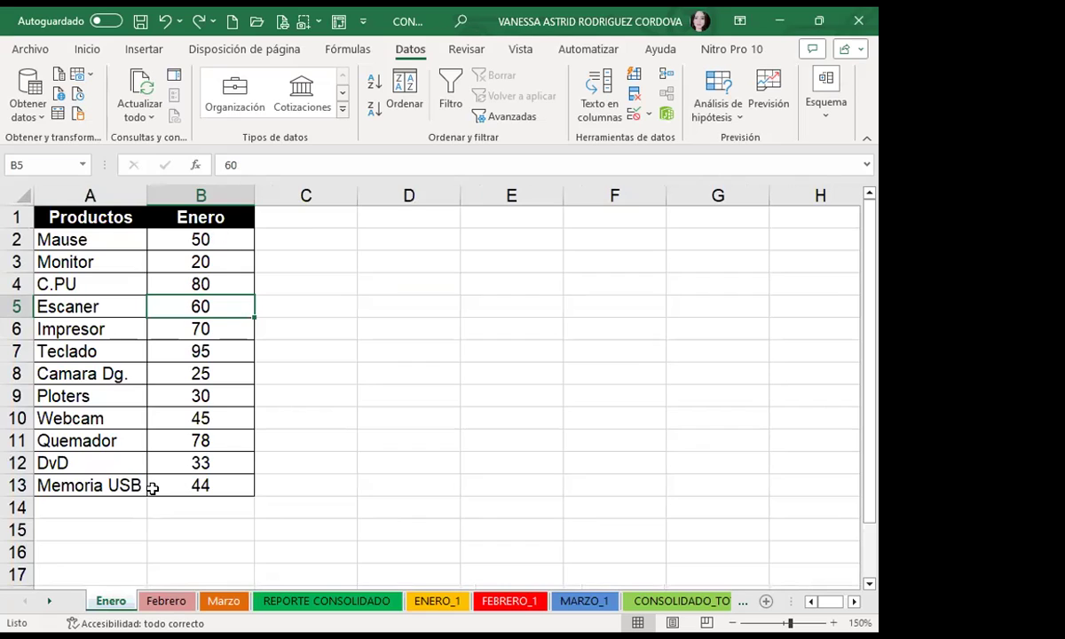
{"action": "left_click", "coordinate": [277, 601]}
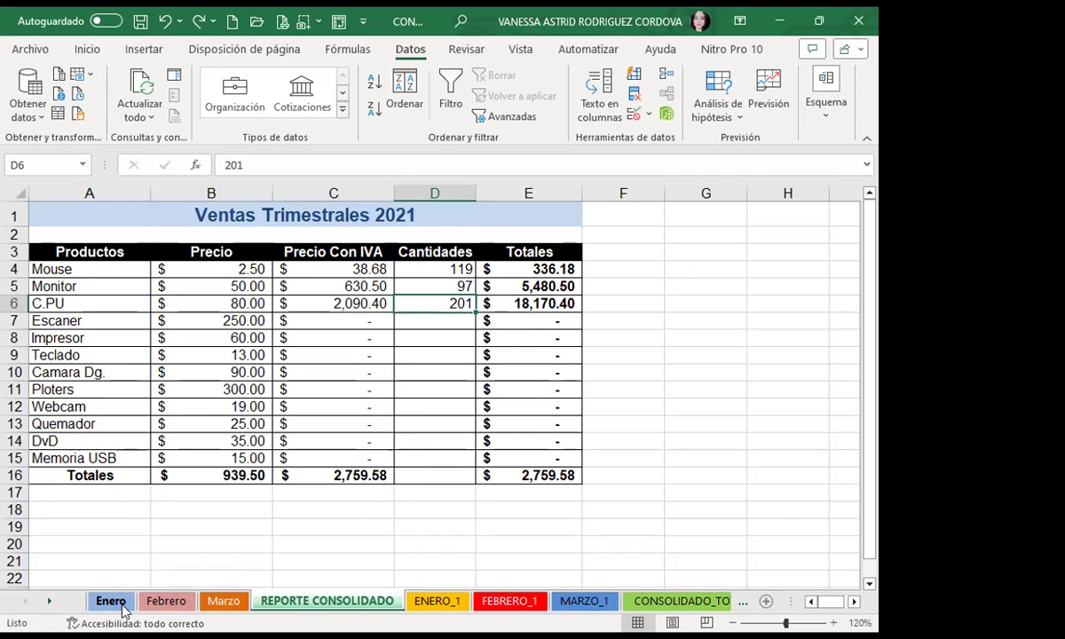
{"action": "left_click", "coordinate": [433, 605]}
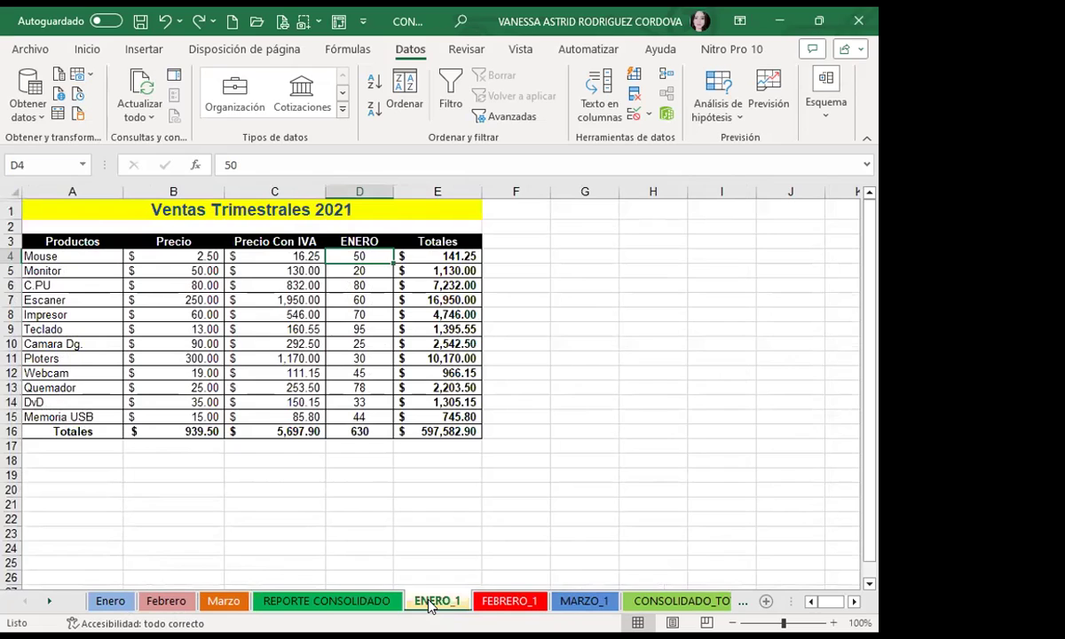
{"action": "left_click", "coordinate": [317, 598]}
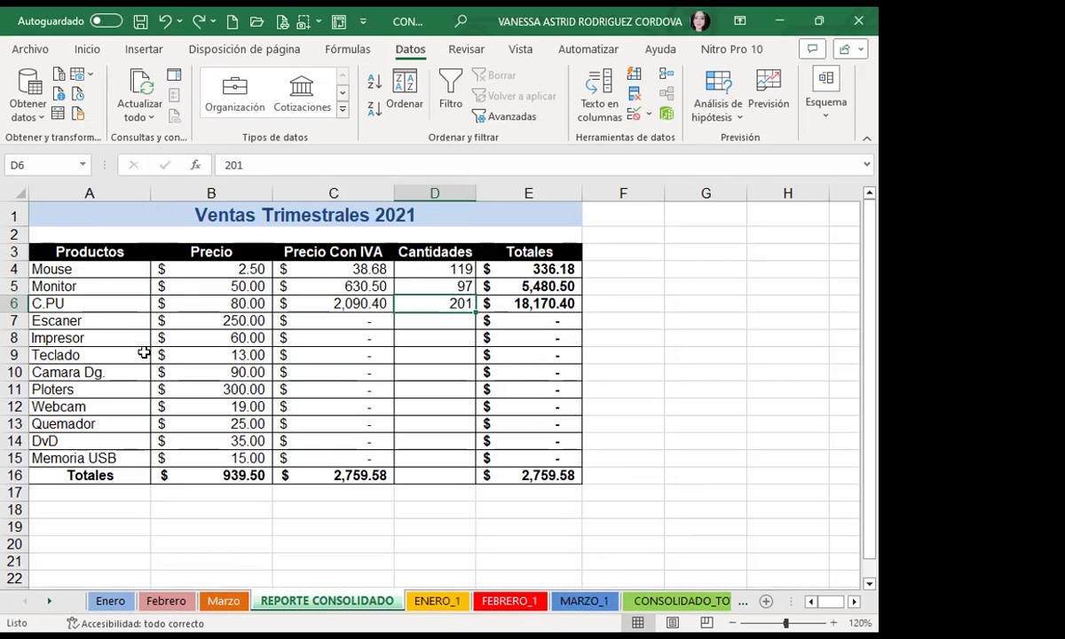
{"action": "left_click", "coordinate": [437, 600]}
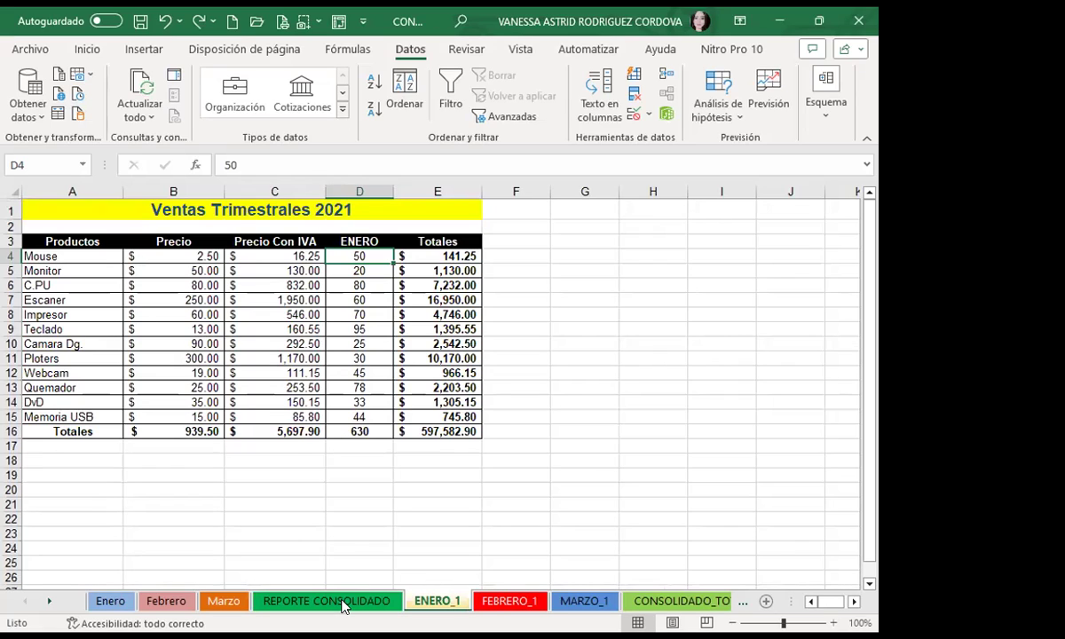
Step: Inspect the ENERO heading and first quantity, 50, against the Enero source sheet
{"action": "left_click", "coordinate": [354, 228]}
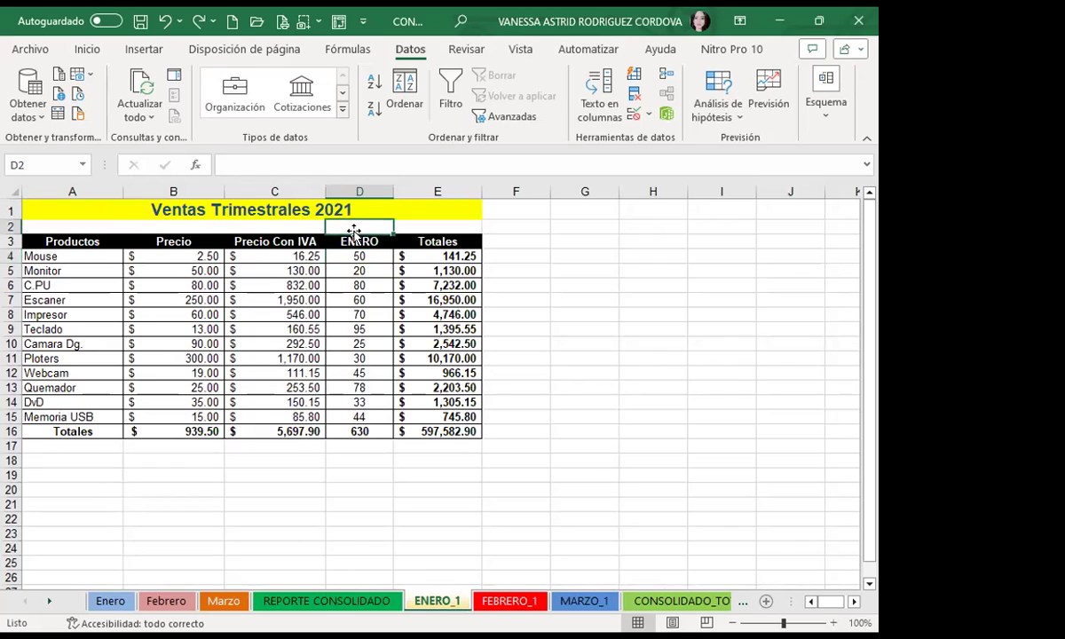
{"action": "left_click", "coordinate": [355, 238]}
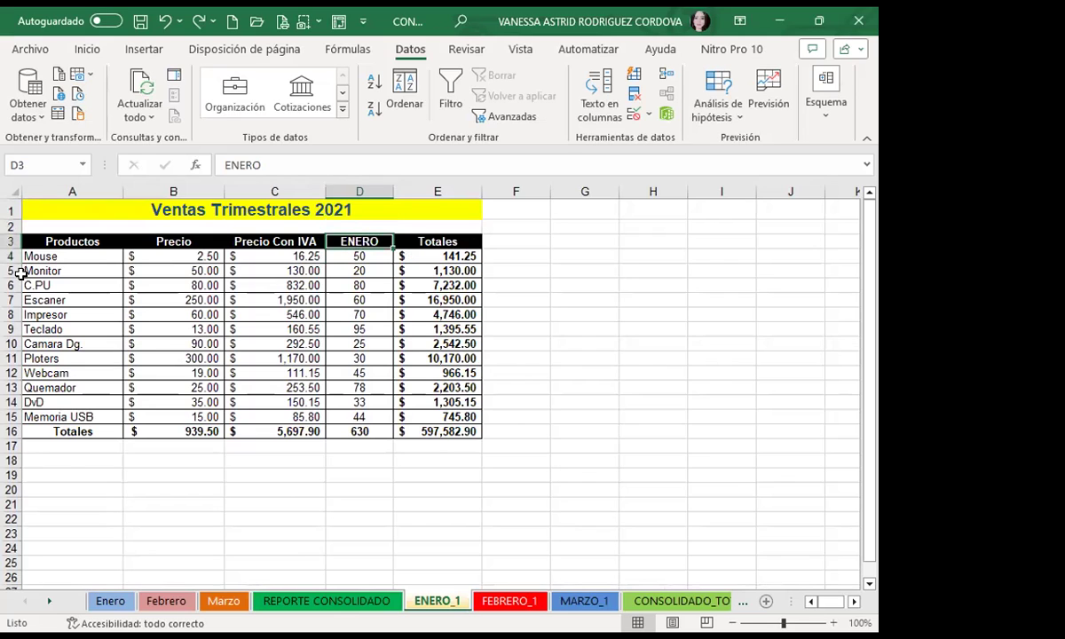
{"action": "left_click", "coordinate": [110, 601]}
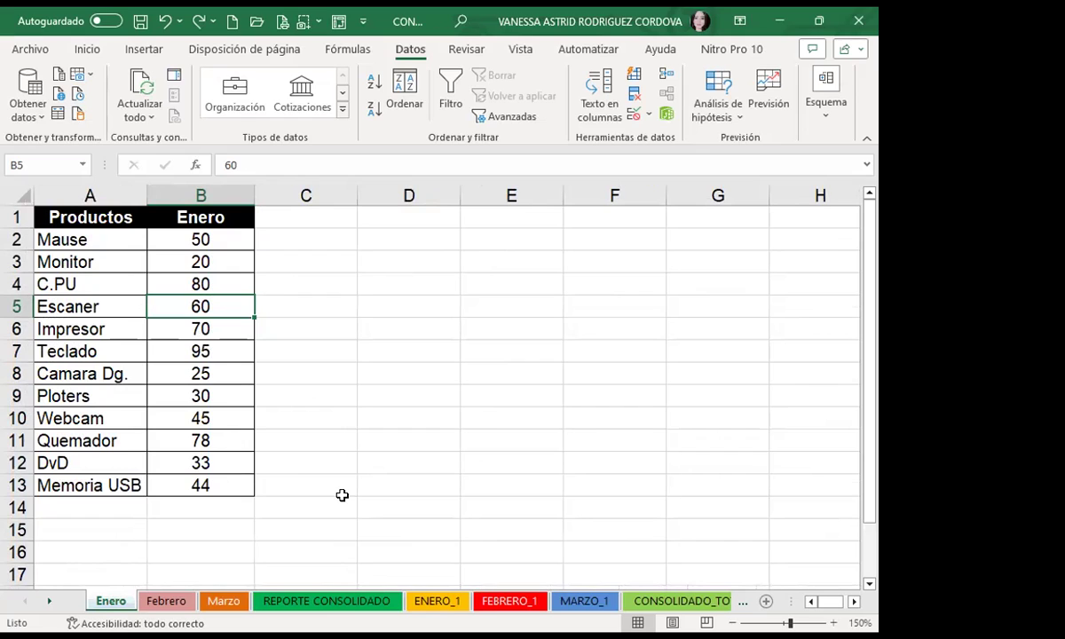
{"action": "left_click", "coordinate": [435, 604]}
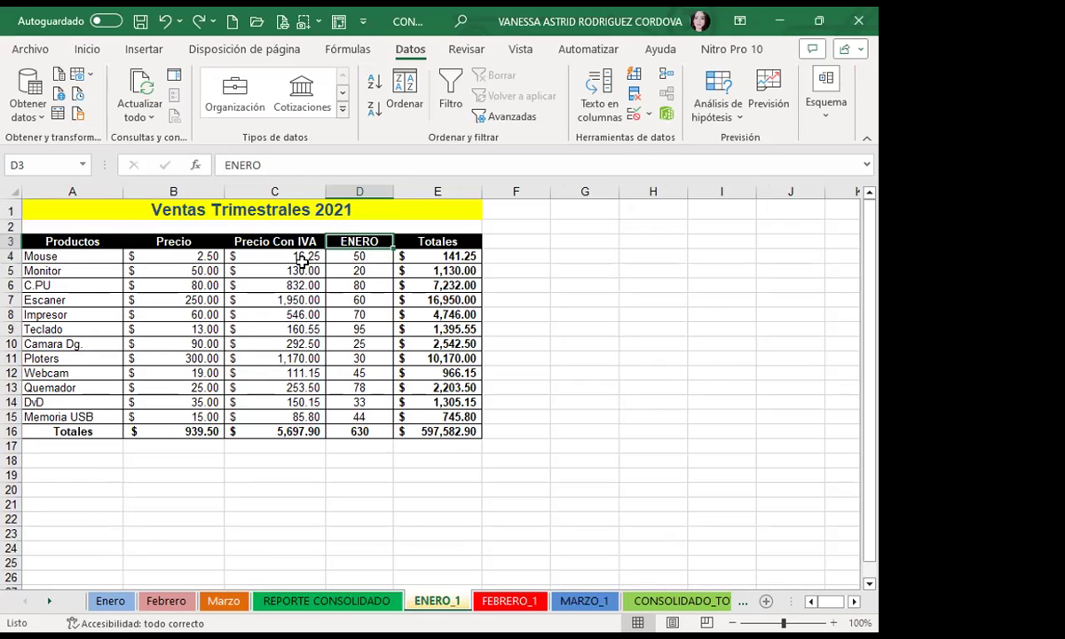
{"action": "left_click", "coordinate": [364, 255]}
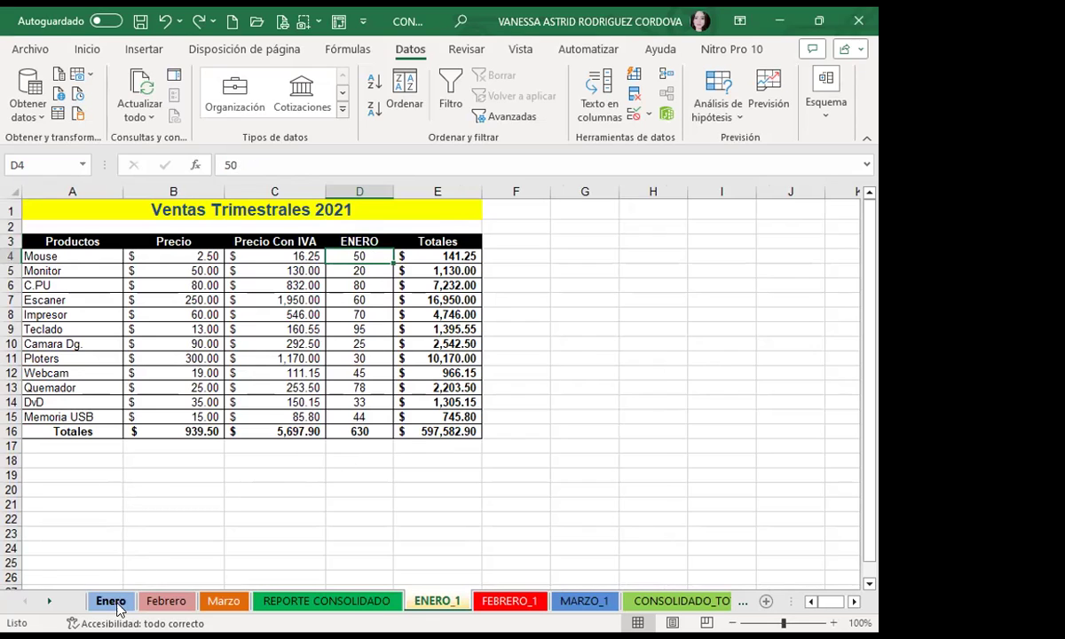
{"action": "left_click", "coordinate": [113, 603]}
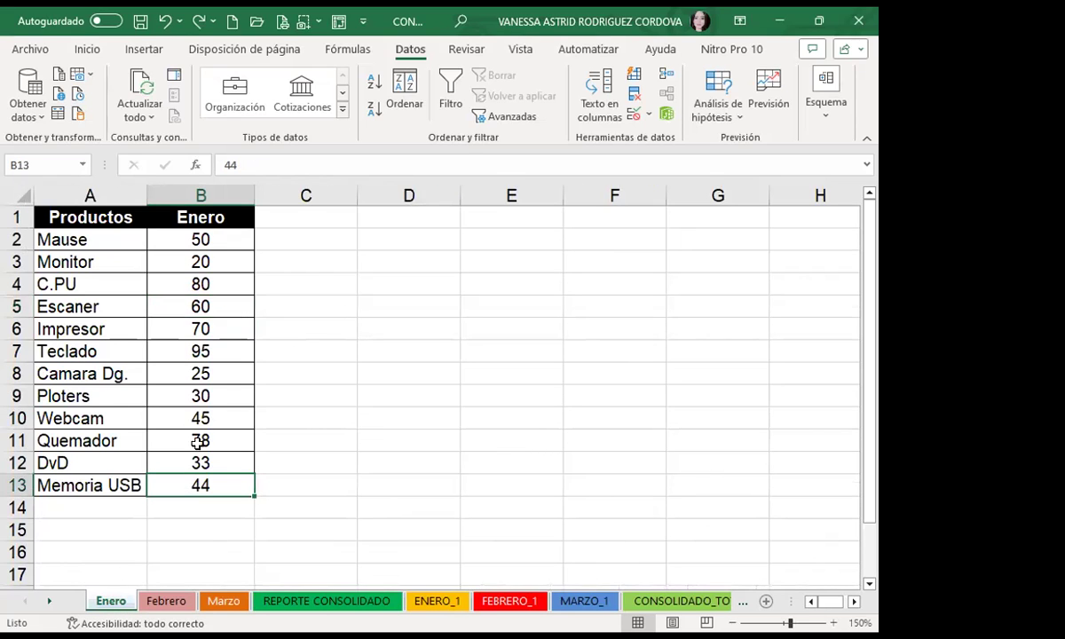
Step: Review FEBRERO_1's products Mouse through Memoria USB and quantities, then compare MARZO_1 with Marzo
{"action": "left_click", "coordinate": [509, 601]}
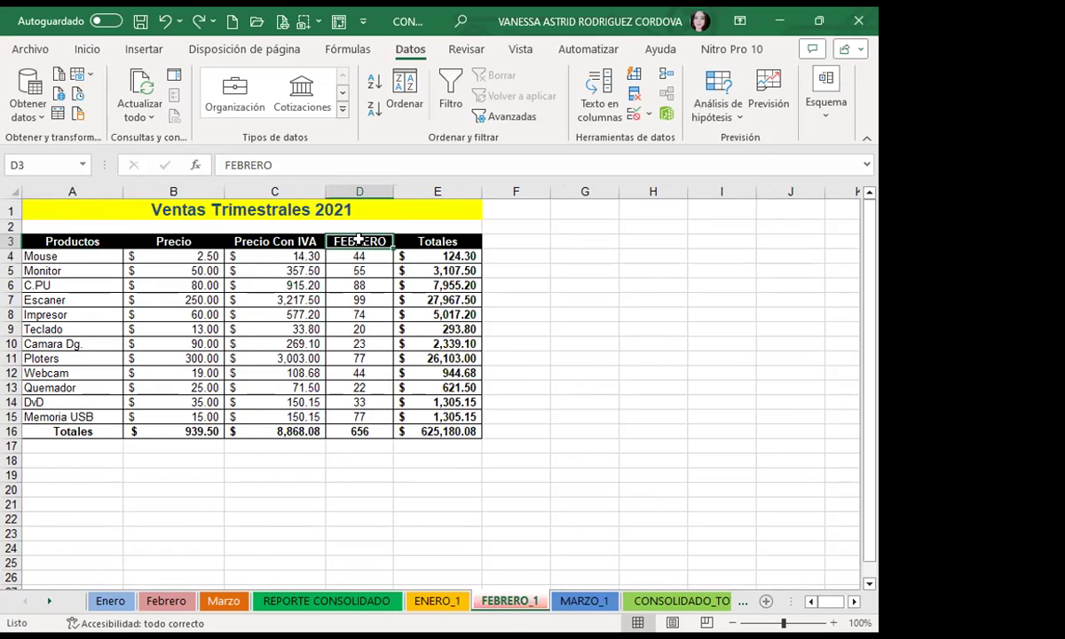
{"action": "left_click", "coordinate": [77, 256]}
{"action": "left_click_drag", "start_coordinate": [75, 275], "coordinate": [53, 413]}
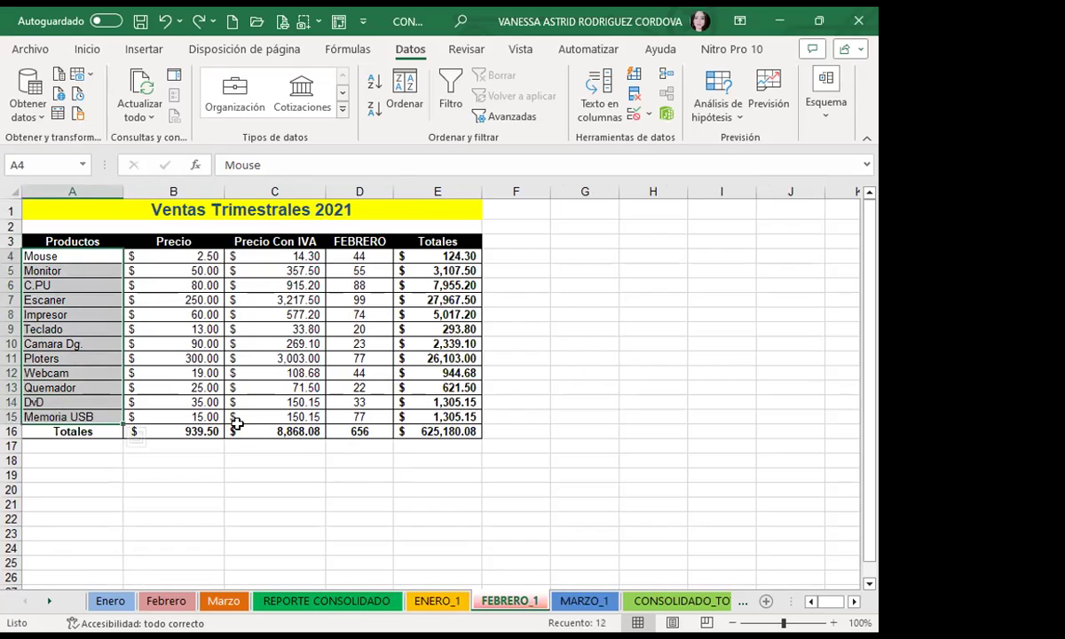
{"action": "left_click_drag", "start_coordinate": [357, 256], "coordinate": [351, 426]}
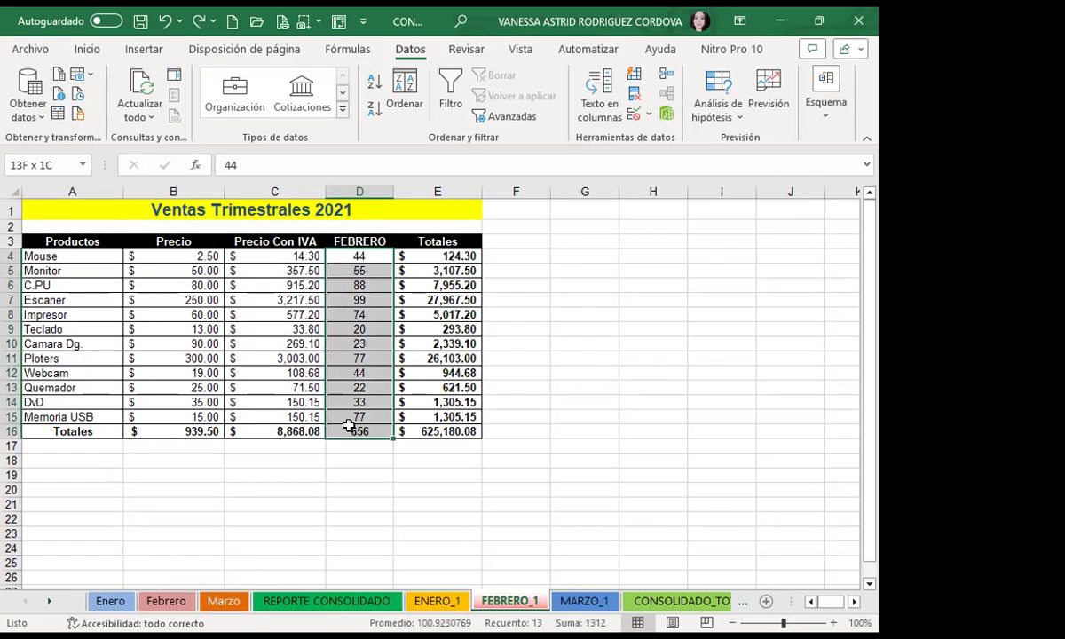
{"action": "left_click", "coordinate": [355, 373]}
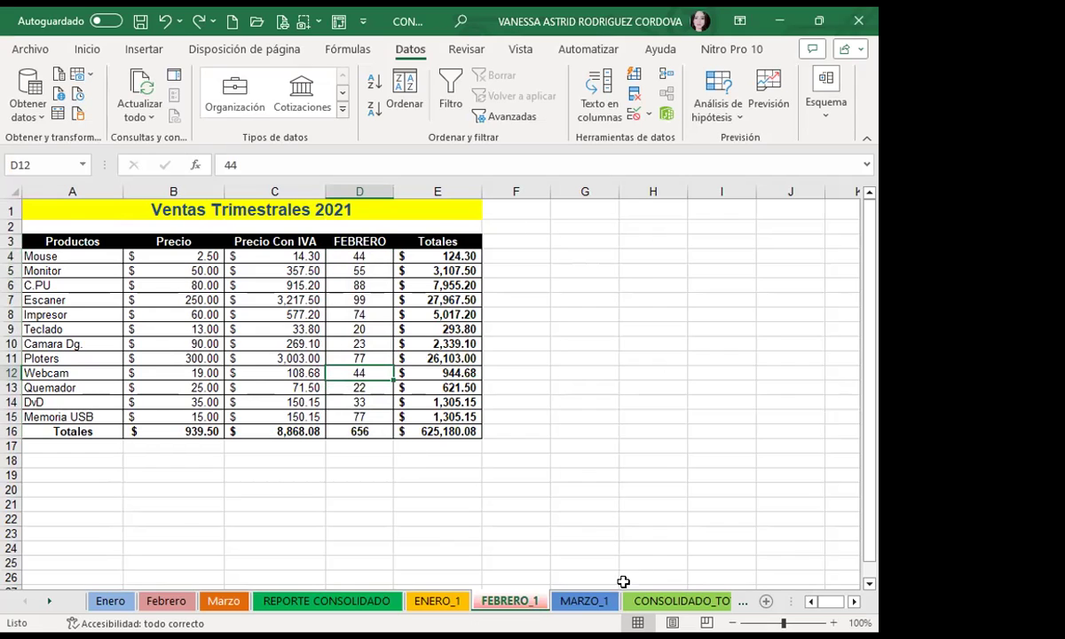
{"action": "left_click", "coordinate": [574, 602]}
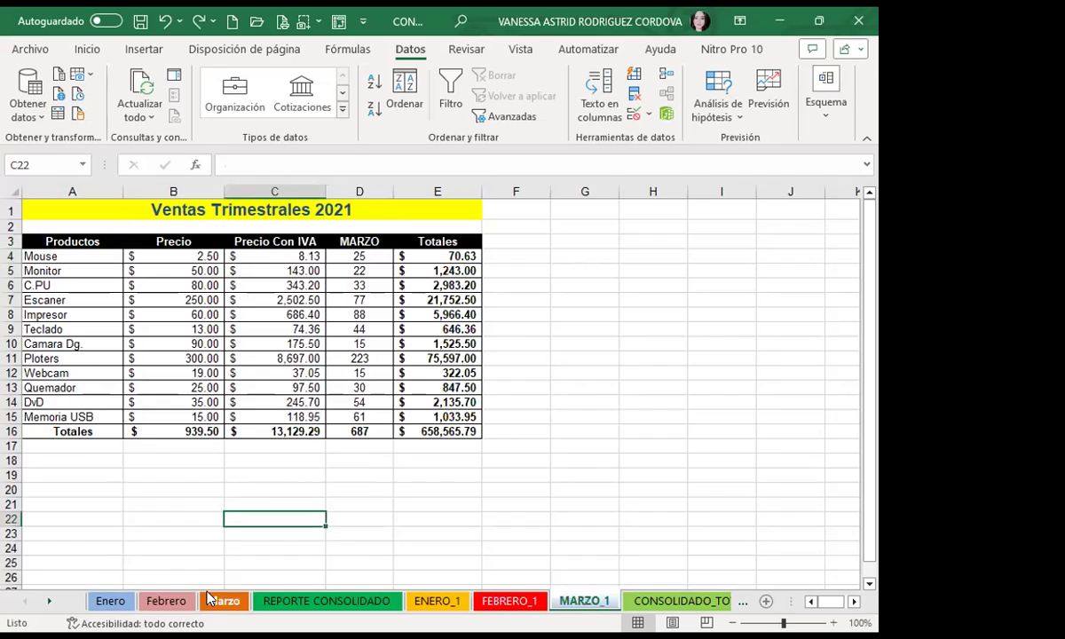
{"action": "left_click", "coordinate": [223, 601]}
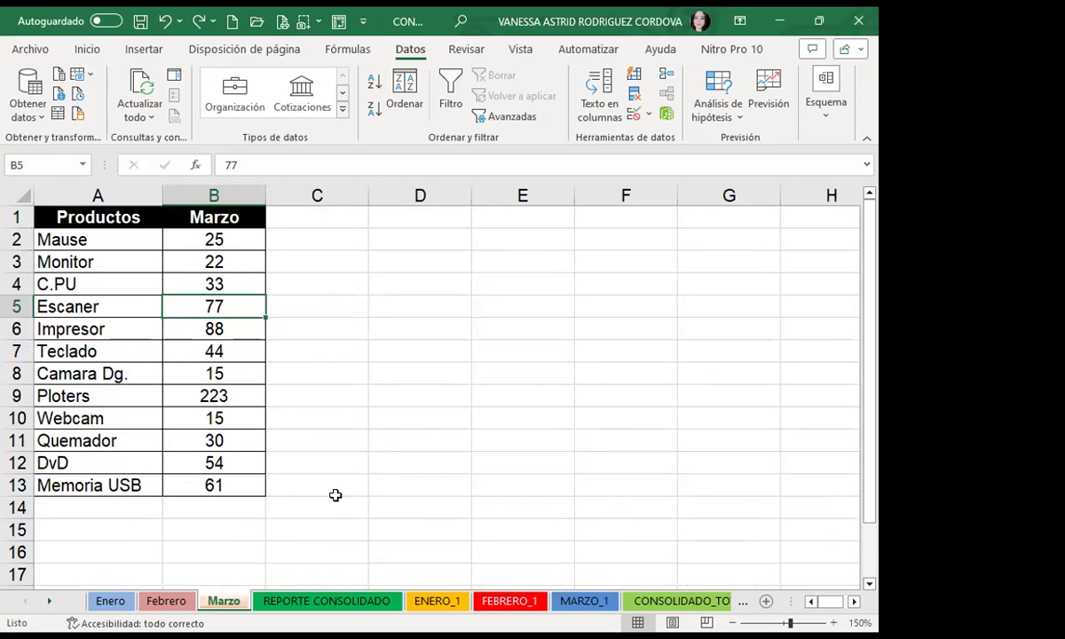
{"action": "left_click", "coordinate": [585, 599]}
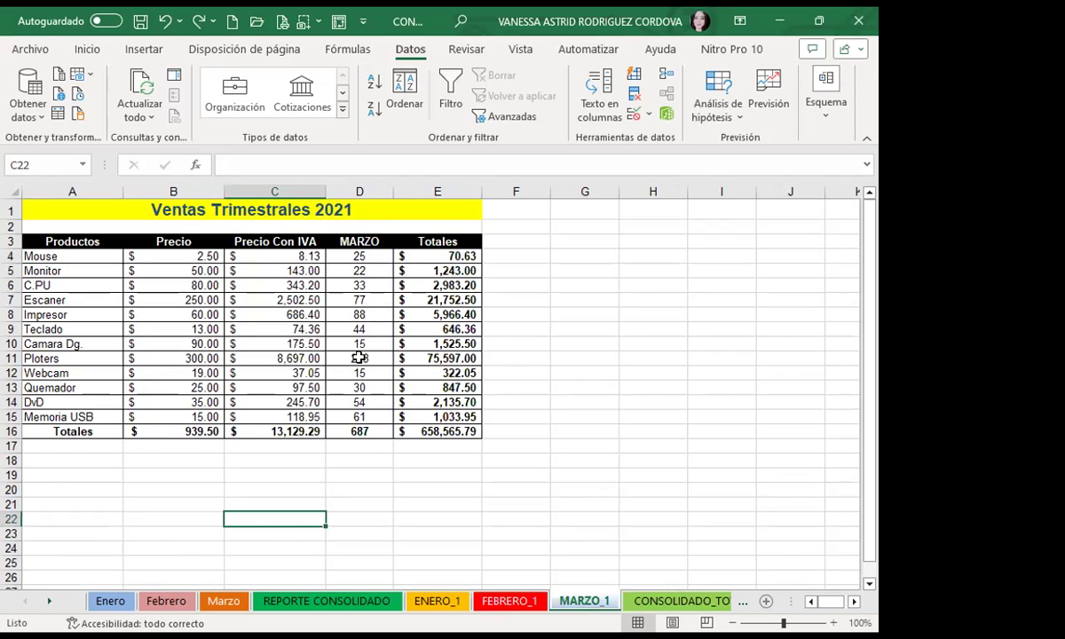
Step: Check the Camara Dg. row and the three monthly totals, then open CONSOLIDADO_TOTAL
{"action": "left_click", "coordinate": [186, 339]}
{"action": "left_click", "coordinate": [55, 341]}
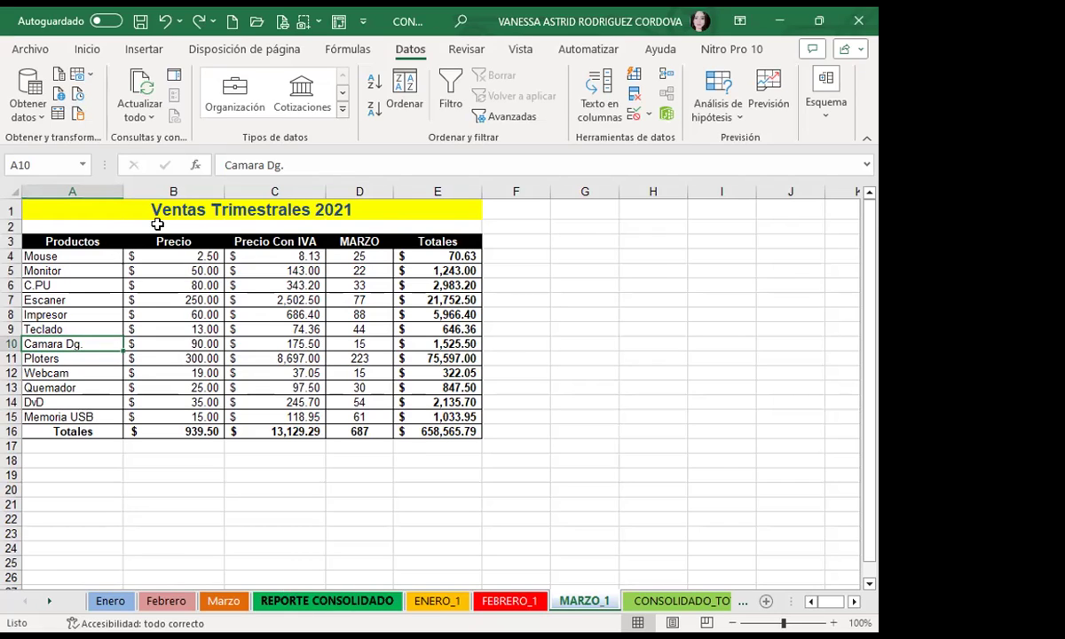
{"action": "left_click", "coordinate": [435, 601]}
{"action": "left_click", "coordinate": [510, 601]}
{"action": "left_click", "coordinate": [588, 601]}
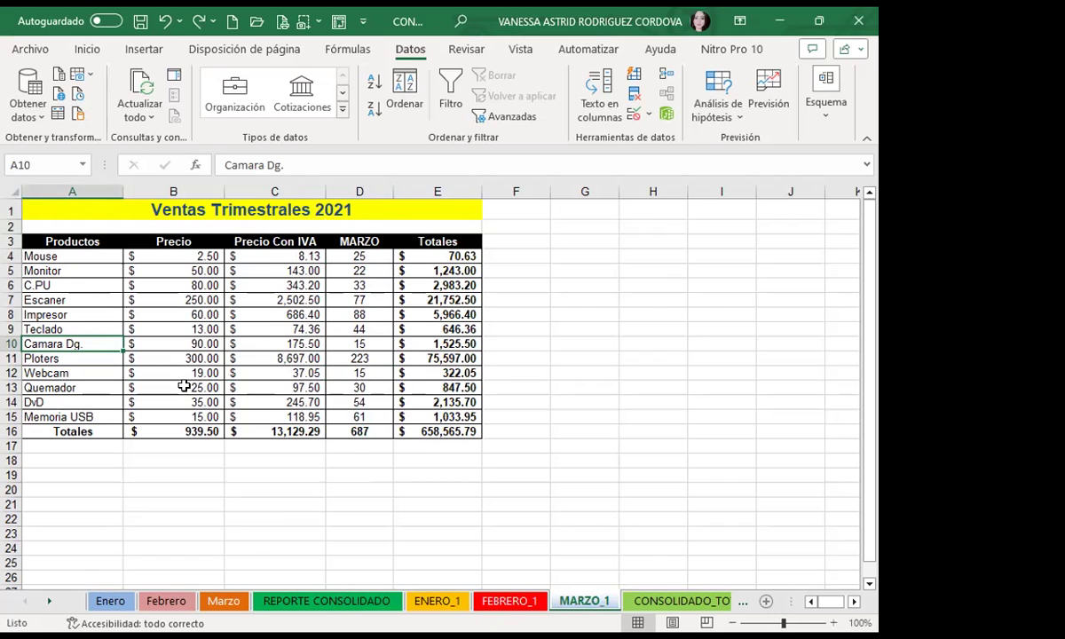
{"action": "left_click", "coordinate": [509, 601]}
{"action": "left_click", "coordinate": [583, 601]}
{"action": "left_click", "coordinate": [657, 603]}
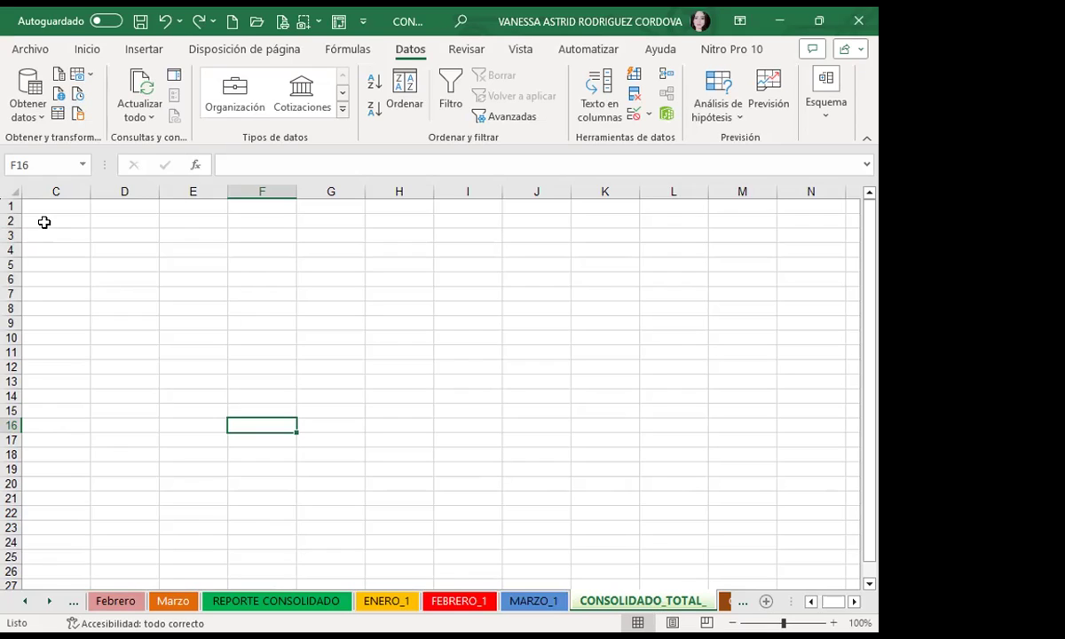
Step: Select cell A3 as the consolidated table's starting cell
{"action": "left_click", "coordinate": [42, 221]}
{"action": "left_click", "coordinate": [811, 602]}
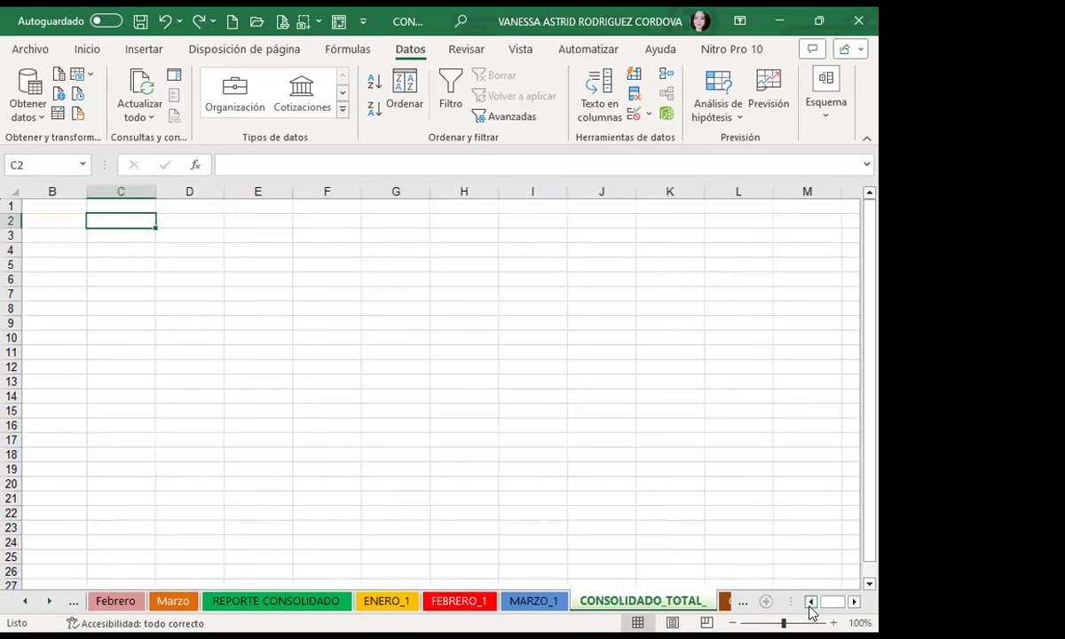
{"action": "left_click", "coordinate": [810, 602]}
{"action": "left_click", "coordinate": [46, 247]}
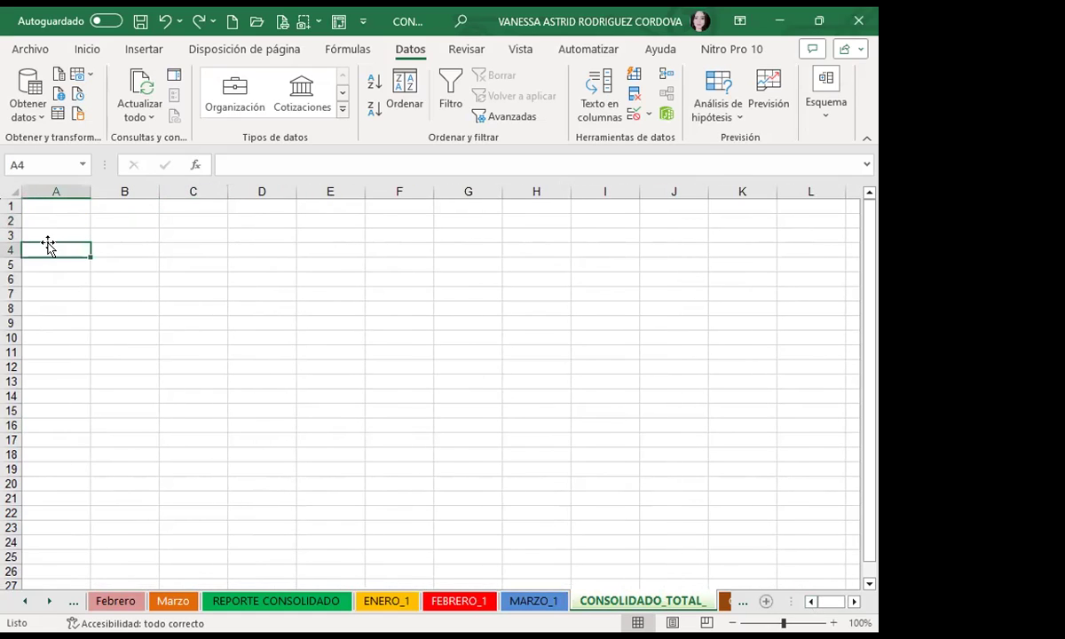
{"action": "left_click", "coordinate": [50, 233]}
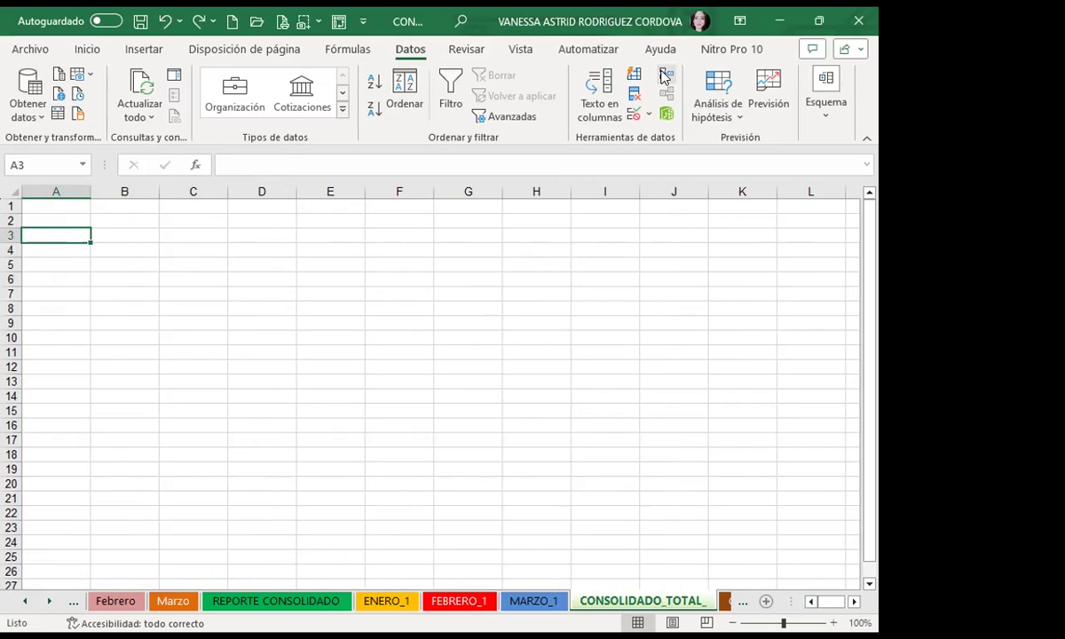
Step: Open Consolidar and keep Suma as the summary function
{"action": "left_click", "coordinate": [666, 74]}
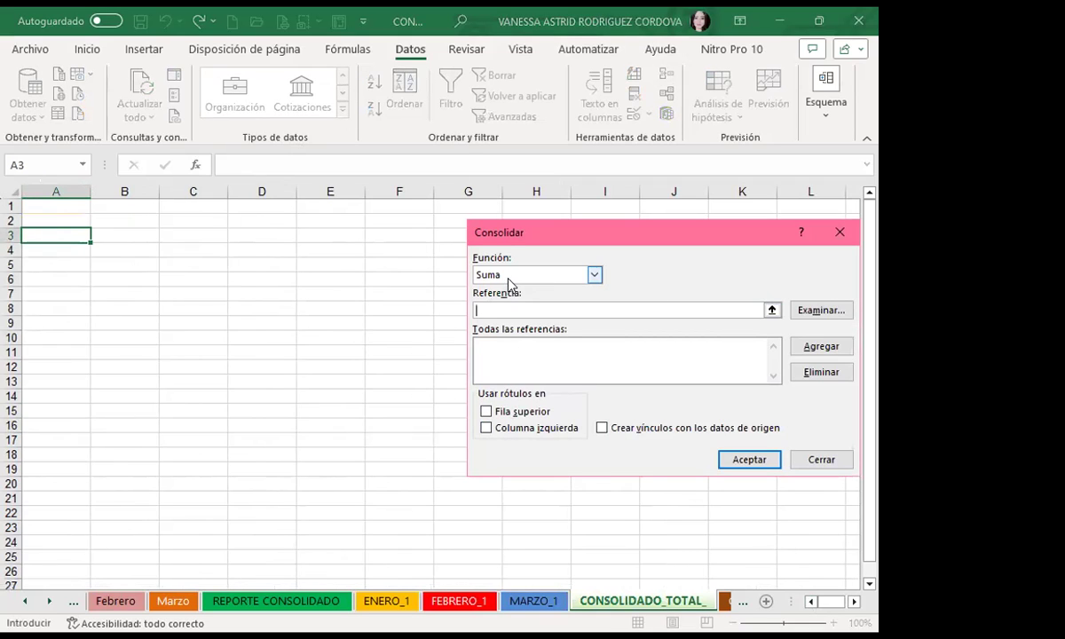
{"action": "left_click", "coordinate": [595, 276]}
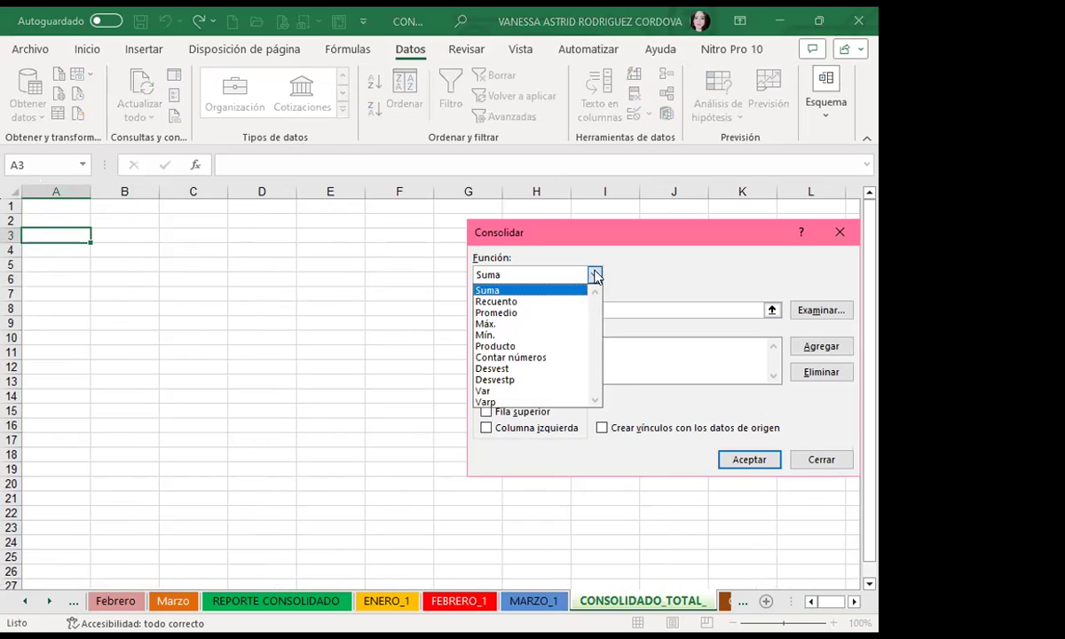
{"action": "left_click", "coordinate": [506, 289]}
{"action": "left_click", "coordinate": [502, 311]}
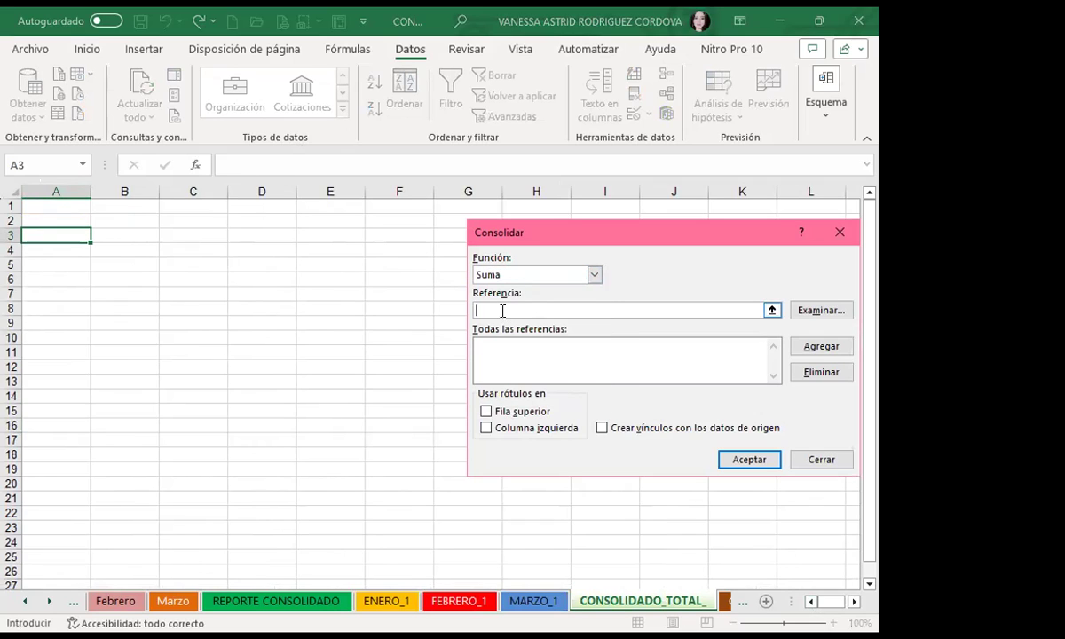
Step: Add ENERO_1!$A$3:$E$16, FEBRERO_1!$A$3:$E$16 and MARZO_1!$A$3:$E$16 as consolidation references
{"action": "left_click", "coordinate": [397, 605]}
{"action": "left_click", "coordinate": [53, 243]}
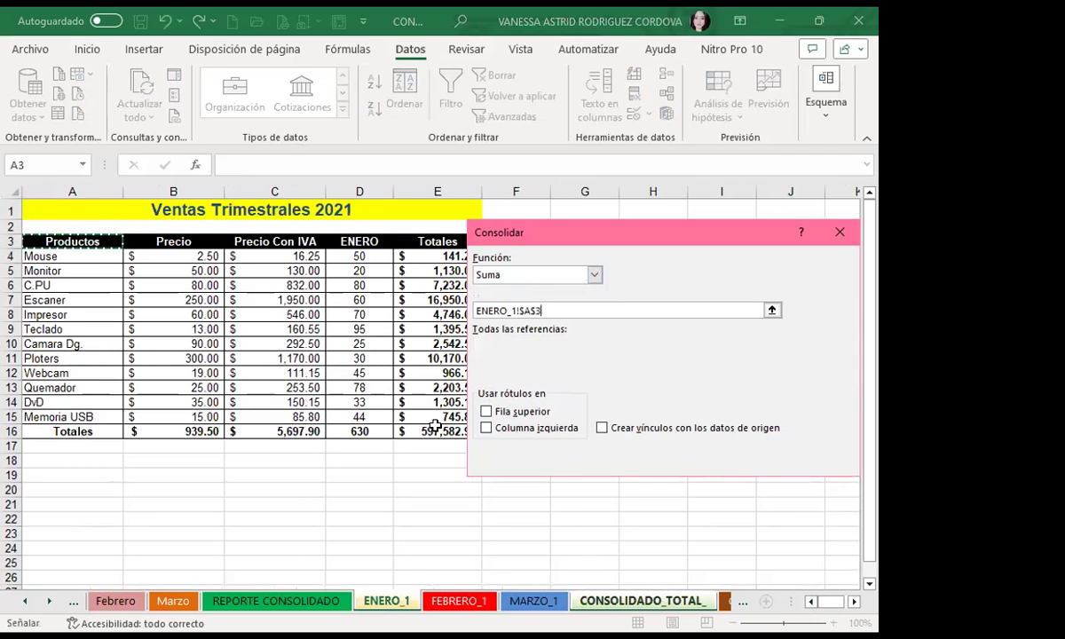
{"action": "left_click_drag", "start_coordinate": [379, 332], "coordinate": [433, 432]}
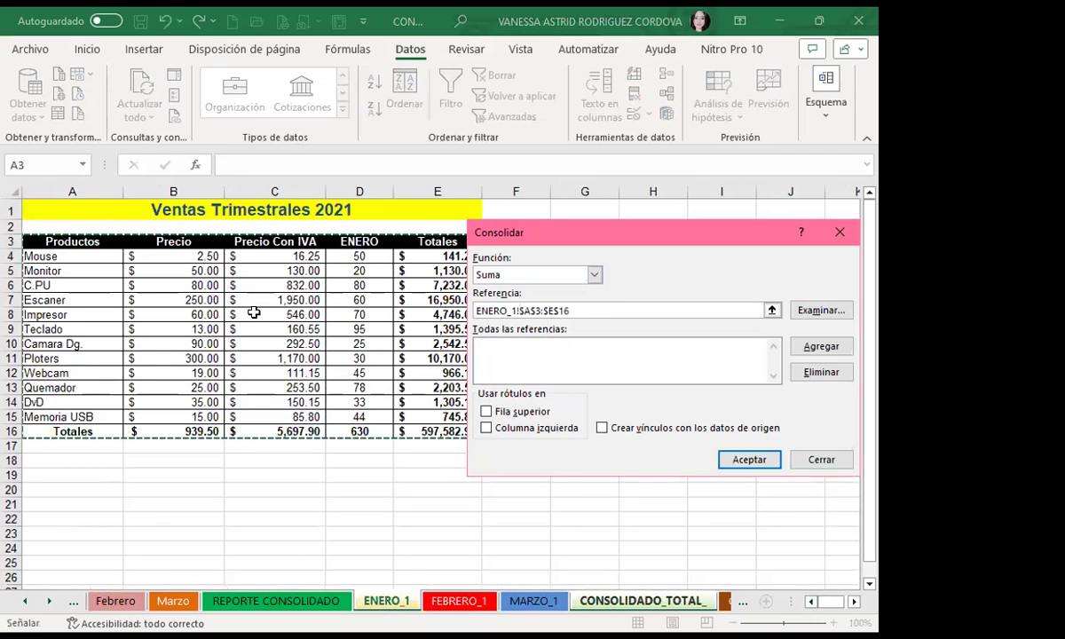
{"action": "left_click", "coordinate": [821, 346]}
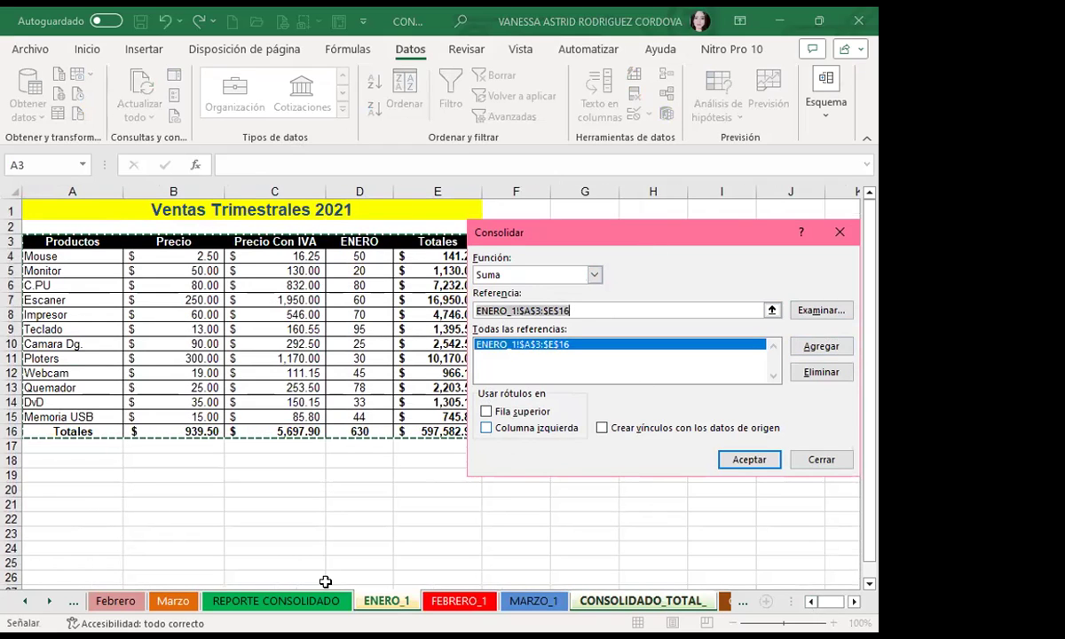
{"action": "left_click", "coordinate": [457, 601]}
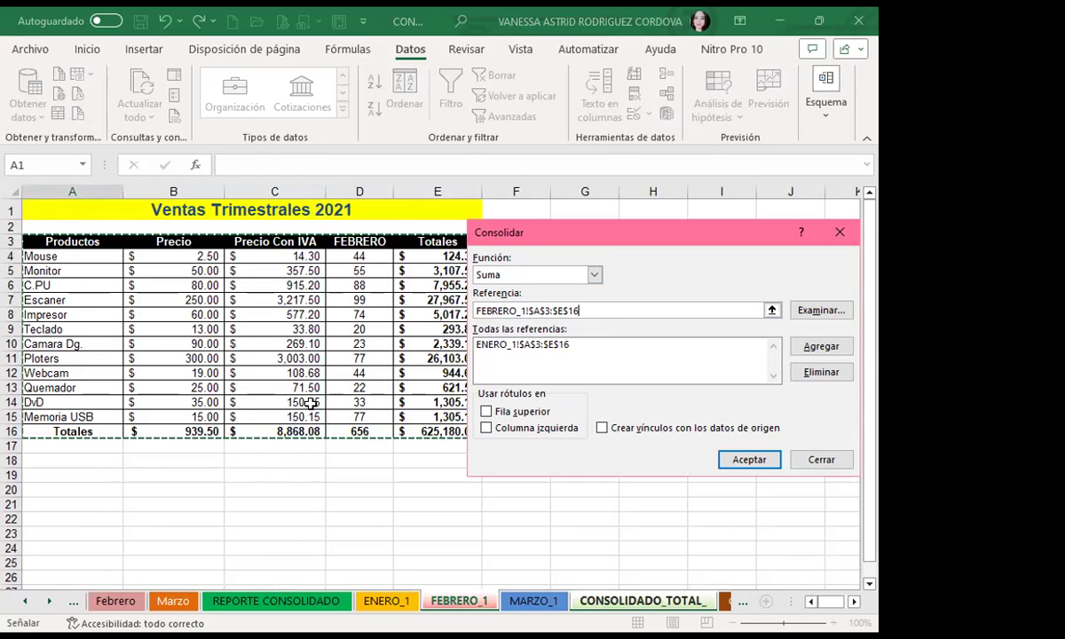
{"action": "left_click", "coordinate": [809, 350]}
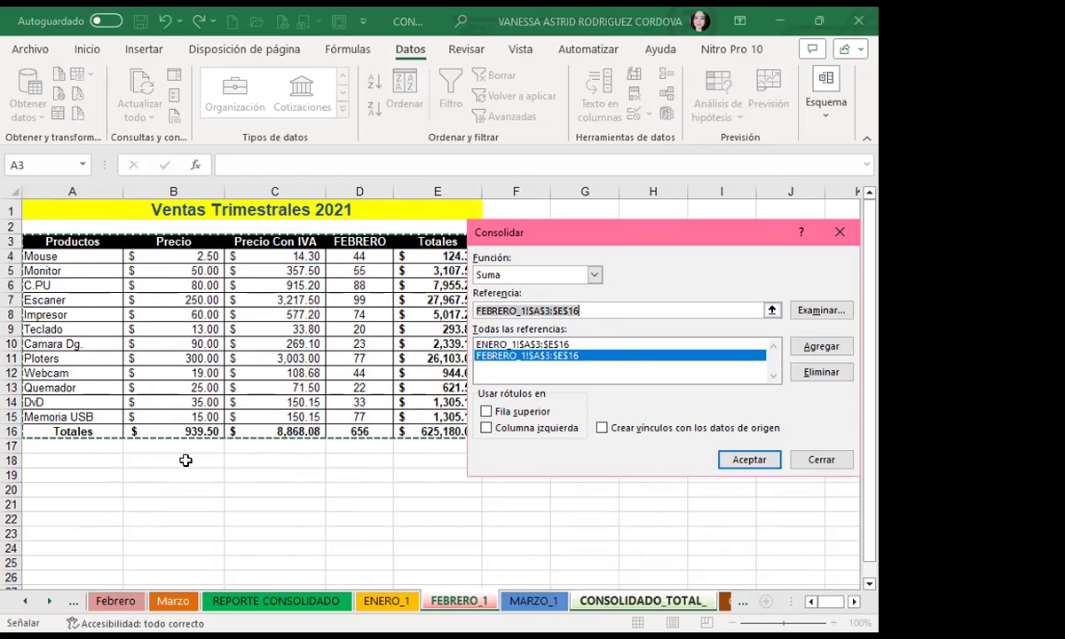
{"action": "left_click", "coordinate": [532, 603]}
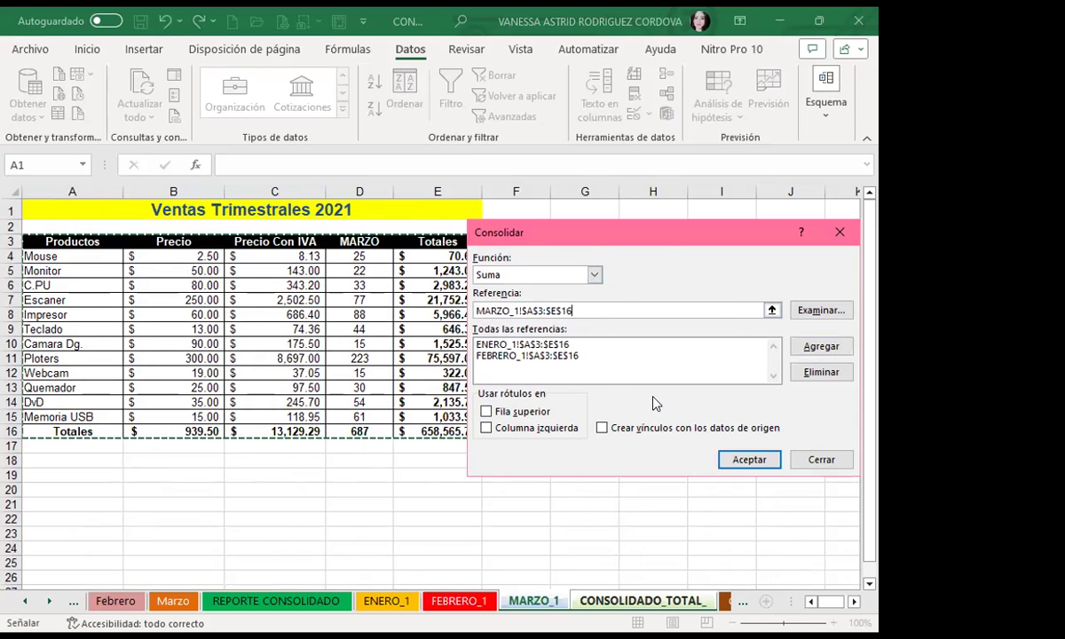
{"action": "left_click", "coordinate": [815, 350]}
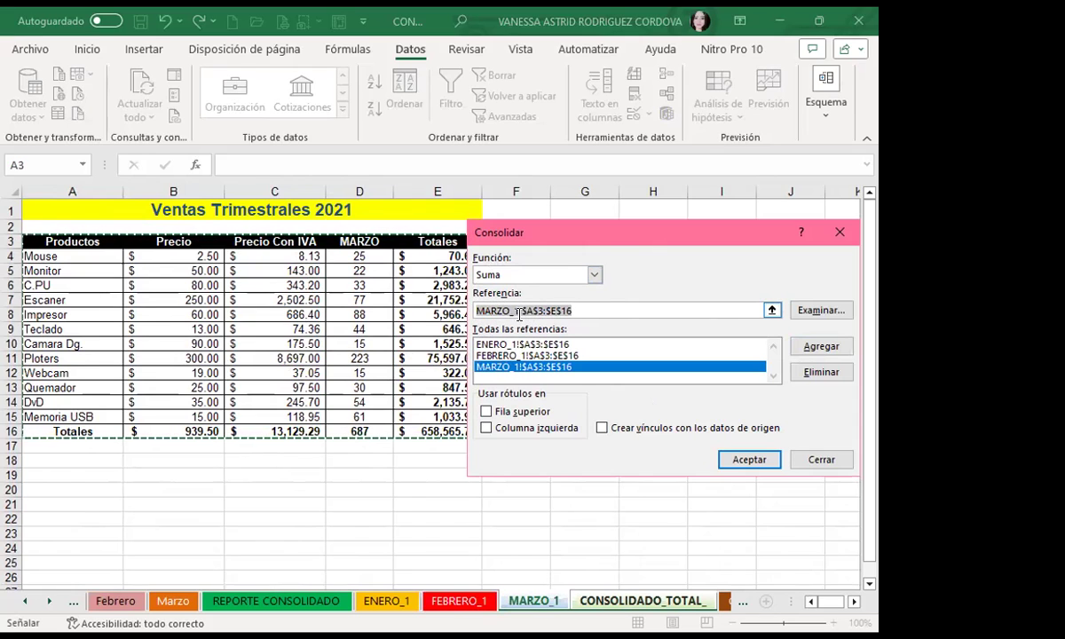
Step: Consolidate with Fila superior and Columna izquierda labels, then widen column G to show totals
{"action": "left_click", "coordinate": [486, 412]}
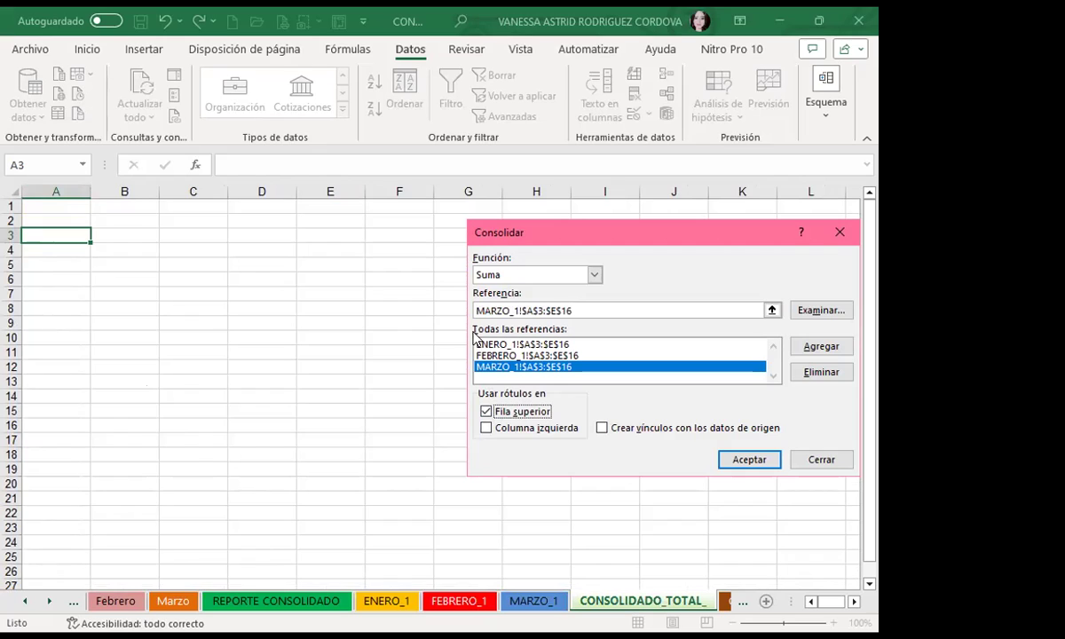
{"action": "left_click", "coordinate": [486, 429]}
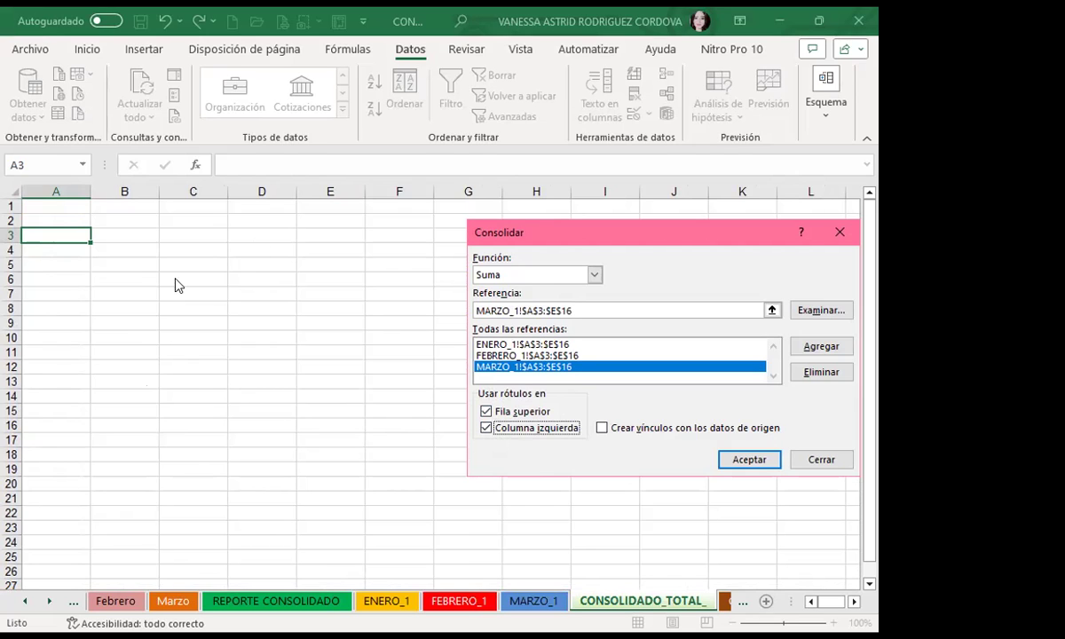
{"action": "left_click", "coordinate": [736, 461]}
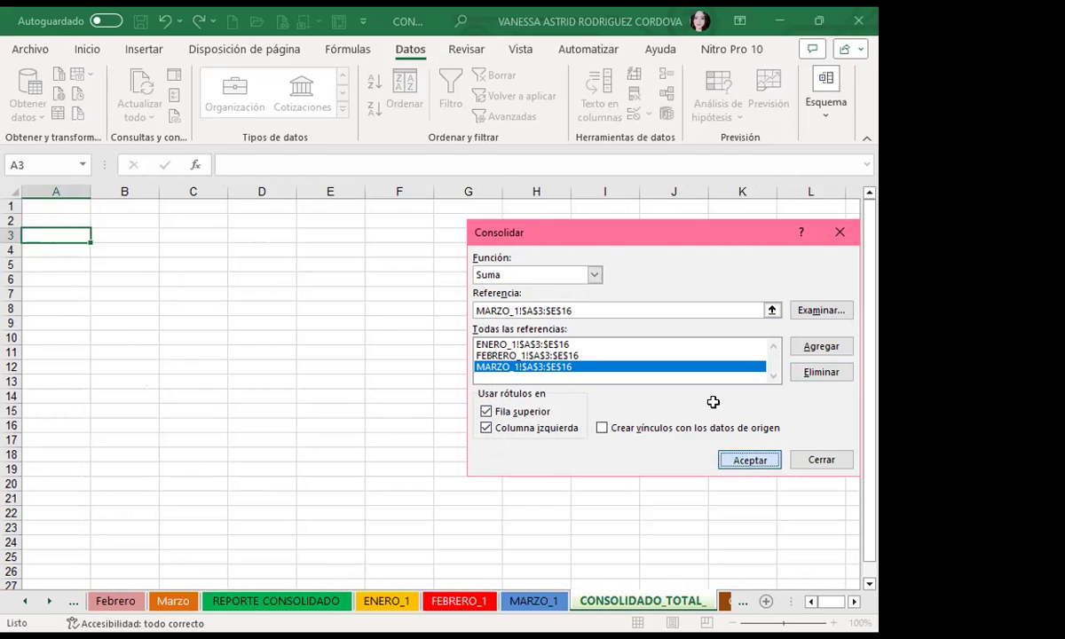
{"action": "left_click_drag", "start_coordinate": [502, 189], "coordinate": [531, 190]}
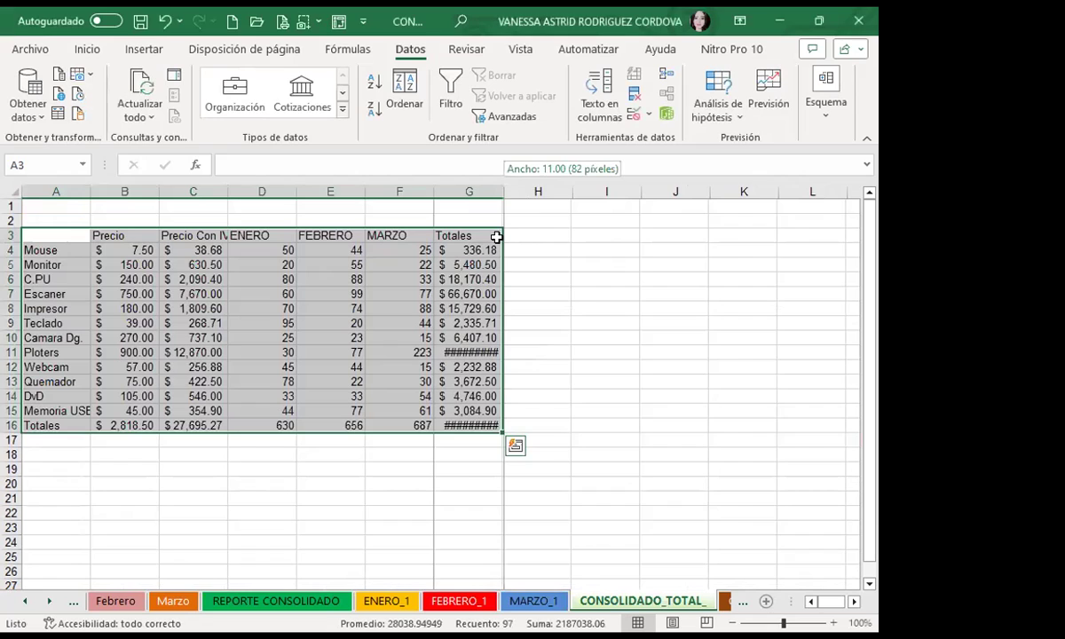
{"action": "left_click", "coordinate": [267, 248]}
{"action": "left_click", "coordinate": [267, 249]}
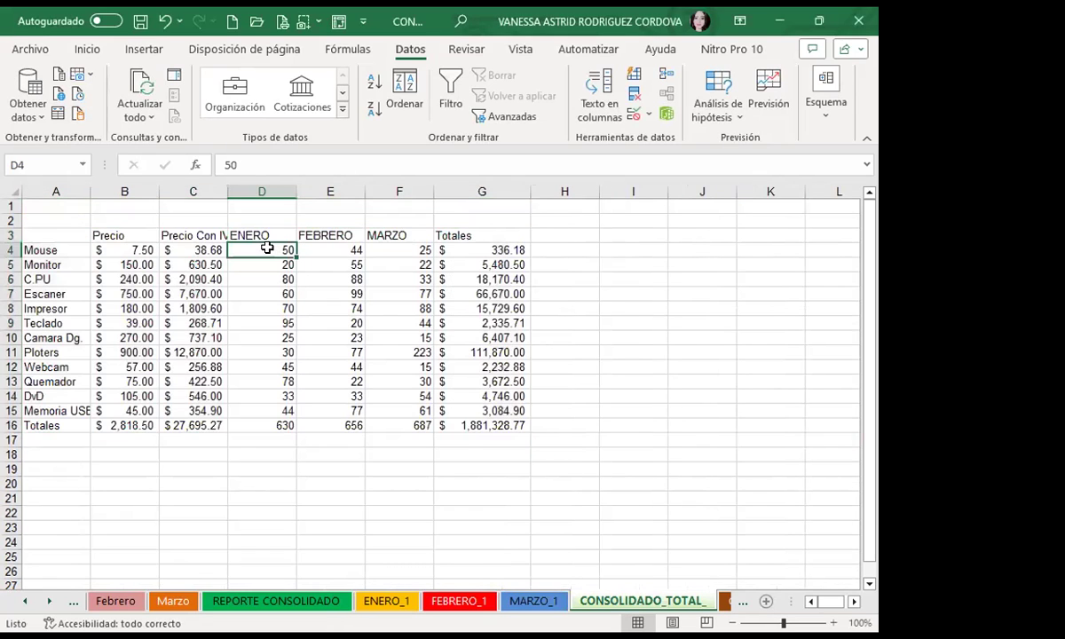
{"action": "left_click", "coordinate": [452, 250]}
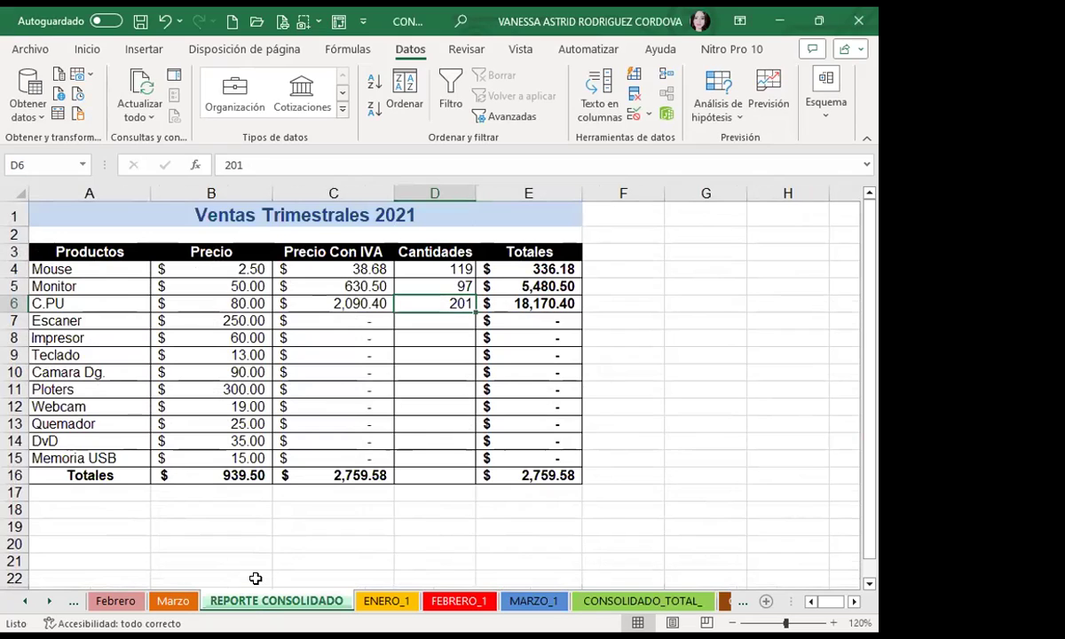
{"action": "left_click", "coordinate": [351, 269]}
{"action": "left_click", "coordinate": [528, 273]}
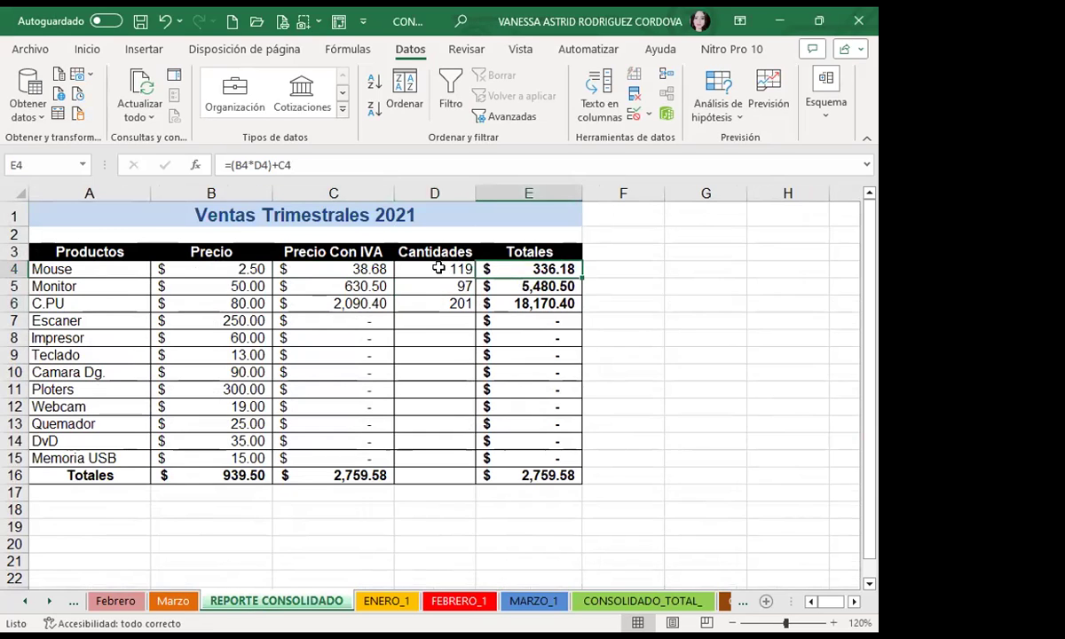
{"action": "left_click", "coordinate": [458, 269]}
{"action": "left_click", "coordinate": [508, 269]}
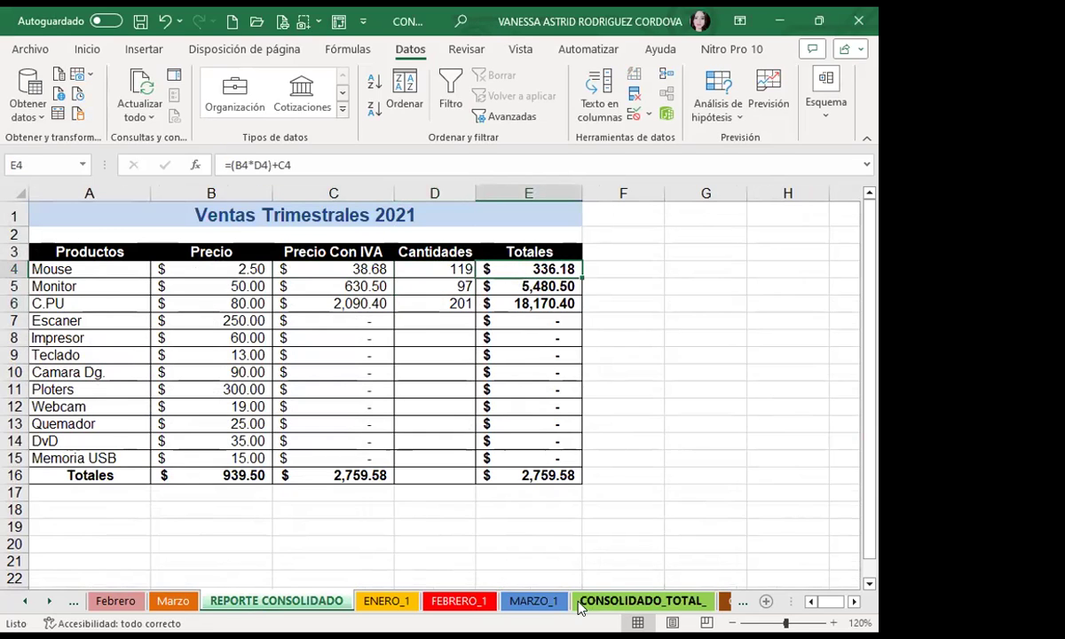
{"action": "left_click", "coordinate": [613, 601]}
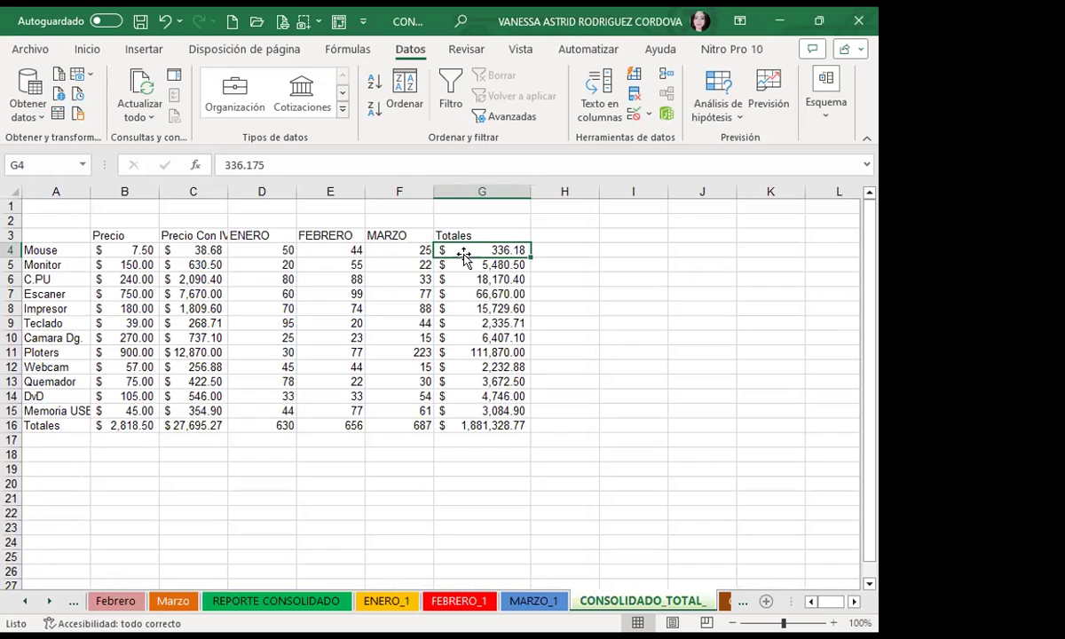
{"action": "left_click", "coordinate": [465, 265]}
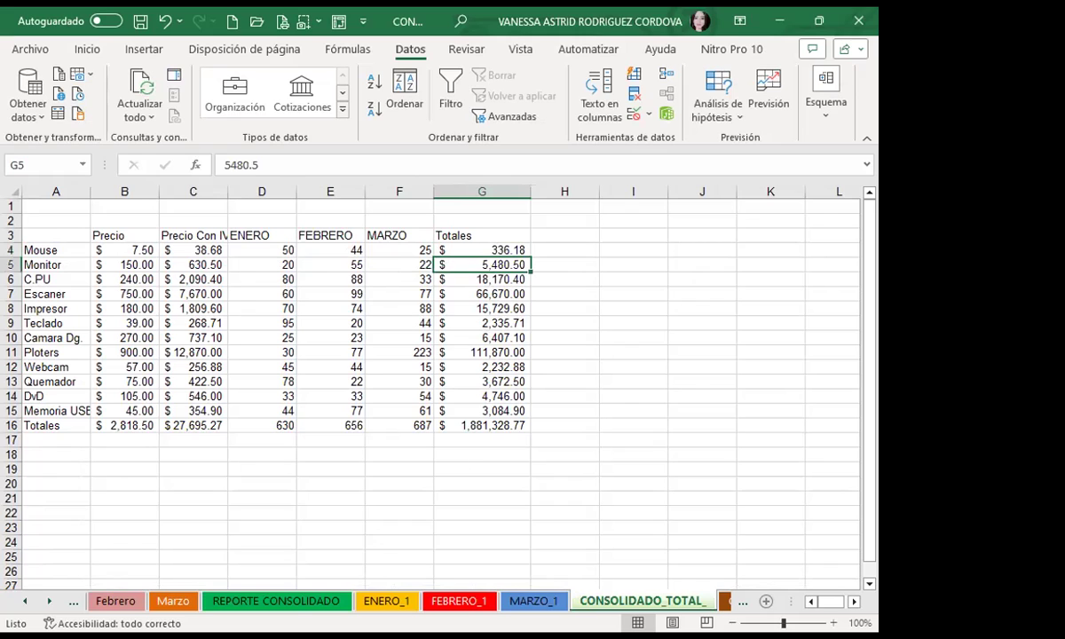
{"action": "left_click", "coordinate": [290, 603]}
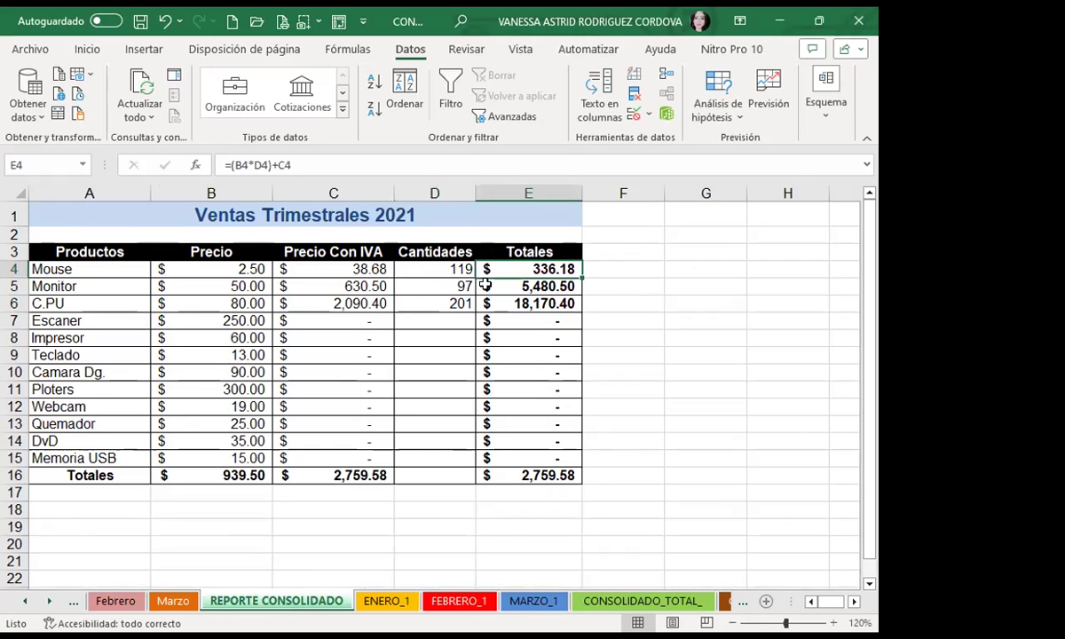
{"action": "left_click", "coordinate": [484, 284]}
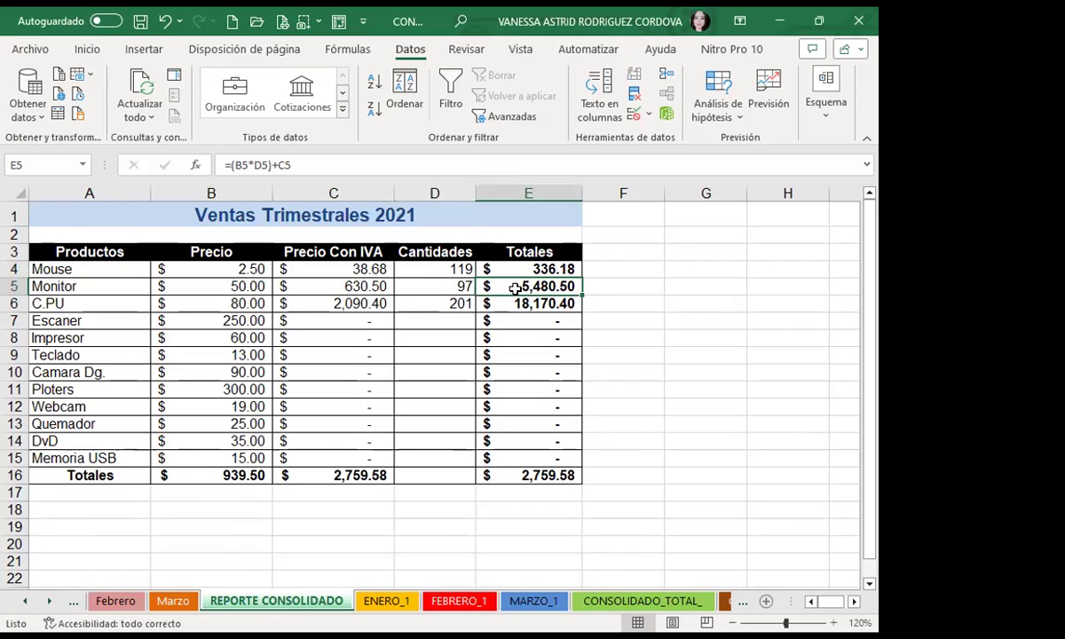
{"action": "left_click", "coordinate": [413, 303]}
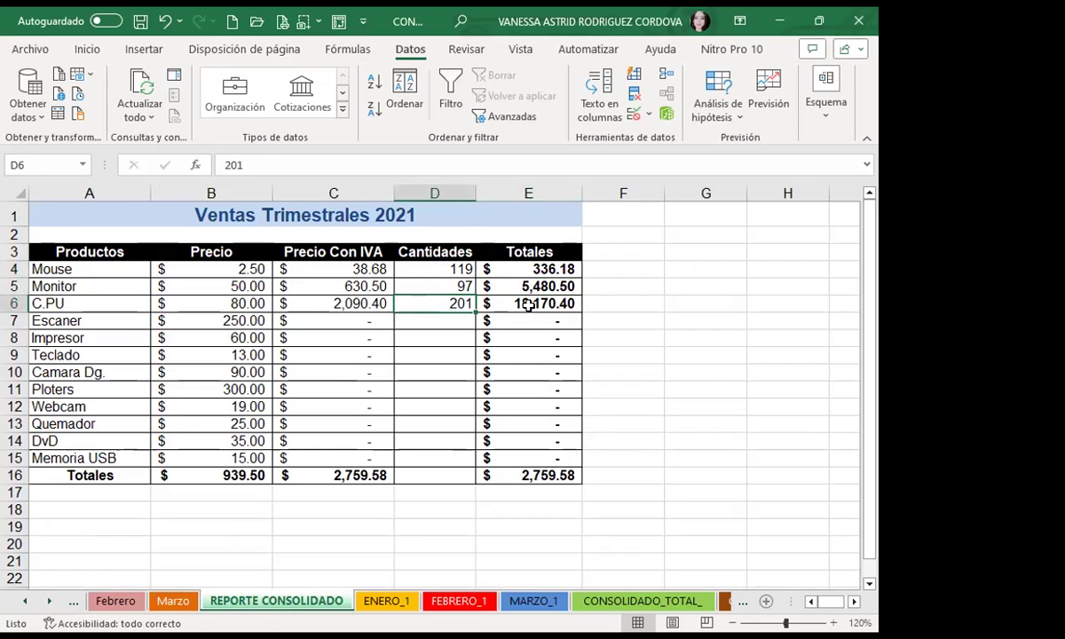
{"action": "left_click", "coordinate": [639, 601]}
{"action": "left_click", "coordinate": [453, 277]}
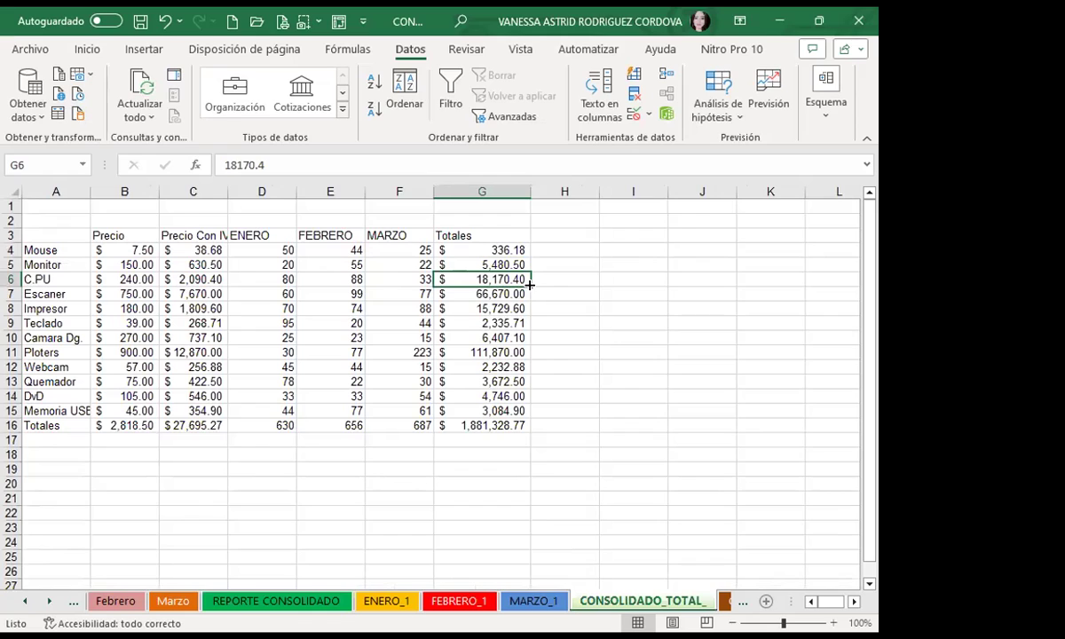
{"action": "left_click", "coordinate": [320, 319]}
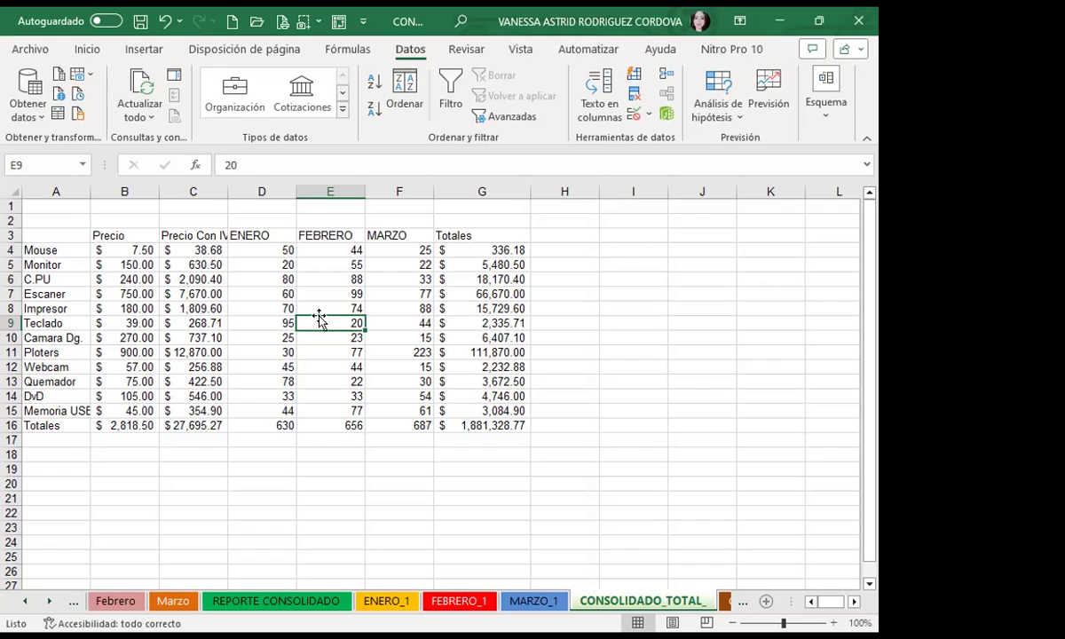
Step: Widen column C and check the Impresor quantity and the Mouse, Escaner, Camara Dg. totals
{"action": "double_click", "coordinate": [227, 192]}
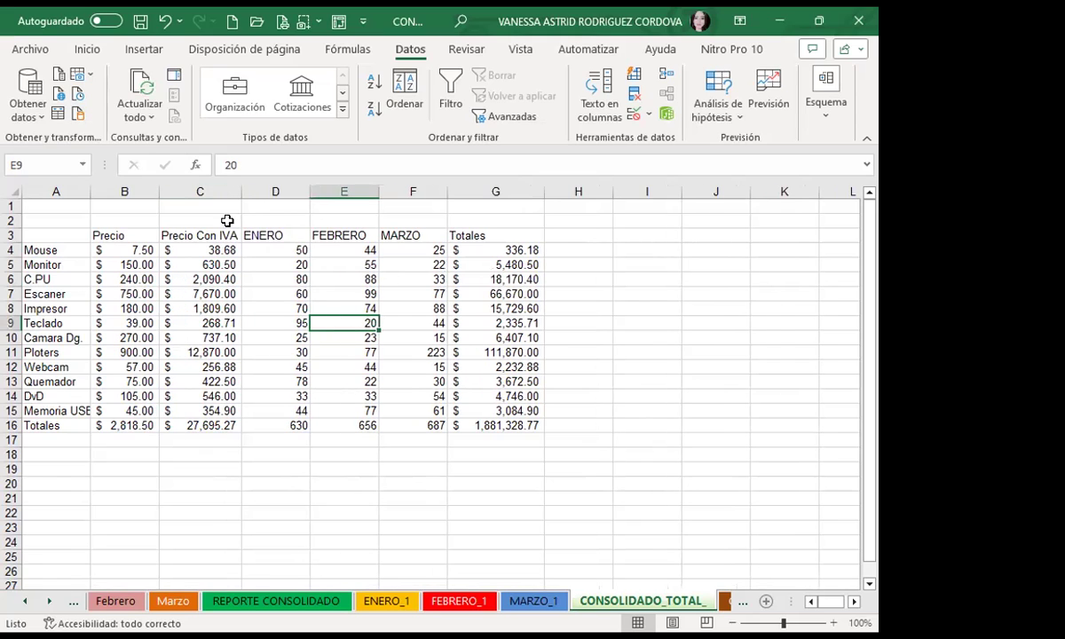
{"action": "left_click", "coordinate": [410, 305]}
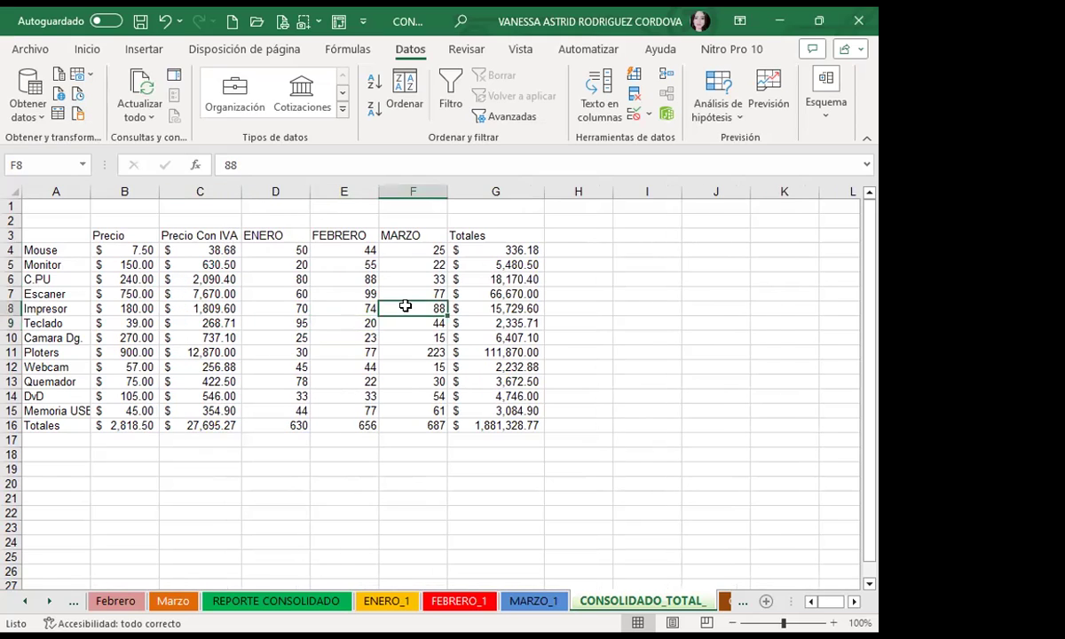
{"action": "left_click", "coordinate": [470, 250]}
{"action": "left_click", "coordinate": [463, 293]}
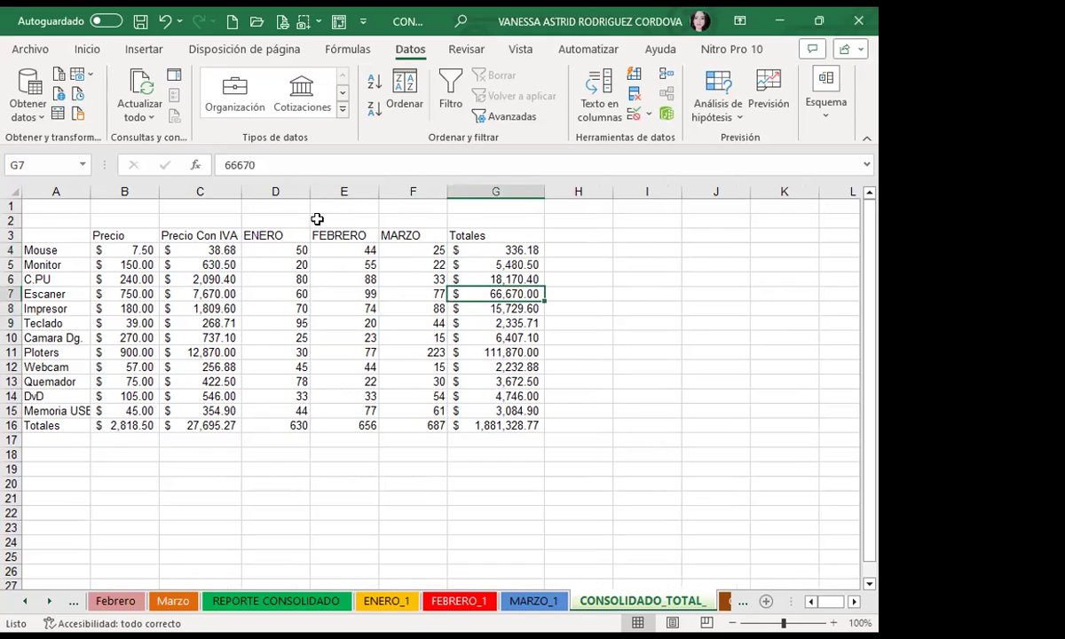
{"action": "left_click", "coordinate": [471, 335]}
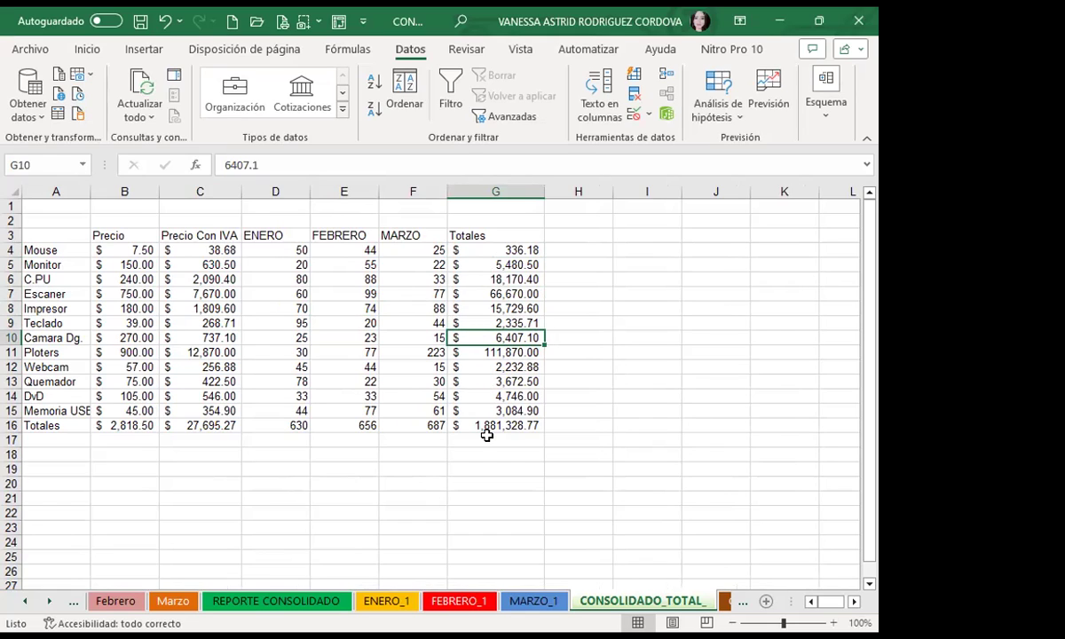
Step: Check Teclado's quantity, its 268.71 price and the column G totals, then select A3:G16
{"action": "left_click", "coordinate": [281, 324]}
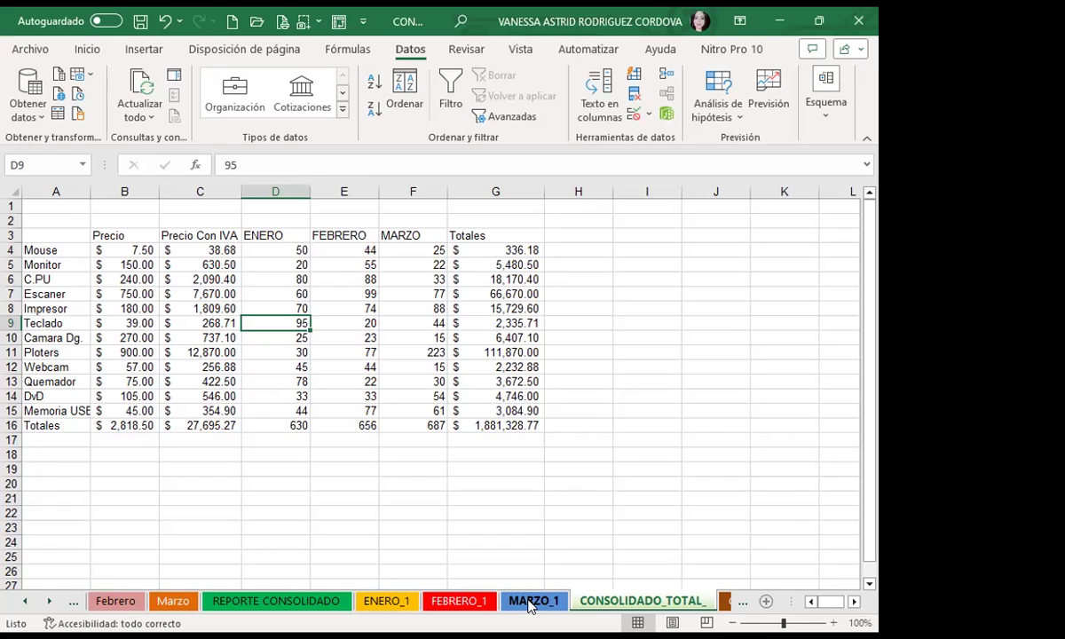
{"action": "left_click", "coordinate": [213, 319]}
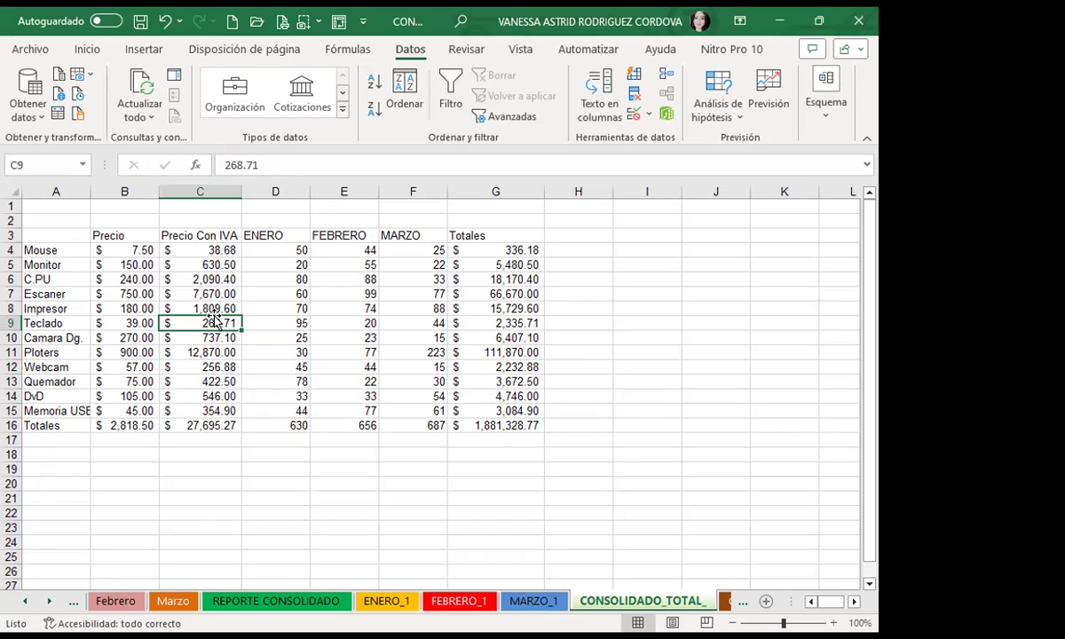
{"action": "left_click", "coordinate": [453, 251]}
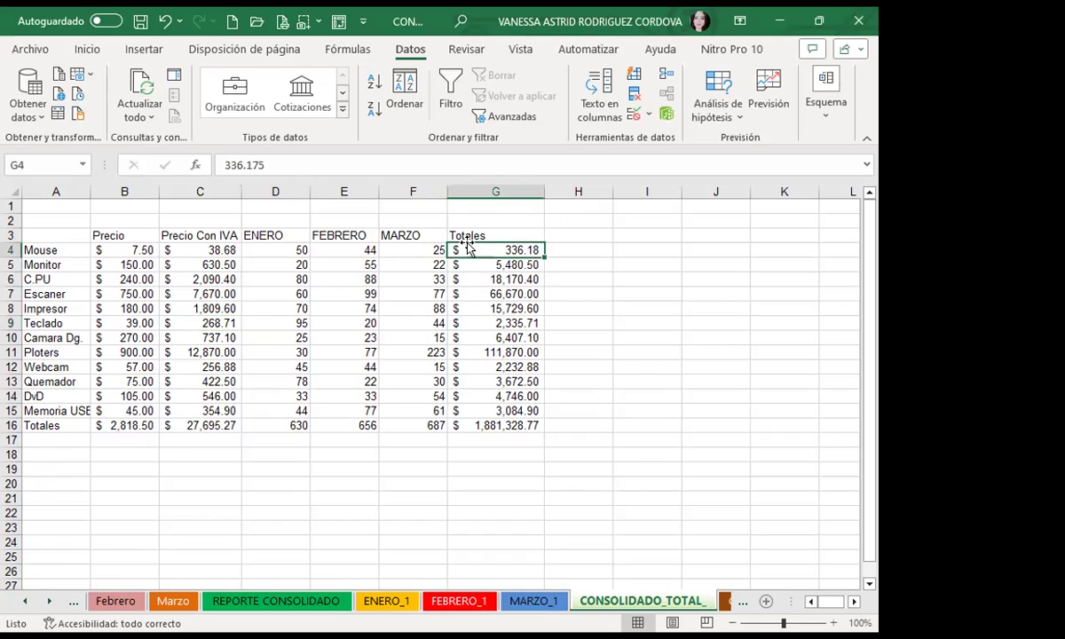
{"action": "left_click", "coordinate": [480, 263]}
{"action": "left_click", "coordinate": [488, 308]}
{"action": "left_click", "coordinate": [490, 366]}
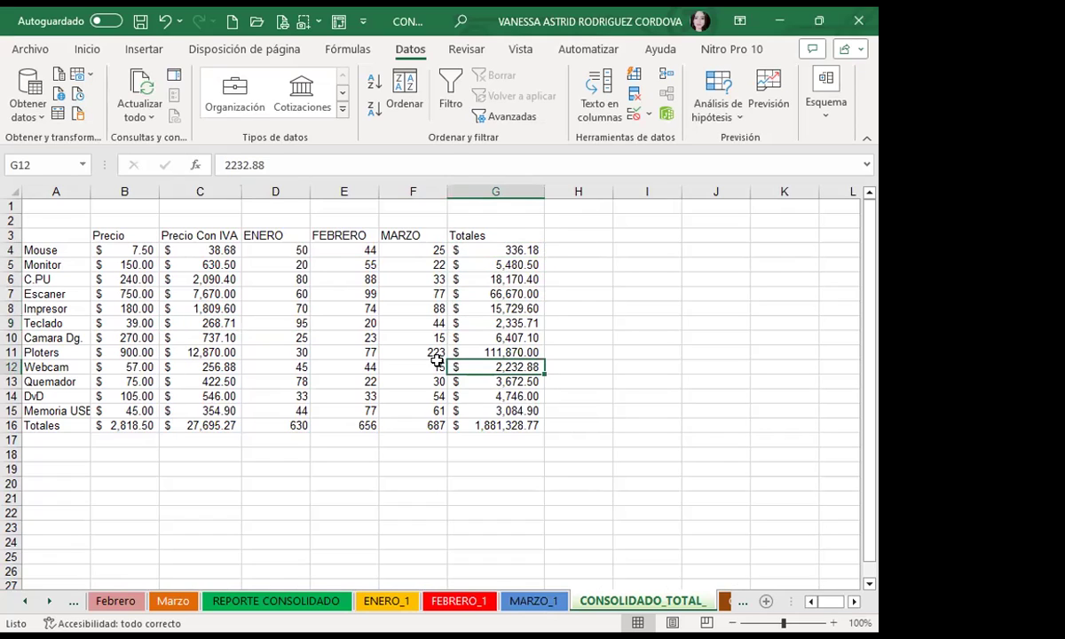
{"action": "mouse_move", "coordinate": [58, 232]}
{"action": "left_mouse_down"}
{"action": "mouse_move", "coordinate": [458, 353]}
{"action": "mouse_move", "coordinate": [486, 424]}
{"action": "left_mouse_up"}
Step: Apply Todos los bordes to the A3:G16 table
{"action": "left_click", "coordinate": [88, 52]}
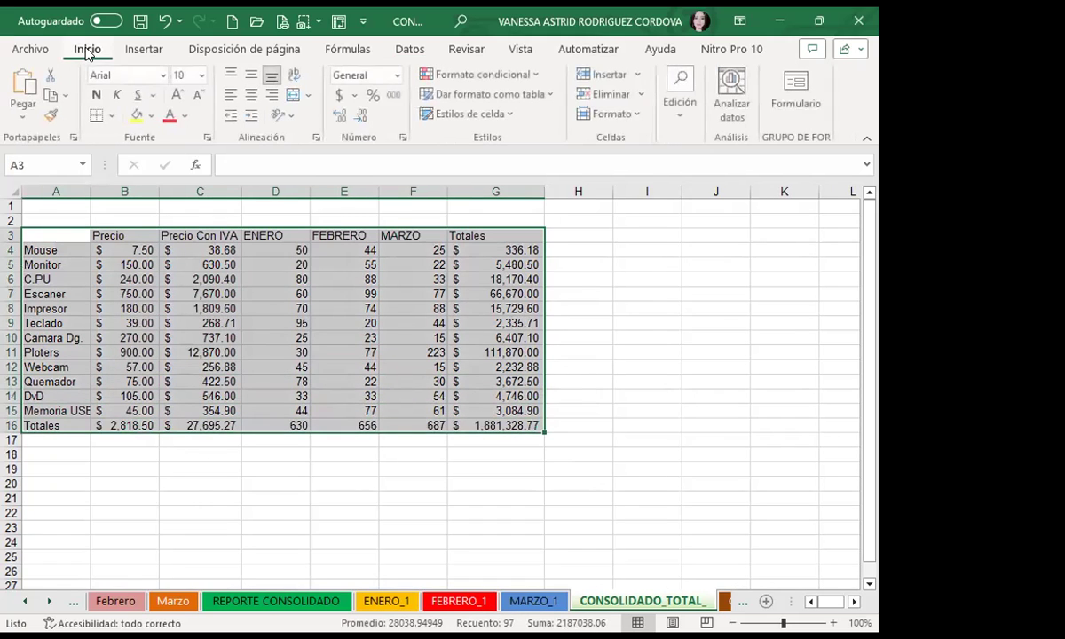
{"action": "left_click", "coordinate": [113, 116]}
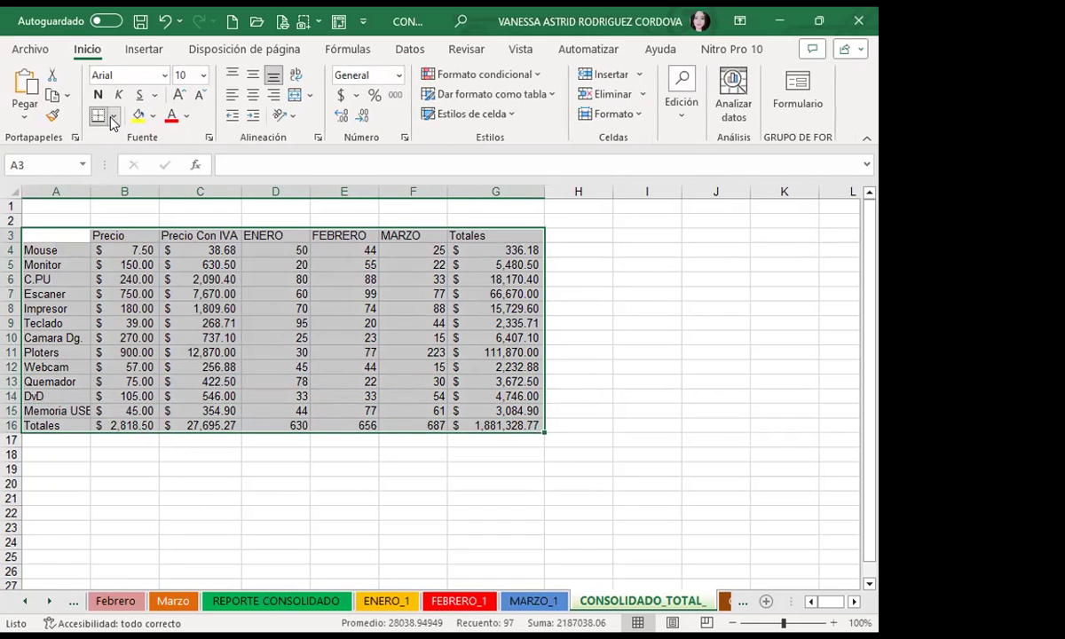
{"action": "left_click", "coordinate": [112, 289]}
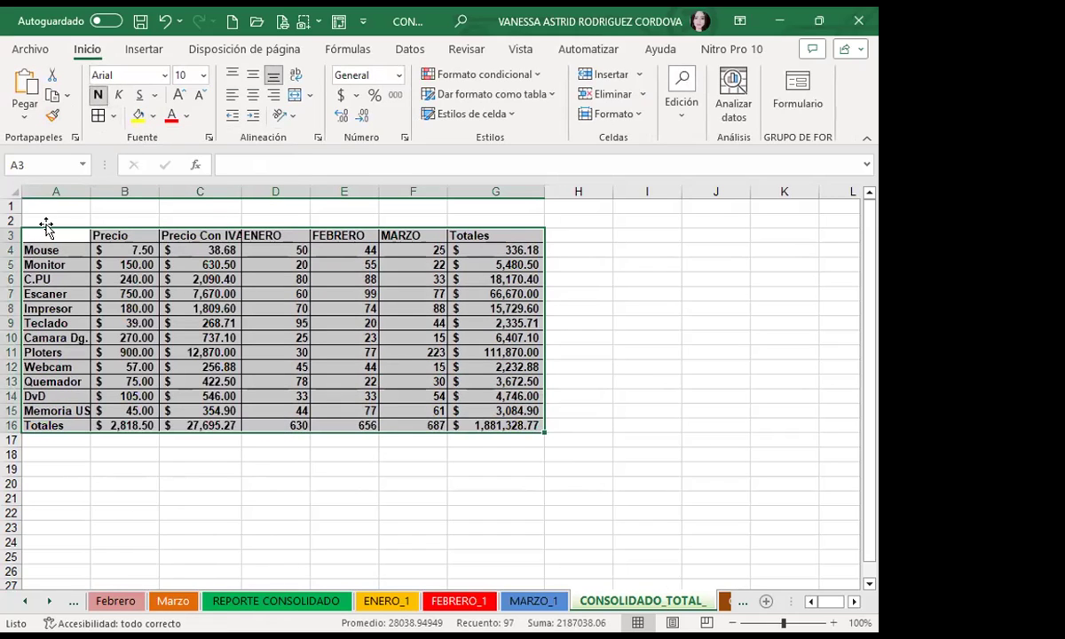
Step: Center the B3:G3 headers on a yellow fill and widen column C
{"action": "left_click", "coordinate": [133, 235]}
{"action": "left_click_drag", "start_coordinate": [188, 234], "coordinate": [480, 232]}
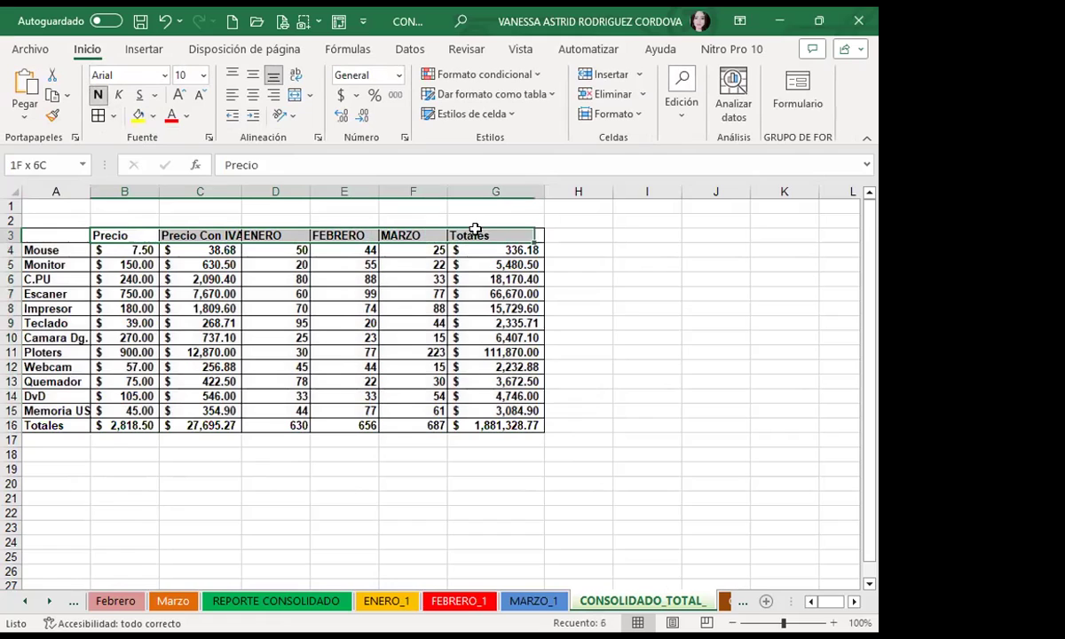
{"action": "left_click", "coordinate": [252, 95]}
{"action": "left_click", "coordinate": [253, 74]}
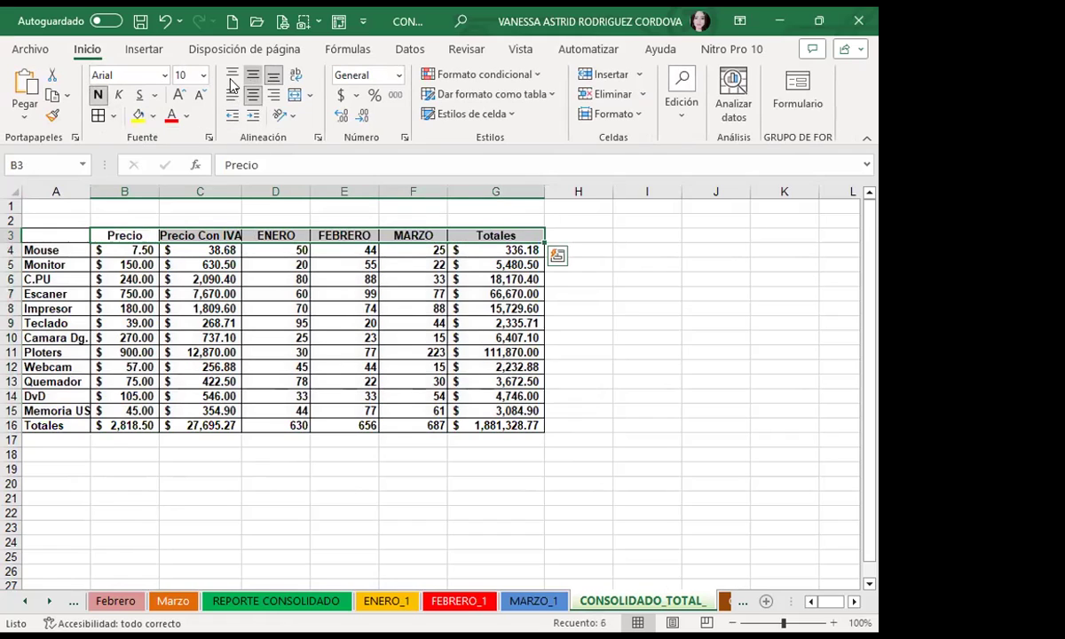
{"action": "left_click", "coordinate": [138, 115]}
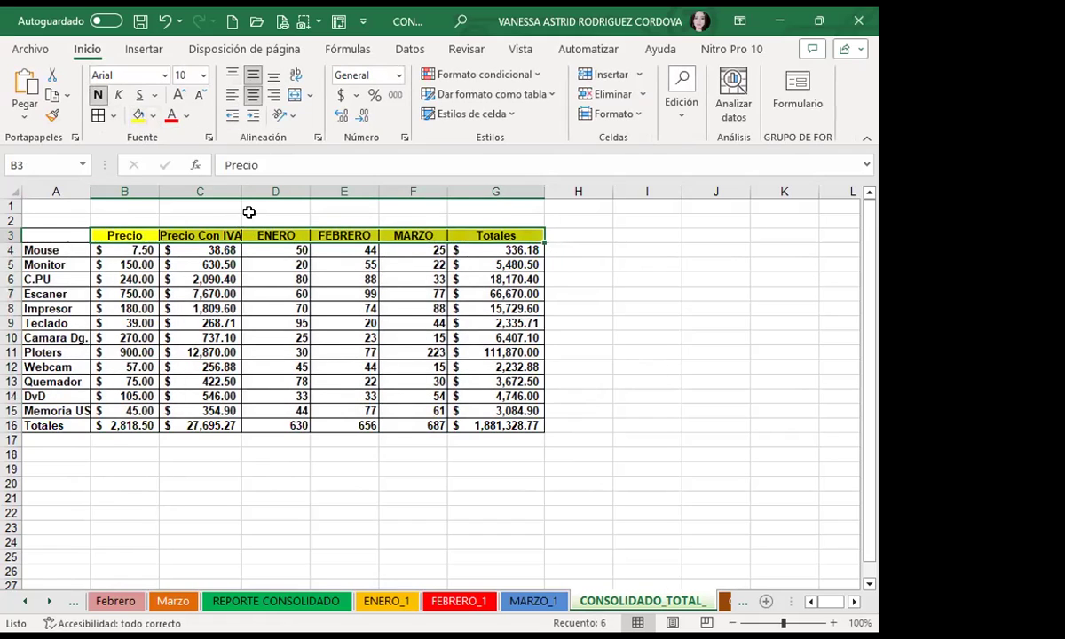
{"action": "left_click_drag", "start_coordinate": [246, 188], "coordinate": [256, 189]}
{"action": "left_click", "coordinate": [276, 462]}
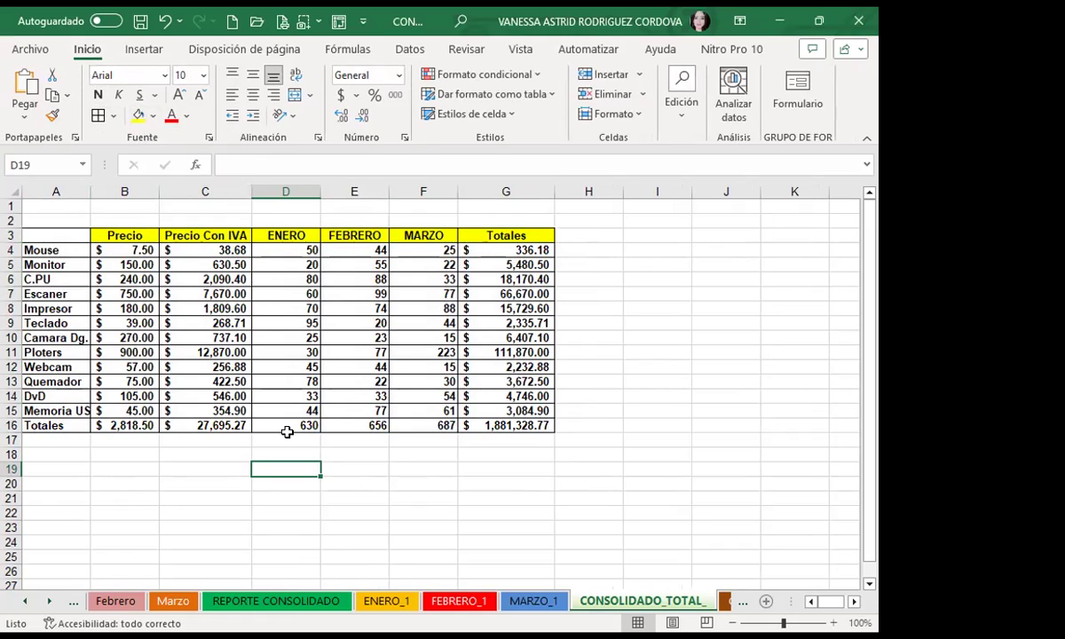
Step: Check the Mouse, Monitor and G16 grand totals, then reopen Datos > Consolidar
{"action": "left_click", "coordinate": [504, 249]}
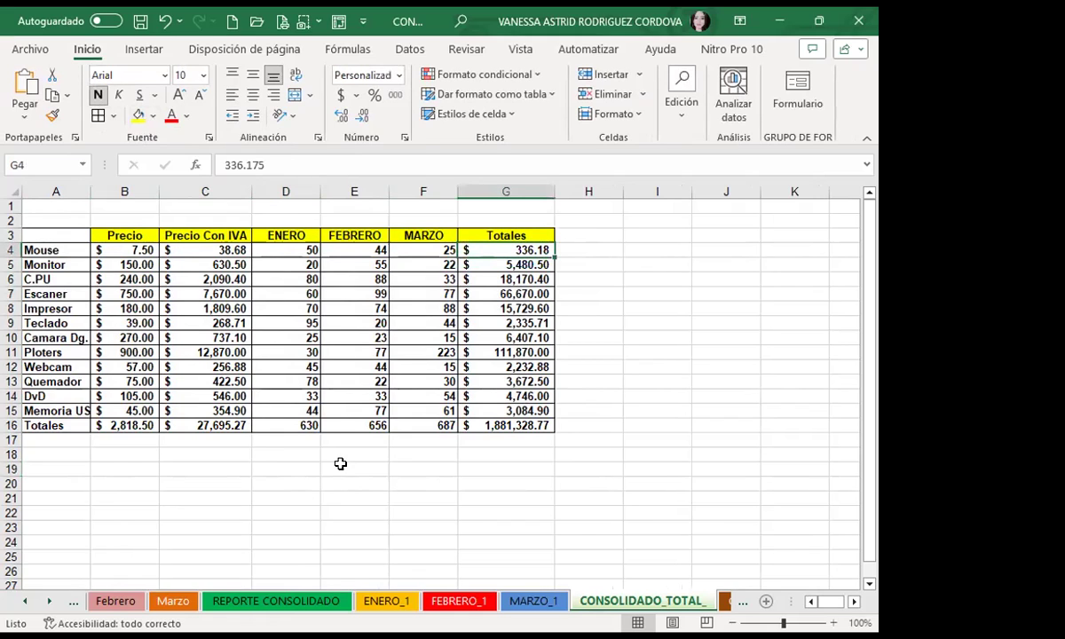
{"action": "left_click_drag", "start_coordinate": [277, 265], "coordinate": [439, 267]}
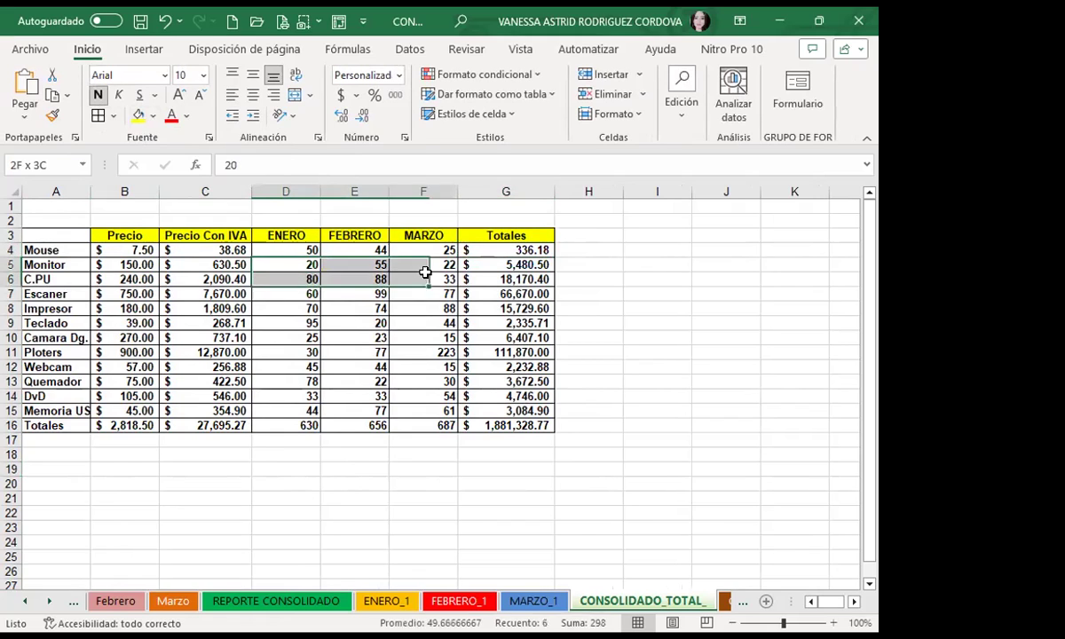
{"action": "left_click", "coordinate": [487, 265]}
{"action": "left_click", "coordinate": [478, 428]}
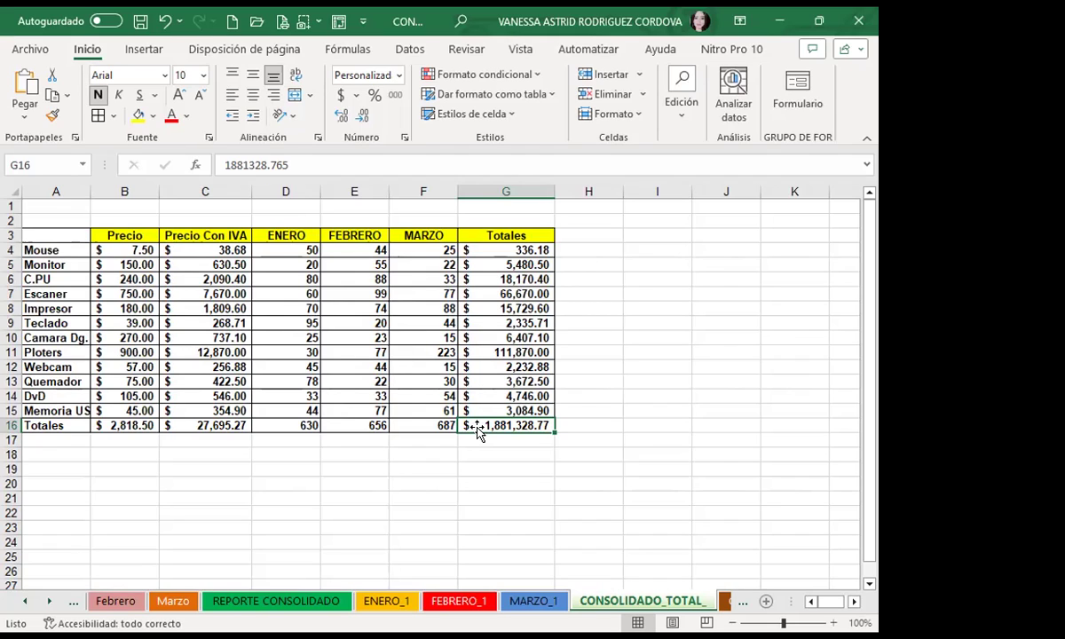
{"action": "left_click", "coordinate": [421, 51]}
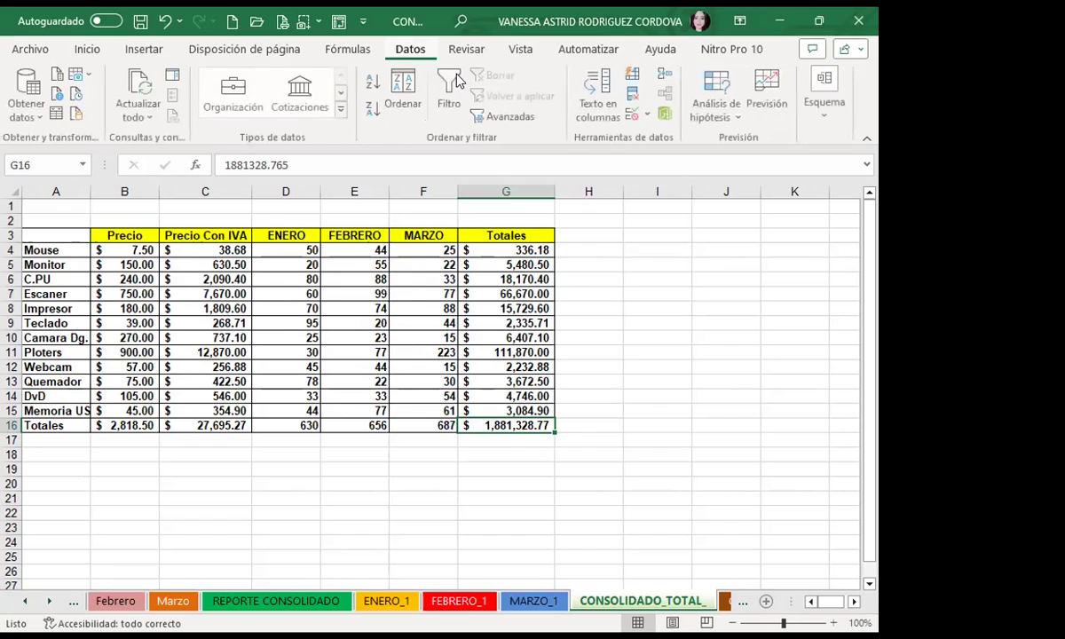
{"action": "left_click", "coordinate": [634, 74]}
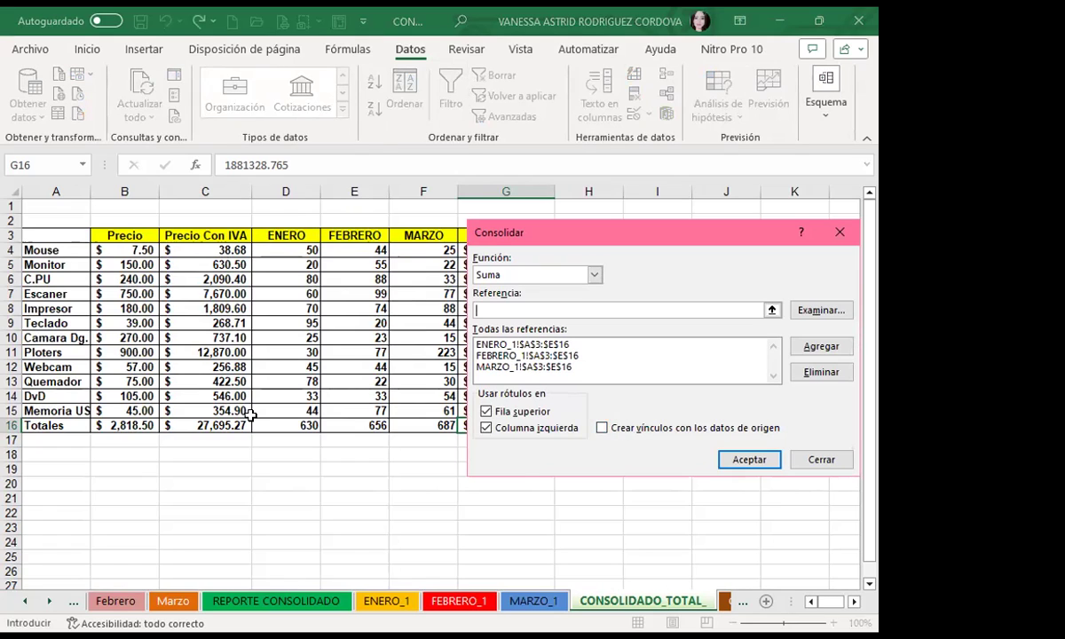
Step: Close Consolidar and view ENERO_1's E4 formula =(B4*D4)+C4
{"action": "left_click", "coordinate": [383, 601]}
{"action": "left_click", "coordinate": [410, 255]}
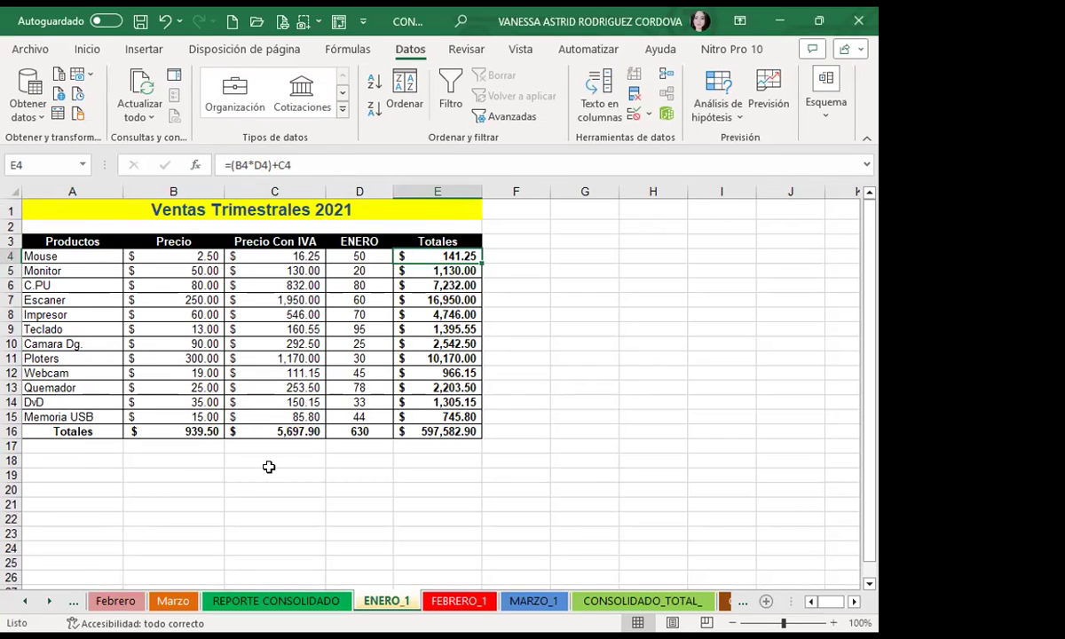
{"action": "key", "text": "ctrl+Page_Up"}
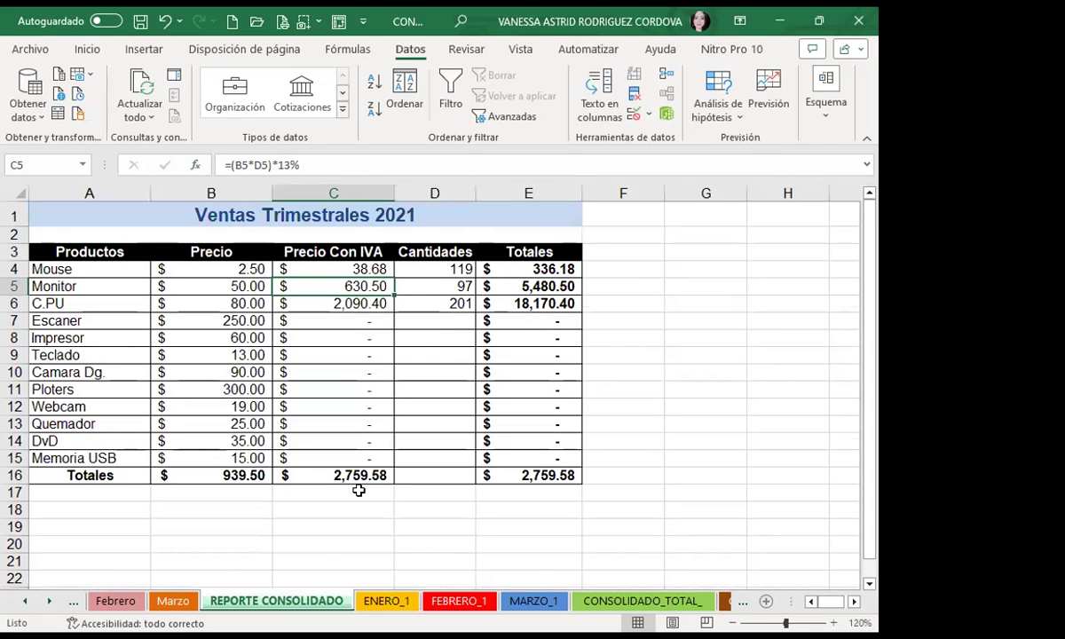
{"action": "left_click", "coordinate": [389, 603]}
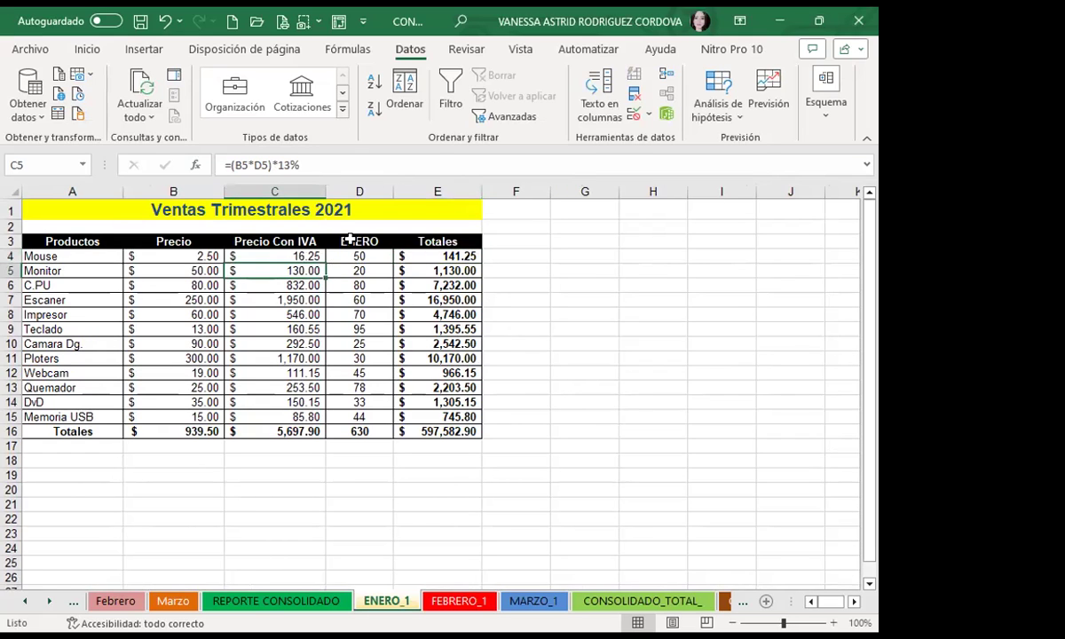
{"action": "left_click", "coordinate": [431, 270]}
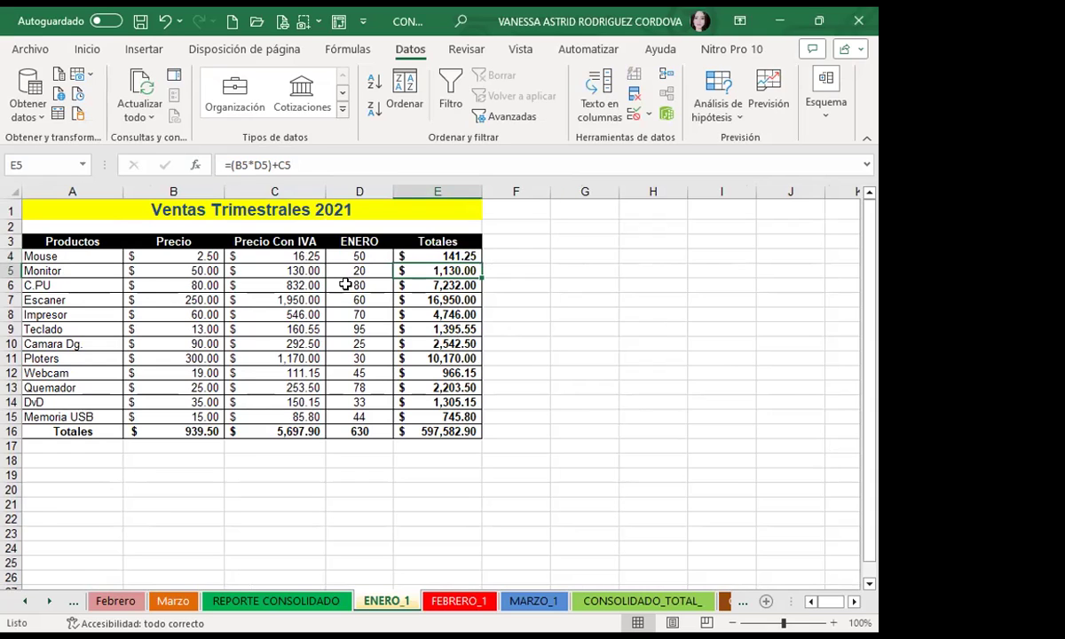
{"action": "left_click", "coordinate": [626, 596]}
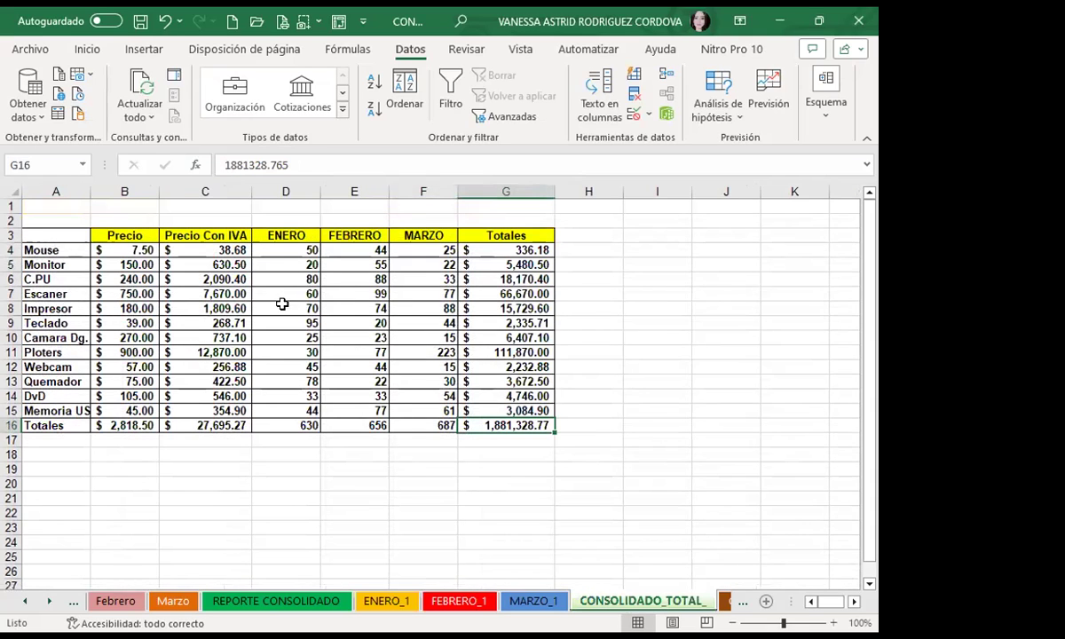
{"action": "left_click", "coordinate": [217, 260]}
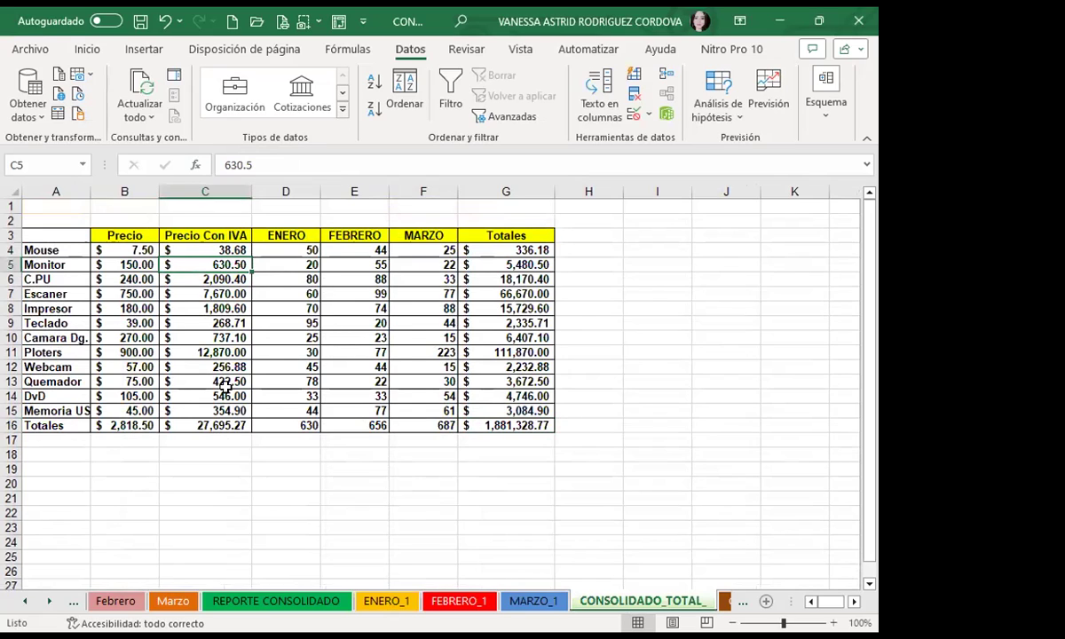
{"action": "key", "text": "ctrl+Page_Up"}
{"action": "key", "text": "ctrl+Page_Up"}
{"action": "key", "text": "ctrl+Page_Up"}
{"action": "left_click", "coordinate": [271, 256]}
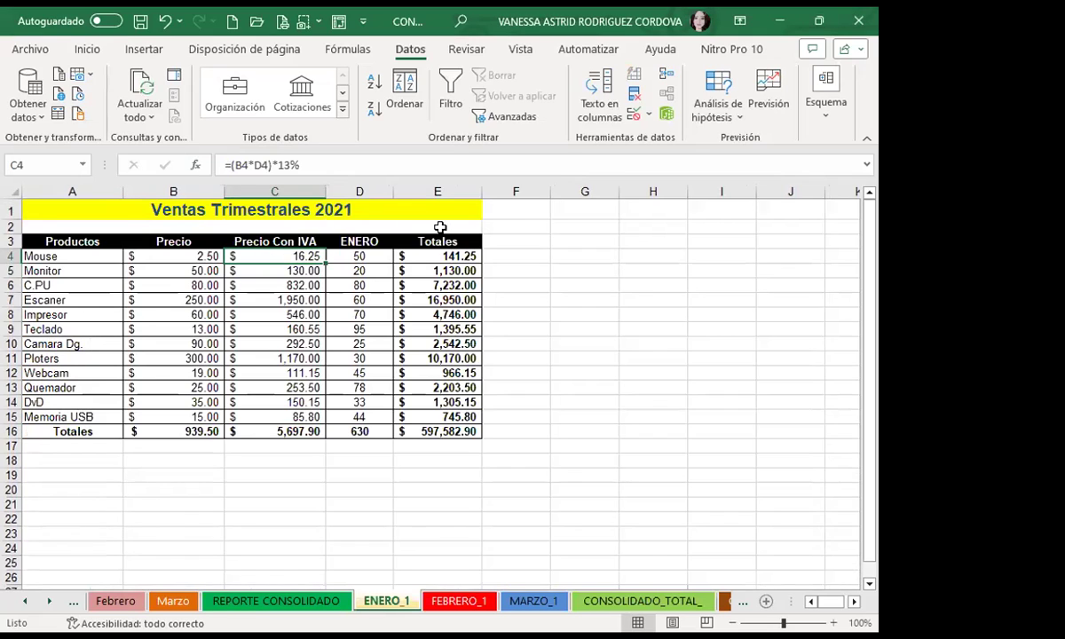
{"action": "left_click", "coordinate": [435, 256]}
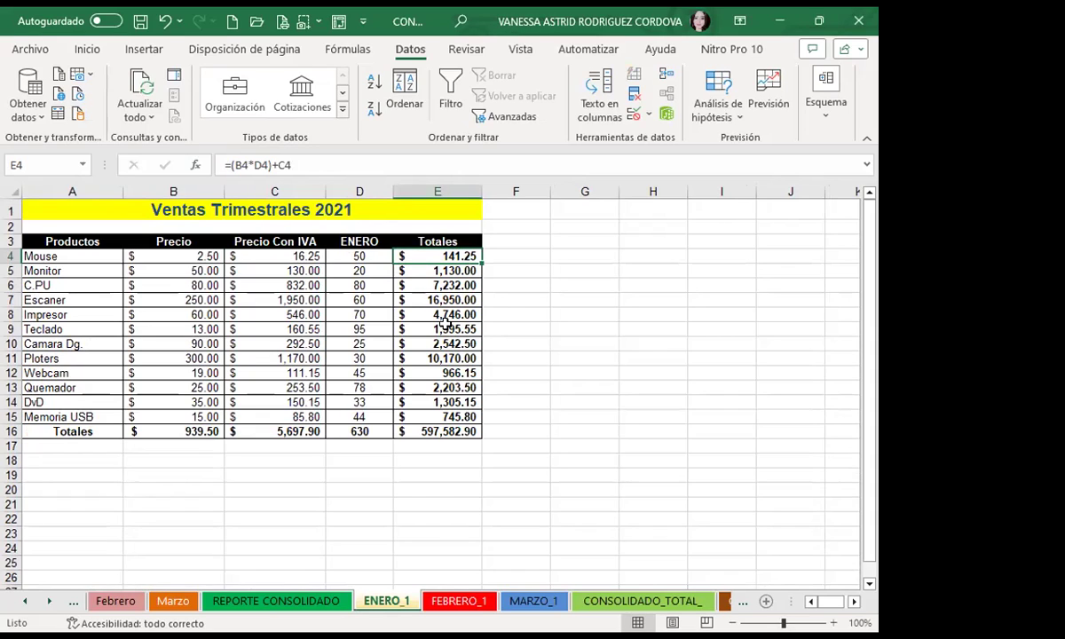
{"action": "left_click", "coordinate": [614, 608]}
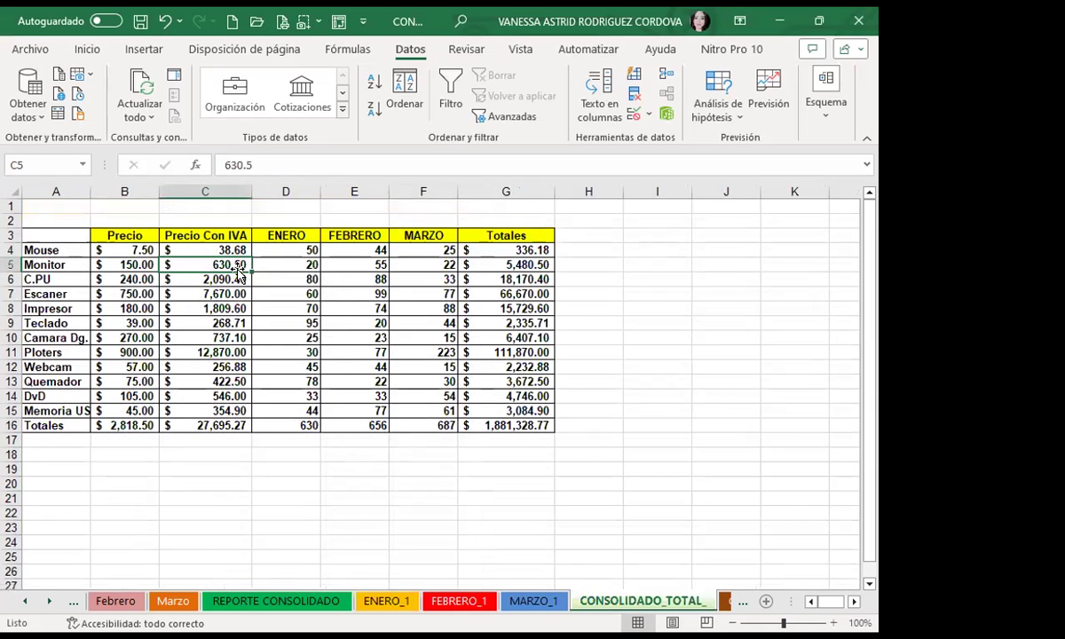
{"action": "left_click", "coordinate": [213, 250]}
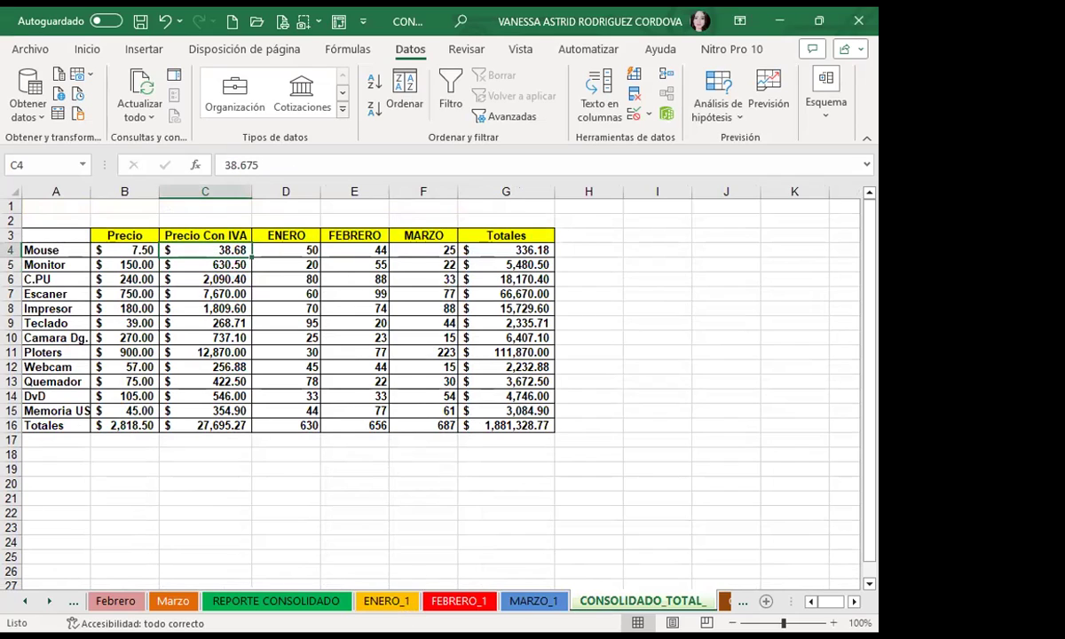
{"action": "left_click", "coordinate": [479, 249]}
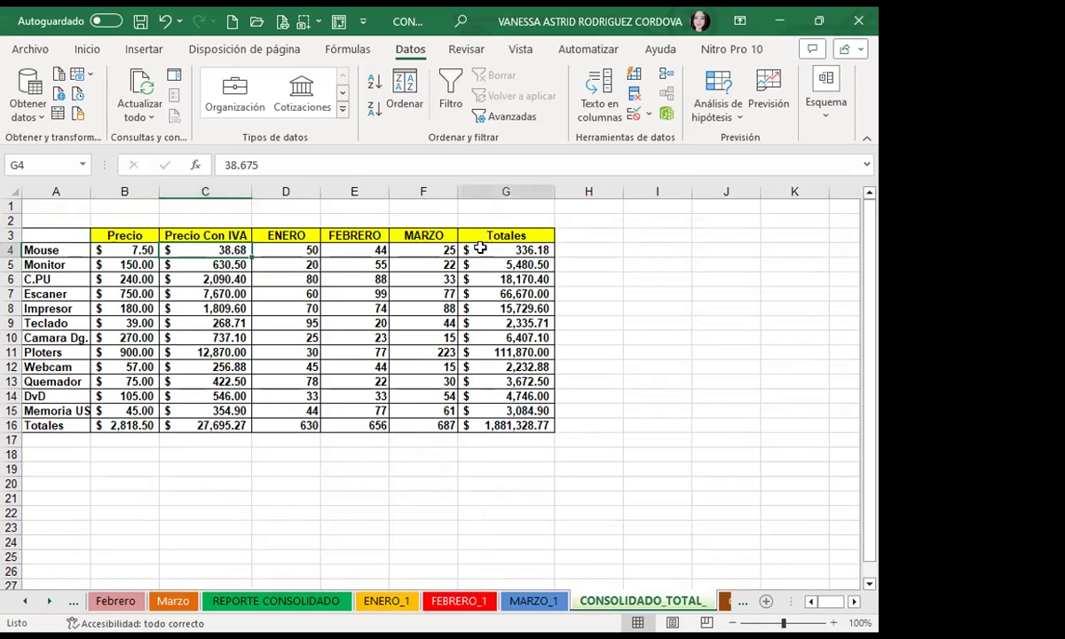
{"action": "left_click", "coordinate": [393, 601]}
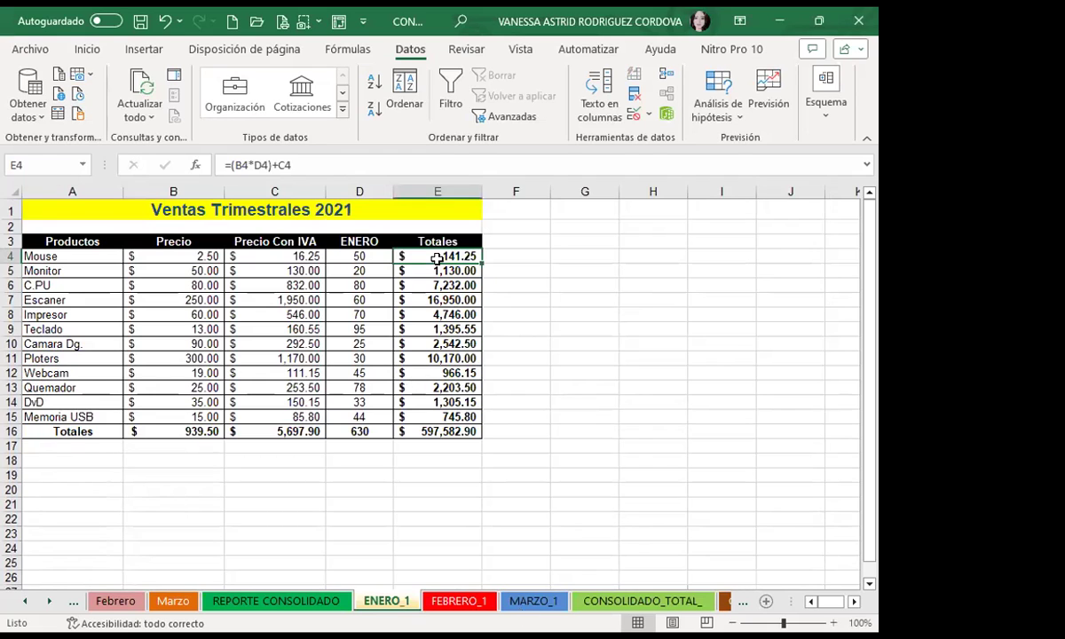
{"action": "left_click", "coordinate": [533, 601]}
{"action": "left_click", "coordinate": [629, 603]}
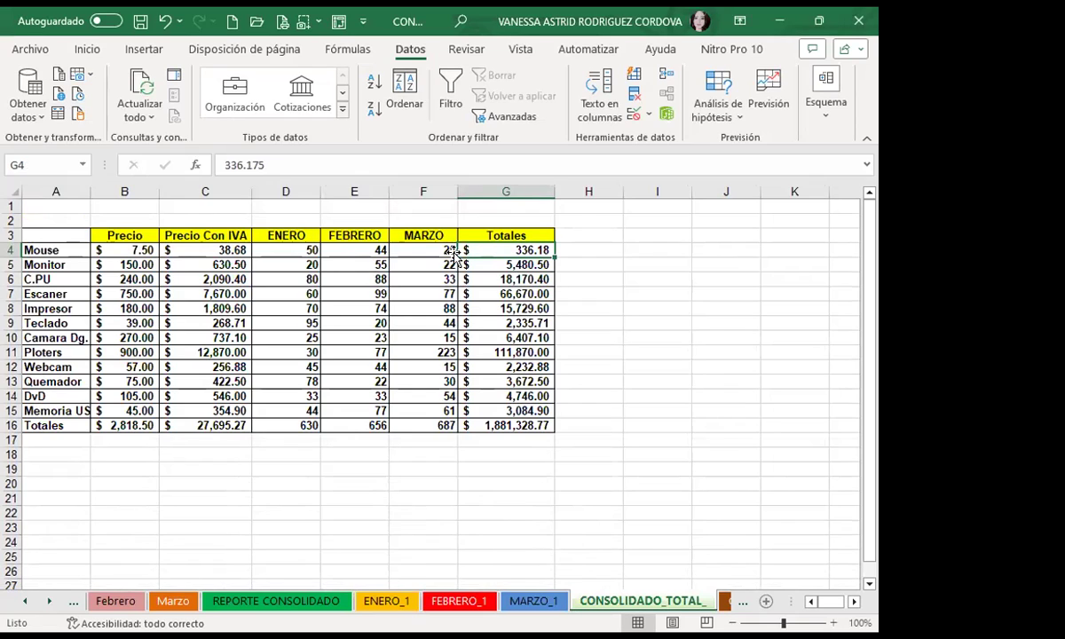
{"action": "left_click", "coordinate": [487, 261]}
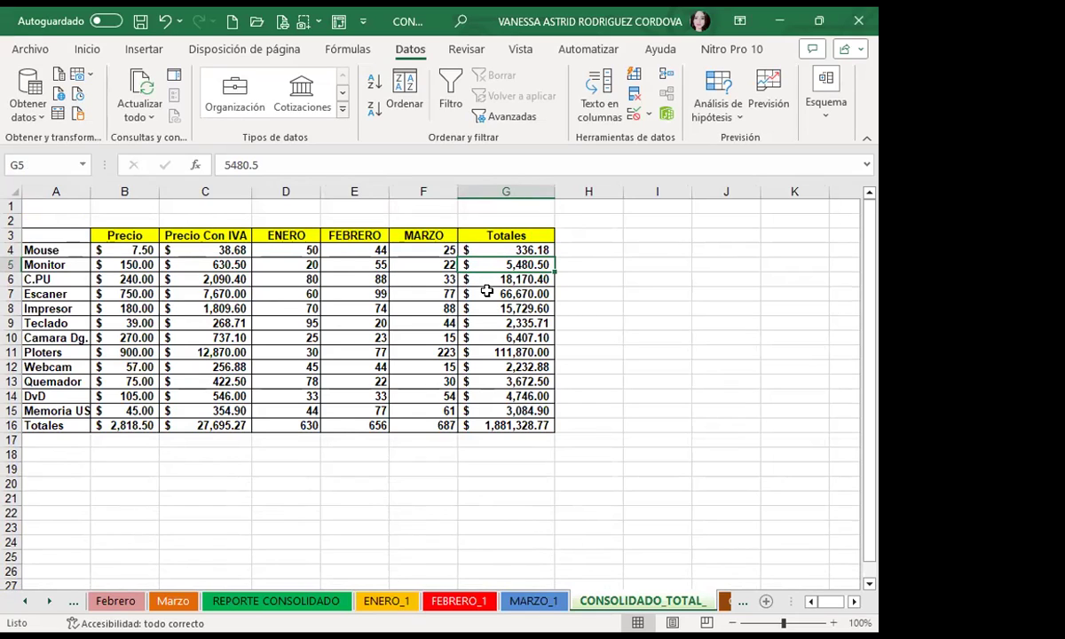
{"action": "left_click", "coordinate": [54, 235]}
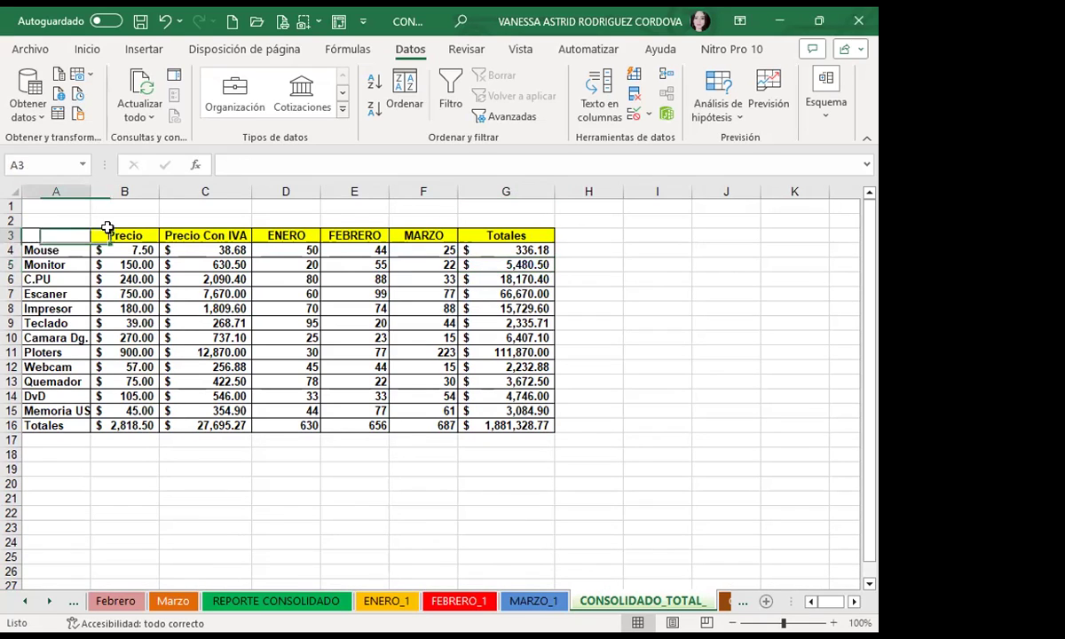
{"action": "left_click_drag", "start_coordinate": [107, 229], "coordinate": [512, 419]}
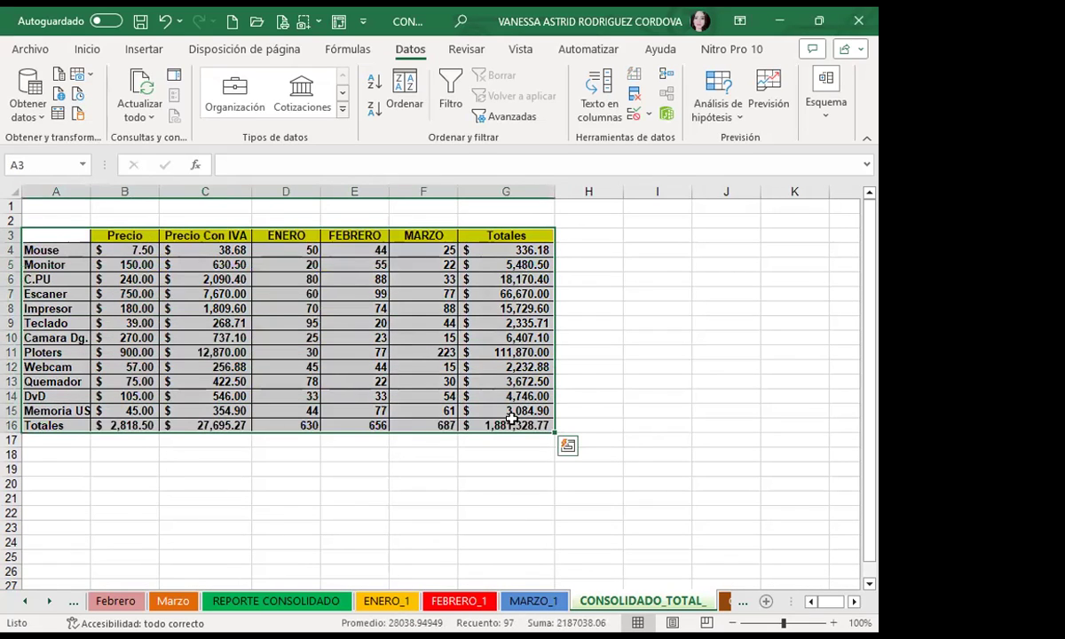
{"action": "left_click", "coordinate": [492, 452]}
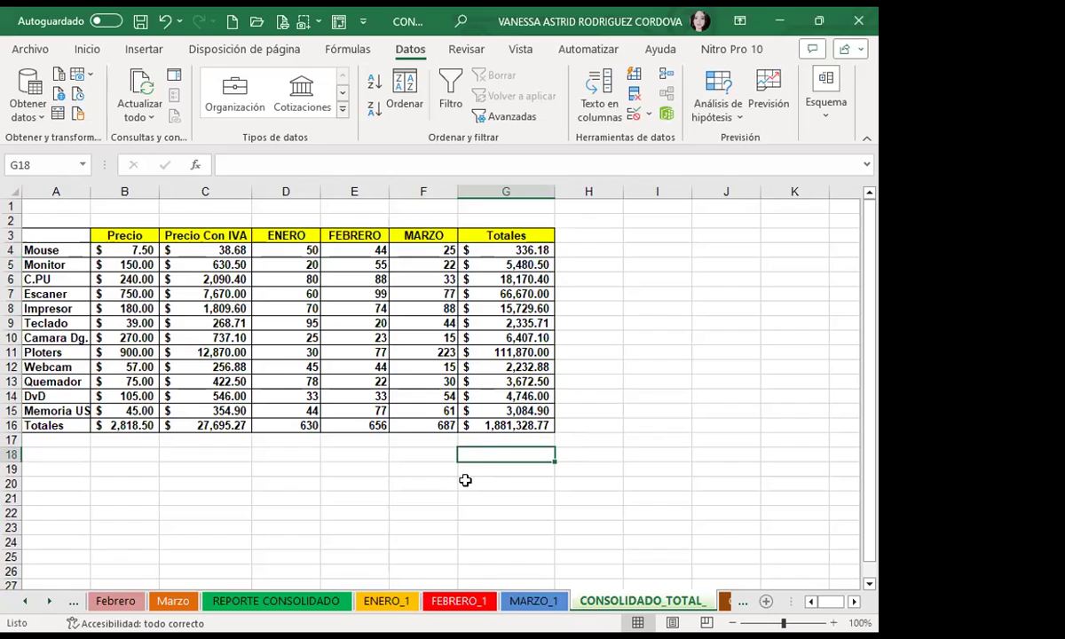
{"action": "left_click", "coordinate": [387, 601]}
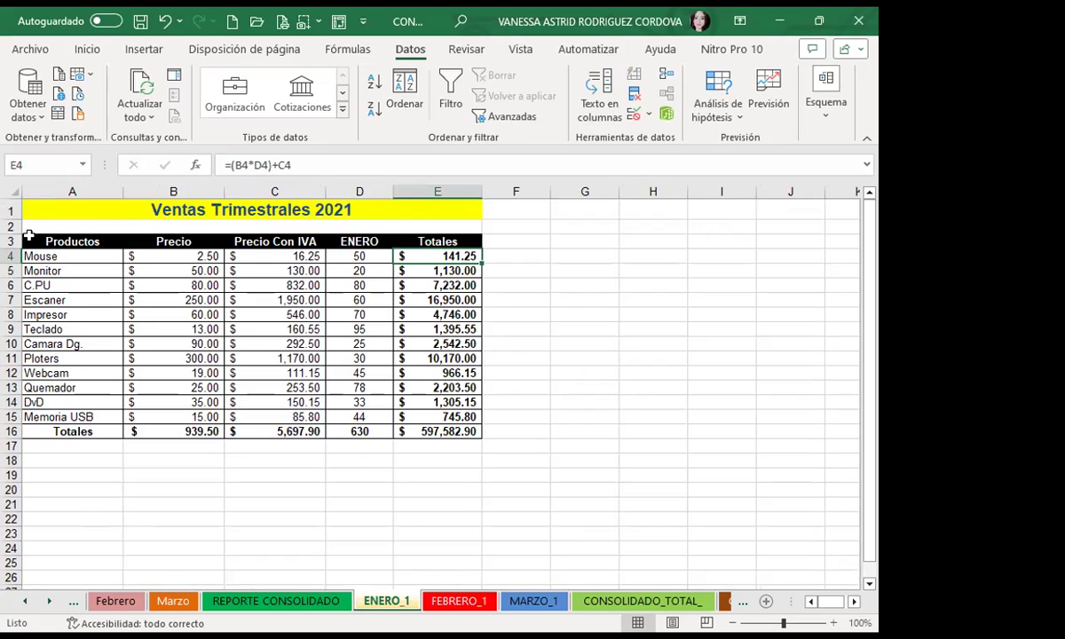
{"action": "mouse_move", "coordinate": [33, 240]}
{"action": "left_mouse_down"}
{"action": "mouse_move", "coordinate": [418, 345]}
{"action": "mouse_move", "coordinate": [426, 430]}
{"action": "left_mouse_up"}
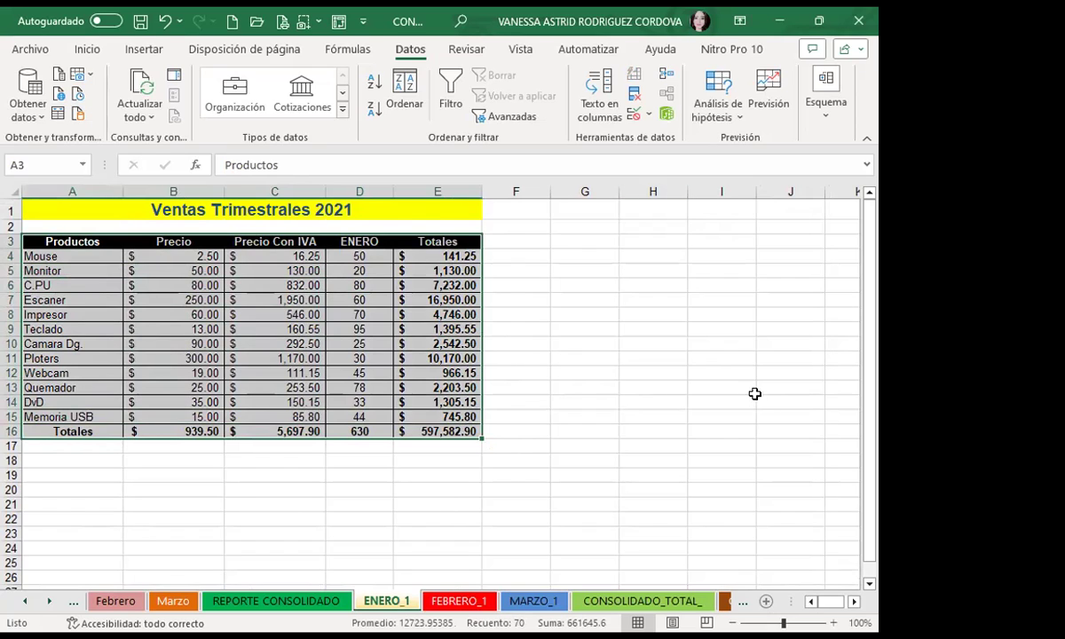
{"action": "key", "text": "ctrl+Page_Down"}
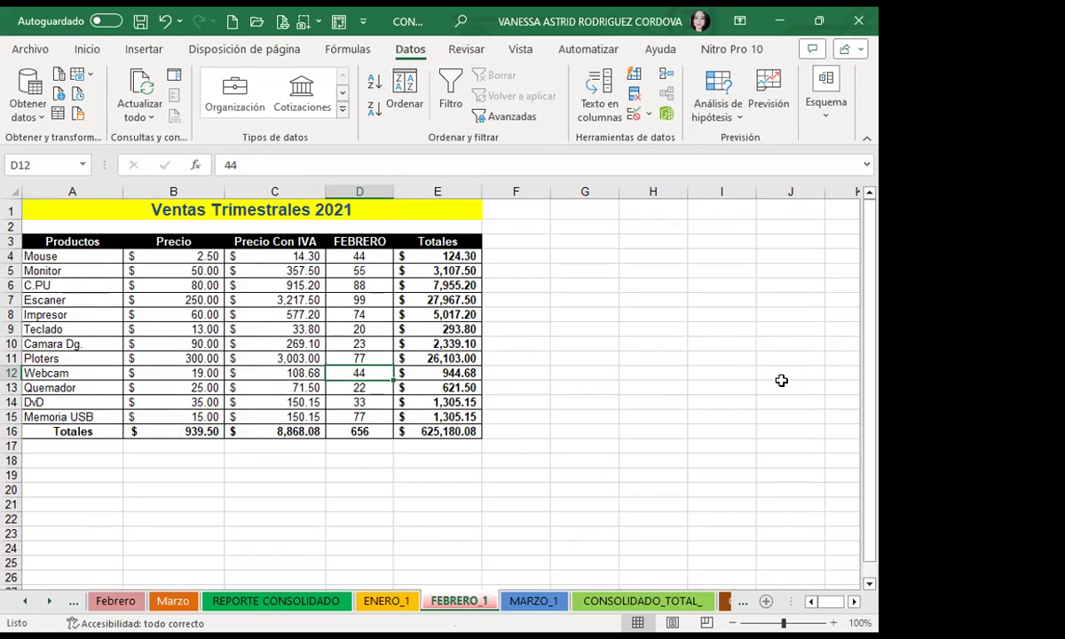
{"action": "left_click", "coordinate": [541, 600]}
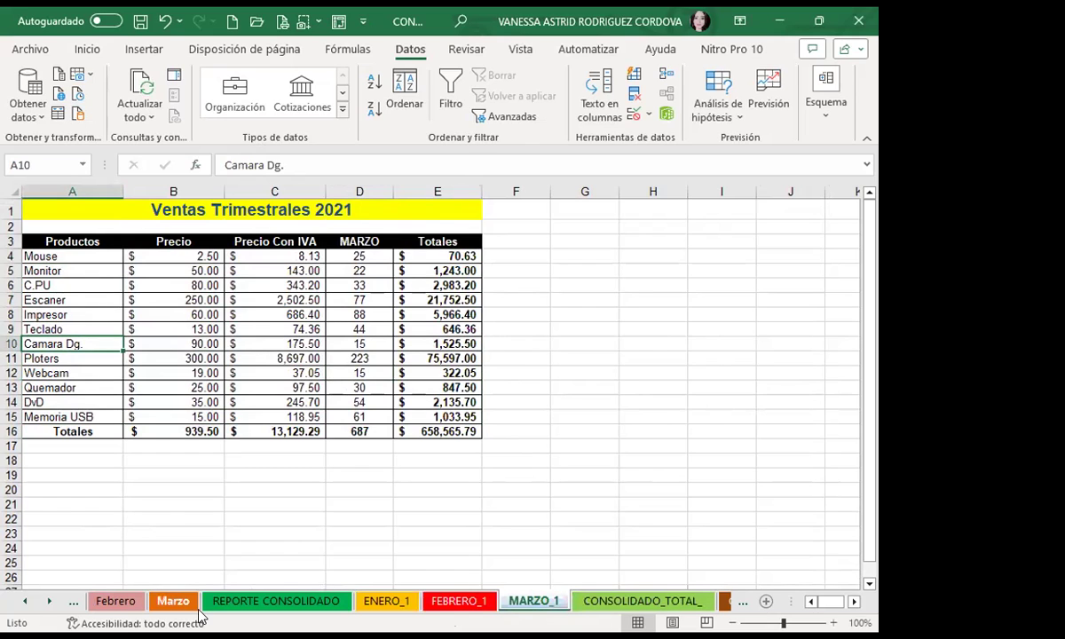
{"action": "left_click", "coordinate": [621, 601]}
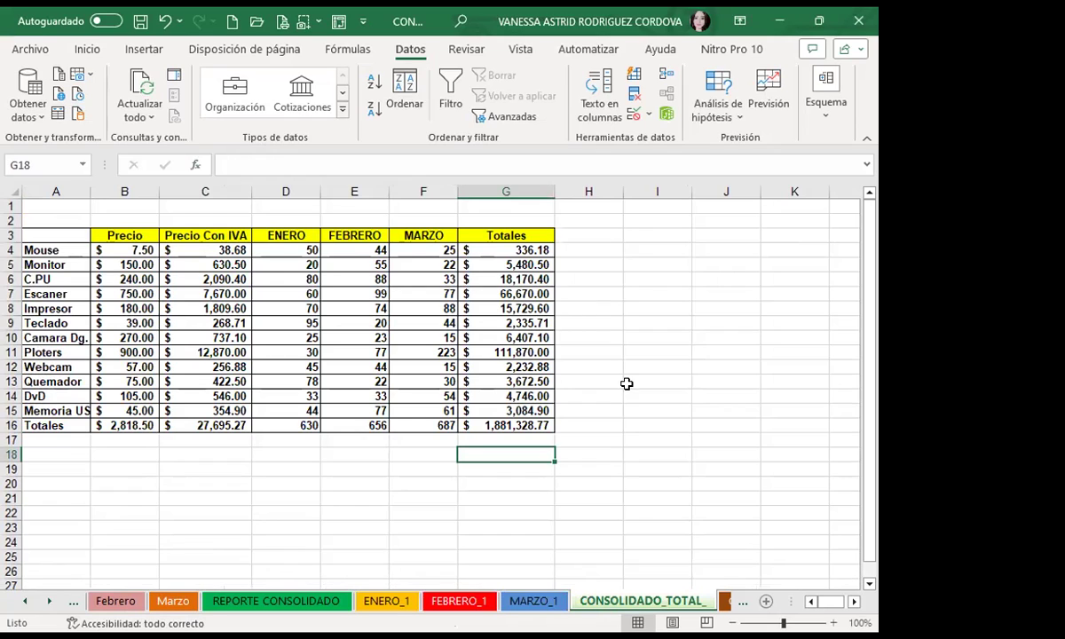
{"action": "left_click", "coordinate": [297, 325]}
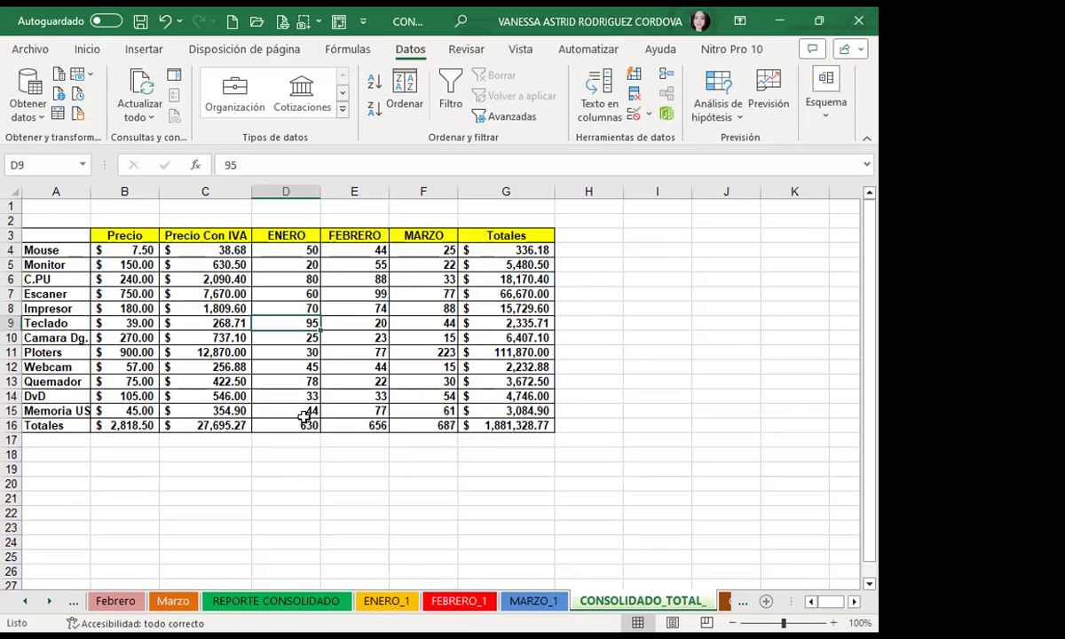
{"action": "left_click", "coordinate": [257, 307], "text": "shift"}
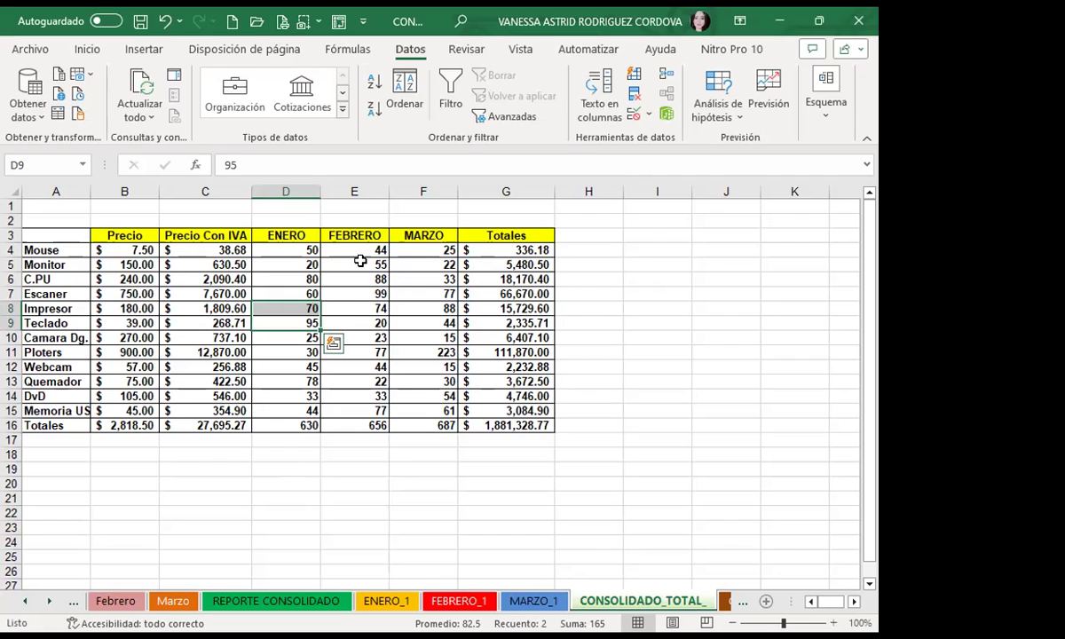
{"action": "left_click", "coordinate": [356, 338]}
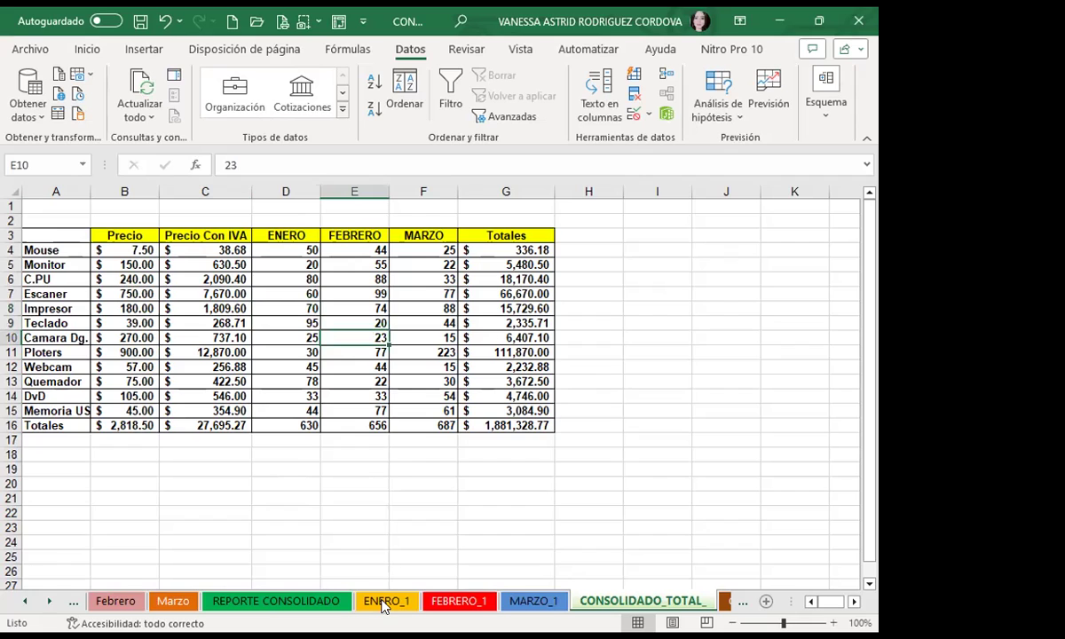
{"action": "key", "text": "ctrl+Page_Up"}
{"action": "key", "text": "ctrl+Page_Up"}
{"action": "key", "text": "ctrl+Page_Up"}
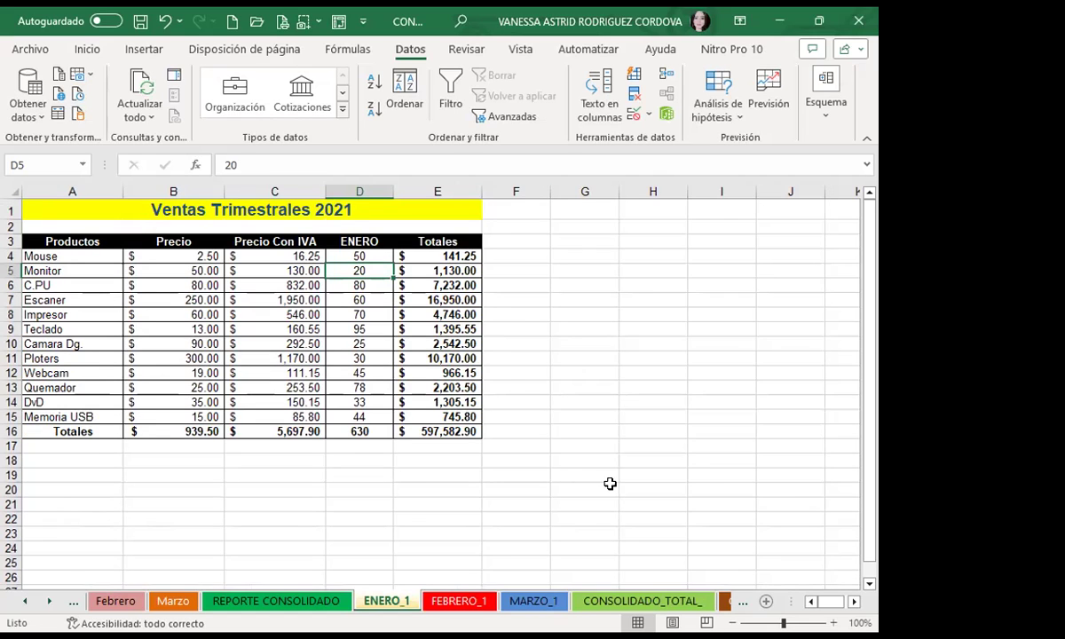
{"action": "key", "text": "ctrl+Page_Down"}
{"action": "key", "text": "ctrl+Page_Down"}
{"action": "key", "text": "ctrl+Page_Down"}
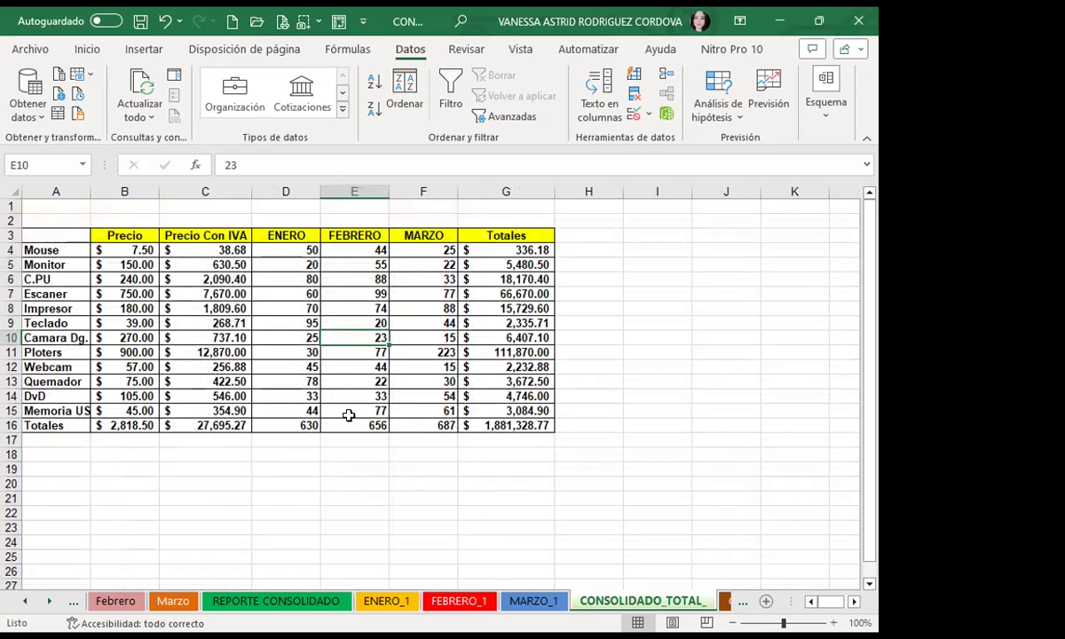
{"action": "left_click", "coordinate": [427, 263]}
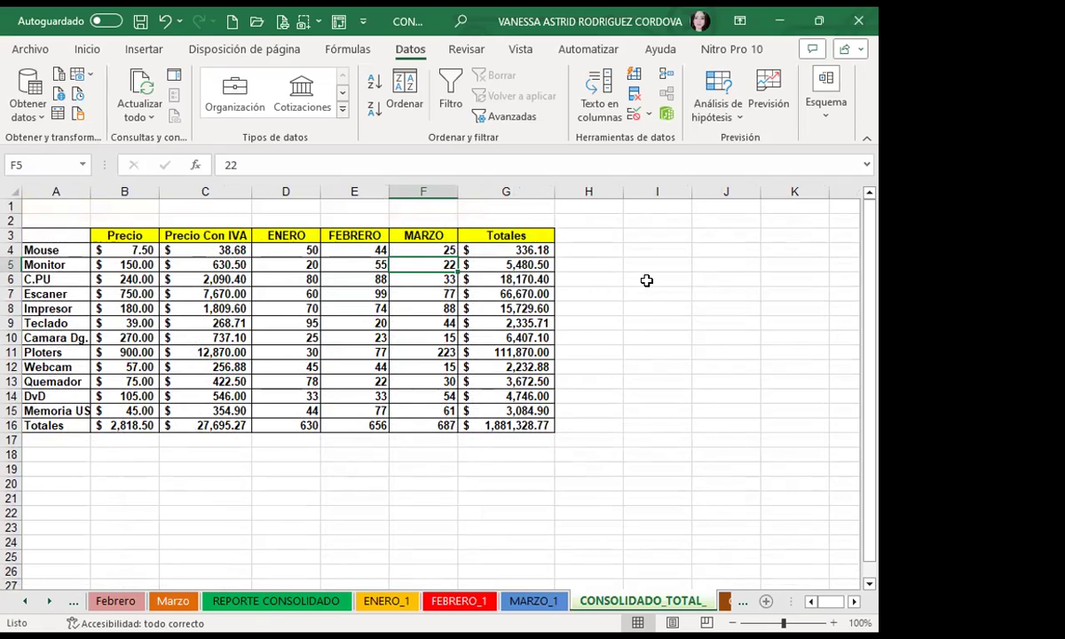
Step: Add a new sheet and rename it VÍNCULO_3
{"action": "left_click", "coordinate": [726, 602]}
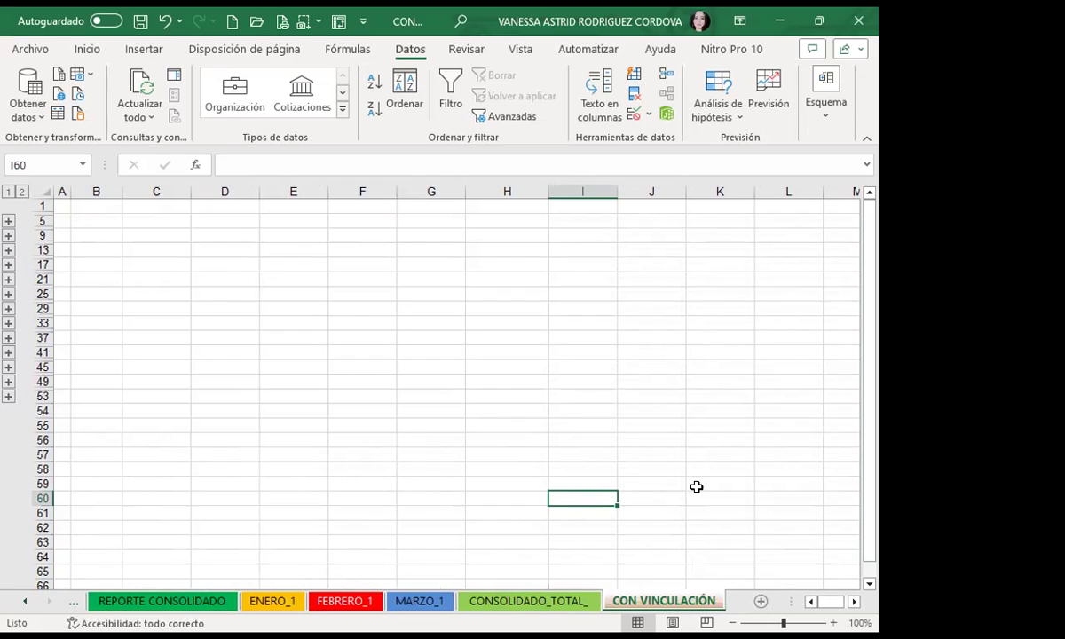
{"action": "left_click", "coordinate": [728, 603]}
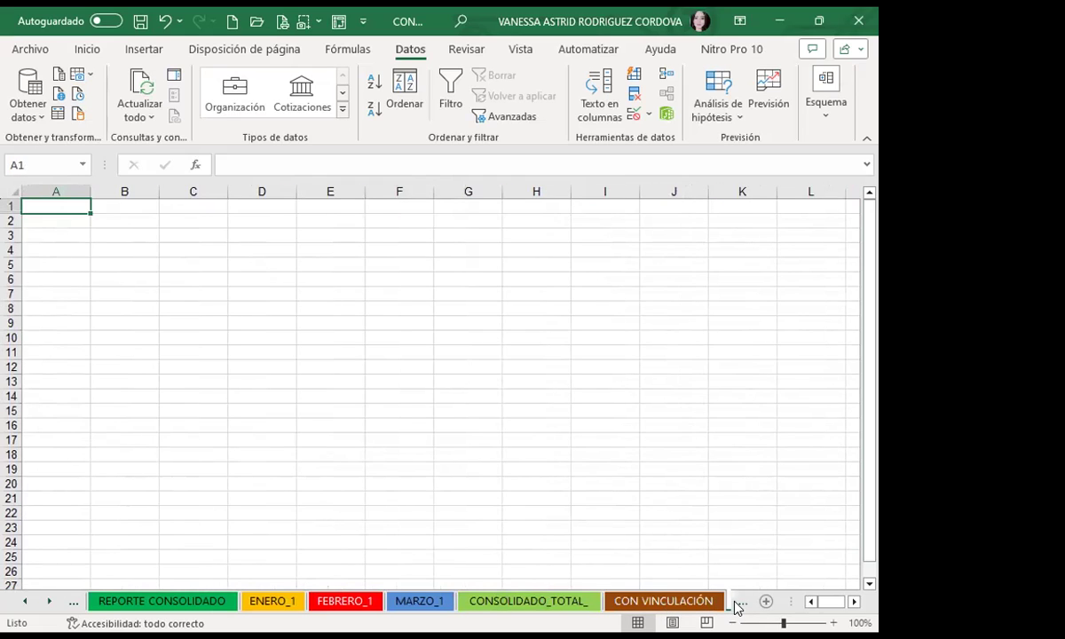
{"action": "left_click", "coordinate": [737, 607]}
{"action": "double_click", "coordinate": [609, 597]}
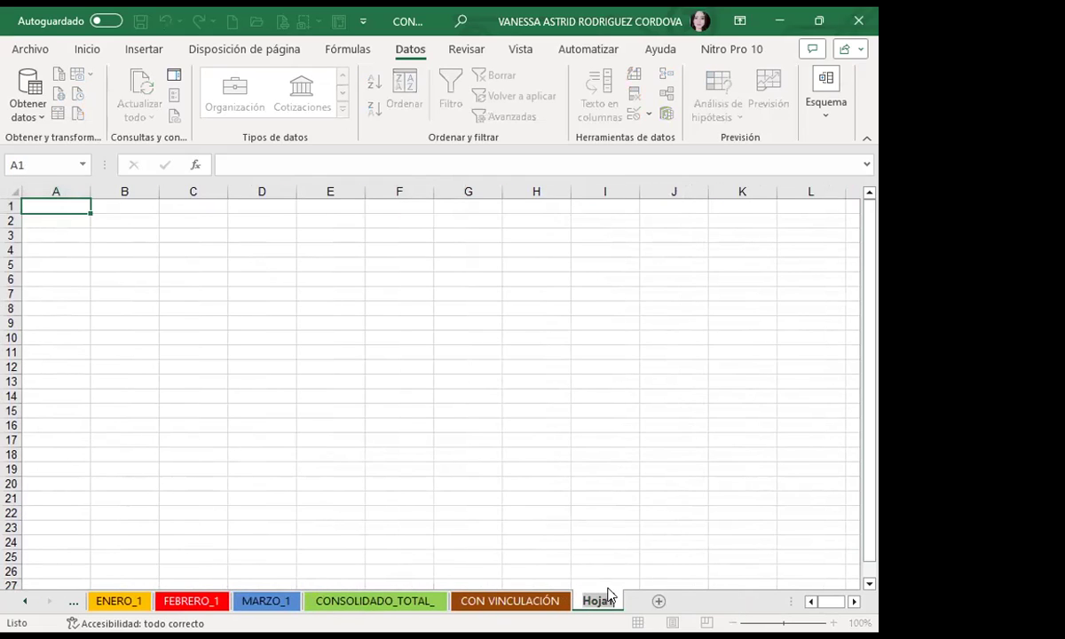
{"action": "type", "text": "VÍNCULO_3"}
{"action": "left_click", "coordinate": [536, 439]}
Step: Move VÍNCULO_3 before CON VINCULACIÓN and colour its tab light green
{"action": "left_click_drag", "start_coordinate": [582, 601], "coordinate": [473, 603]}
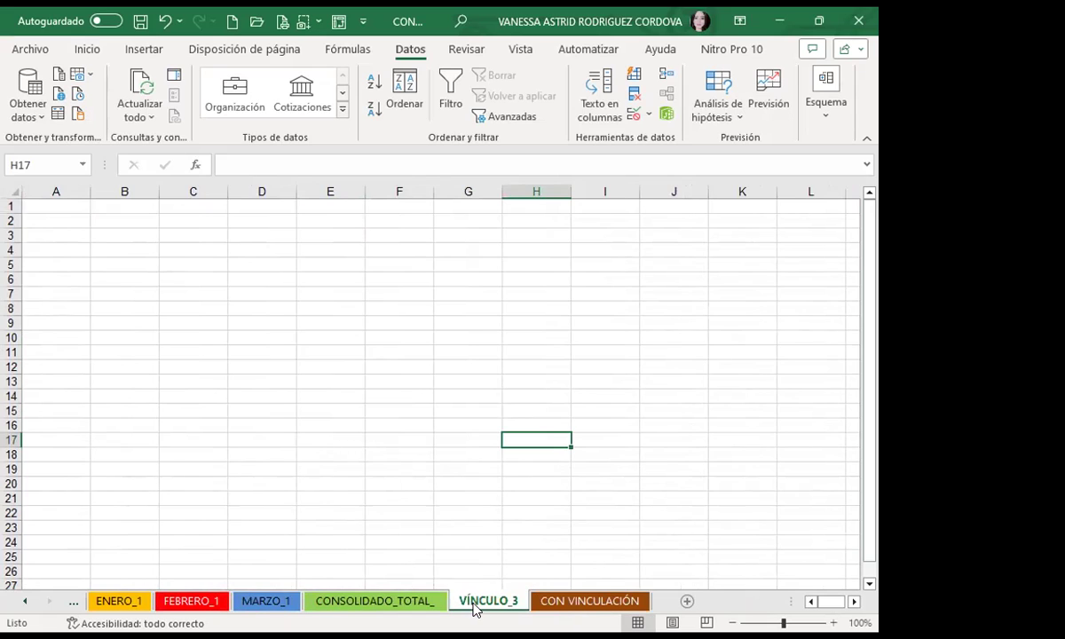
{"action": "right_click", "coordinate": [479, 601]}
{"action": "mouse_move", "coordinate": [547, 487]}
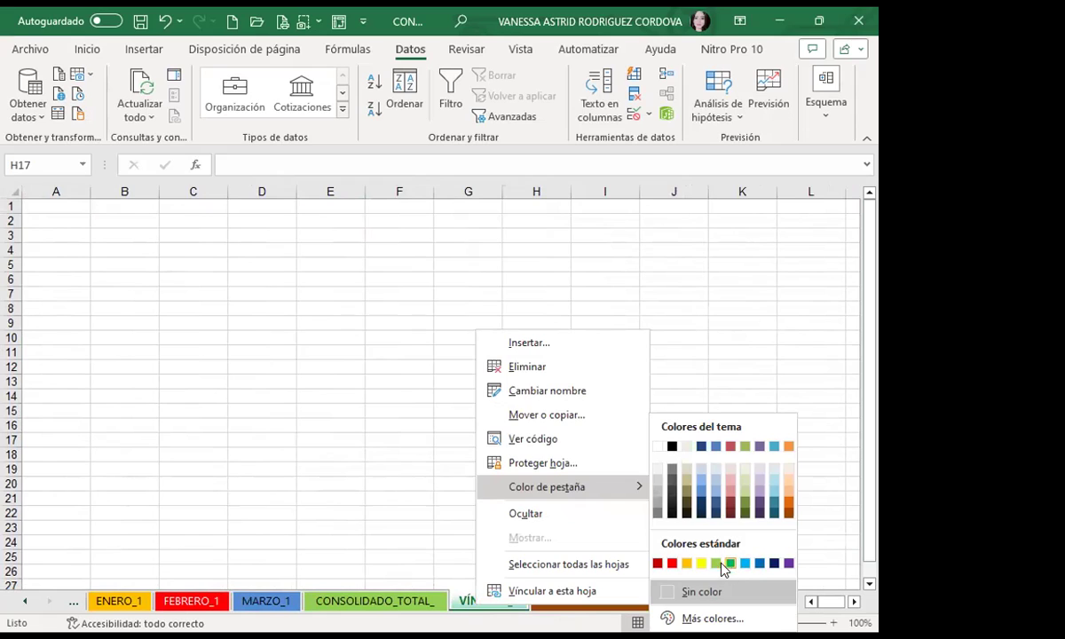
{"action": "left_click", "coordinate": [717, 568]}
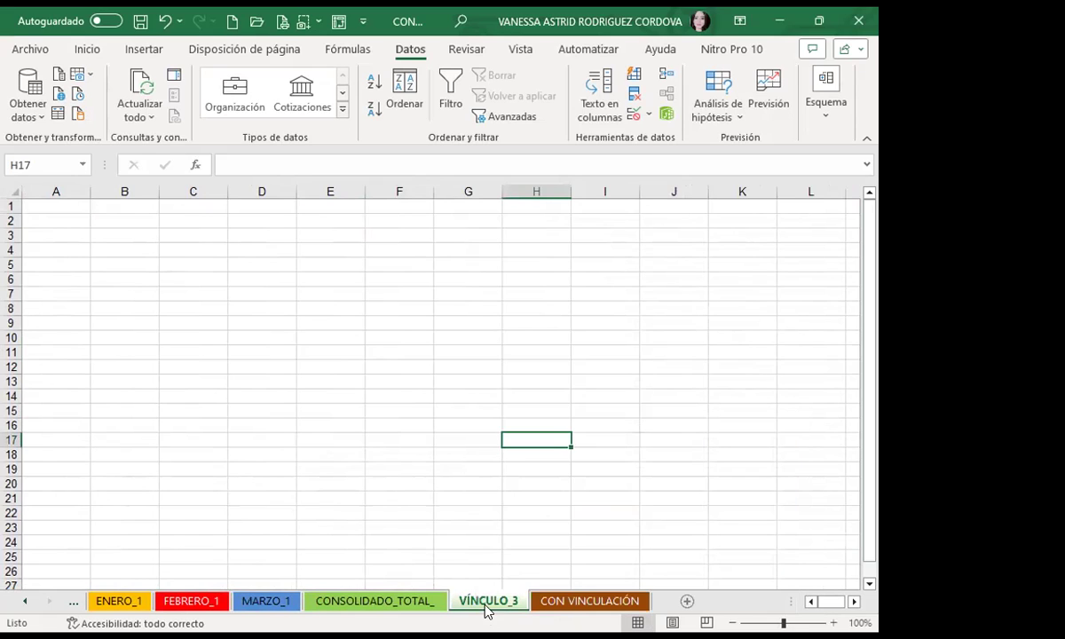
{"action": "right_click", "coordinate": [491, 601]}
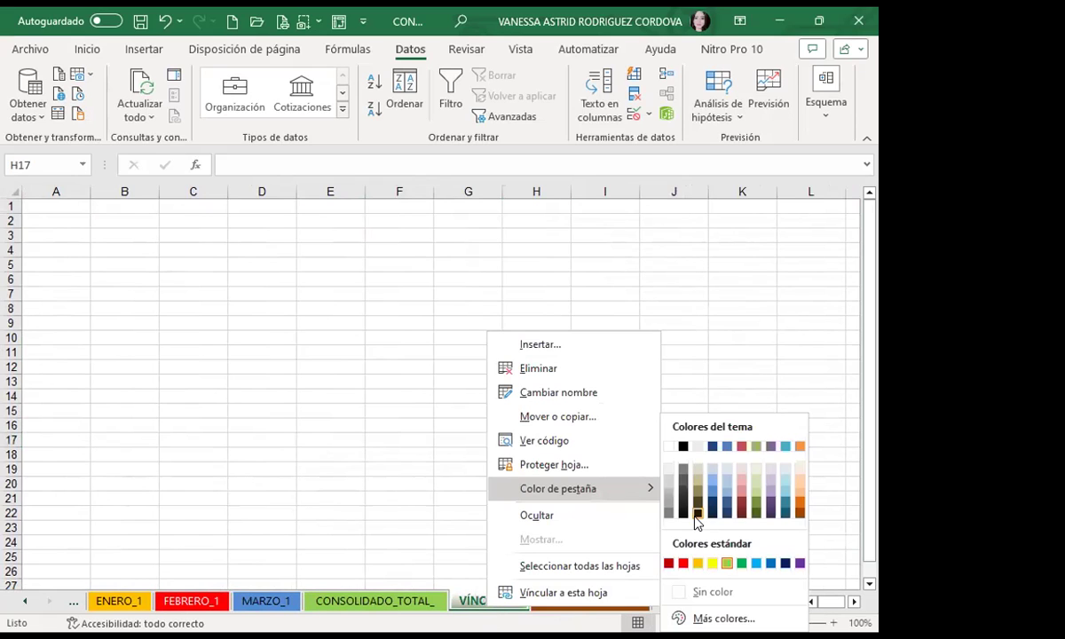
{"action": "left_click", "coordinate": [513, 409]}
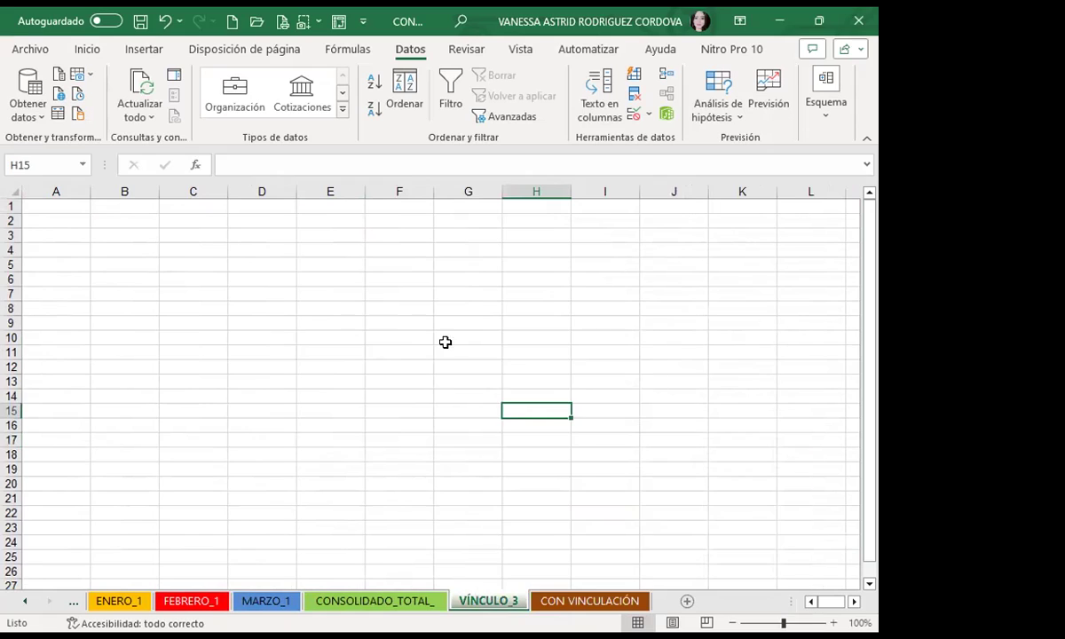
Step: With A3 selected on VÍNCULO_3, open the Consolidar dialog set to Suma
{"action": "left_click", "coordinate": [45, 235]}
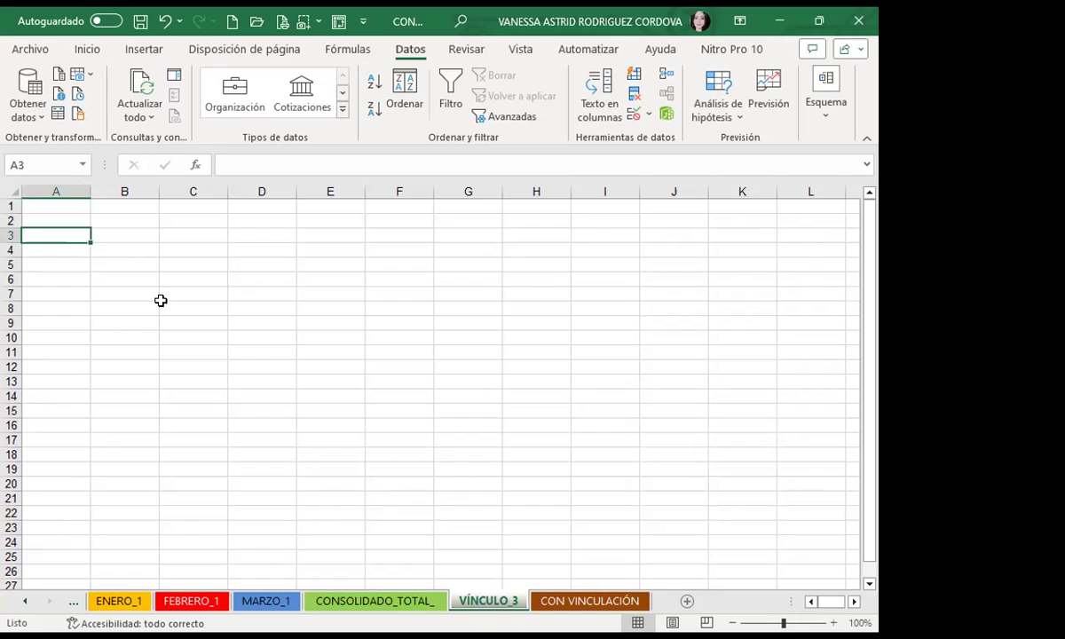
{"action": "left_click", "coordinate": [612, 409]}
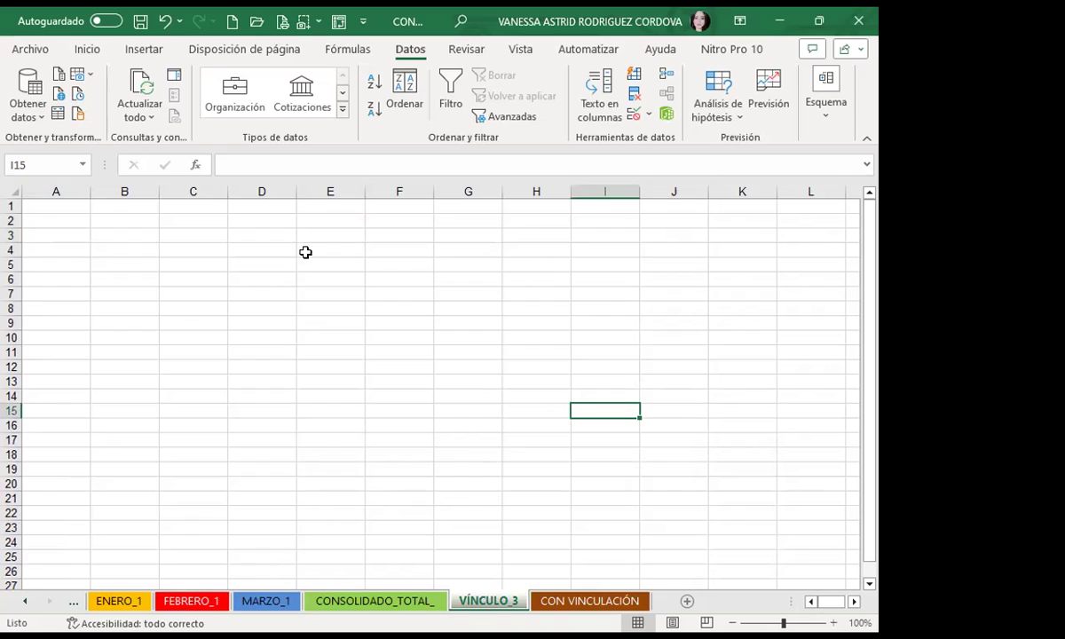
{"action": "left_click", "coordinate": [51, 232]}
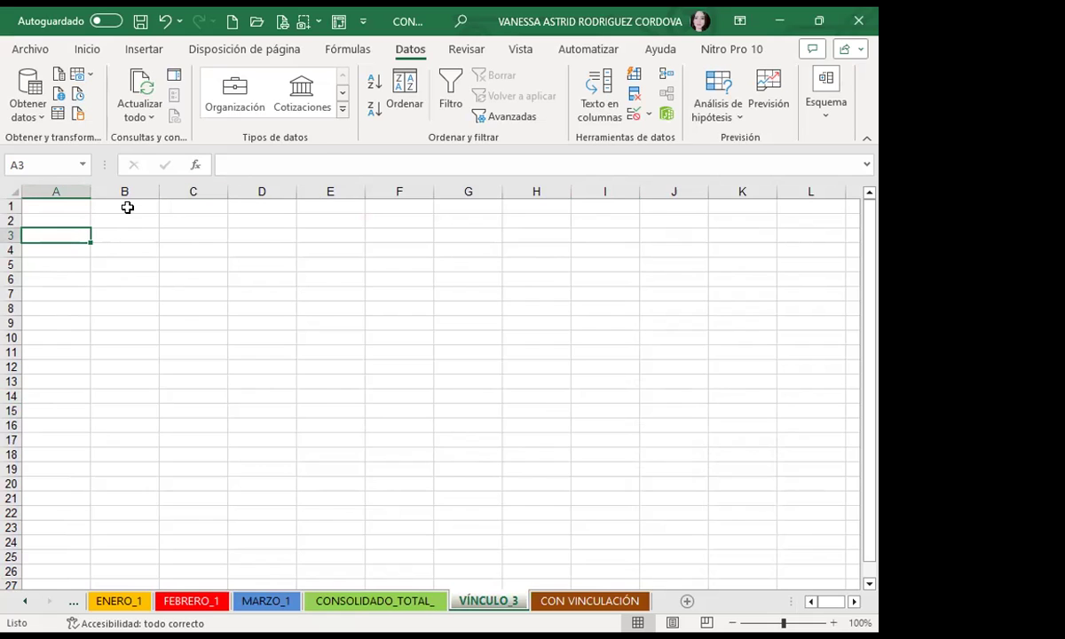
{"action": "left_click", "coordinate": [666, 79]}
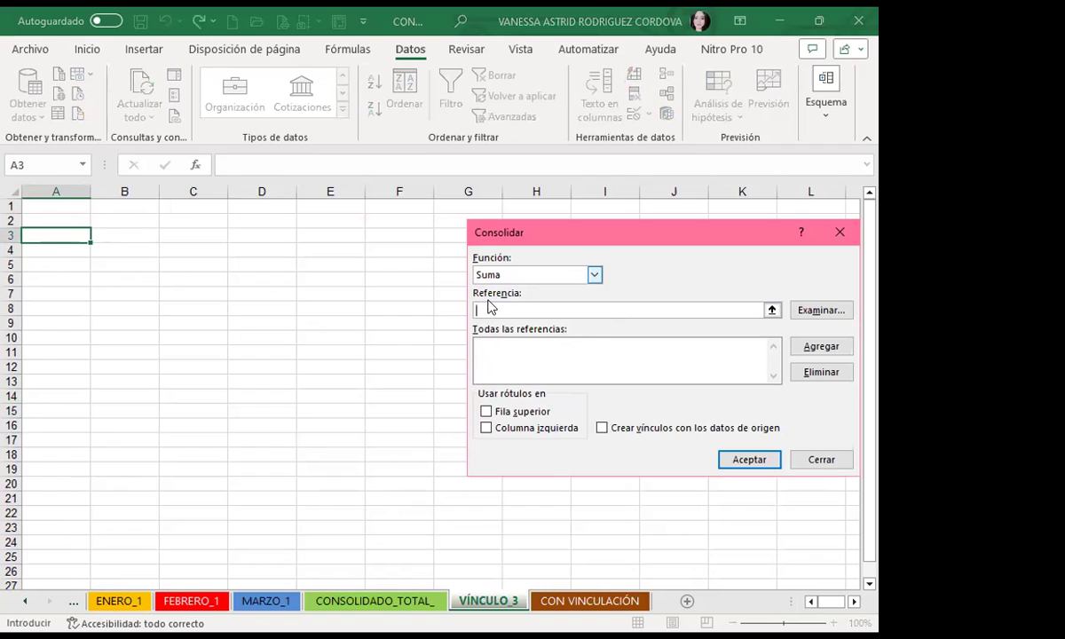
Step: Add the A3:E16 ranges of ENERO_1, FEBRERO_1 and MARZO_1 as consolidation references
{"action": "left_click", "coordinate": [125, 602]}
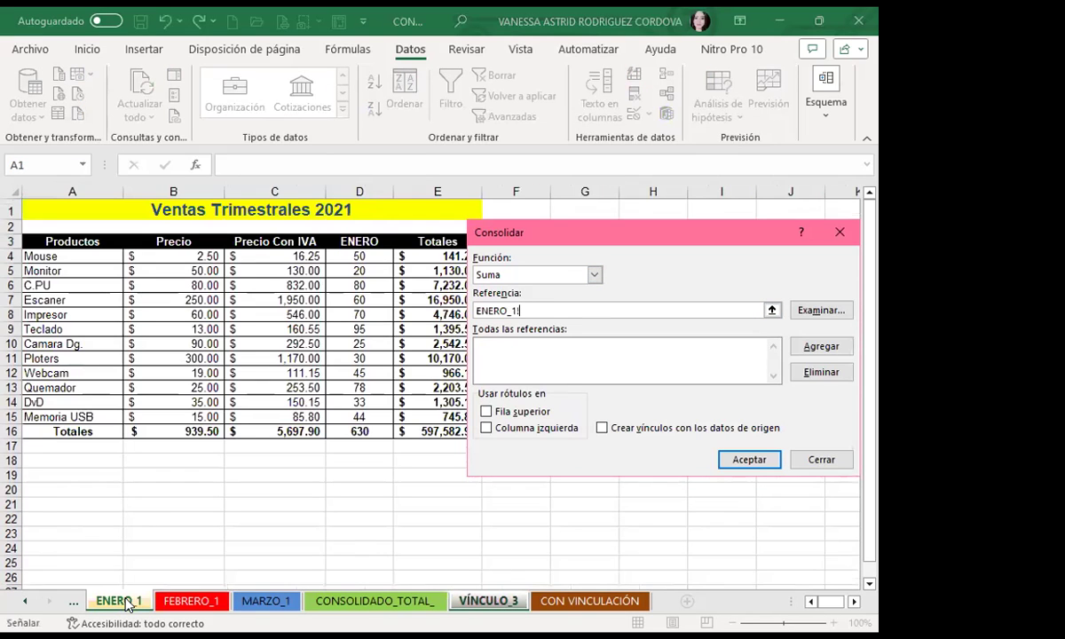
{"action": "left_click", "coordinate": [61, 241]}
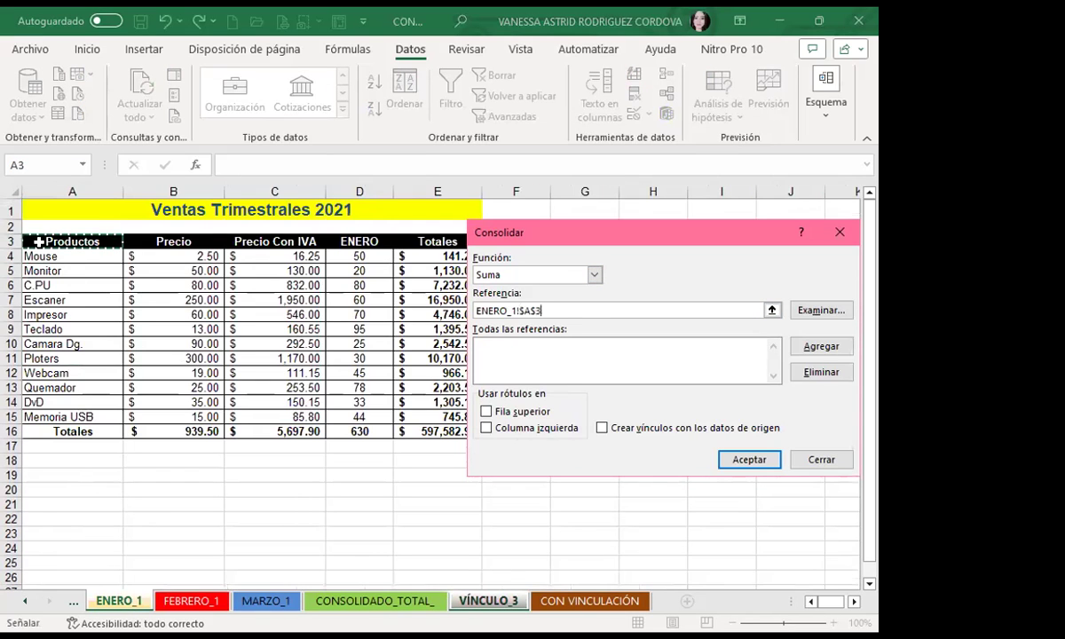
{"action": "left_click", "coordinate": [428, 432], "text": "shift"}
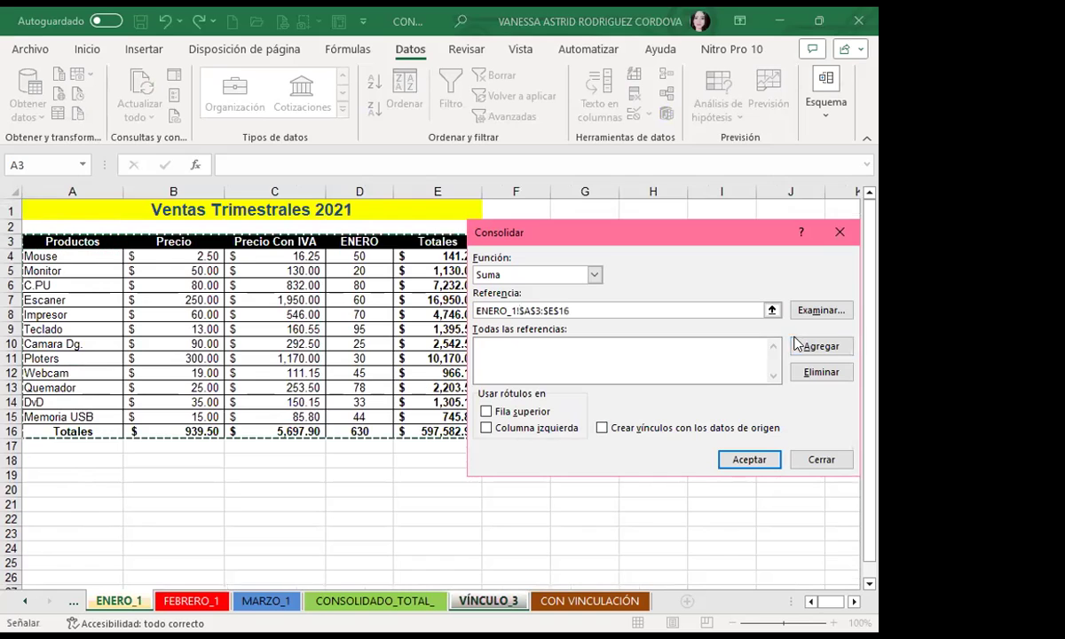
{"action": "left_click", "coordinate": [821, 346]}
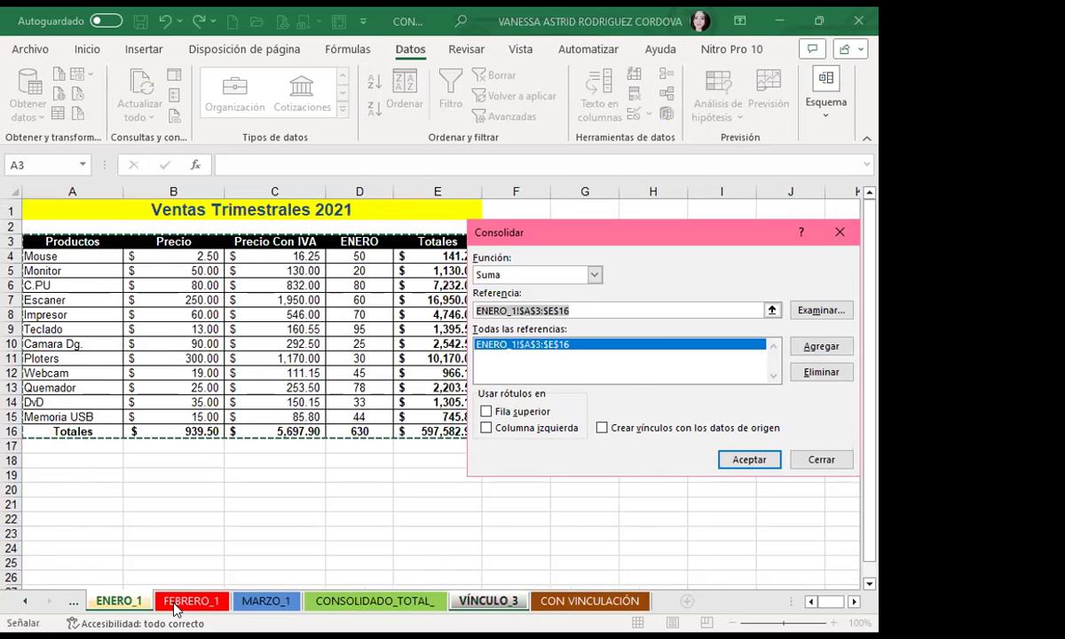
{"action": "left_click", "coordinate": [191, 601]}
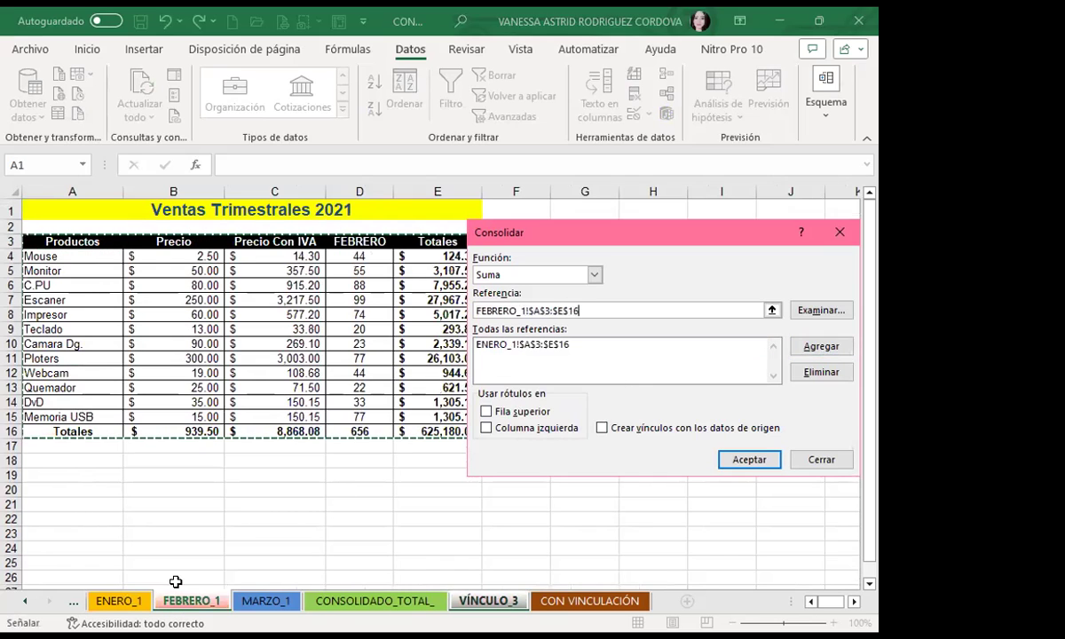
{"action": "left_click", "coordinate": [818, 350]}
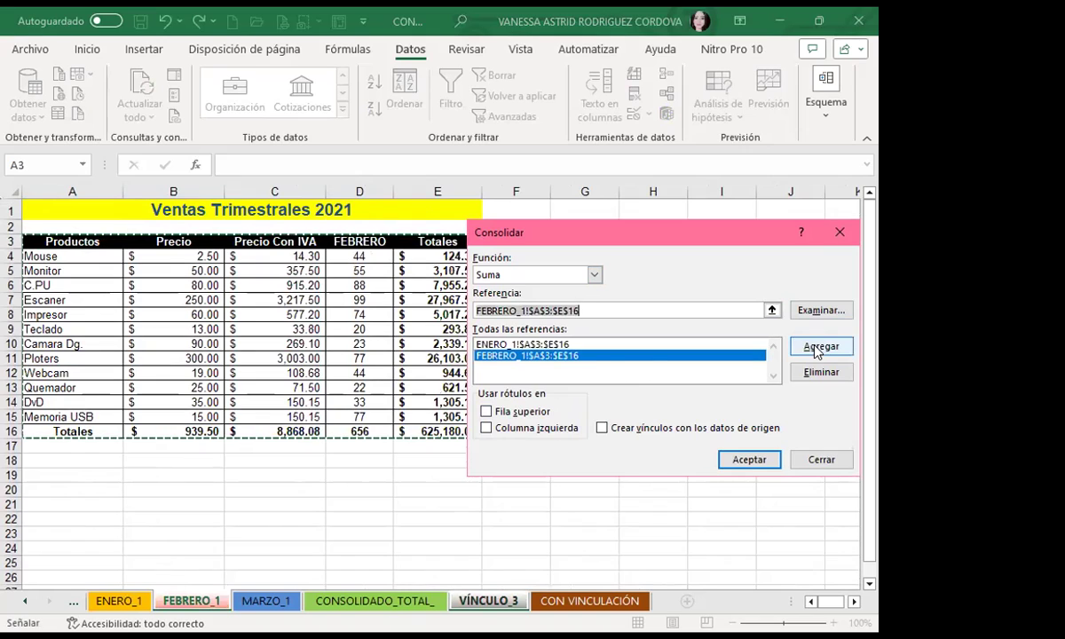
{"action": "left_click", "coordinate": [245, 601]}
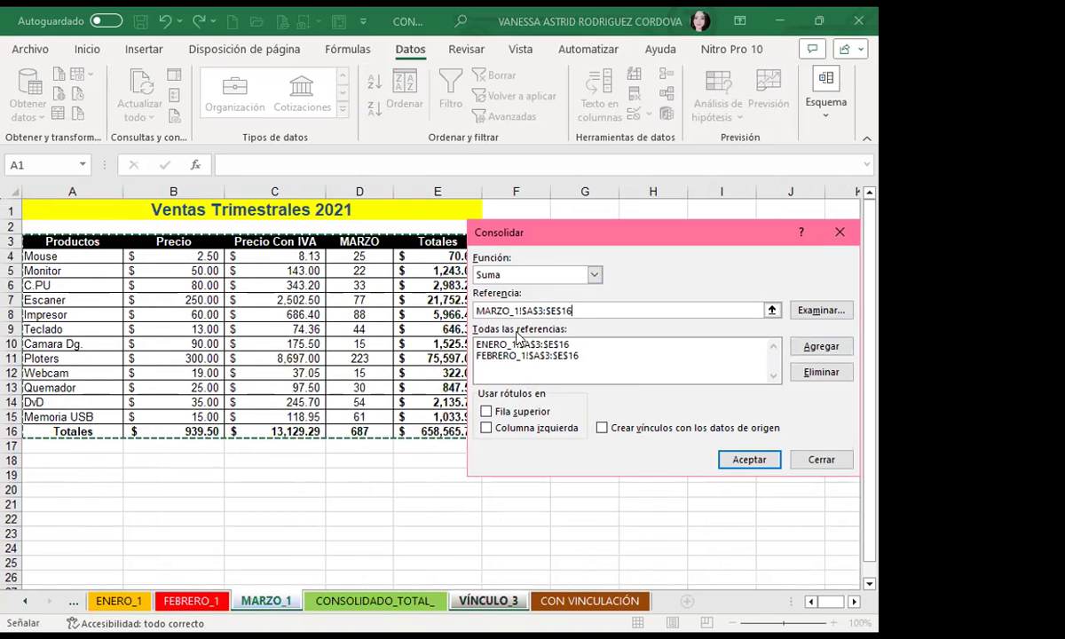
{"action": "left_click", "coordinate": [818, 347]}
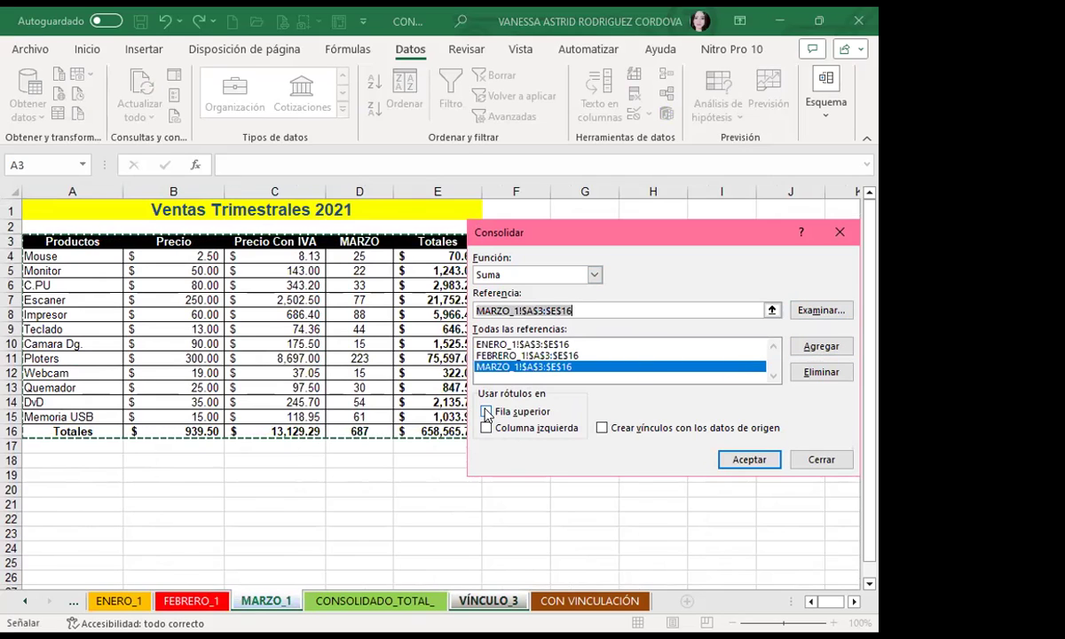
Step: Enable Fila superior, Columna izquierda and Crear vínculos, run the consolidation, and widen column H
{"action": "left_click", "coordinate": [486, 411]}
{"action": "left_click", "coordinate": [487, 429]}
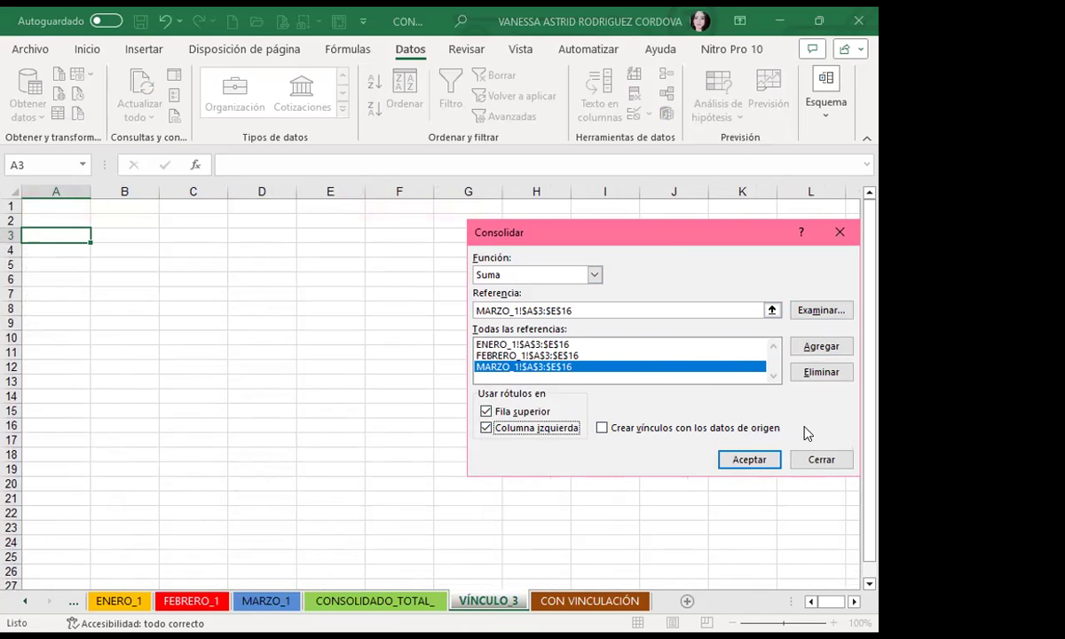
{"action": "left_click", "coordinate": [602, 429]}
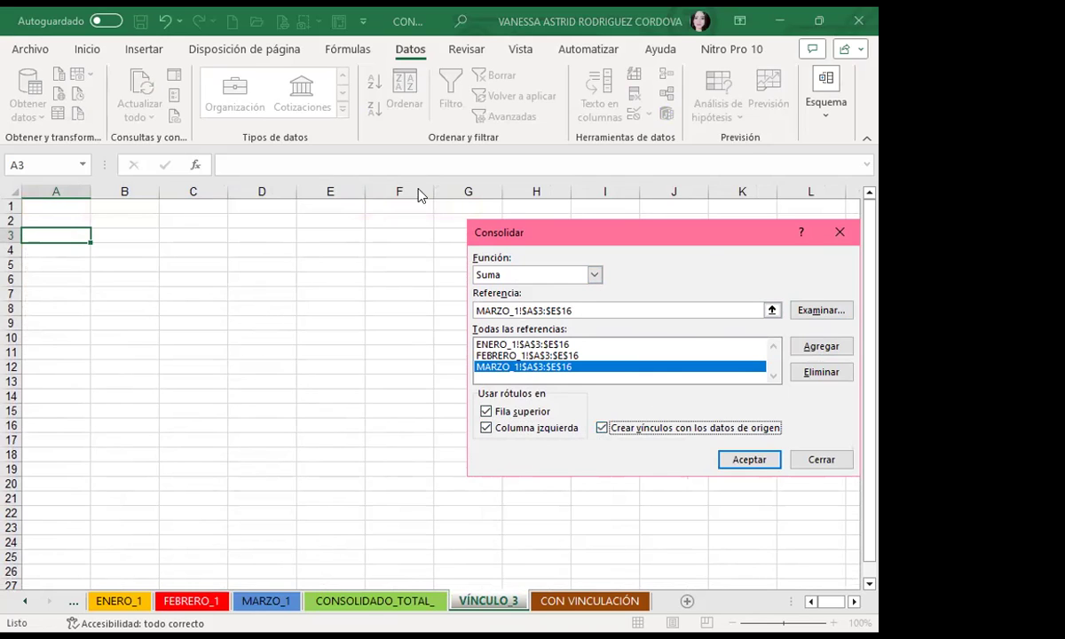
{"action": "left_click", "coordinate": [750, 461]}
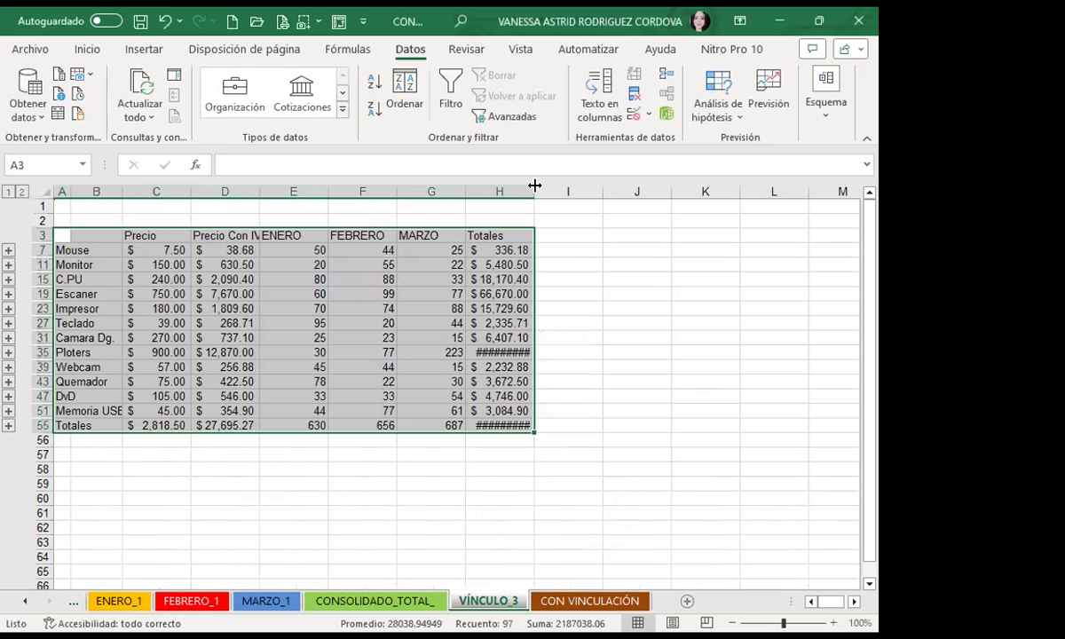
{"action": "mouse_move", "coordinate": [536, 183]}
{"action": "left_mouse_down"}
{"action": "mouse_move", "coordinate": [577, 224]}
{"action": "mouse_move", "coordinate": [567, 337]}
{"action": "left_mouse_up"}
Step: Widen column D (Precio Con IVA) to 13.43
{"action": "left_click", "coordinate": [618, 336]}
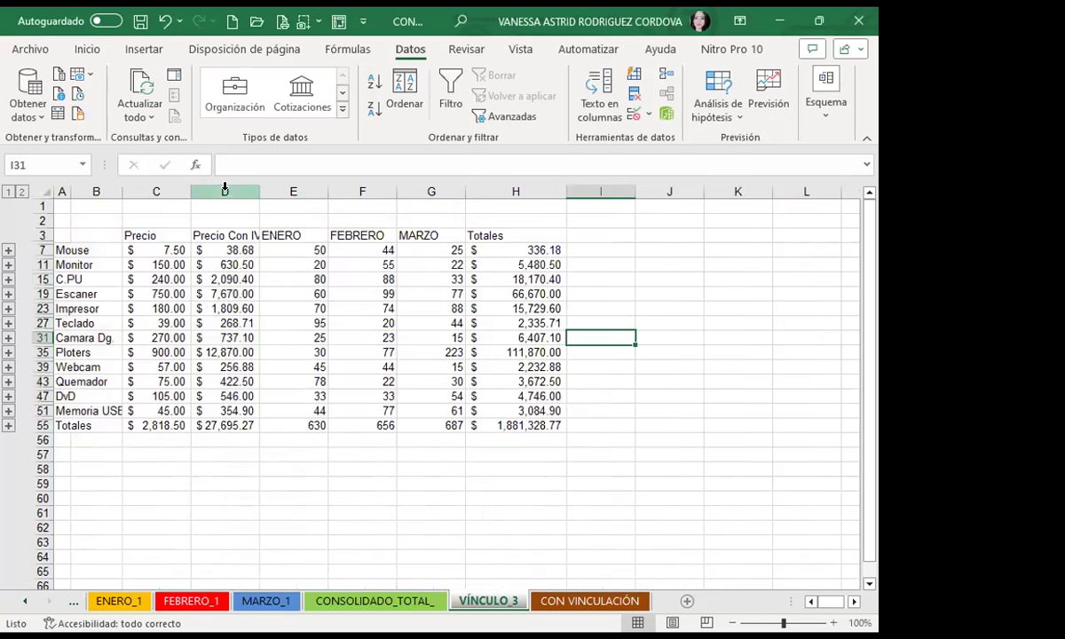
{"action": "left_click_drag", "start_coordinate": [259, 189], "coordinate": [277, 185]}
{"action": "left_click", "coordinate": [233, 235]}
Step: Review the subtotal formulas in D11, D23, C35, C7 and D7
{"action": "left_click", "coordinate": [231, 264]}
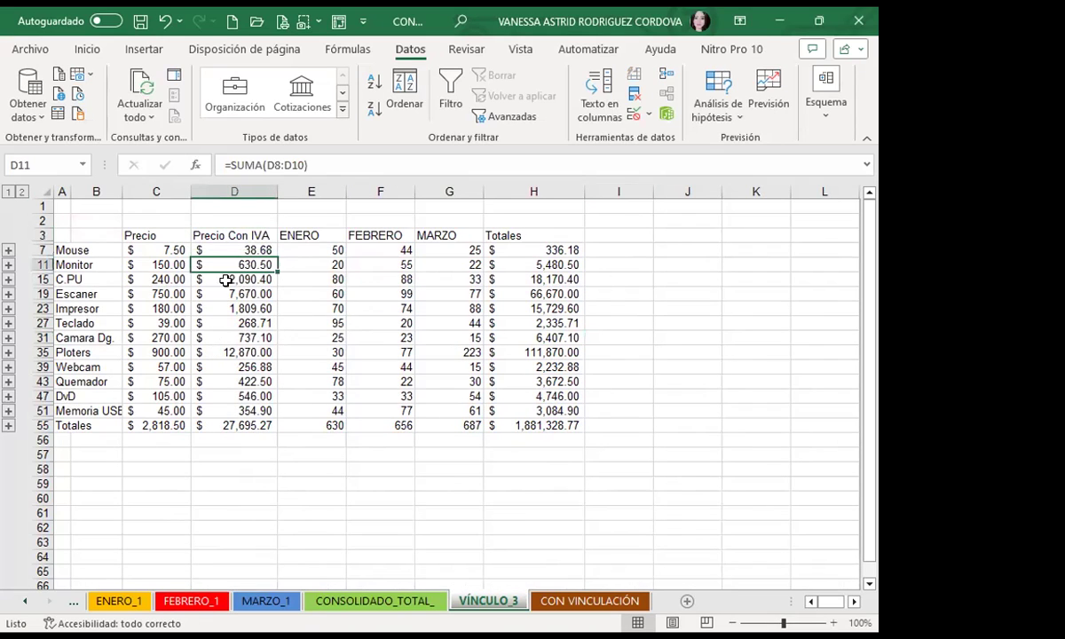
{"action": "left_click", "coordinate": [204, 307]}
{"action": "left_click", "coordinate": [144, 353]}
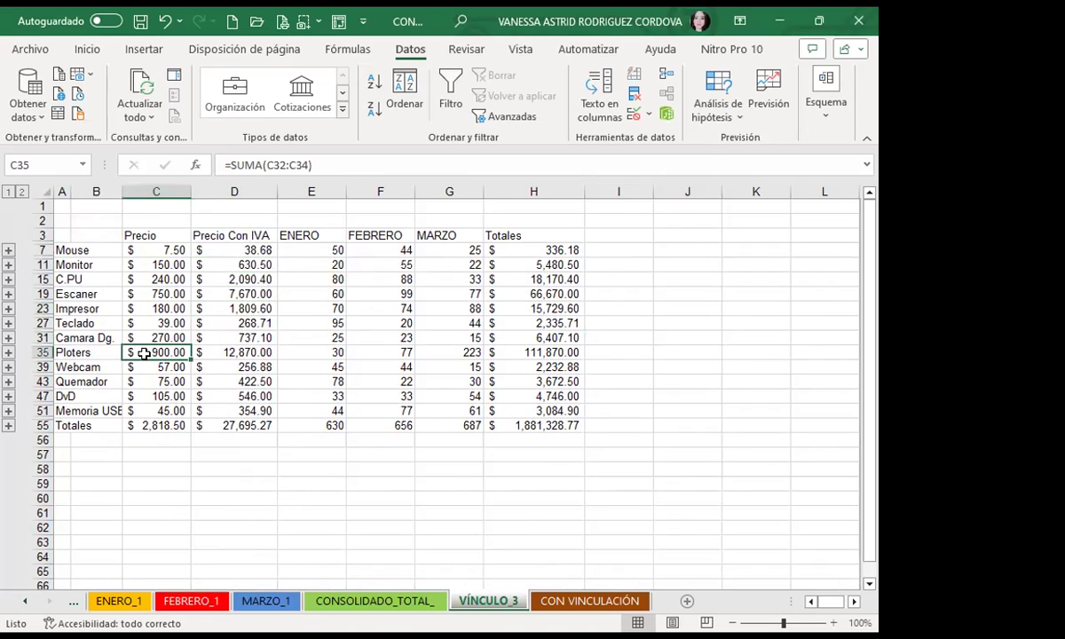
{"action": "left_click", "coordinate": [173, 251]}
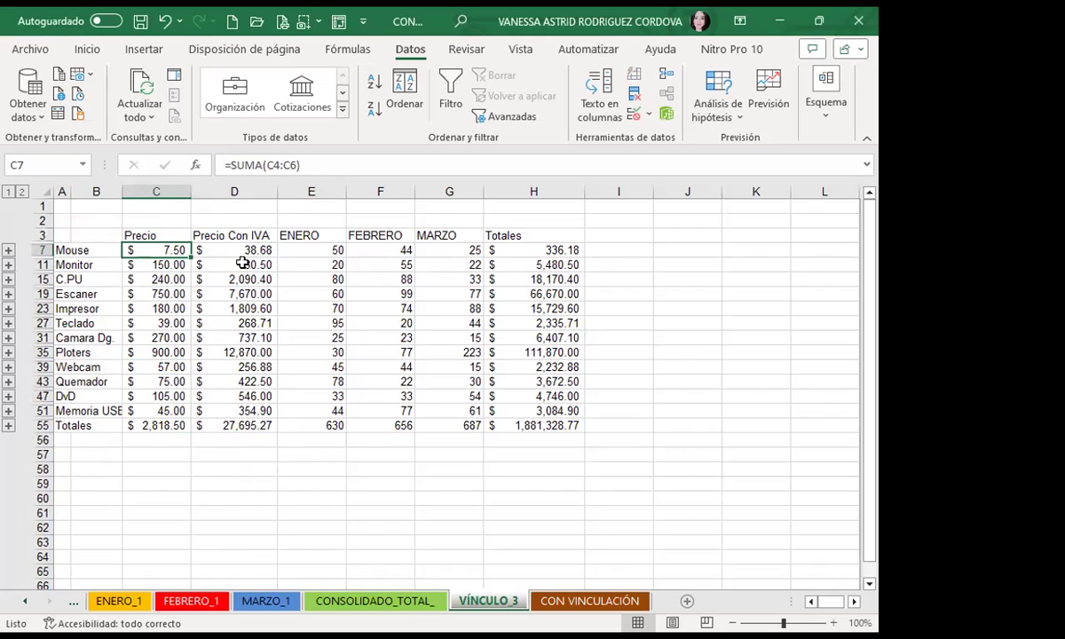
{"action": "left_click", "coordinate": [228, 248]}
{"action": "left_click_drag", "start_coordinate": [242, 232], "coordinate": [257, 251]}
Step: Review Mouse's E7–H7 sums, the Ploters total in H35, and Webcam's D39 subtotal
{"action": "left_click", "coordinate": [312, 250]}
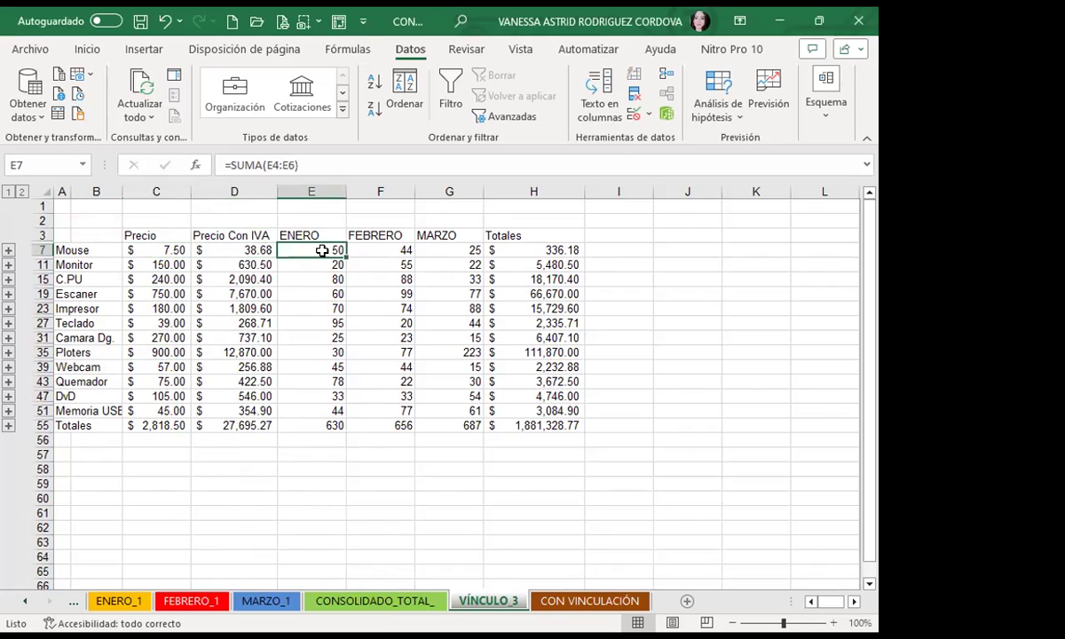
{"action": "left_click", "coordinate": [368, 249]}
{"action": "left_click", "coordinate": [431, 249]}
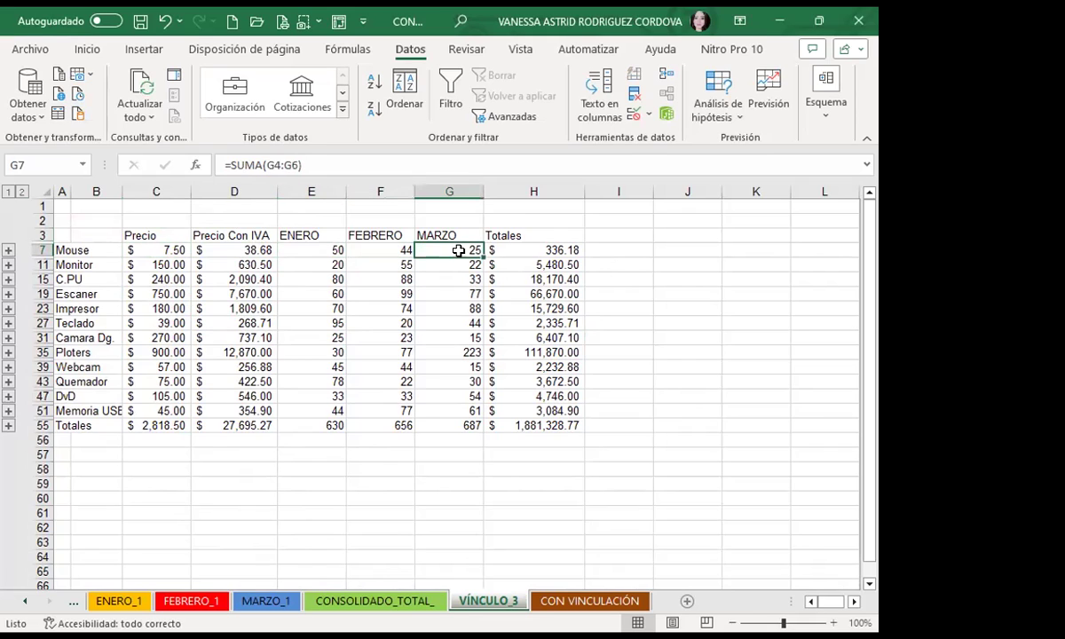
{"action": "left_click", "coordinate": [520, 250]}
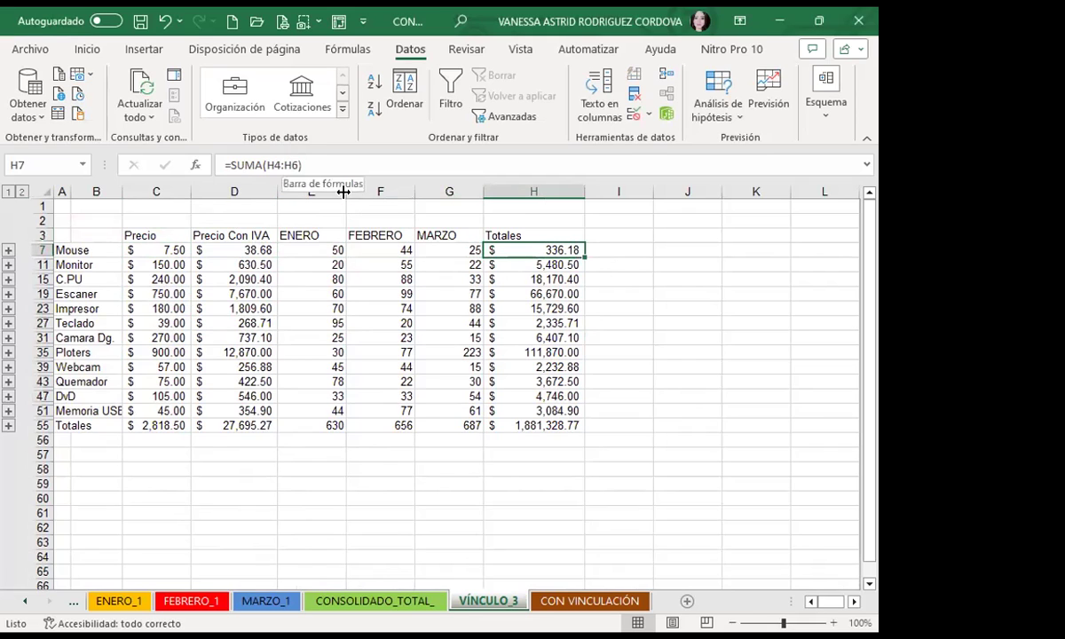
{"action": "left_click", "coordinate": [508, 351]}
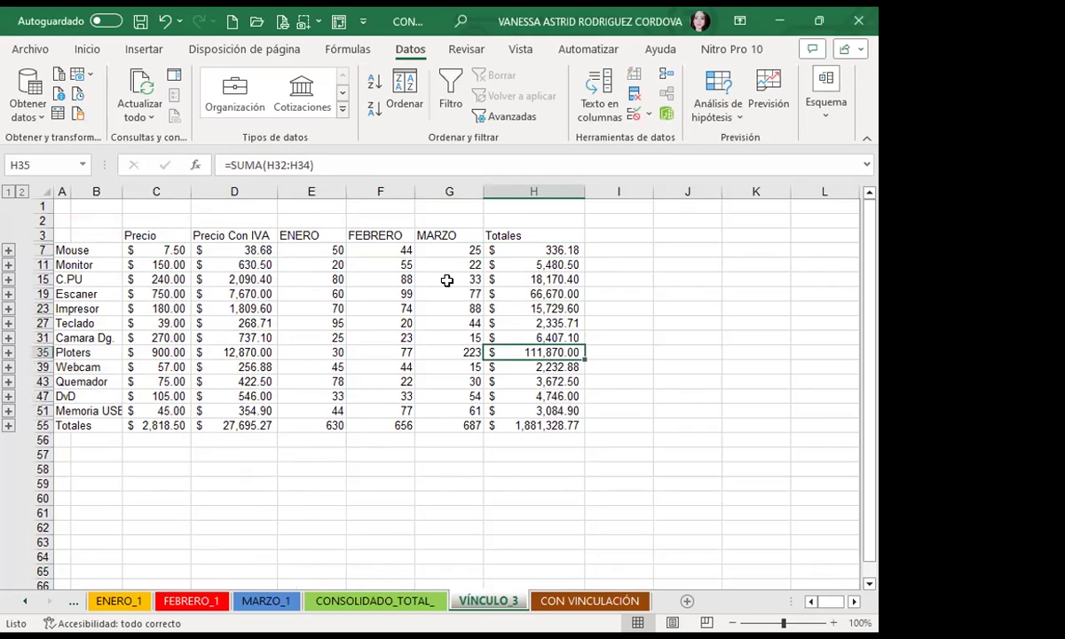
{"action": "left_click", "coordinate": [253, 364]}
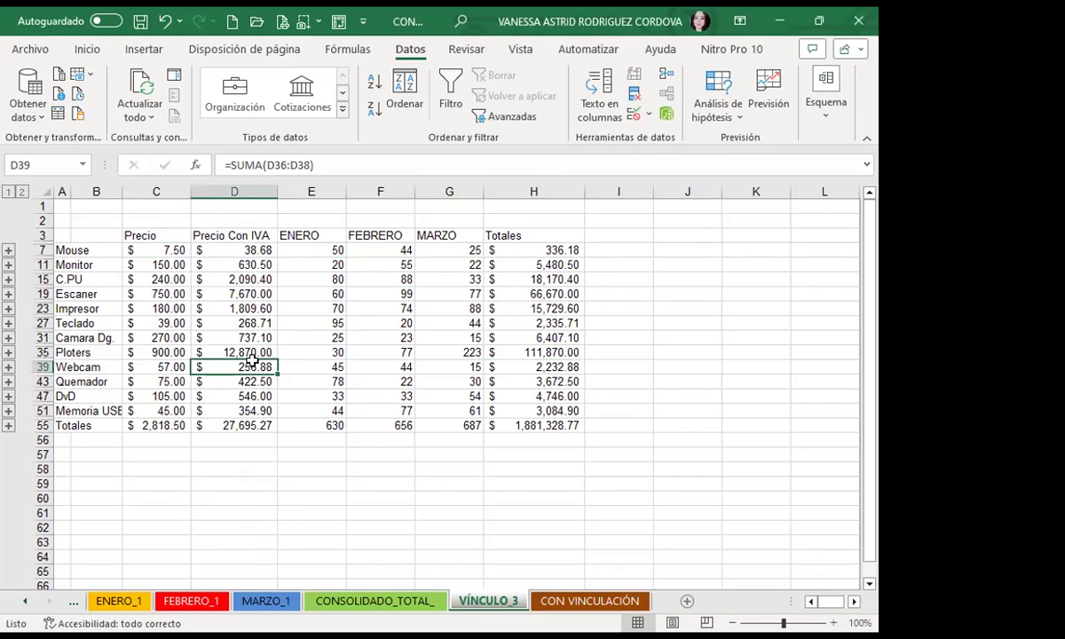
{"action": "left_click", "coordinate": [168, 353]}
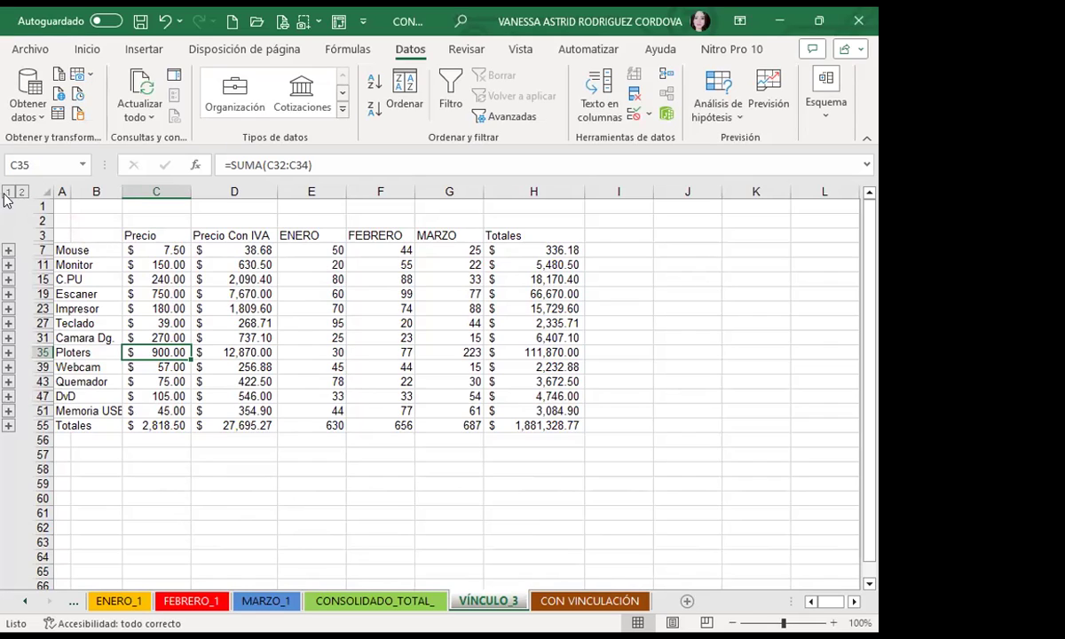
Step: Select C.PU's price subtotal in C15 and expand the outline to level 2
{"action": "left_click", "coordinate": [155, 278]}
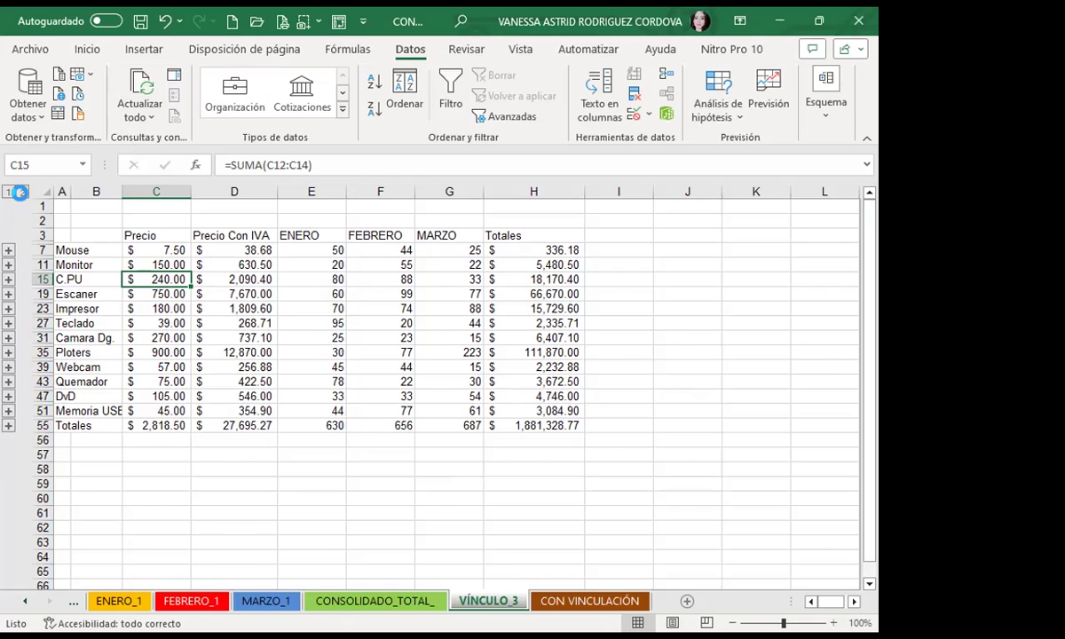
{"action": "left_click", "coordinate": [21, 193]}
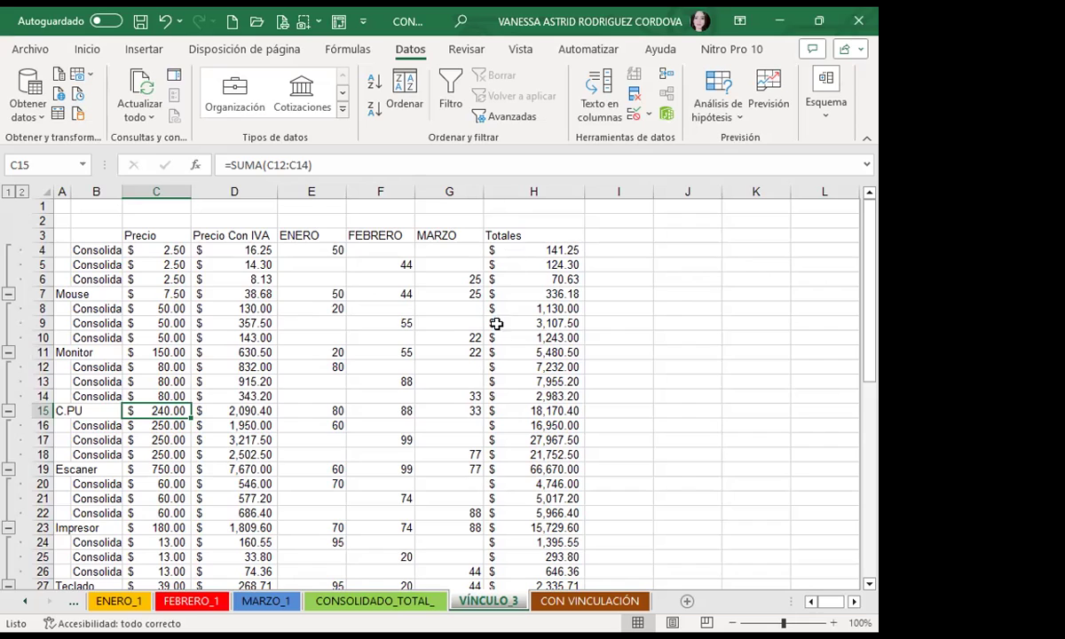
{"action": "left_click", "coordinate": [119, 602]}
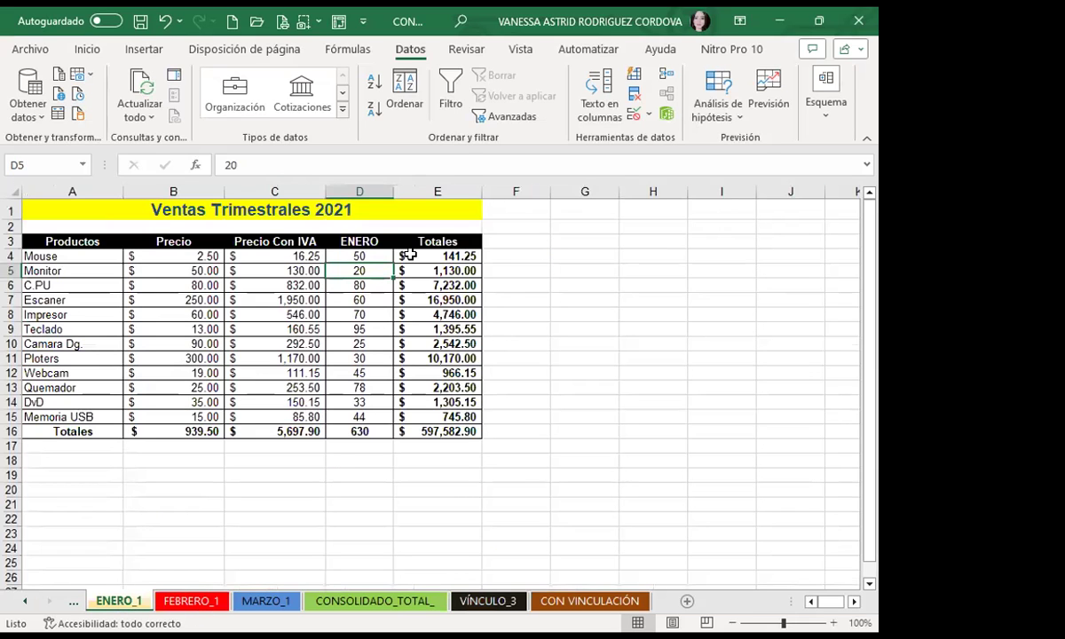
{"action": "left_click", "coordinate": [185, 604]}
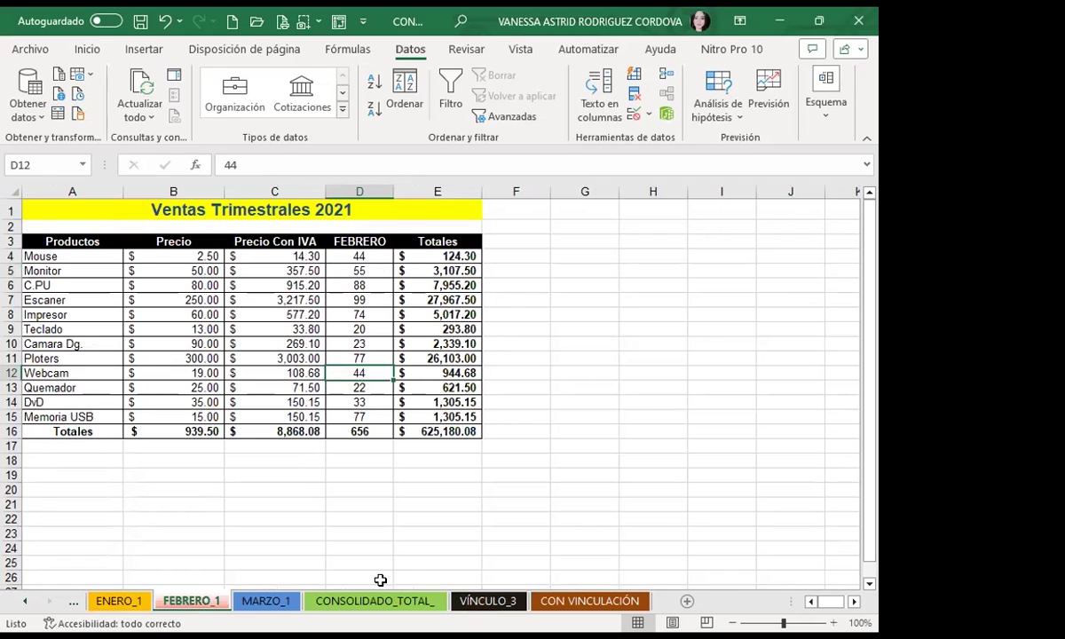
{"action": "key", "text": "ctrl+Page_Down"}
{"action": "key", "text": "ctrl+Page_Down"}
{"action": "key", "text": "ctrl+Page_Down"}
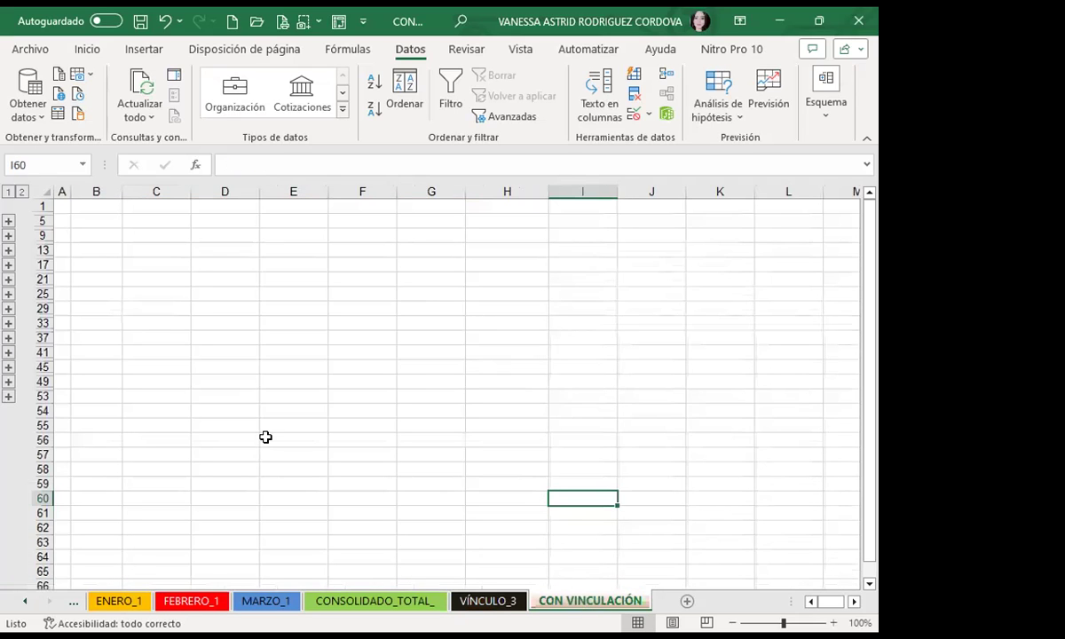
{"action": "key", "text": "ctrl+Page_Up"}
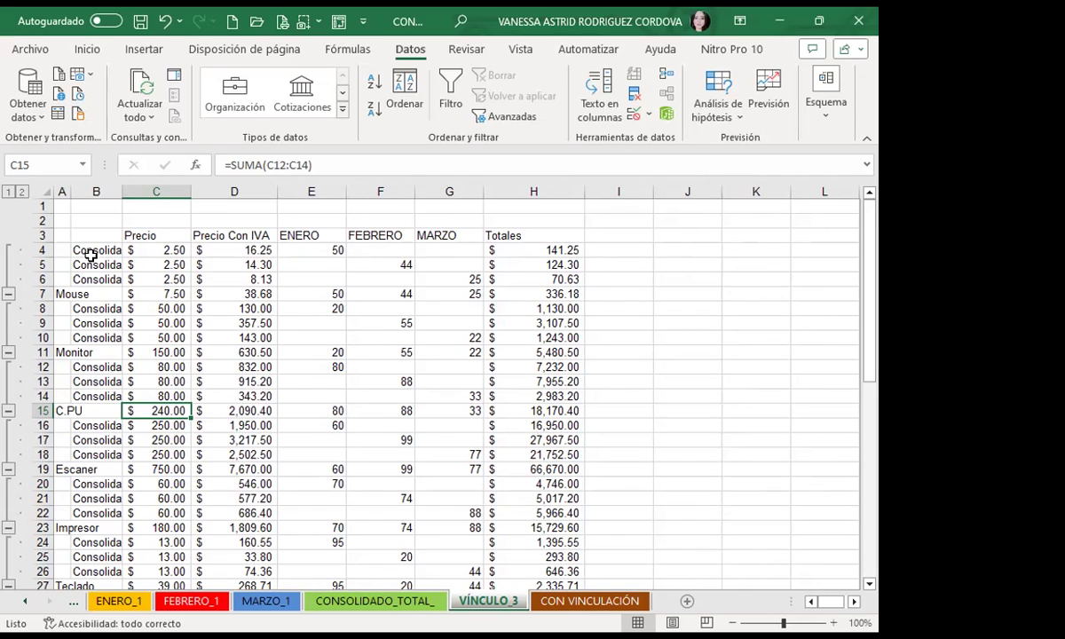
Step: Collapse the outline, then change Mouse's ENERO quantity in D4 on ENERO_1 to 100
{"action": "left_click", "coordinate": [7, 193]}
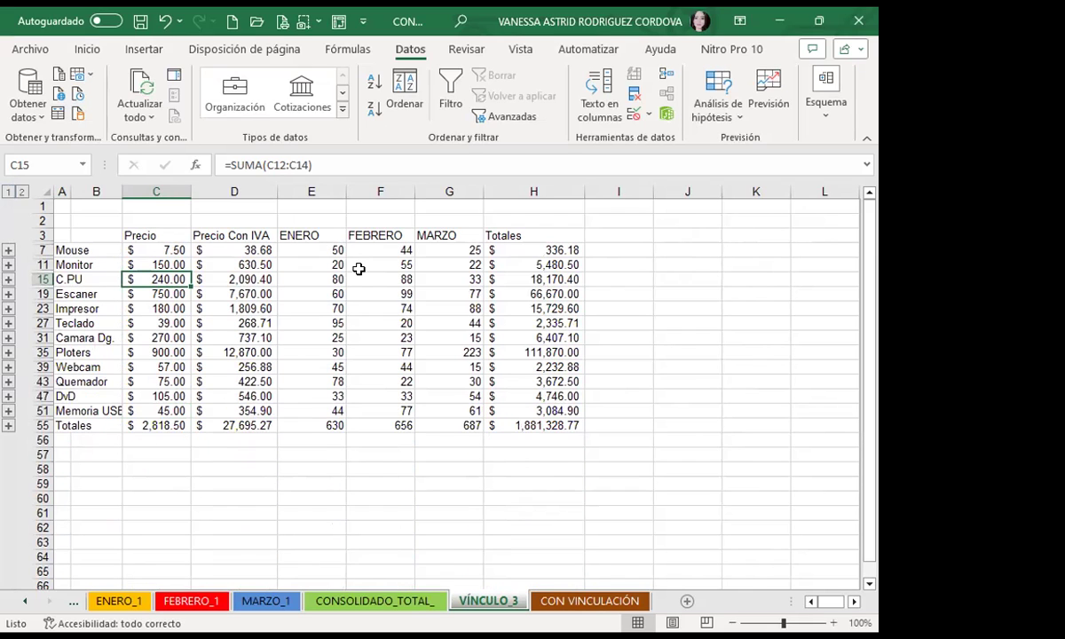
{"action": "left_click", "coordinate": [301, 250]}
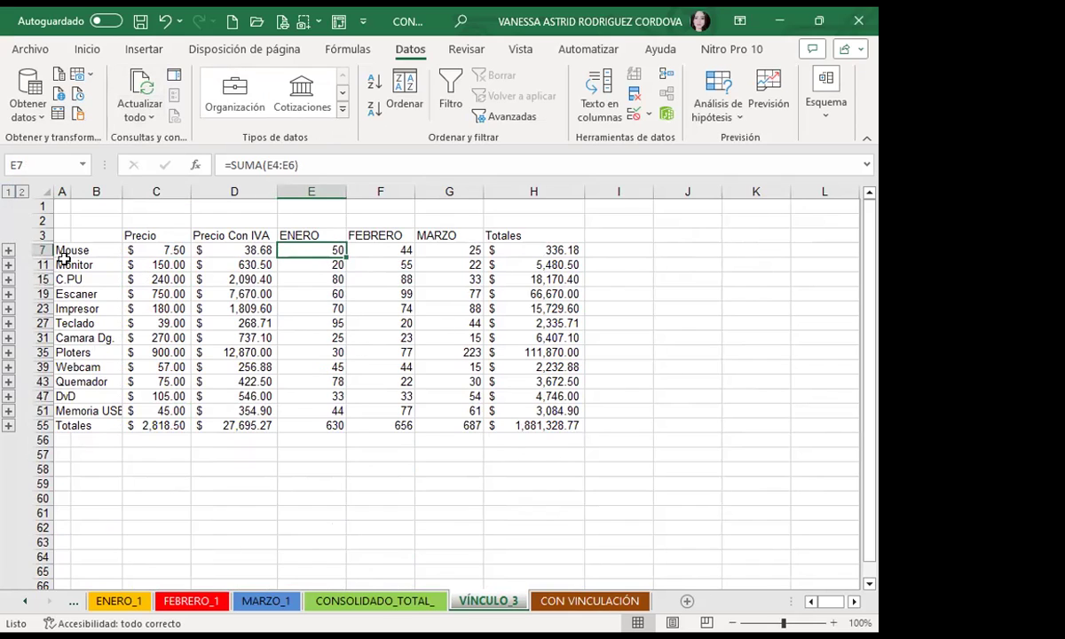
{"action": "left_click", "coordinate": [114, 601]}
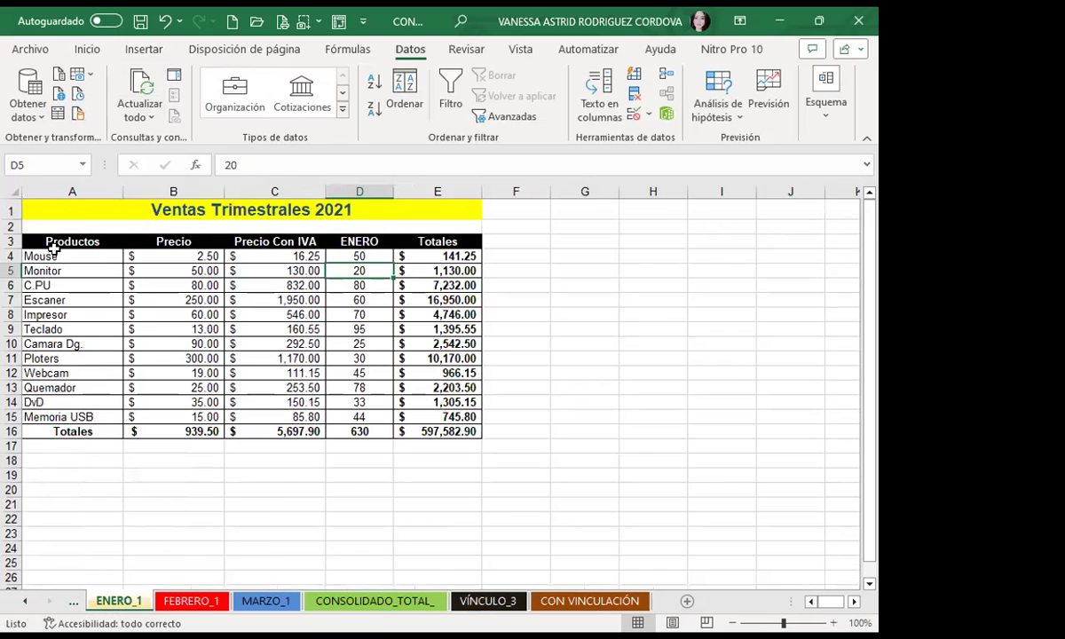
{"action": "key", "text": "Up"}
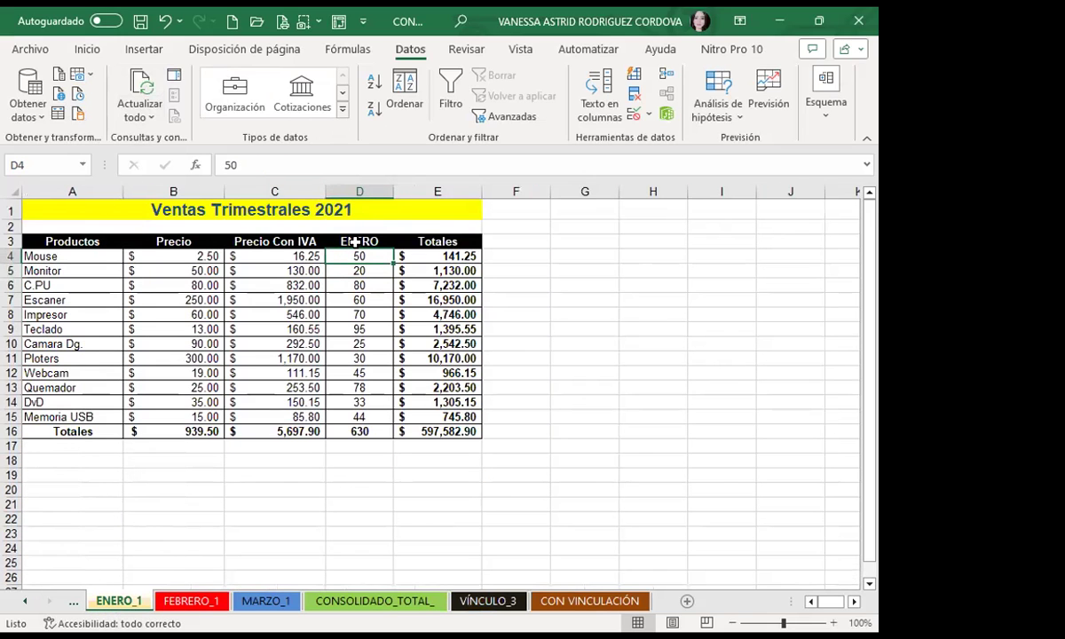
{"action": "type", "text": "100"}
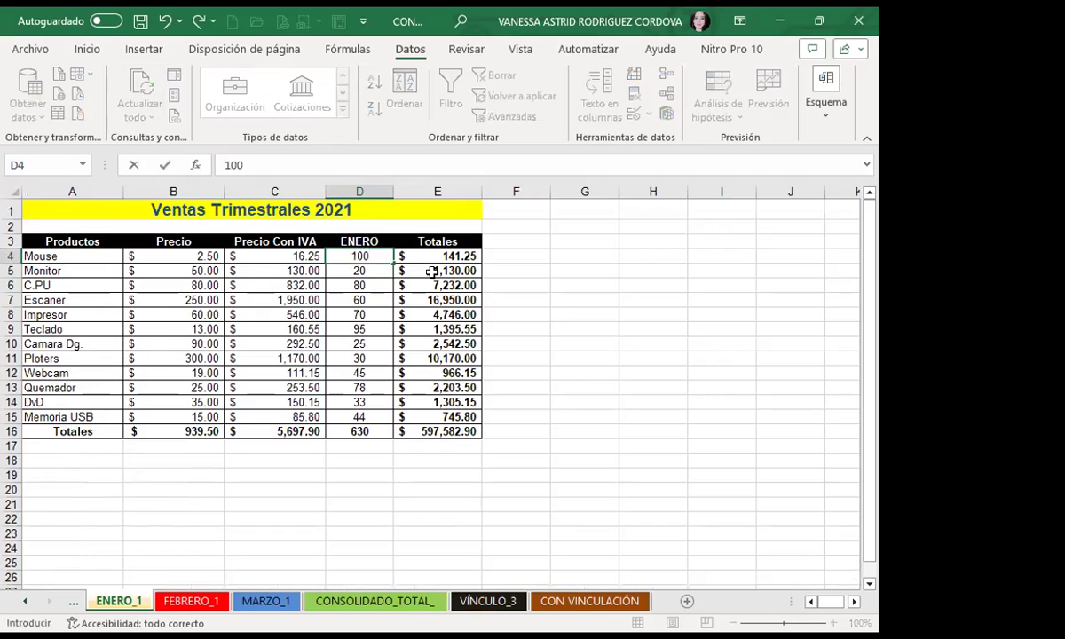
{"action": "left_click", "coordinate": [528, 256]}
Step: Verify the change on VÍNCULO_3, then undo it on ENERO_1 to restore 50
{"action": "left_click", "coordinate": [360, 256]}
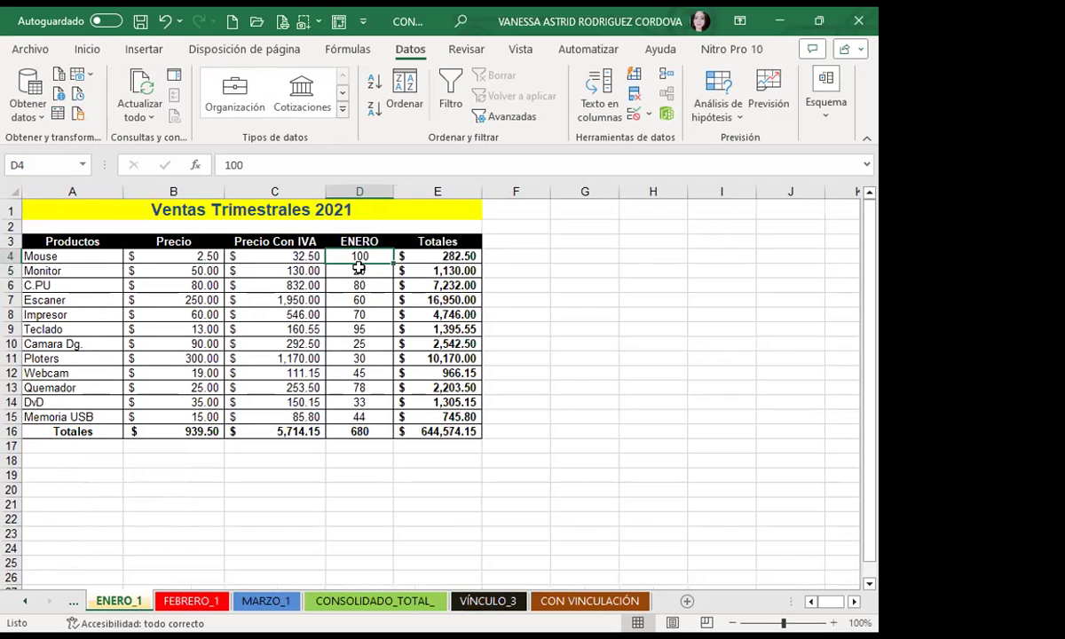
{"action": "left_click", "coordinate": [488, 601]}
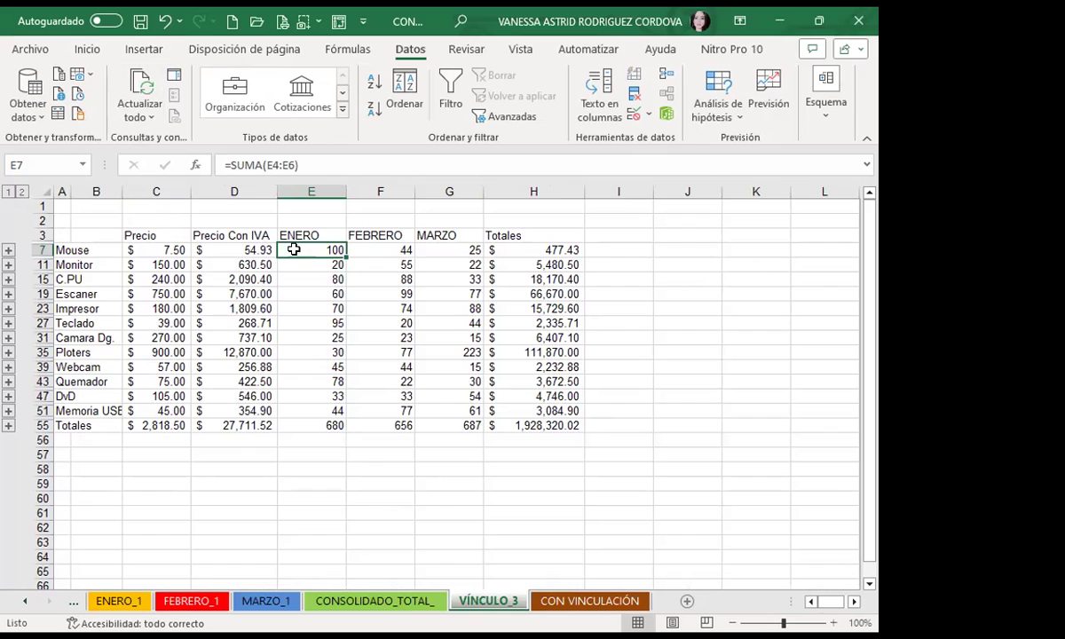
{"action": "left_click", "coordinate": [125, 601]}
{"action": "key", "text": "ctrl+z"}
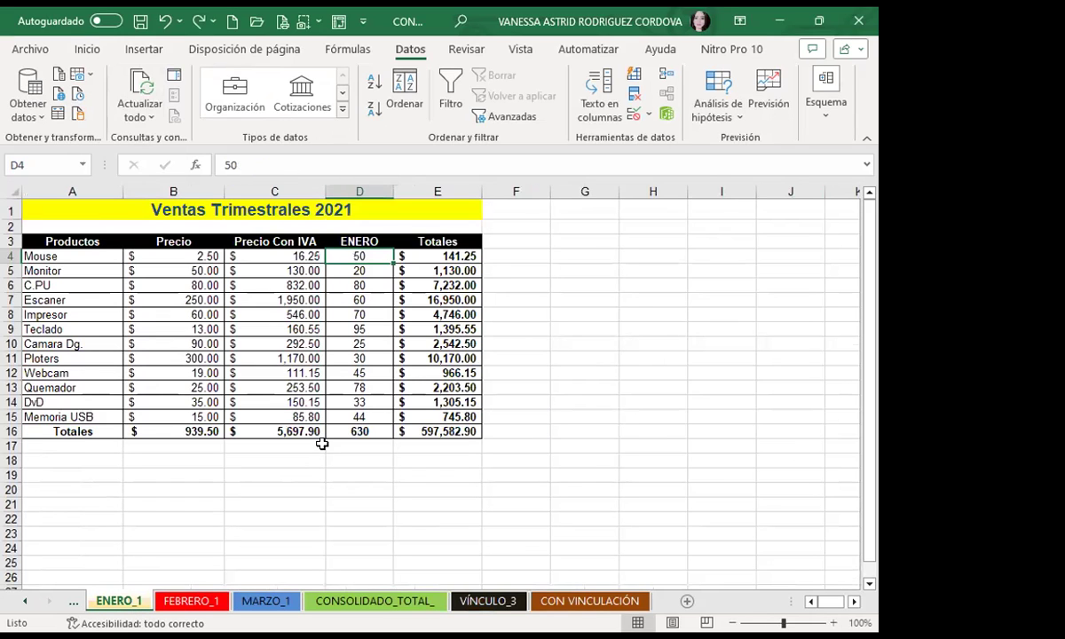
Step: Switch to VÍNCULO_3 and inspect Teclado's MARZO SUMA formula in G27
{"action": "left_click", "coordinate": [478, 600]}
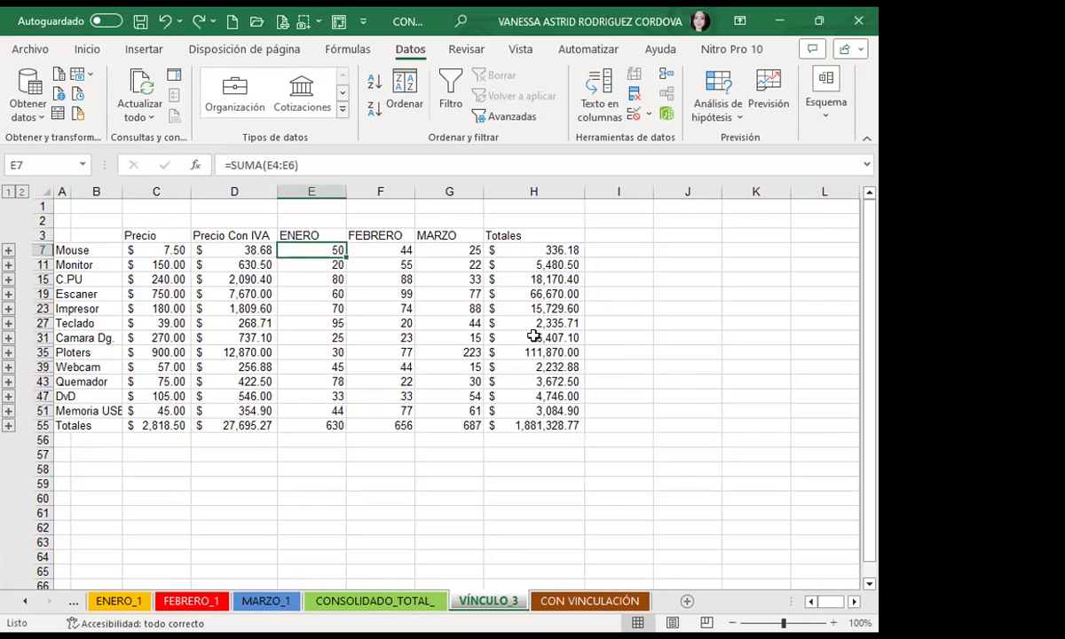
{"action": "left_click", "coordinate": [445, 322]}
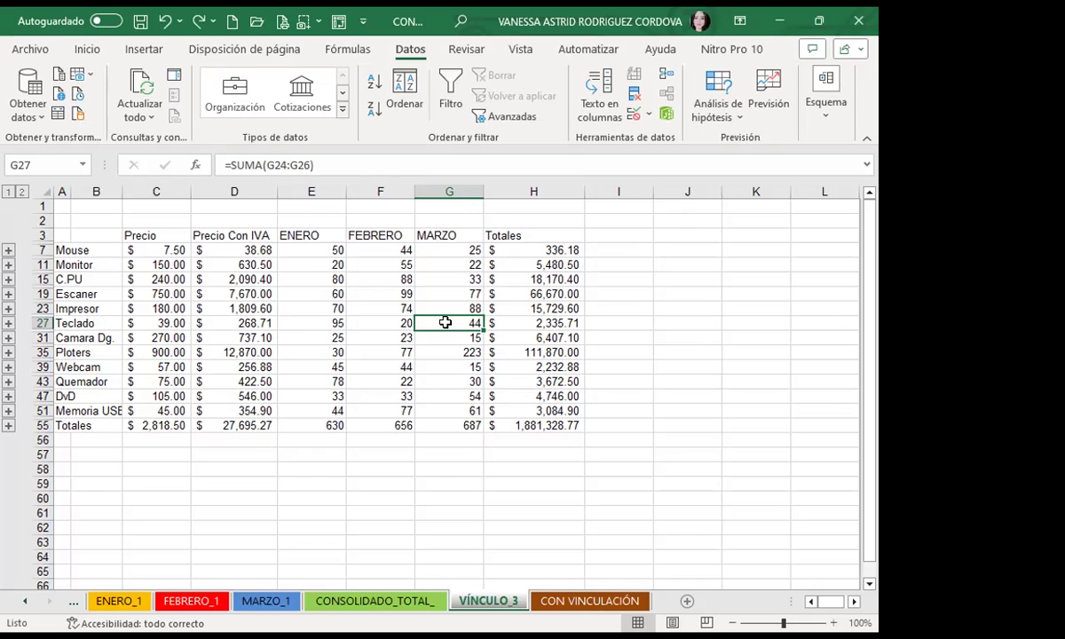
{"action": "left_click", "coordinate": [21, 193]}
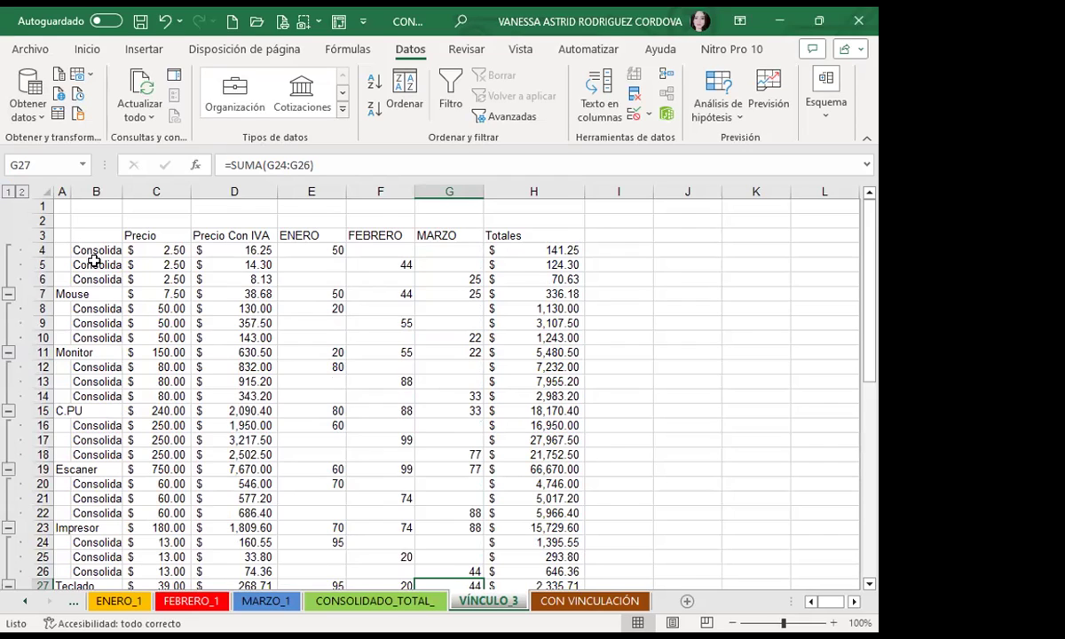
{"action": "left_click", "coordinate": [7, 192]}
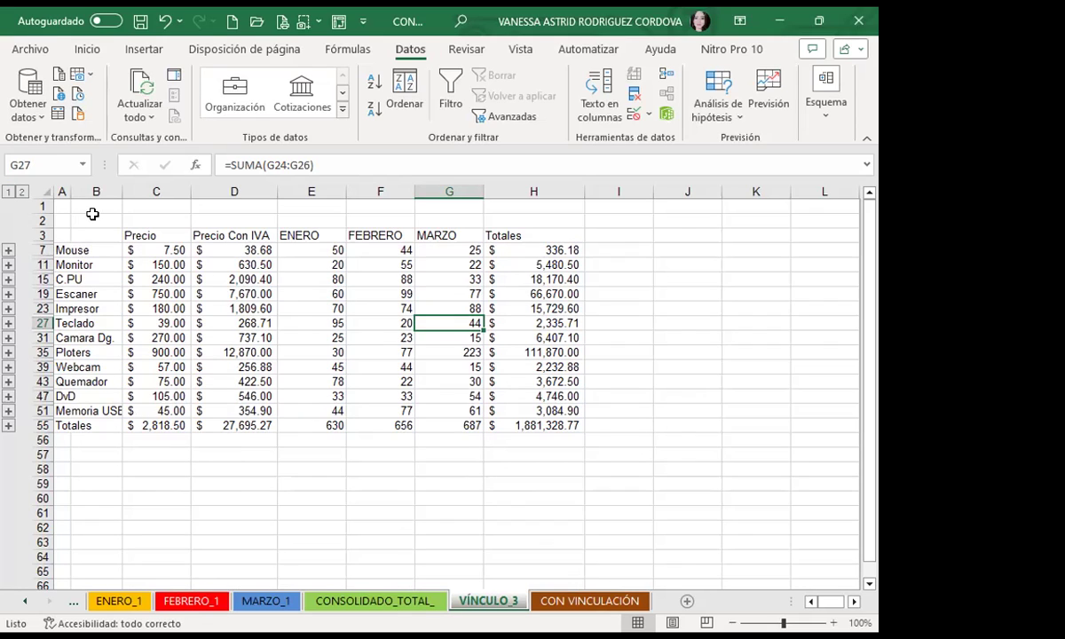
{"action": "left_click", "coordinate": [153, 249]}
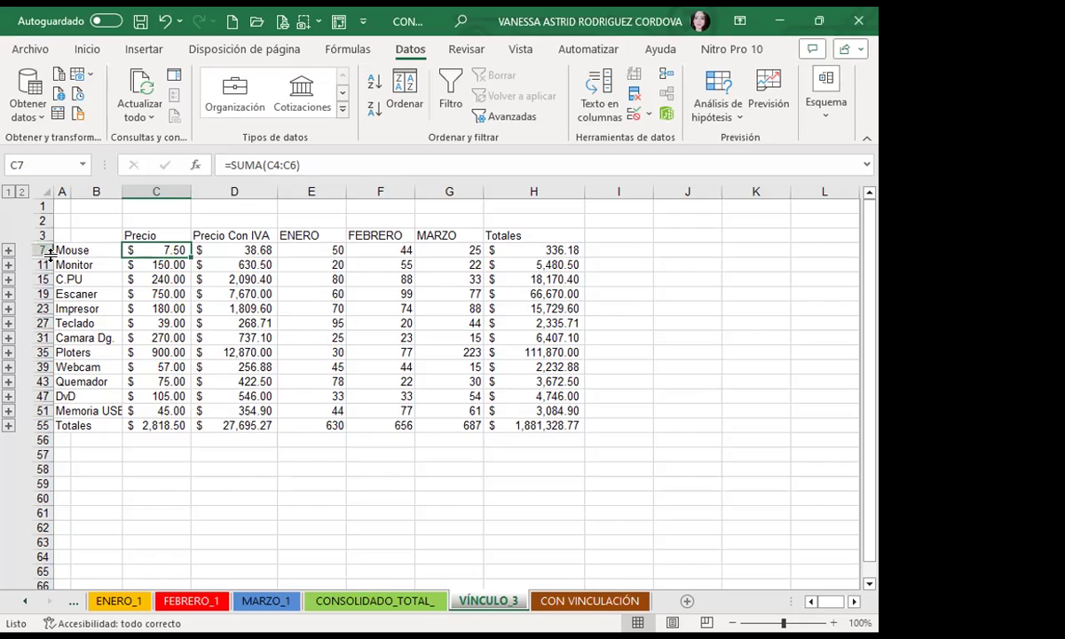
{"action": "left_click", "coordinate": [21, 192]}
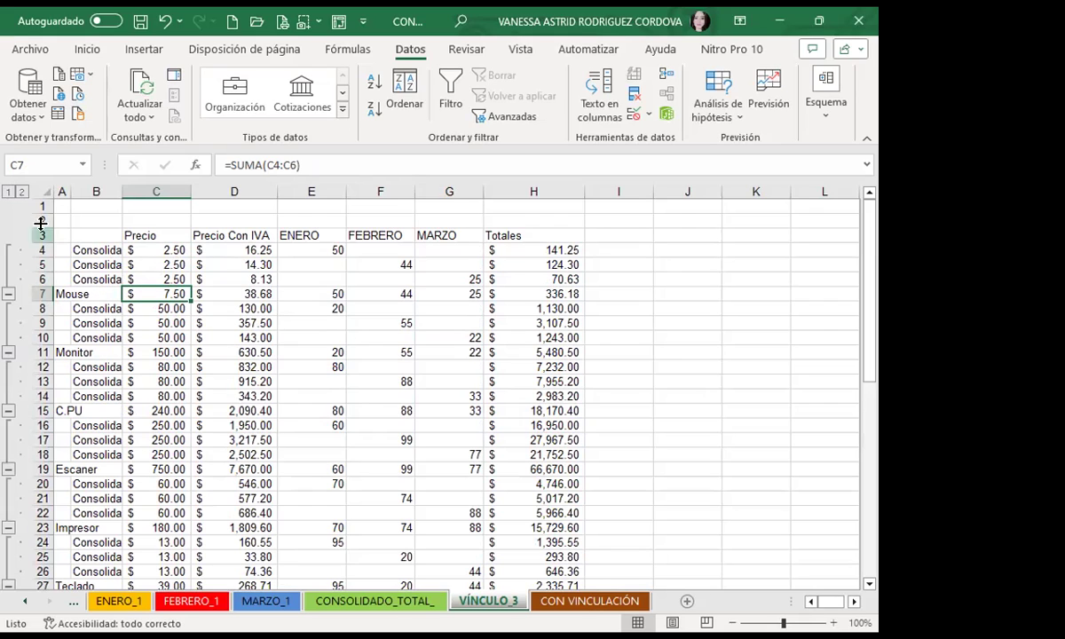
{"action": "left_click", "coordinate": [11, 190]}
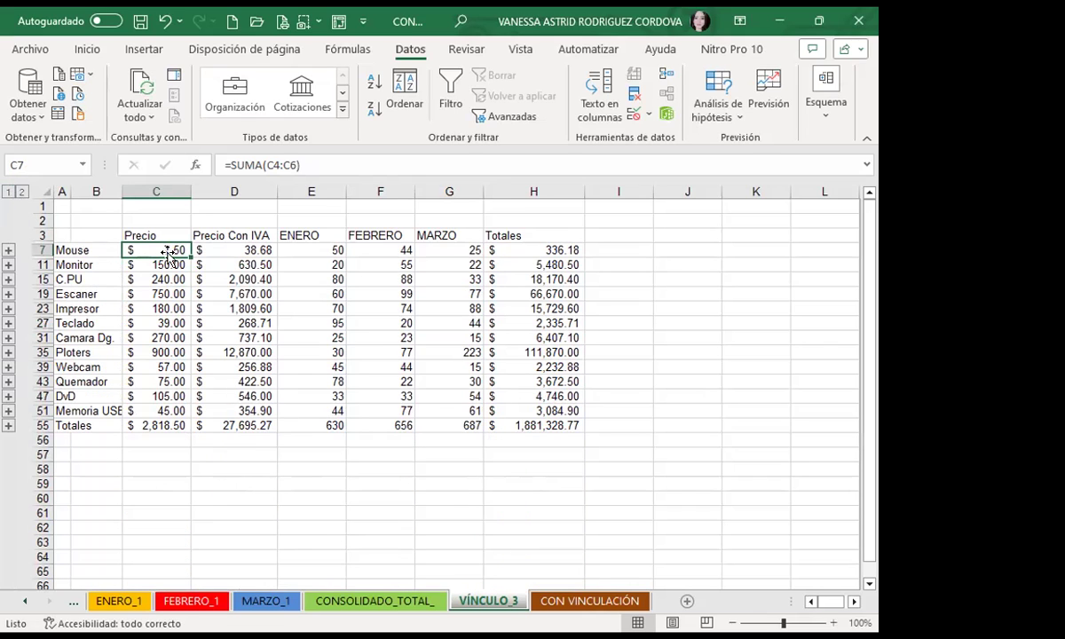
{"action": "left_click", "coordinate": [105, 602]}
{"action": "left_click", "coordinate": [155, 254]}
{"action": "left_click", "coordinate": [190, 601]}
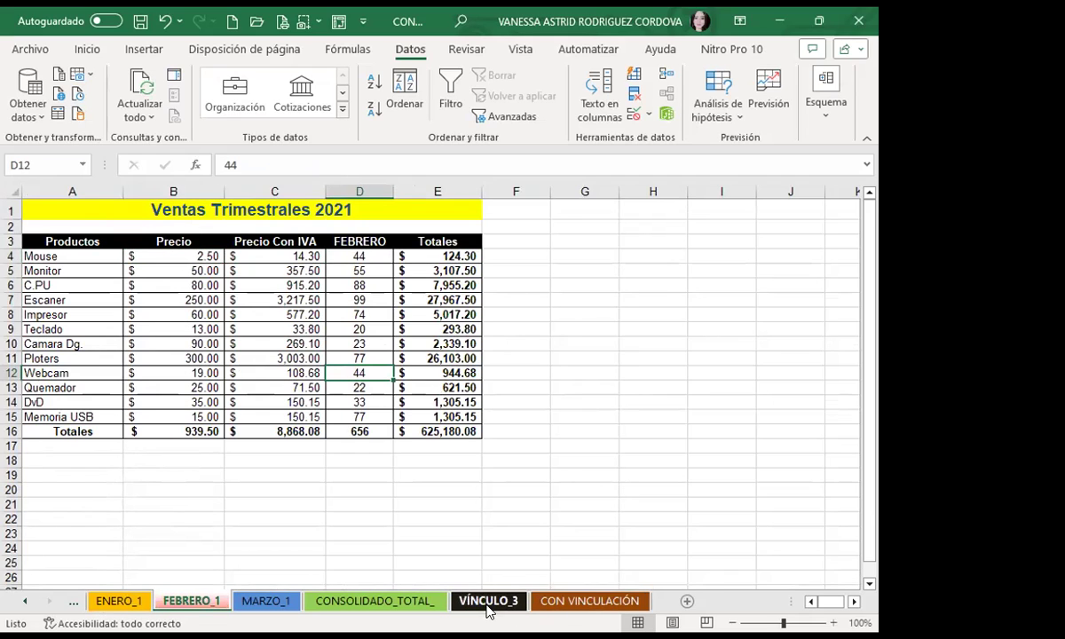
{"action": "left_click", "coordinate": [487, 601]}
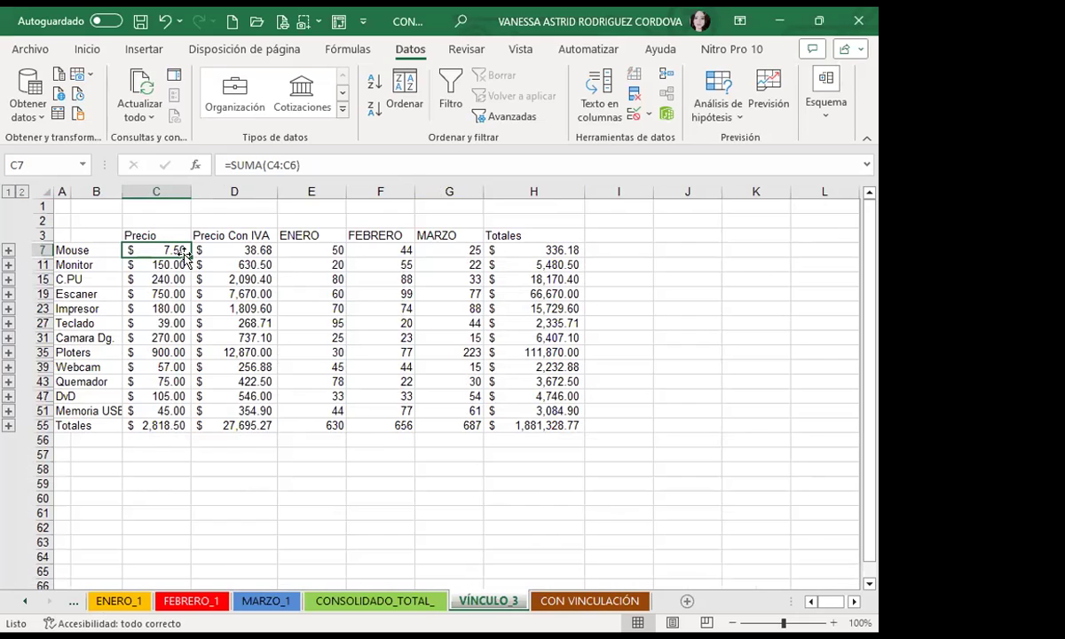
{"action": "left_click", "coordinate": [25, 601]}
{"action": "left_click", "coordinate": [161, 604]}
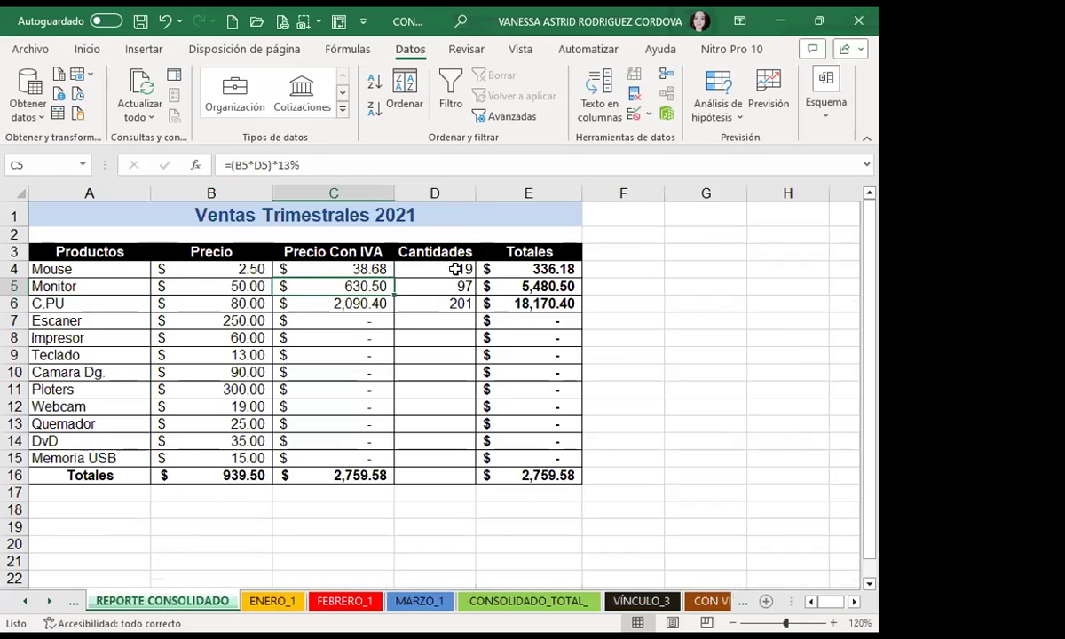
{"action": "left_click", "coordinate": [523, 269]}
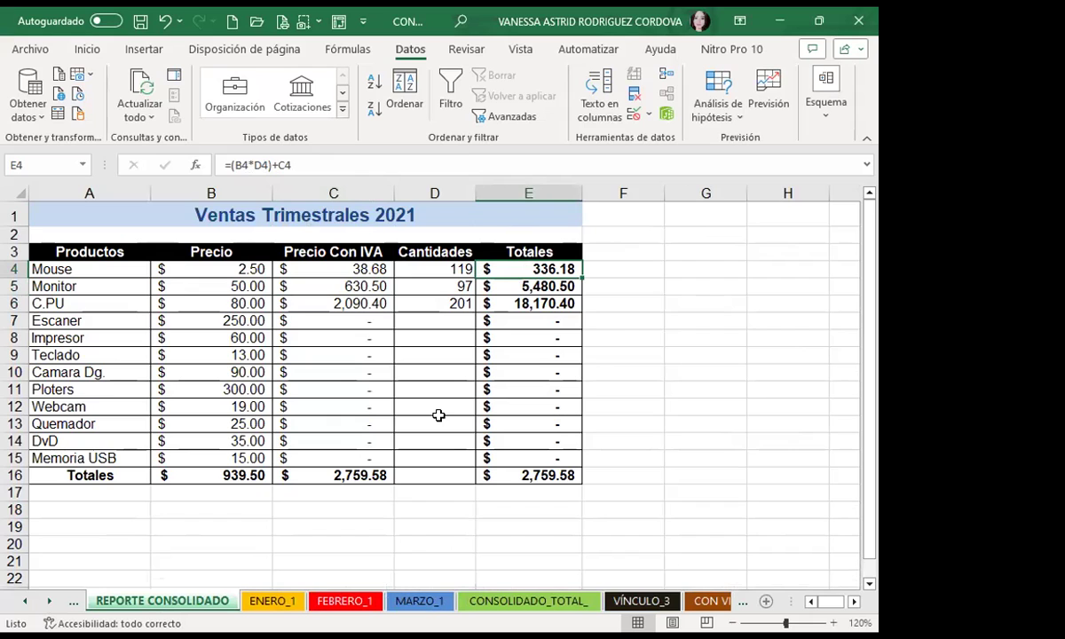
{"action": "left_click", "coordinate": [635, 601]}
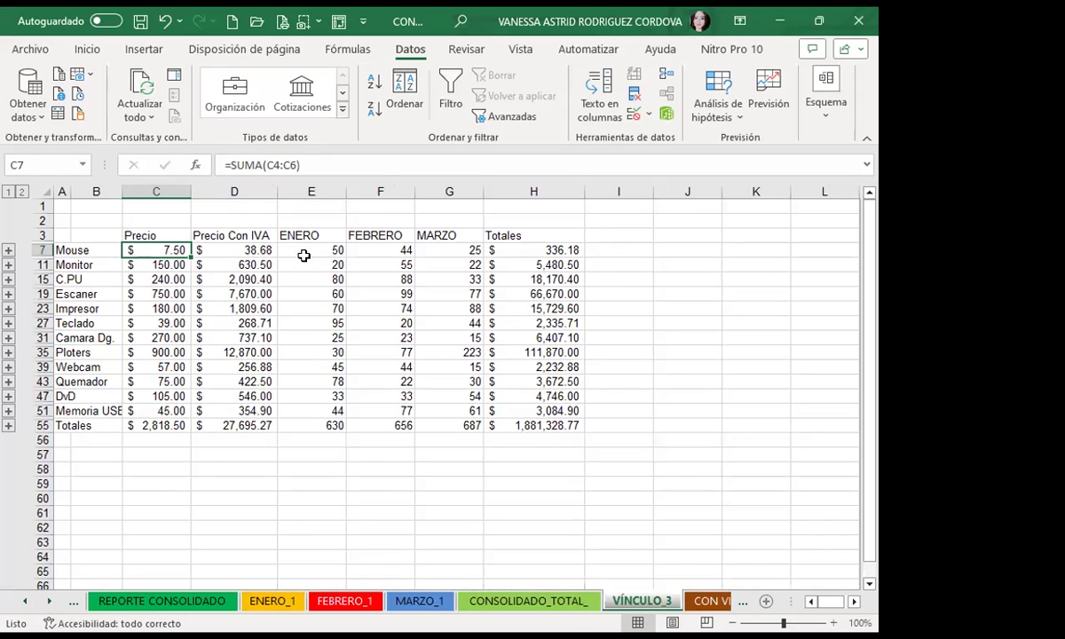
Step: Expand the outline to level 2 and inspect Mouse's =SUMA(C4:C6) in C7 and its FEBRERO_1 link in C5
{"action": "left_click", "coordinate": [515, 250]}
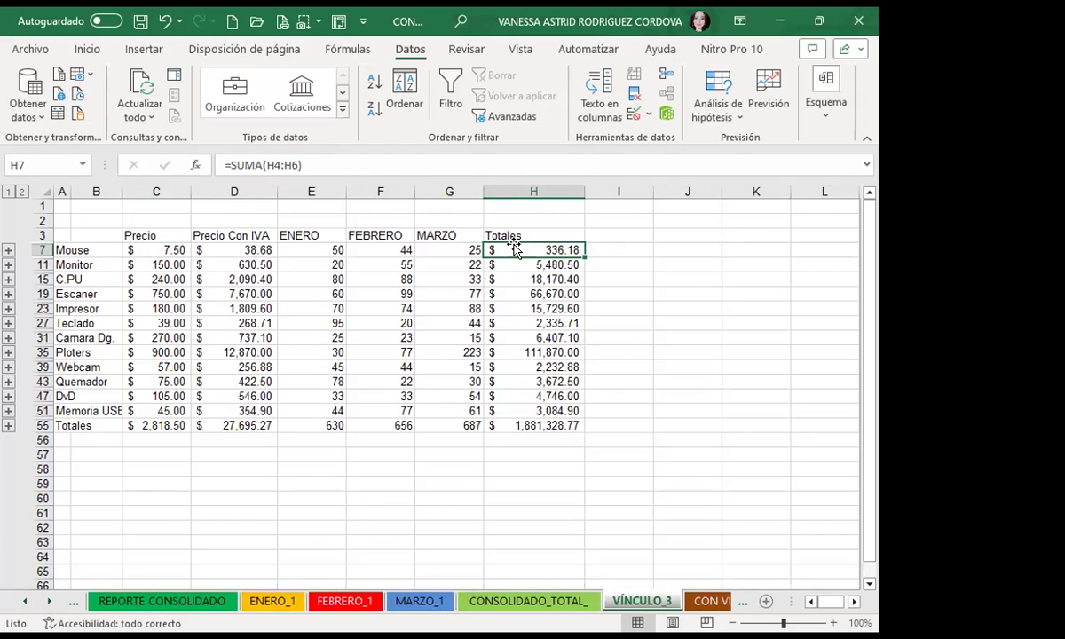
{"action": "left_click", "coordinate": [22, 193]}
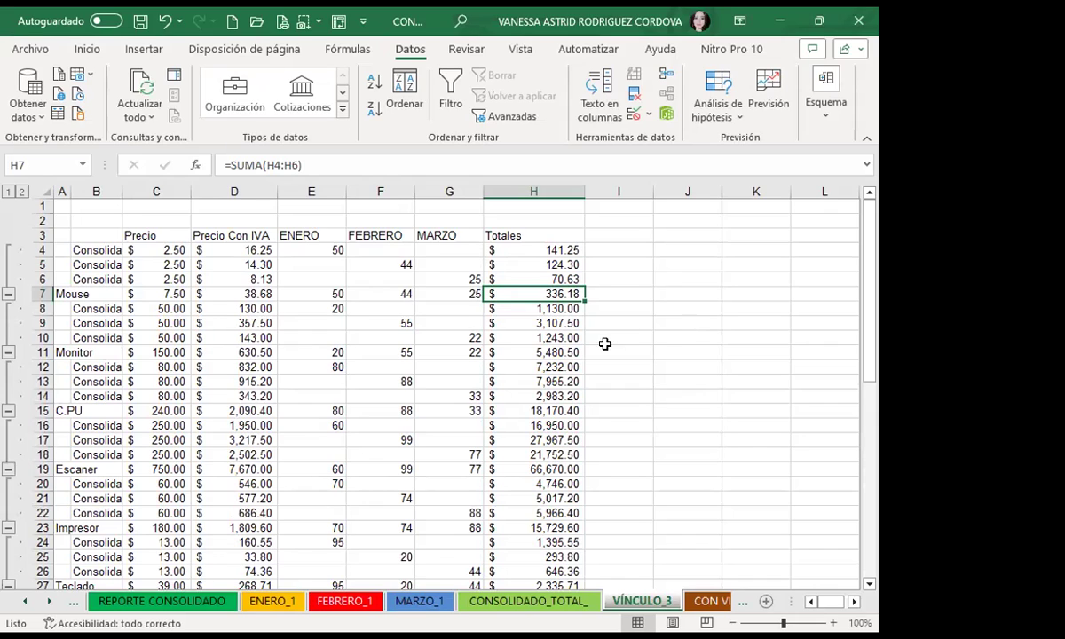
{"action": "left_click", "coordinate": [151, 291]}
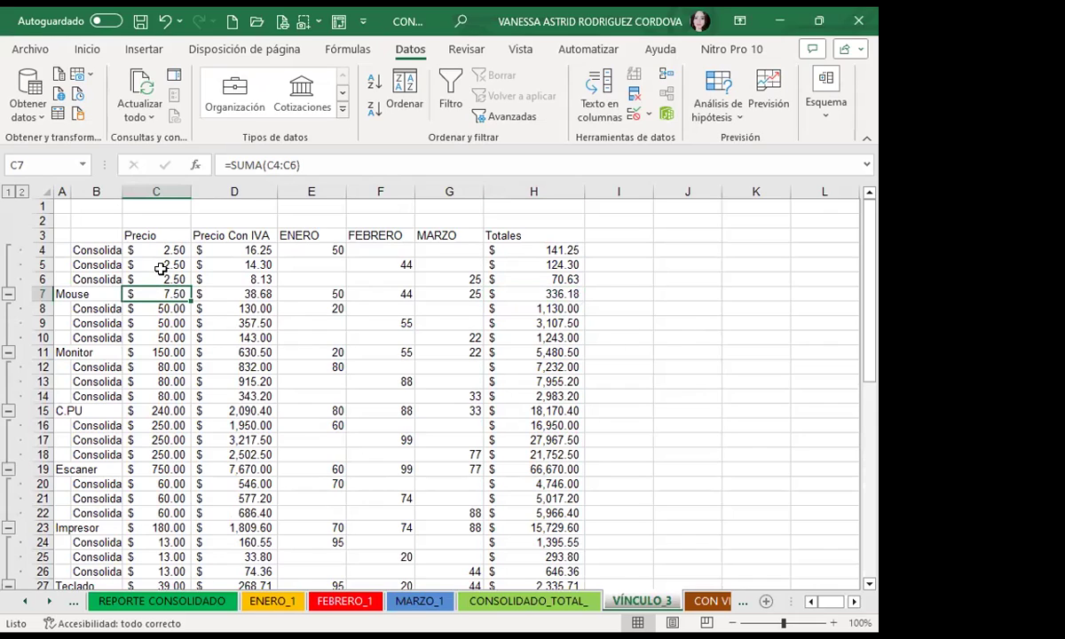
{"action": "left_click", "coordinate": [157, 265]}
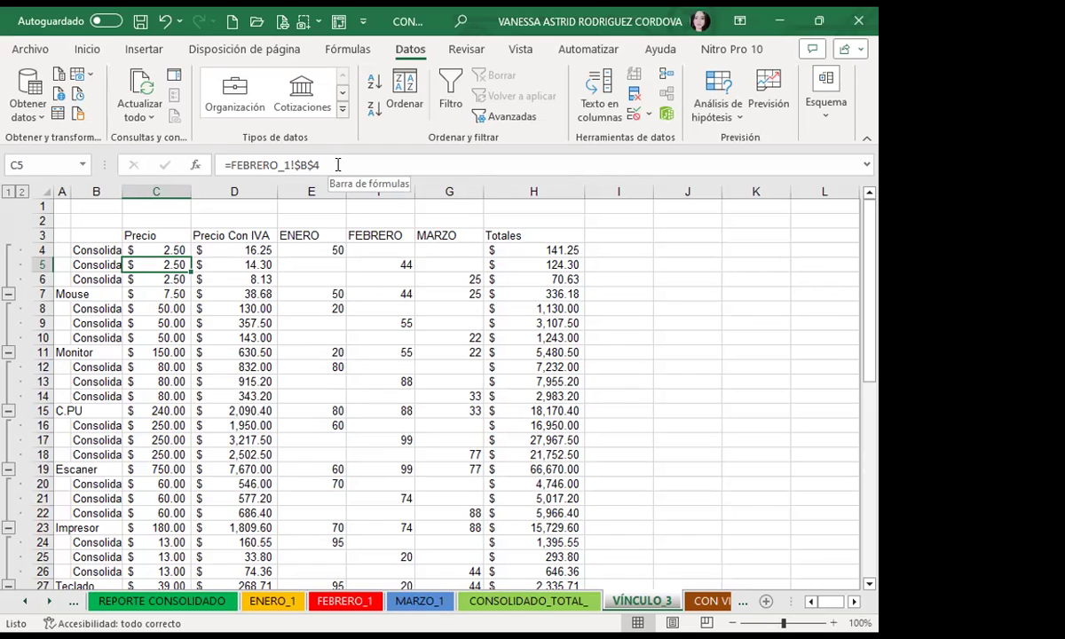
Step: Collapse the outline to level 1 and move the active cell to empty cell J55
{"action": "left_click", "coordinate": [8, 192]}
{"action": "left_click", "coordinate": [684, 452]}
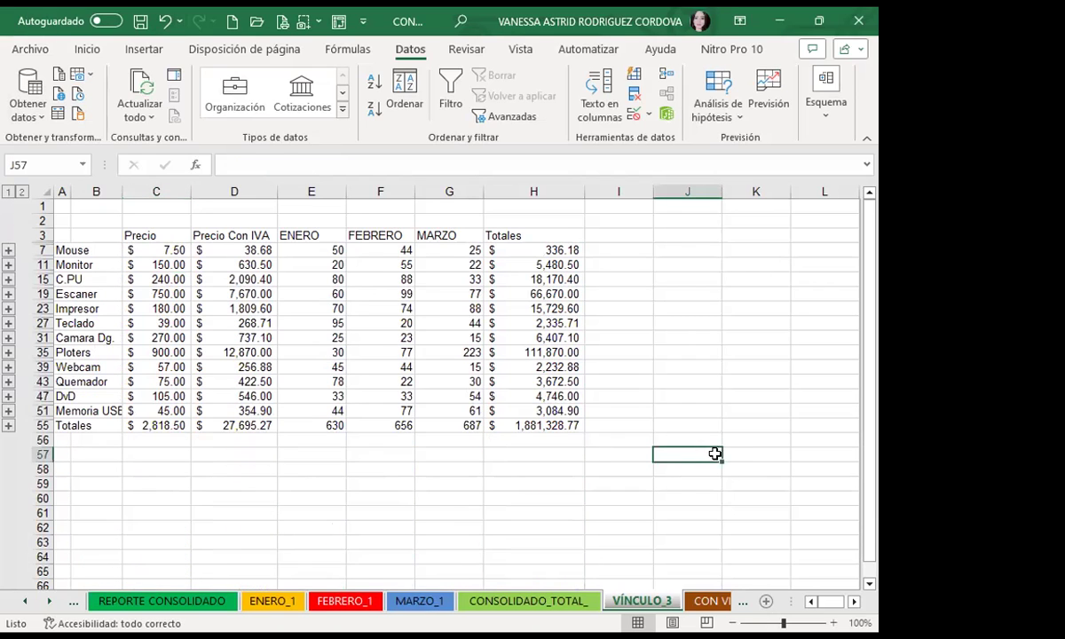
{"action": "key", "text": "Up"}
{"action": "key", "text": "Up"}
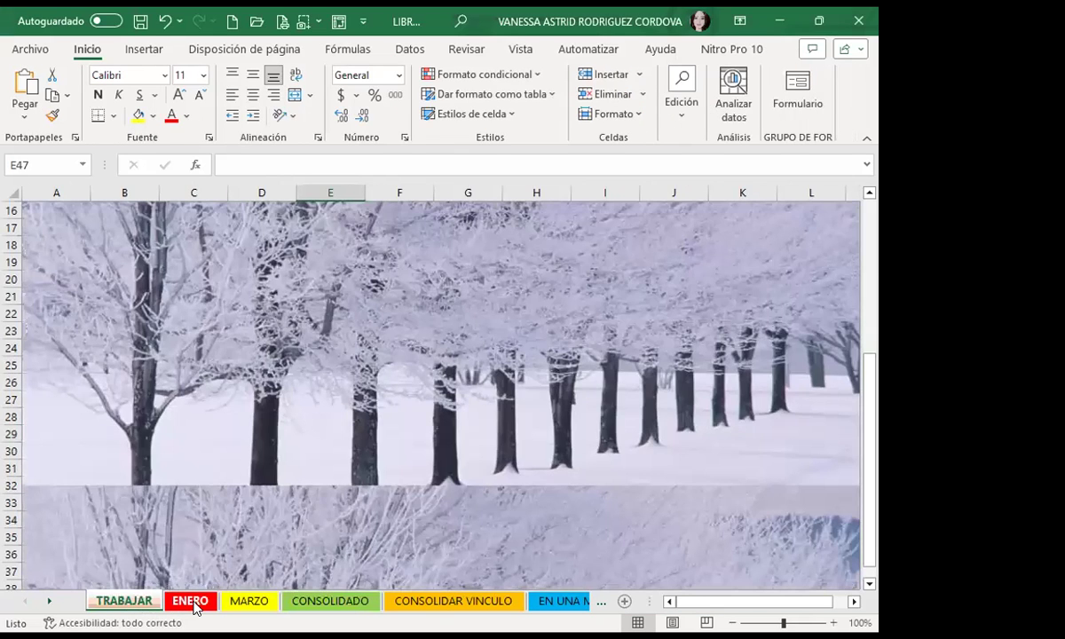
Step: Look over the ENERO and MARZO tables and empty CONSOLIDADO sheet, ending on EN UNA MISMA HOJA
{"action": "left_click", "coordinate": [192, 602]}
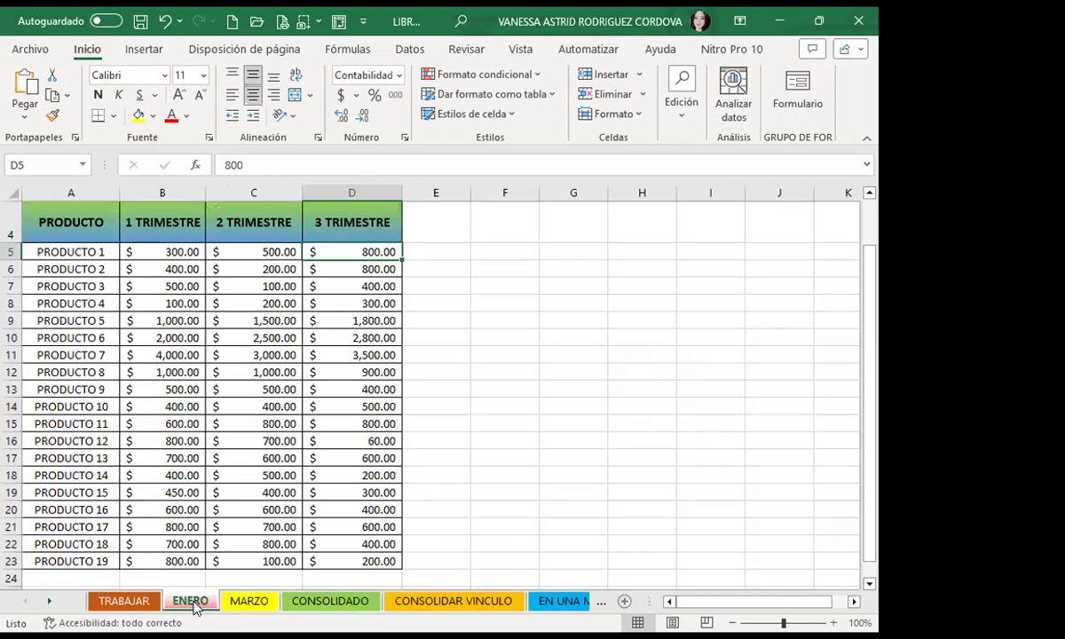
{"action": "left_click_drag", "start_coordinate": [212, 252], "coordinate": [133, 253]}
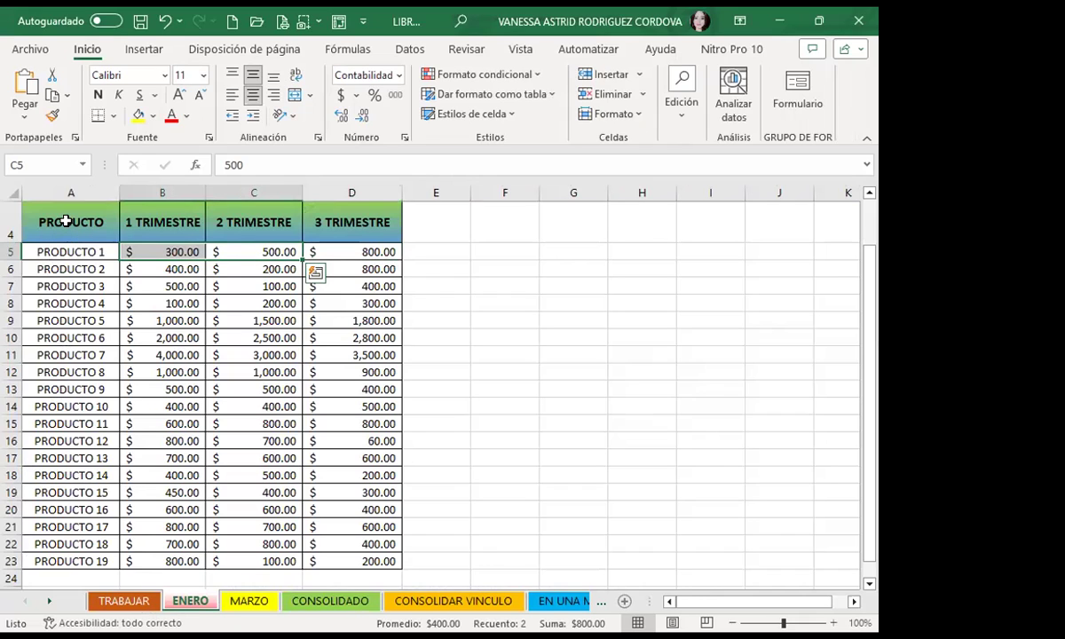
{"action": "left_click", "coordinate": [61, 208]}
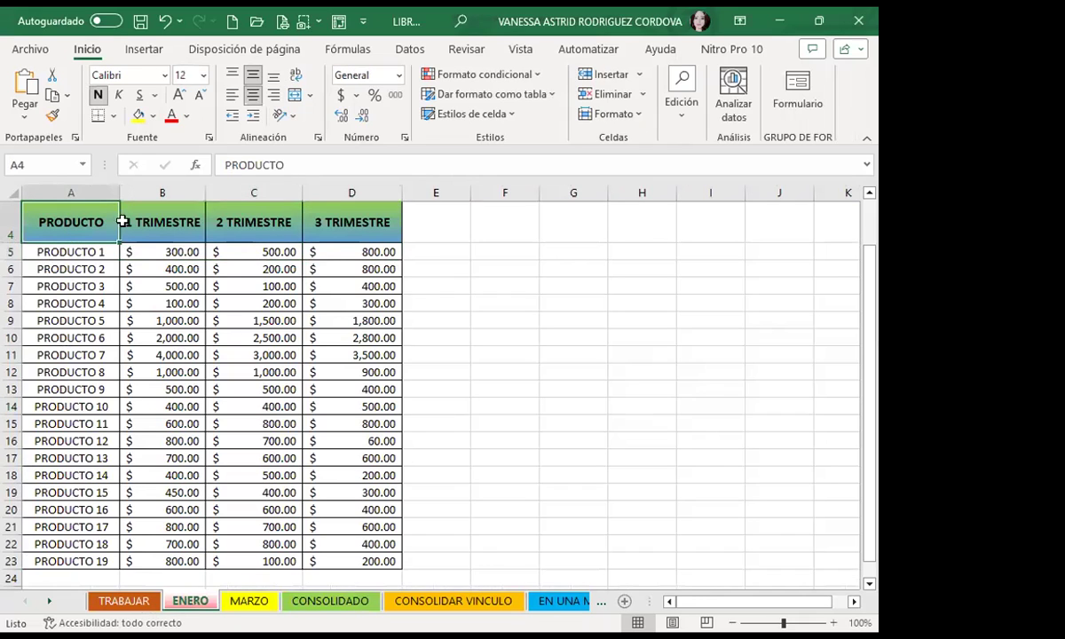
{"action": "left_click", "coordinate": [235, 600]}
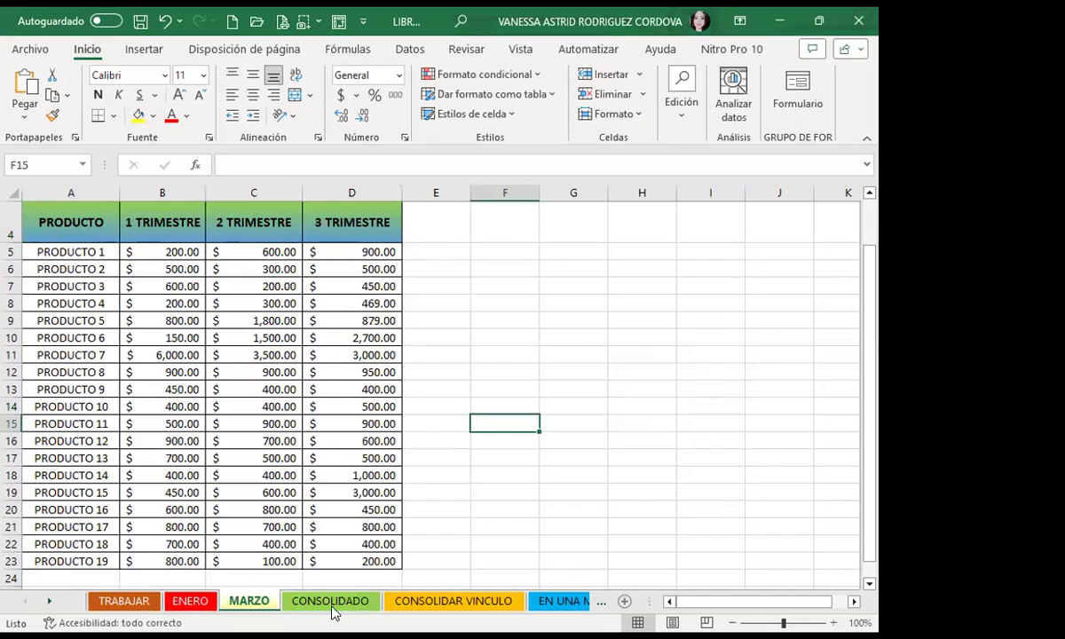
{"action": "left_click", "coordinate": [330, 601]}
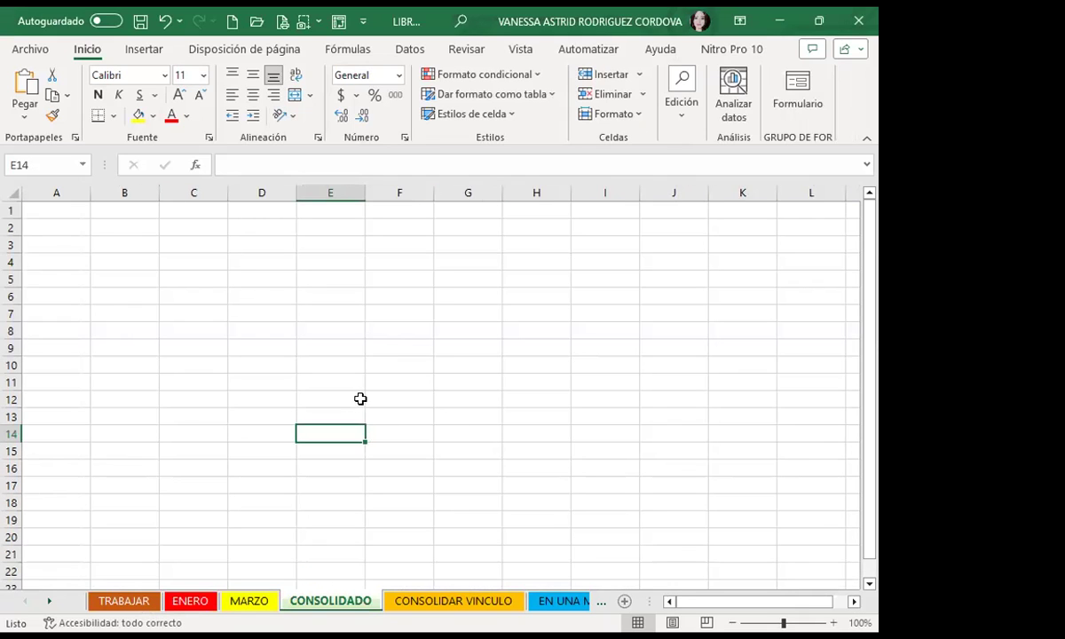
{"action": "left_click", "coordinate": [543, 602]}
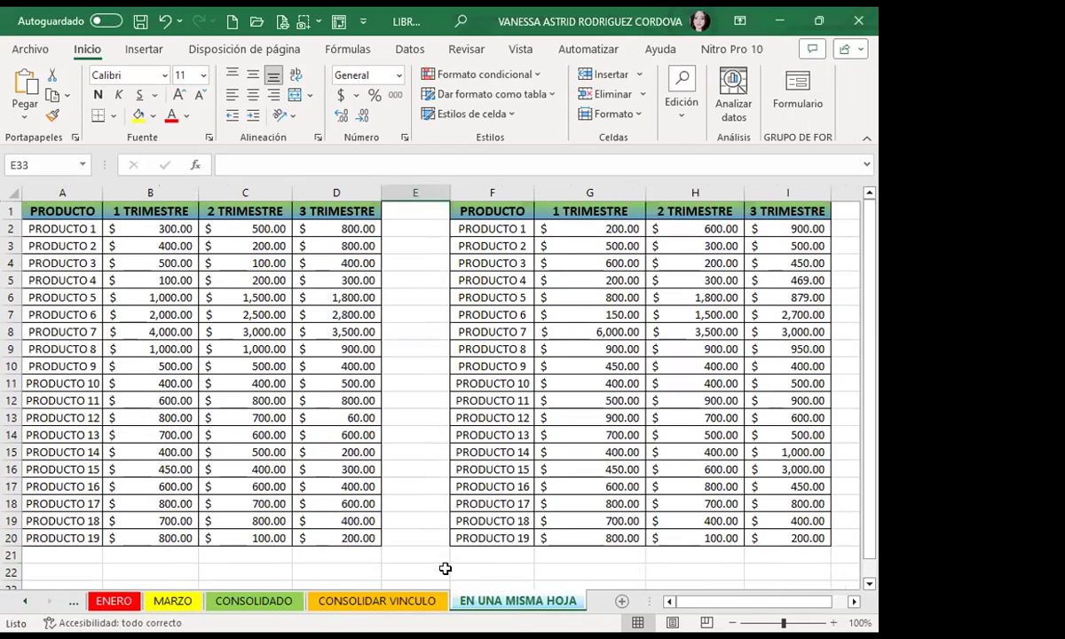
{"action": "scroll", "coordinate": [319, 410], "scroll_direction": "down", "scroll_amount": 2}
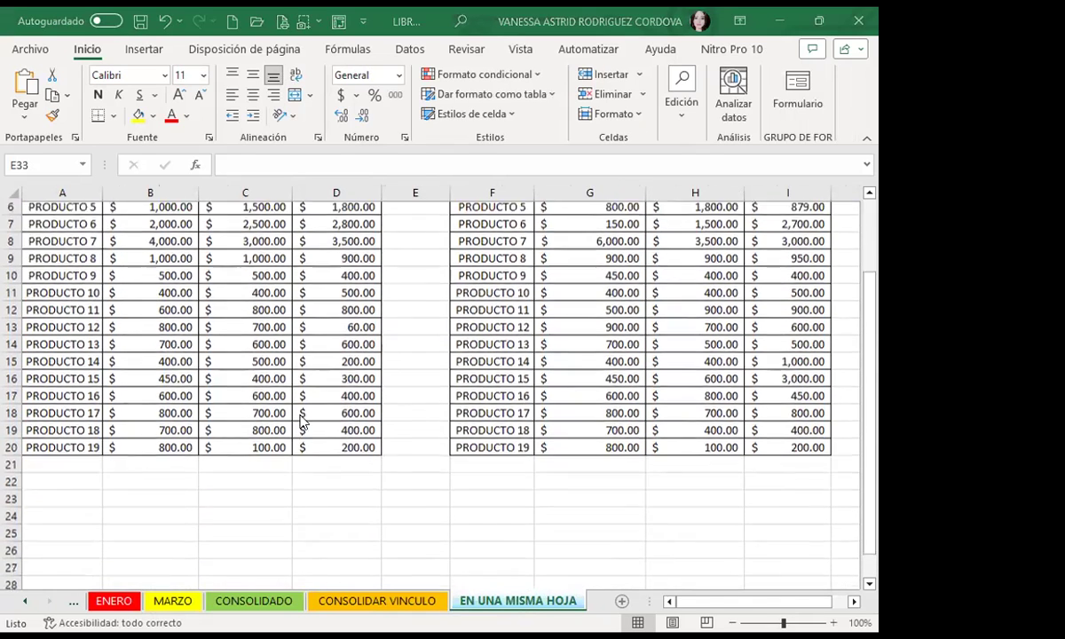
{"action": "left_click", "coordinate": [275, 510]}
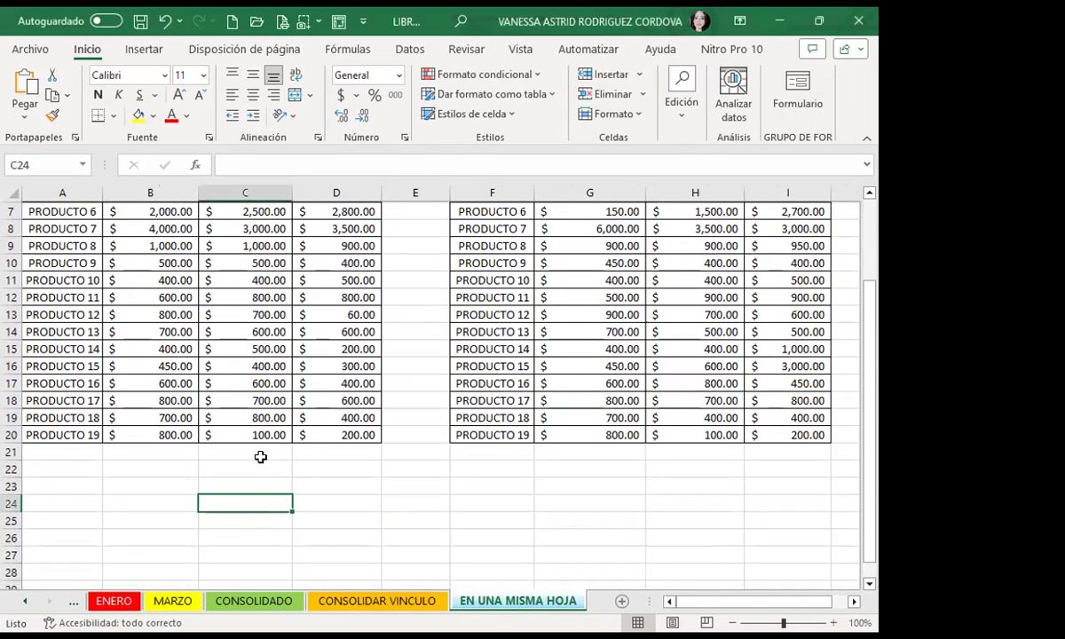
{"action": "scroll", "coordinate": [261, 456], "scroll_direction": "up", "scroll_amount": 2}
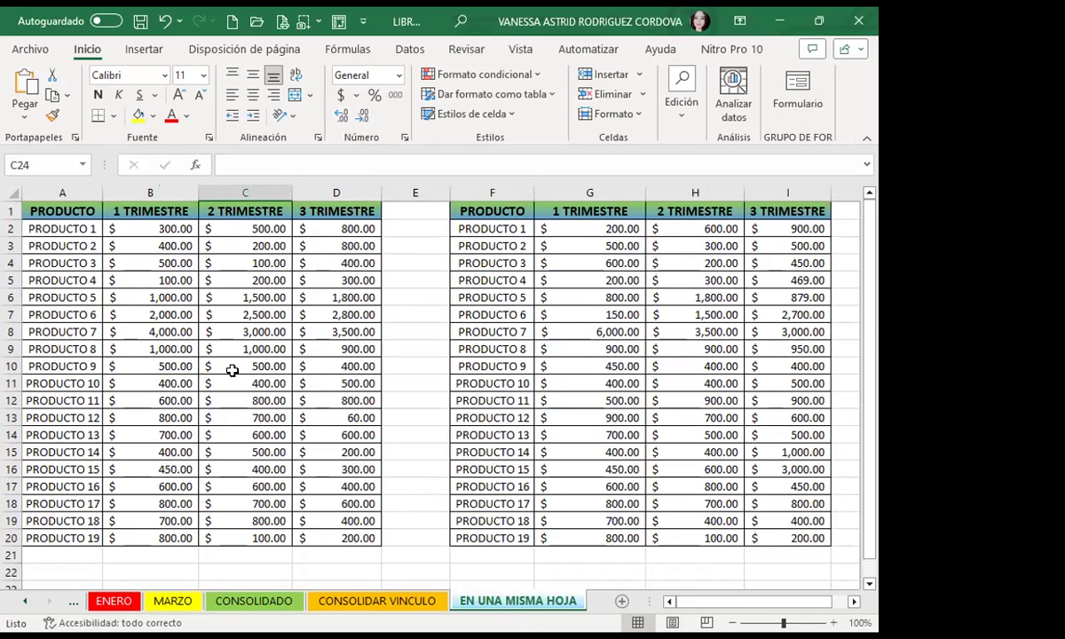
{"action": "left_click", "coordinate": [476, 333]}
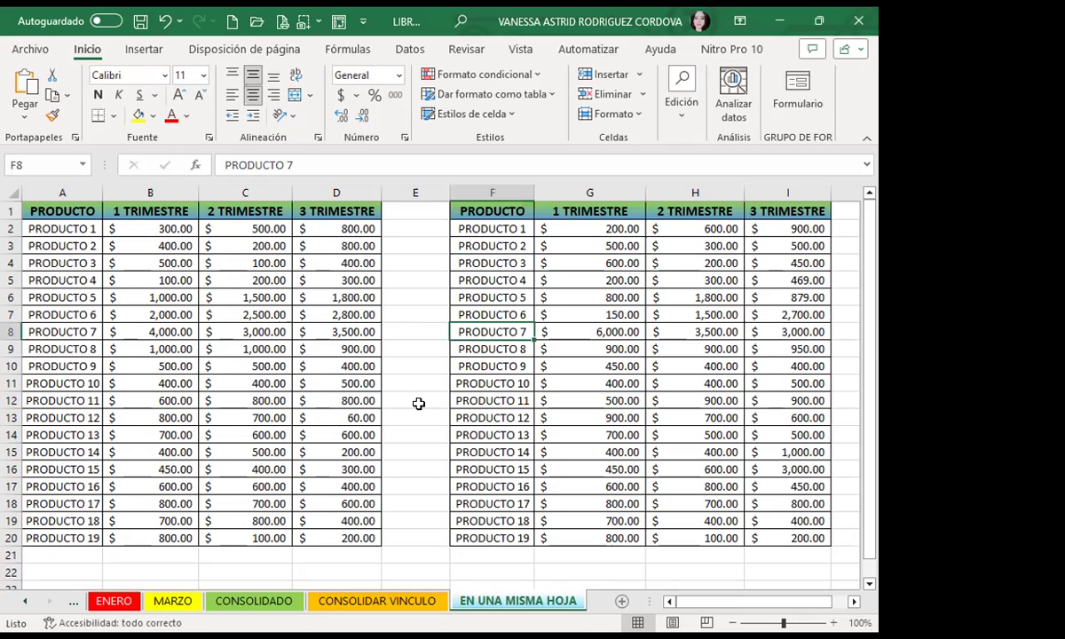
{"action": "scroll", "coordinate": [418, 404], "scroll_direction": "down", "scroll_amount": 2}
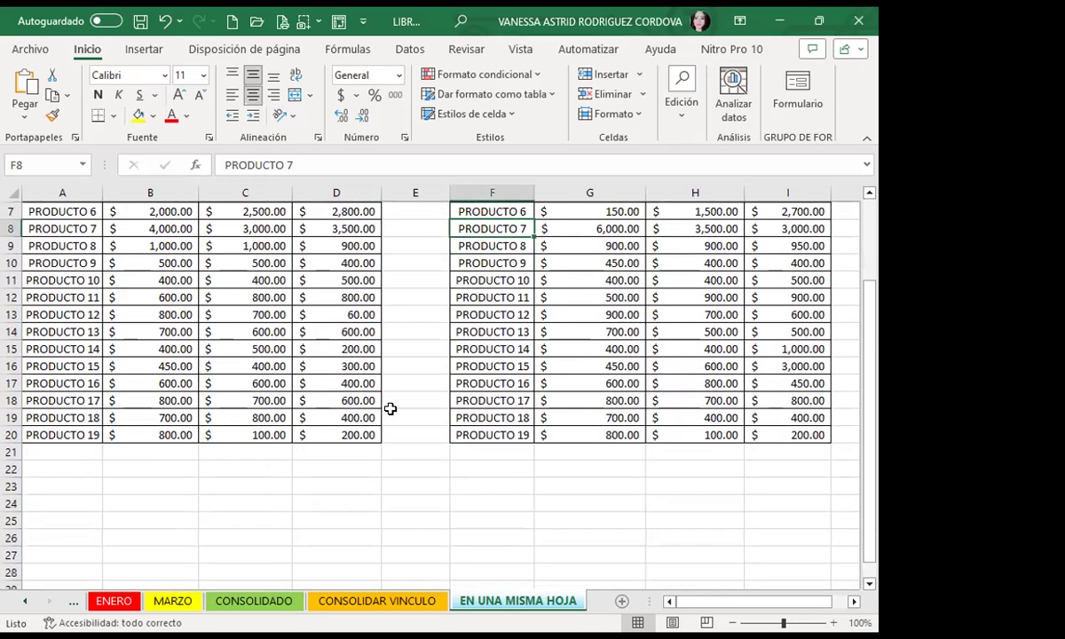
{"action": "scroll", "coordinate": [391, 408], "scroll_direction": "down", "scroll_amount": 1}
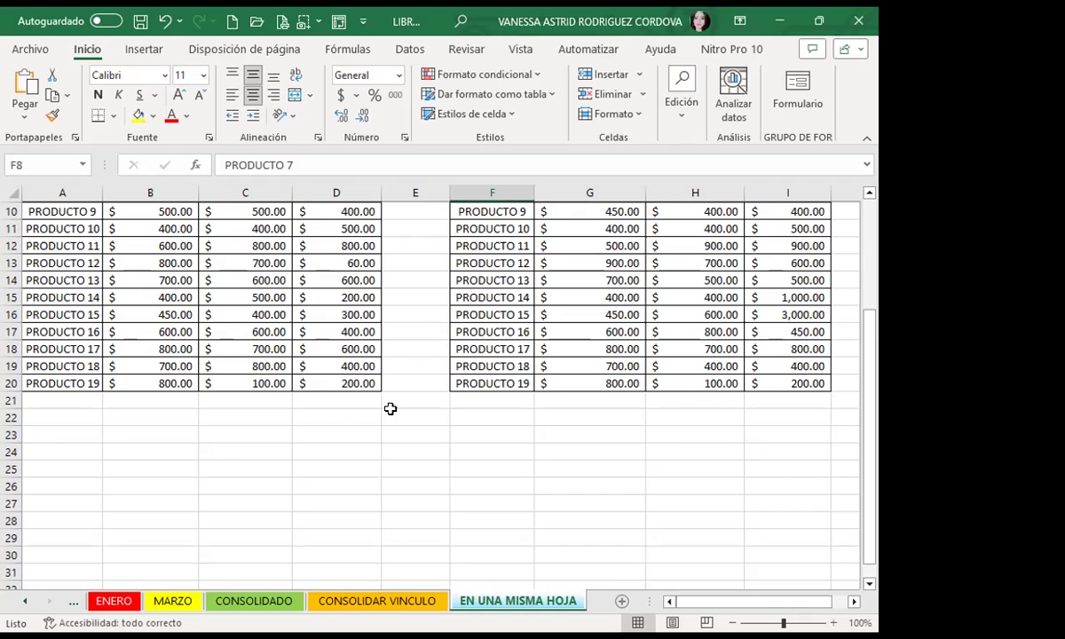
{"action": "left_click", "coordinate": [145, 454]}
{"action": "scroll", "coordinate": [155, 431], "scroll_direction": "up", "scroll_amount": 2}
Step: Open Consolidar from cell B9 and remove both old source references
{"action": "scroll", "coordinate": [169, 391], "scroll_direction": "up", "scroll_amount": 1}
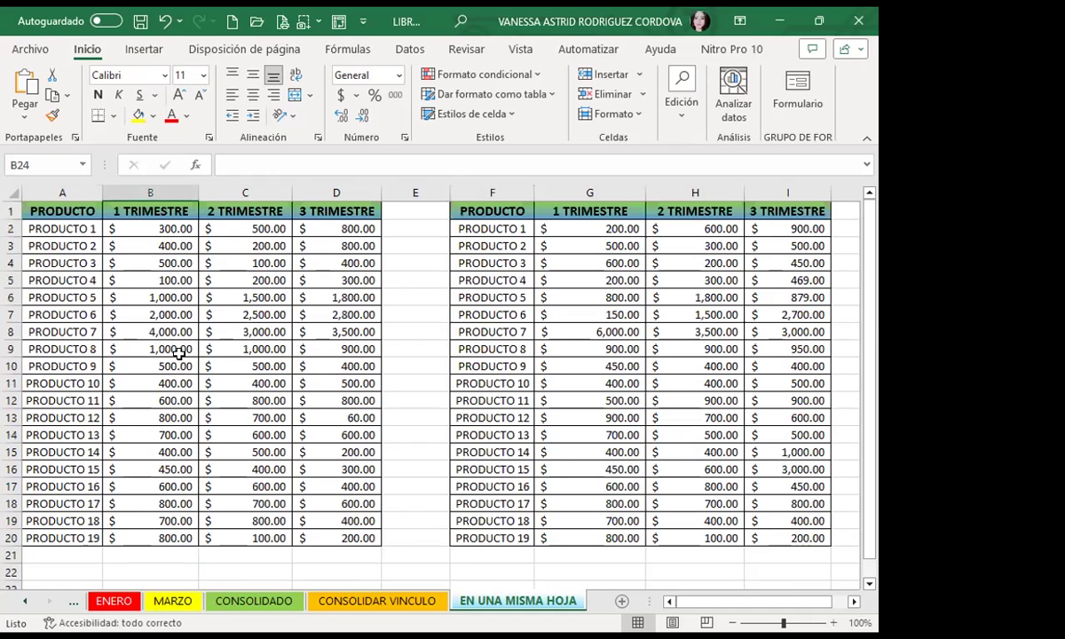
{"action": "left_click", "coordinate": [180, 351]}
{"action": "left_click", "coordinate": [410, 49]}
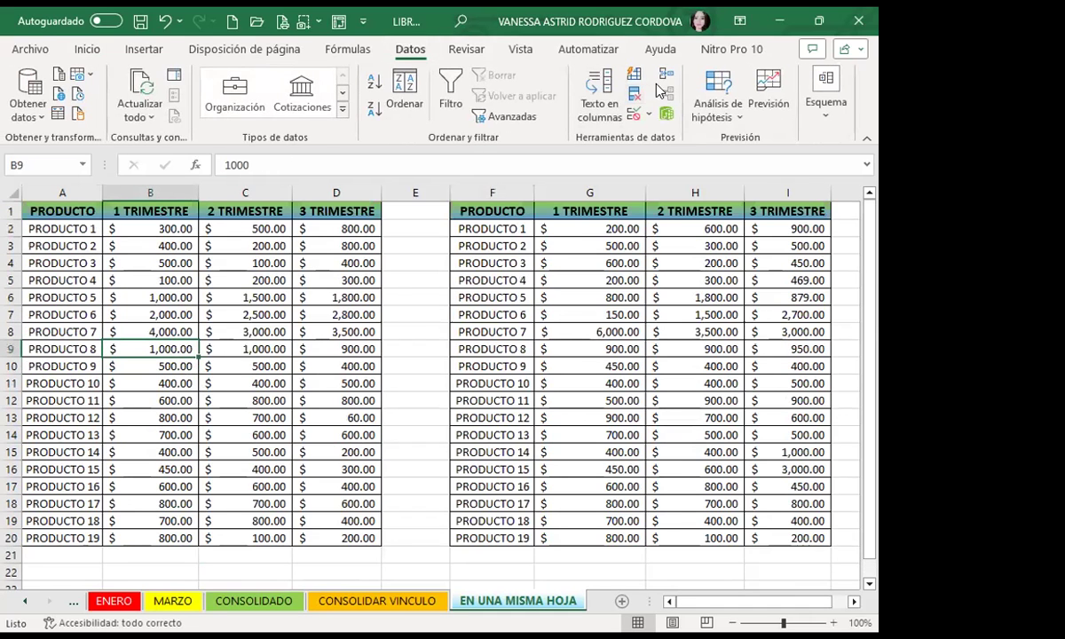
{"action": "left_click", "coordinate": [664, 80]}
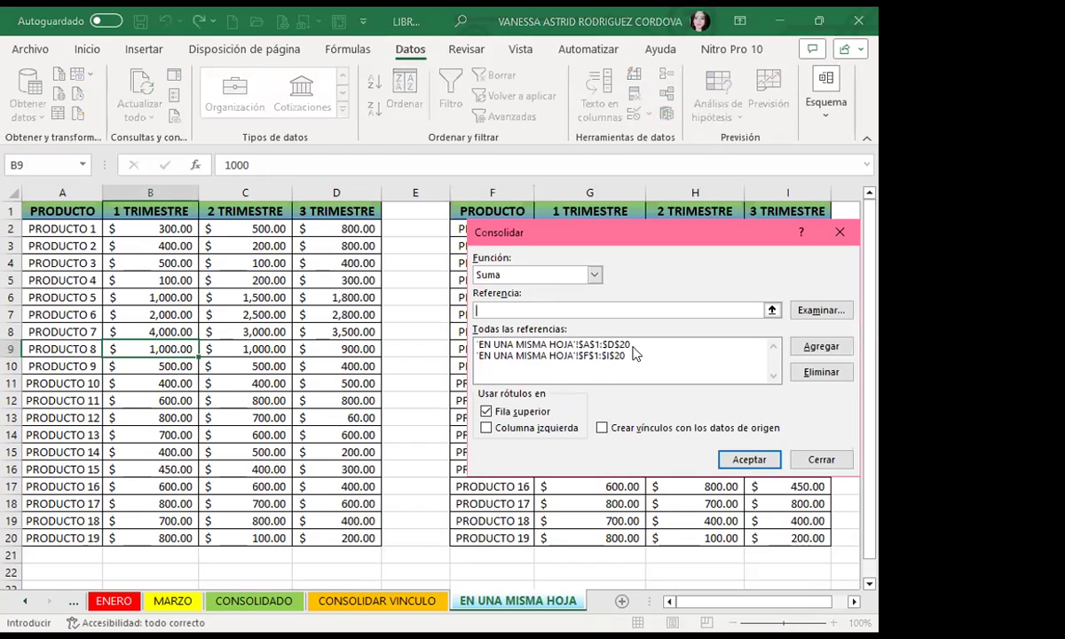
{"action": "left_click", "coordinate": [577, 344]}
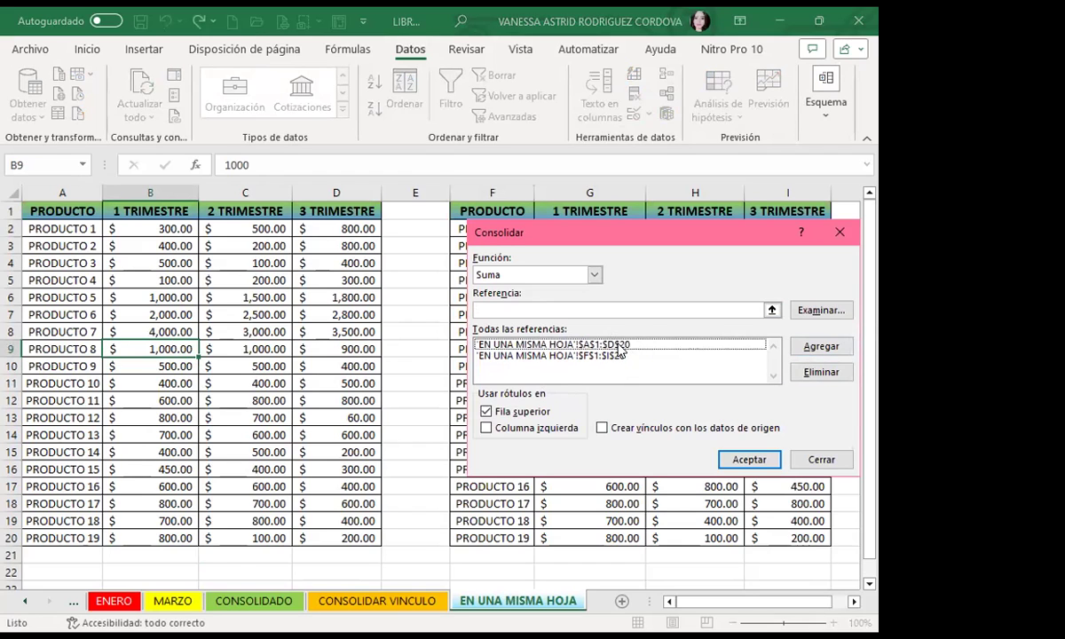
{"action": "left_click", "coordinate": [816, 372]}
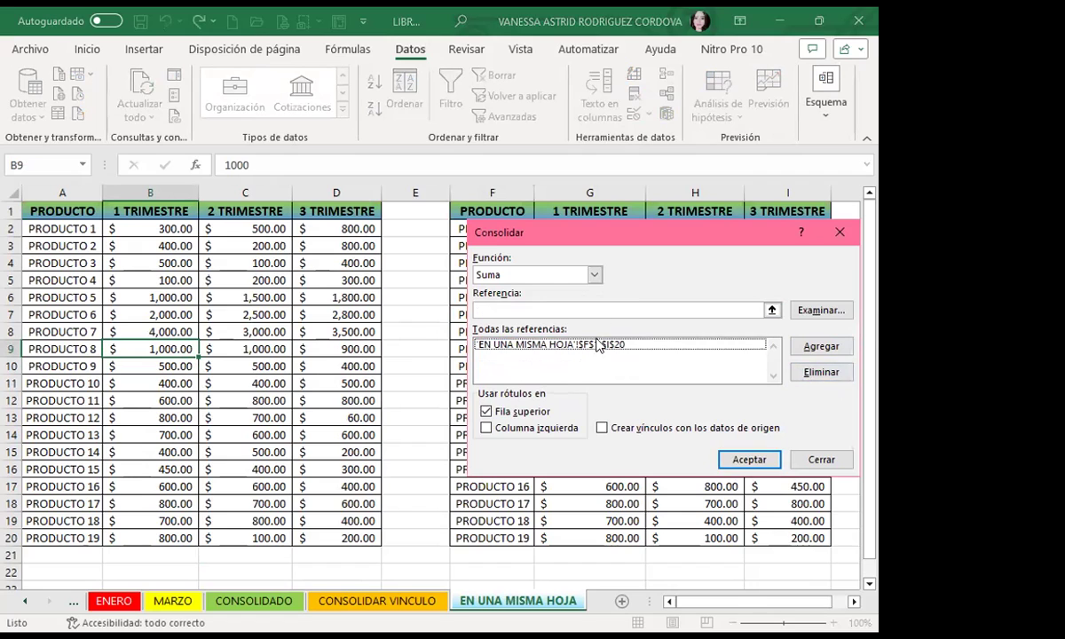
{"action": "left_click", "coordinate": [817, 372]}
Step: Add tables A1:D20 and F1:I20 as consolidation sources
{"action": "left_click", "coordinate": [502, 310]}
{"action": "left_click", "coordinate": [49, 210]}
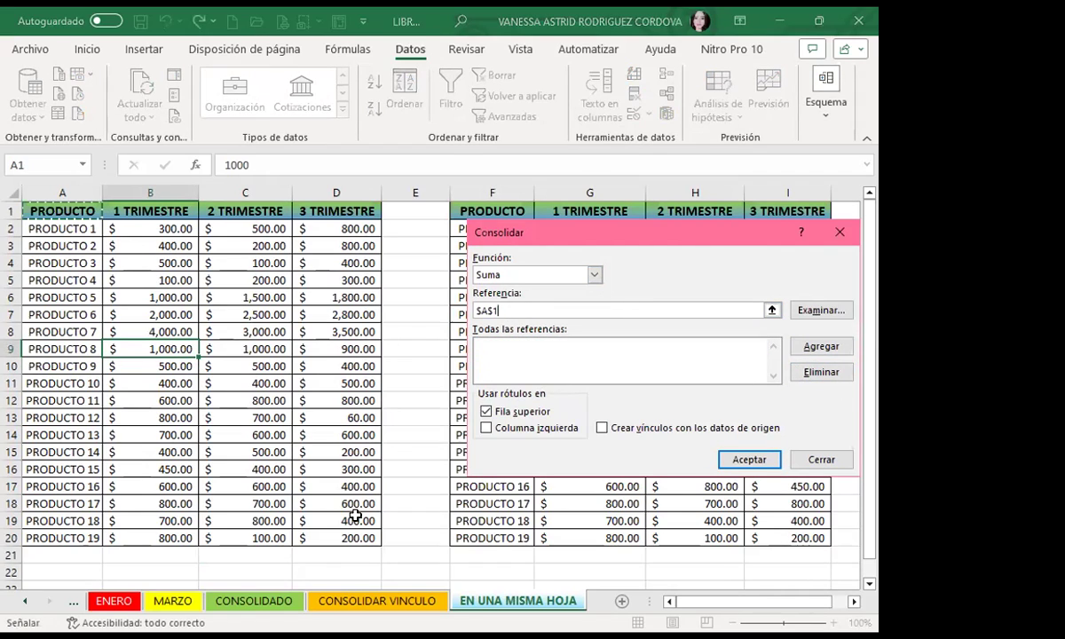
{"action": "key", "text": "ctrl+shift+Right"}
{"action": "key", "text": "ctrl+shift+Down"}
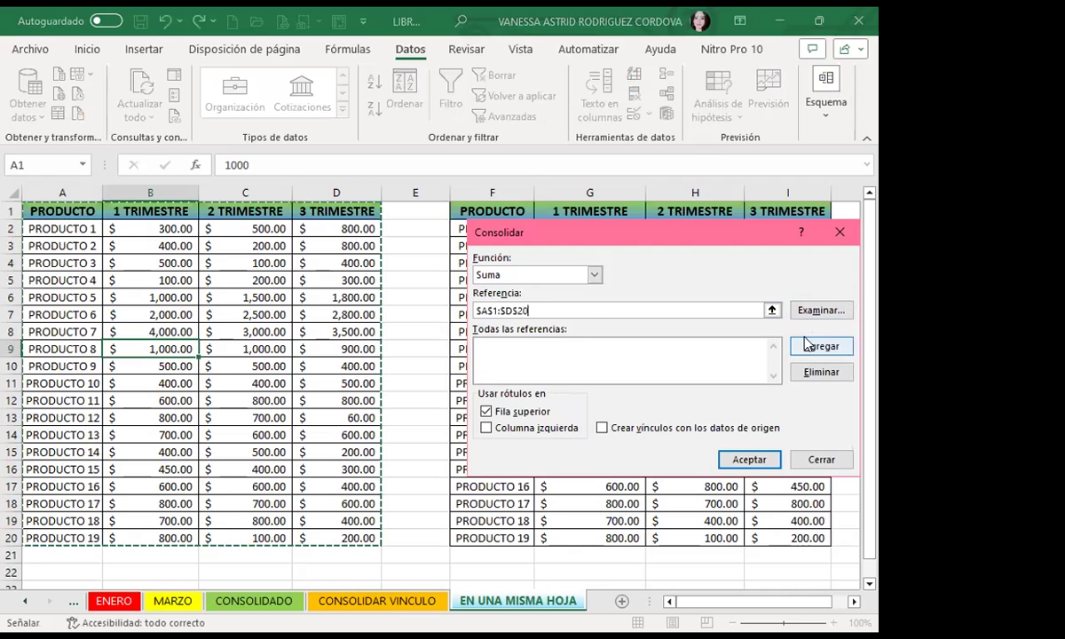
{"action": "left_click", "coordinate": [818, 346]}
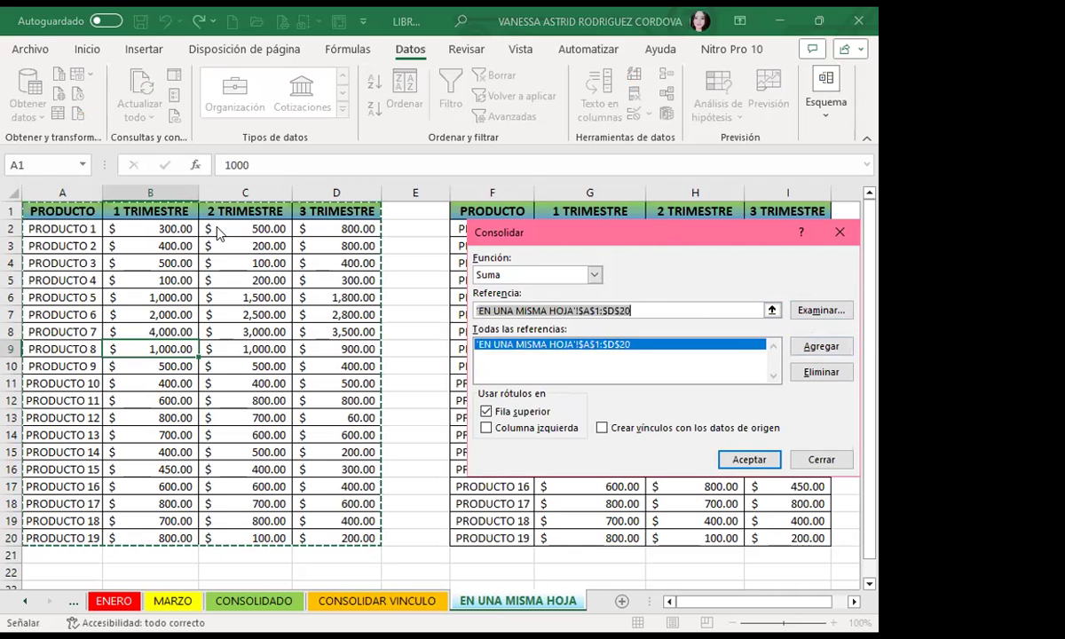
{"action": "left_click_drag", "start_coordinate": [220, 233], "coordinate": [222, 233]}
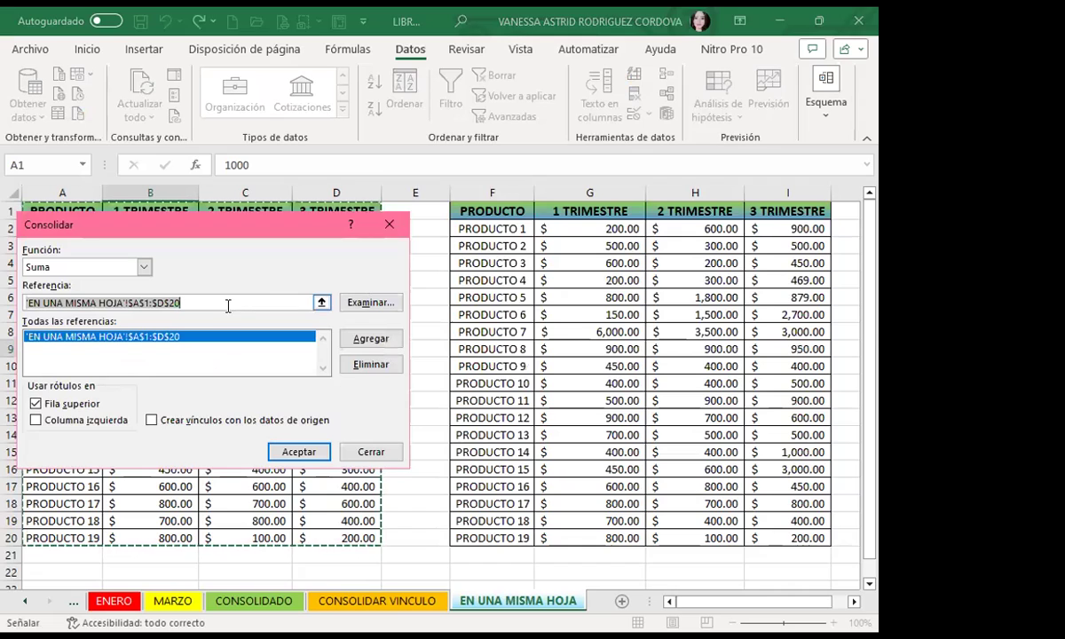
{"action": "key", "text": "BackSpace"}
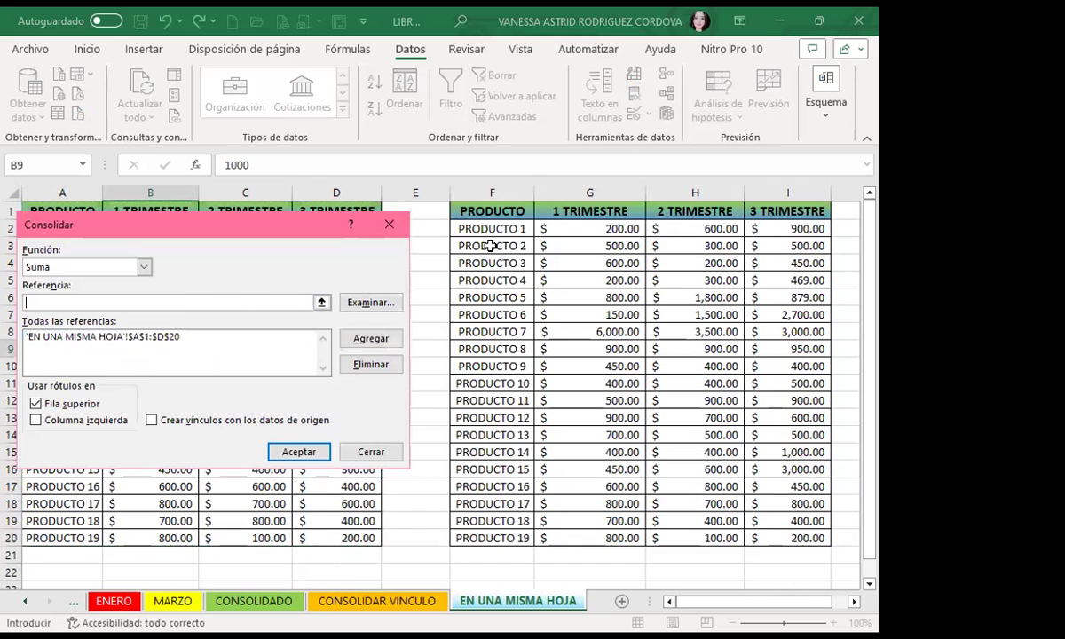
{"action": "left_click_drag", "start_coordinate": [484, 212], "coordinate": [796, 536]}
{"action": "left_click", "coordinate": [370, 338]}
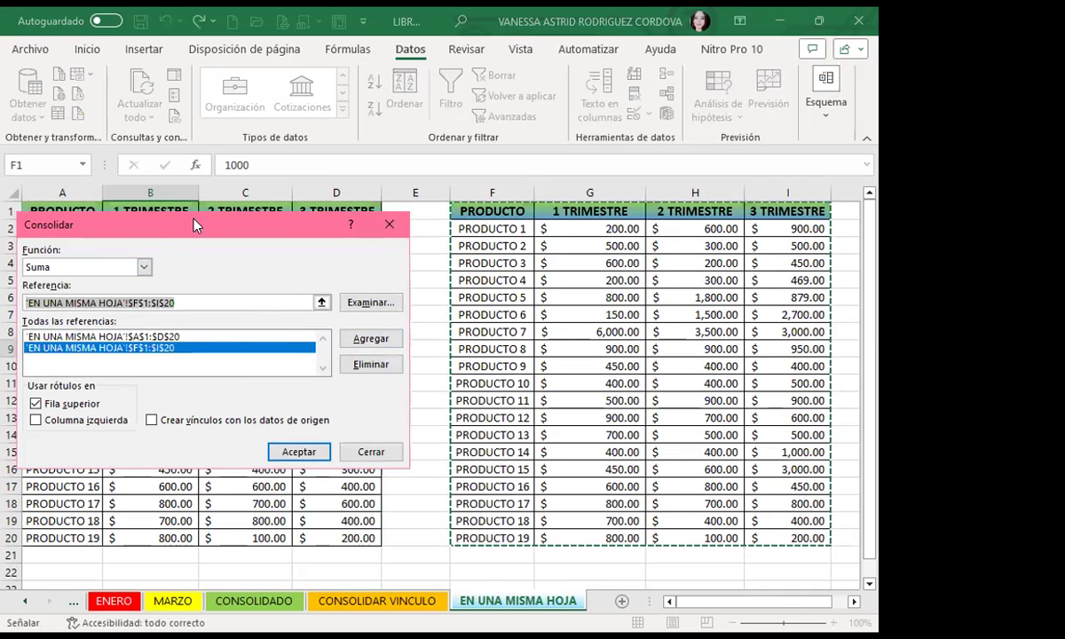
Step: Check Columna izquierda and Crear vínculos, run it, dismiss the linking error, and select C24
{"action": "scroll", "coordinate": [230, 514], "scroll_direction": "down", "scroll_amount": 4}
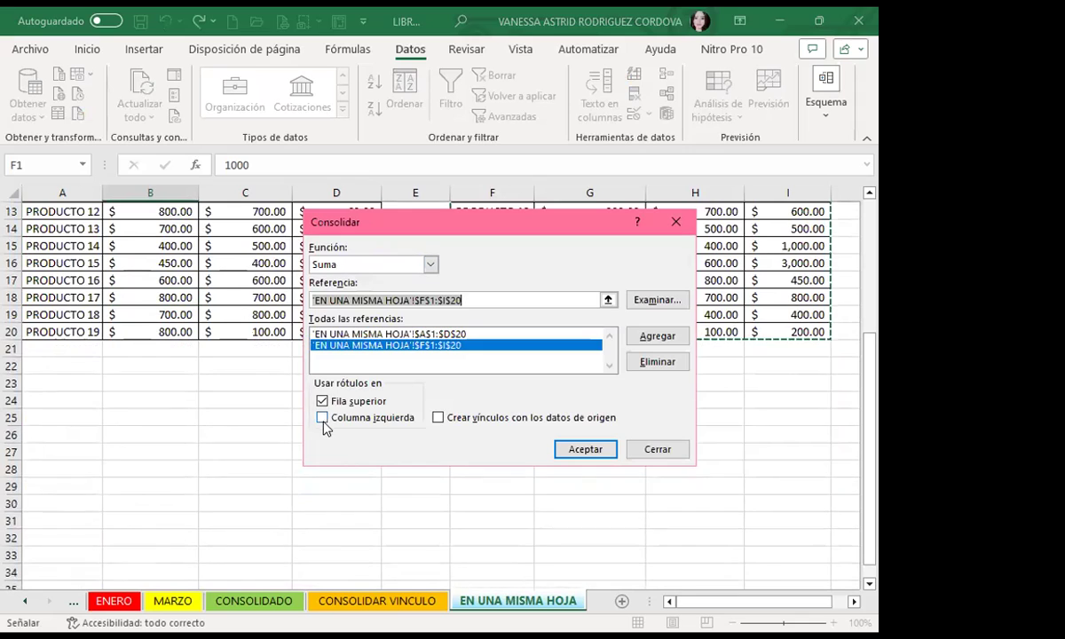
{"action": "left_click", "coordinate": [323, 418]}
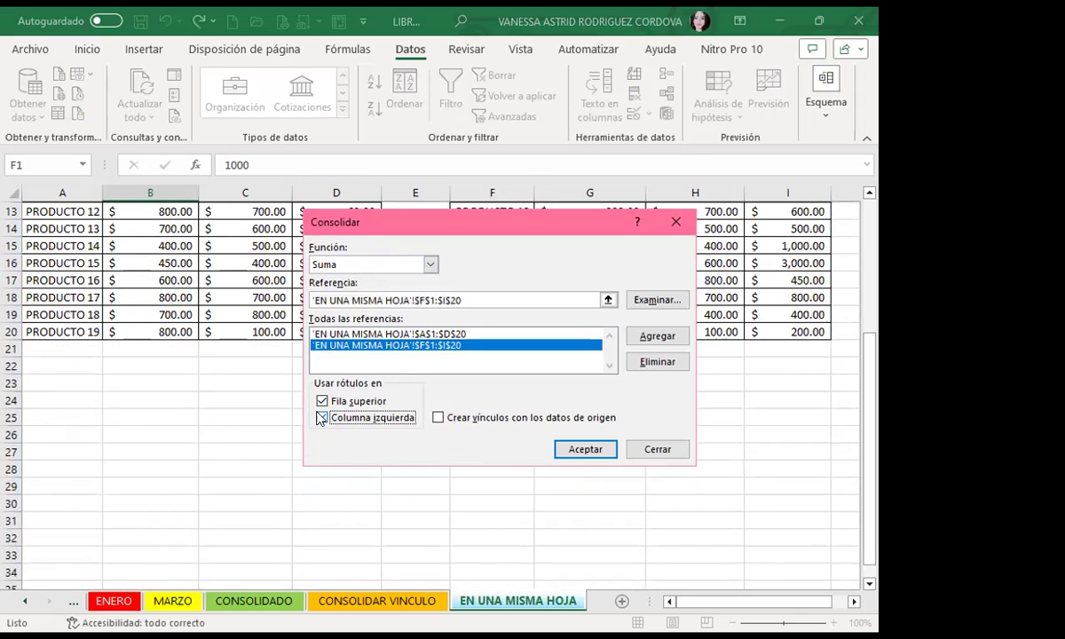
{"action": "left_click", "coordinate": [438, 417]}
{"action": "left_click", "coordinate": [577, 450]}
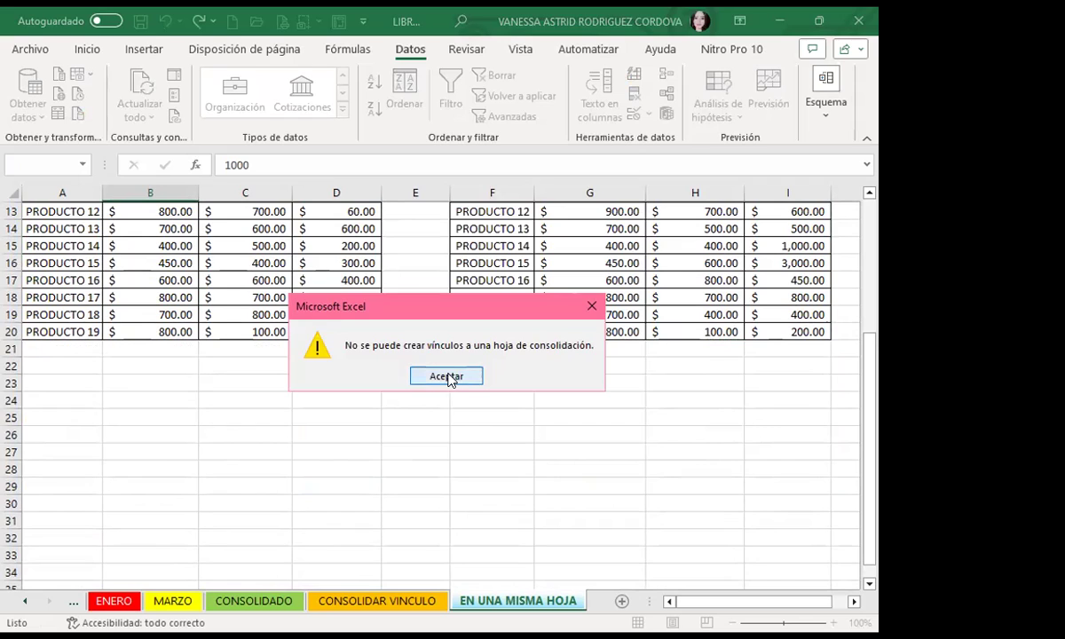
{"action": "key", "text": "Return"}
{"action": "left_click", "coordinate": [262, 401]}
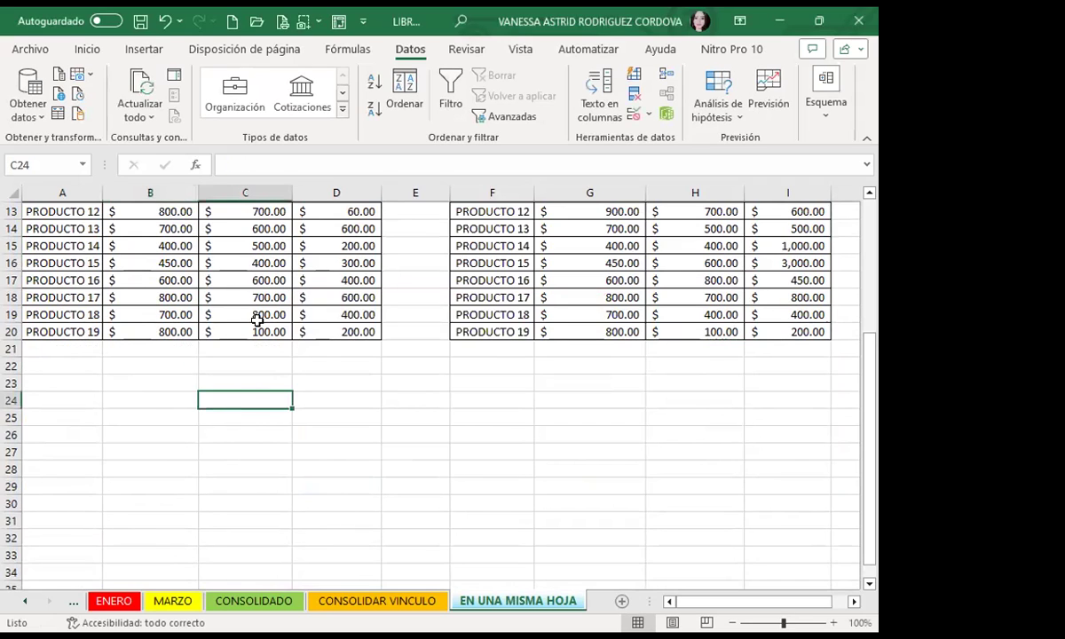
Step: Rerun Consolidar from C24 with Crear vínculos con los datos de origen unchecked
{"action": "left_click", "coordinate": [666, 76]}
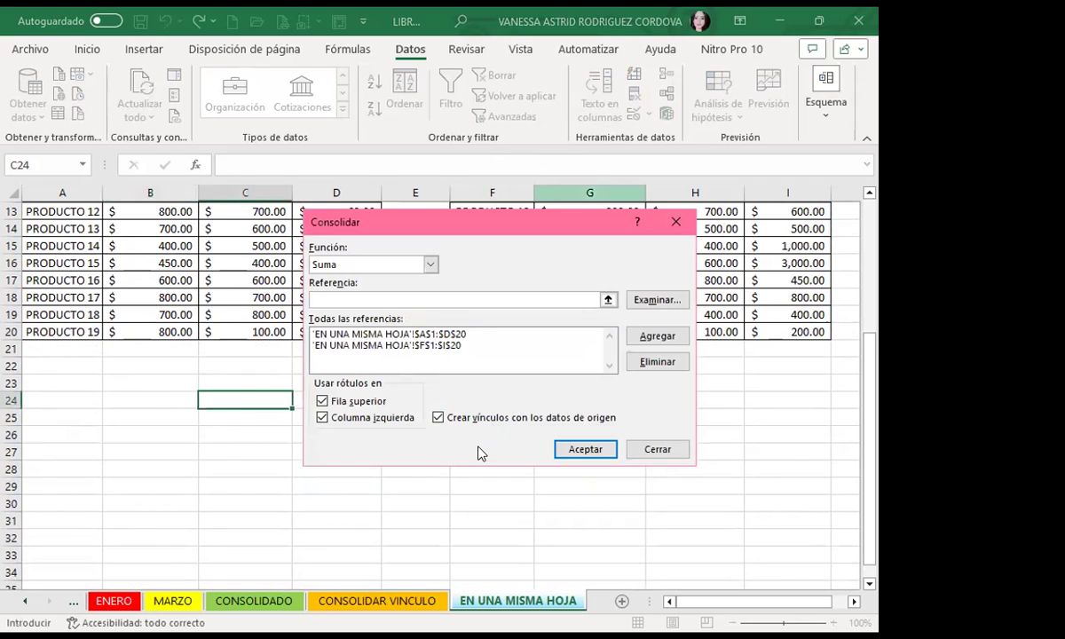
{"action": "left_click", "coordinate": [440, 417]}
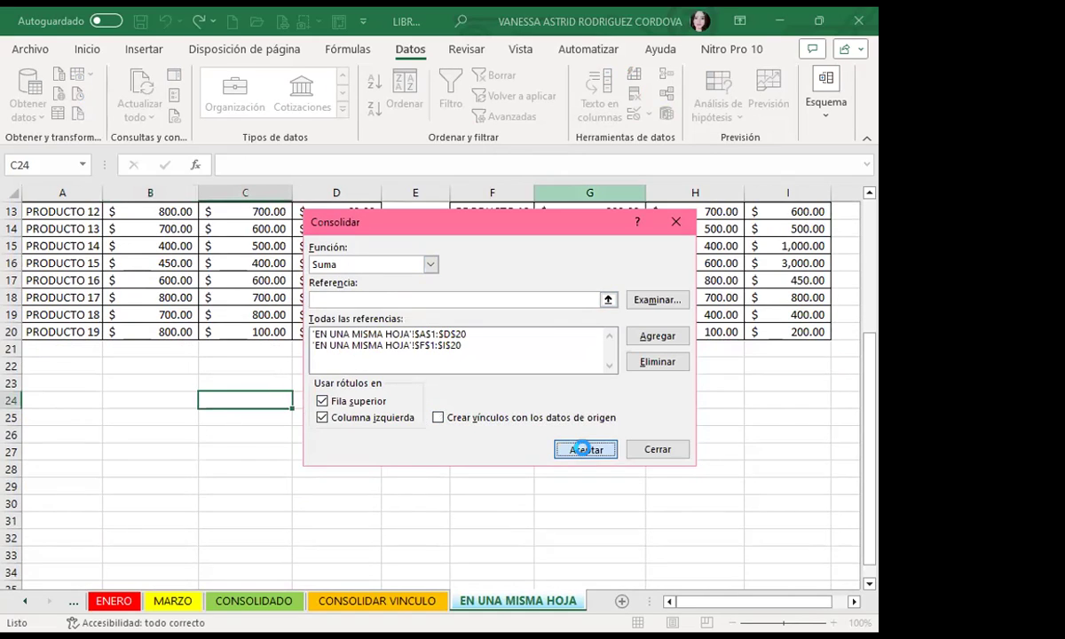
{"action": "left_click", "coordinate": [583, 448]}
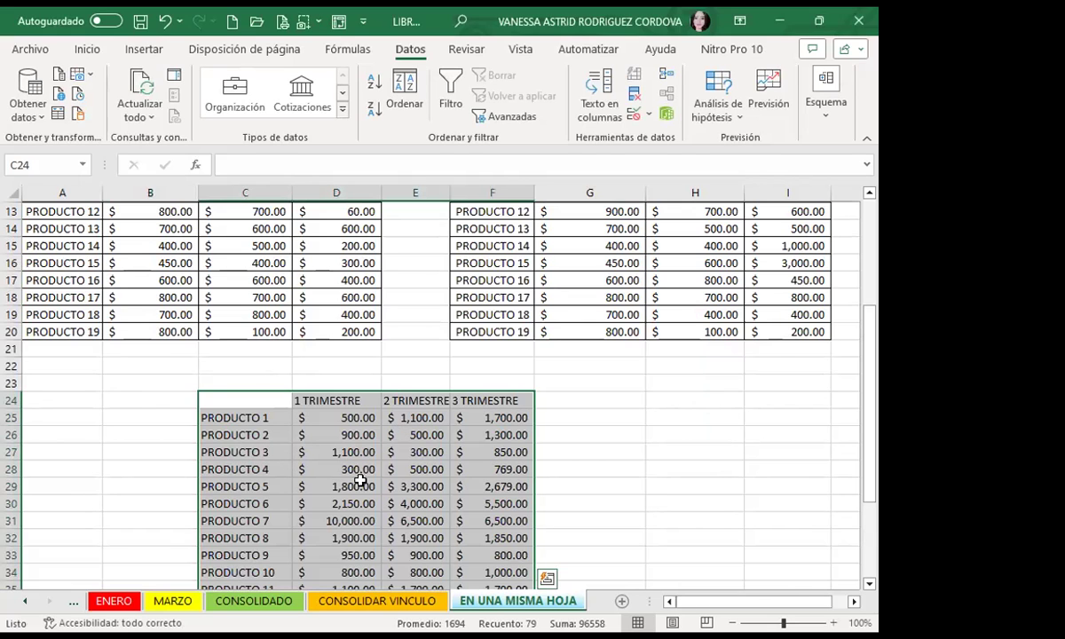
{"action": "scroll", "coordinate": [443, 497], "scroll_direction": "down", "scroll_amount": 4}
{"action": "scroll", "coordinate": [466, 501], "scroll_direction": "up", "scroll_amount": 3}
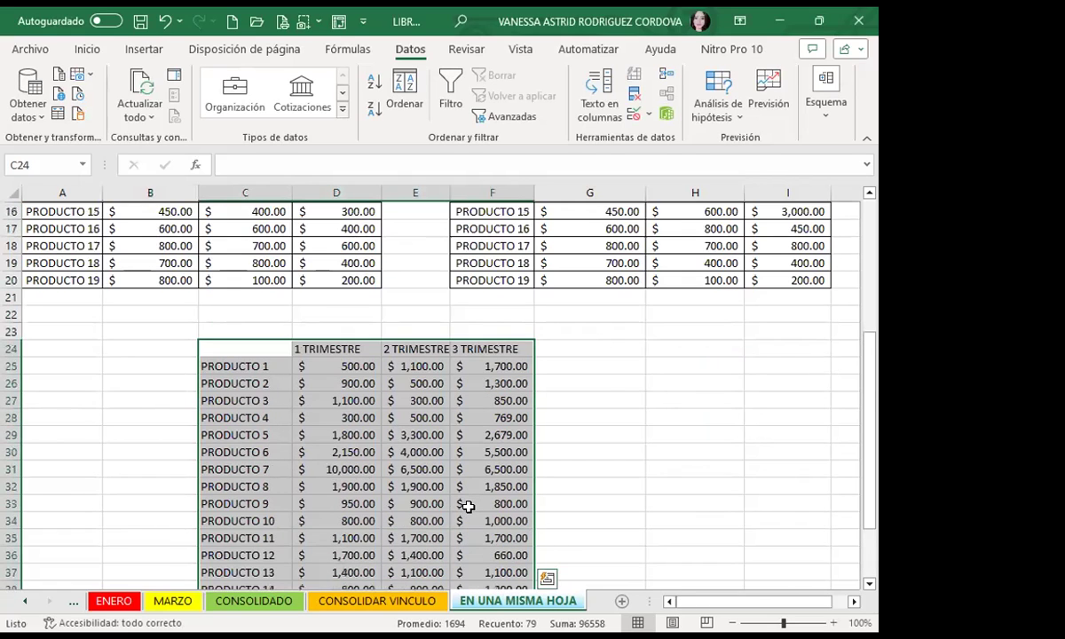
{"action": "scroll", "coordinate": [478, 486], "scroll_direction": "up", "scroll_amount": 5}
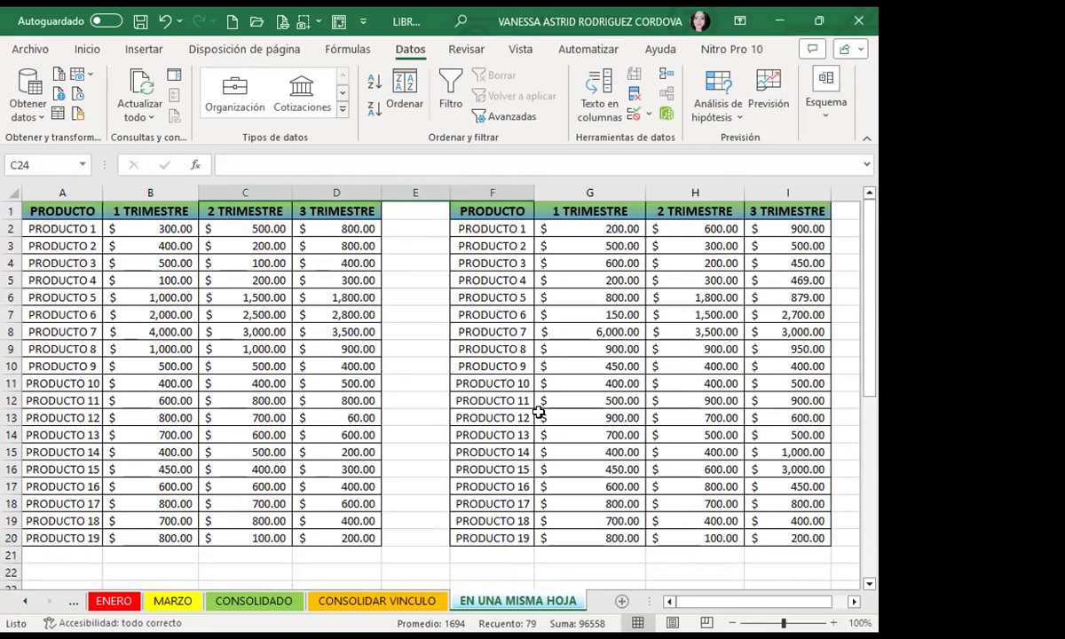
Step: Check the consolidated PRODUCTO 1 and PRODUCTO 2 quarterly totals against the first table
{"action": "scroll", "coordinate": [443, 413], "scroll_direction": "down", "scroll_amount": 5}
{"action": "scroll", "coordinate": [284, 382], "scroll_direction": "down", "scroll_amount": 1}
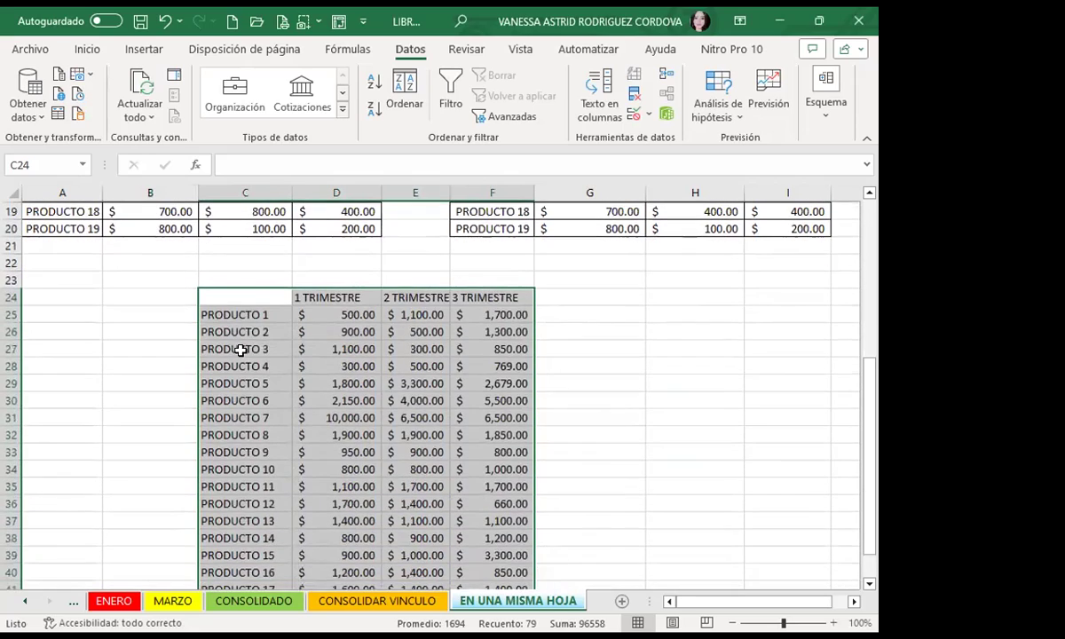
{"action": "left_click", "coordinate": [252, 300]}
{"action": "left_click", "coordinate": [256, 334]}
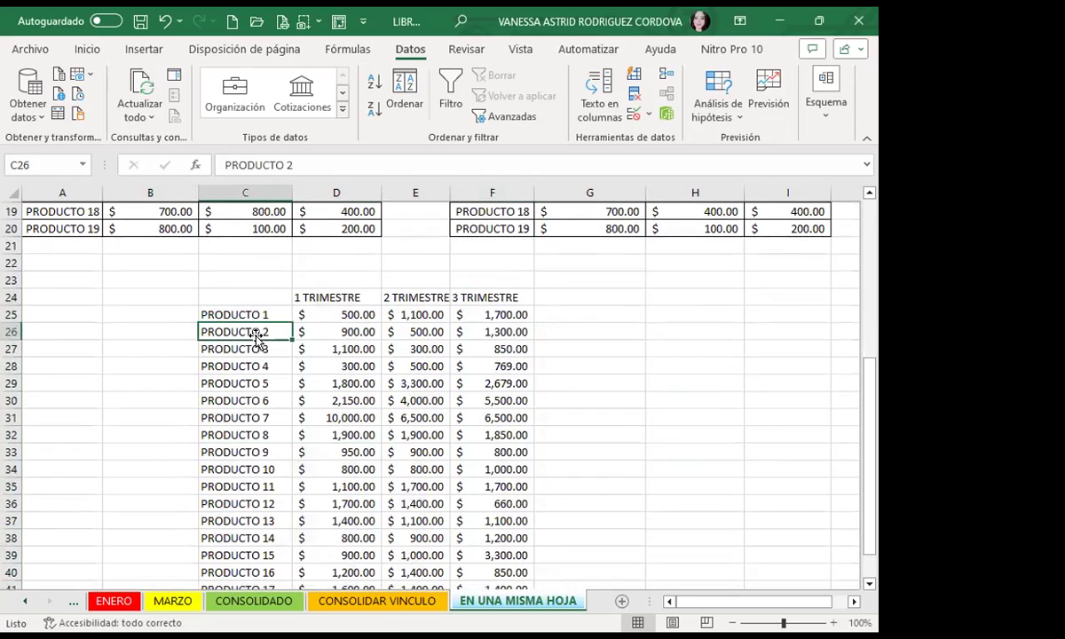
{"action": "scroll", "coordinate": [248, 334], "scroll_direction": "down", "scroll_amount": 2}
{"action": "scroll", "coordinate": [248, 333], "scroll_direction": "up", "scroll_amount": 5}
{"action": "scroll", "coordinate": [250, 333], "scroll_direction": "up", "scroll_amount": 3}
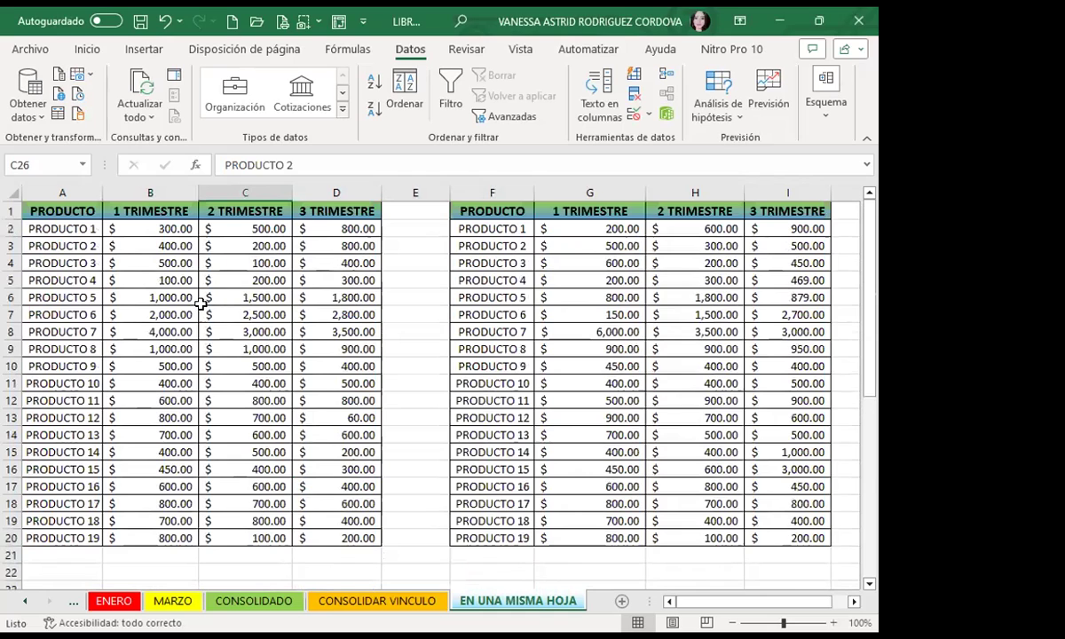
{"action": "left_click", "coordinate": [151, 228]}
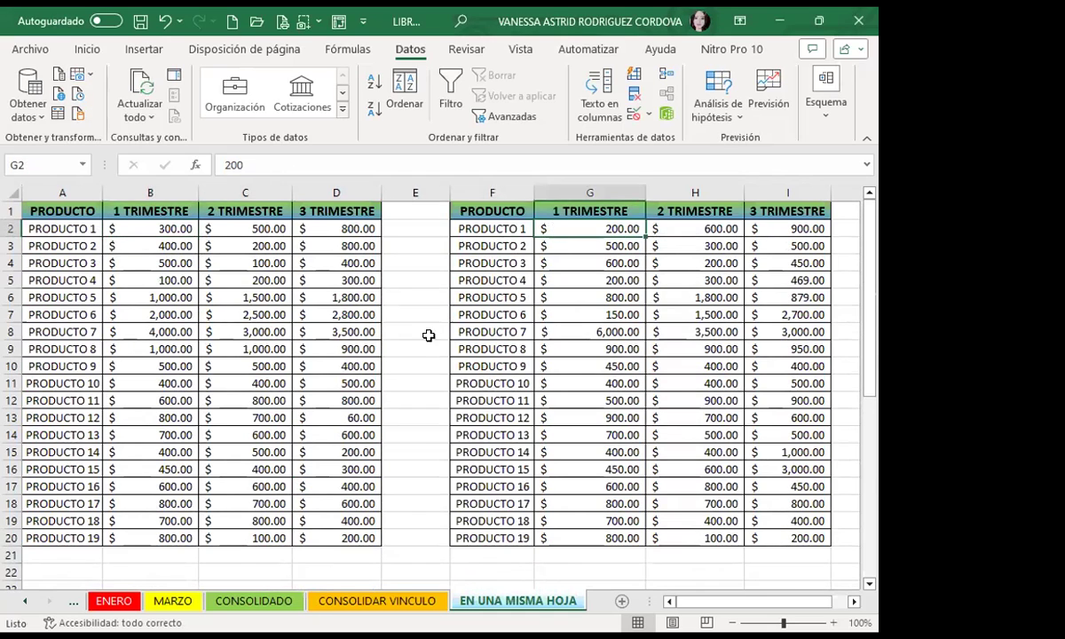
{"action": "scroll", "coordinate": [427, 336], "scroll_direction": "down", "scroll_amount": 6}
{"action": "left_click", "coordinate": [321, 312]}
{"action": "scroll", "coordinate": [271, 335], "scroll_direction": "up", "scroll_amount": 3}
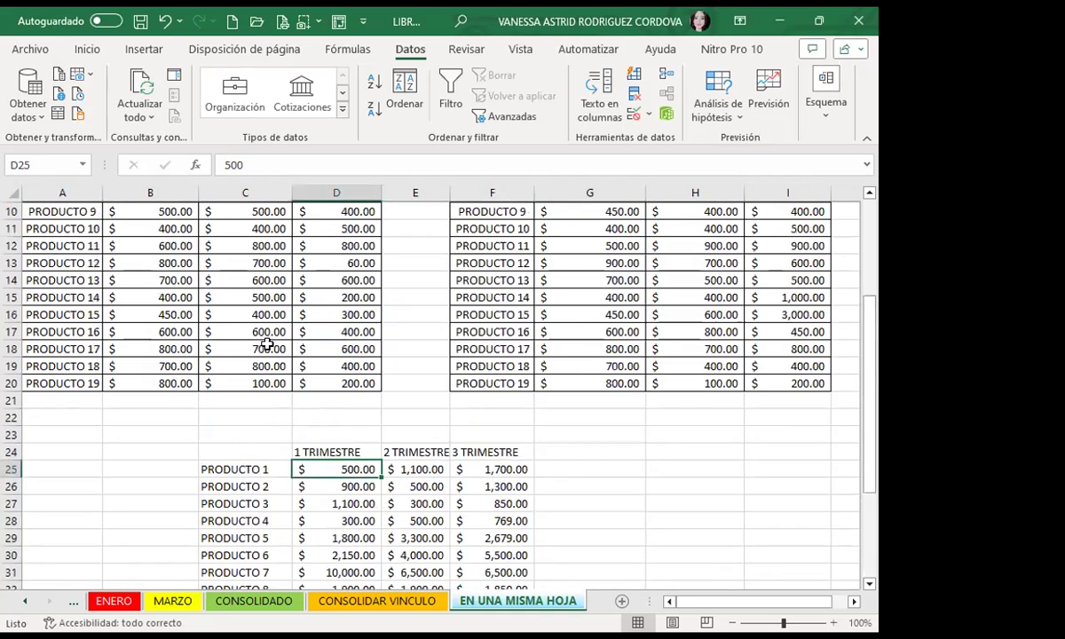
{"action": "scroll", "coordinate": [231, 311], "scroll_direction": "up", "scroll_amount": 3}
{"action": "scroll", "coordinate": [398, 444], "scroll_direction": "down", "scroll_amount": 6}
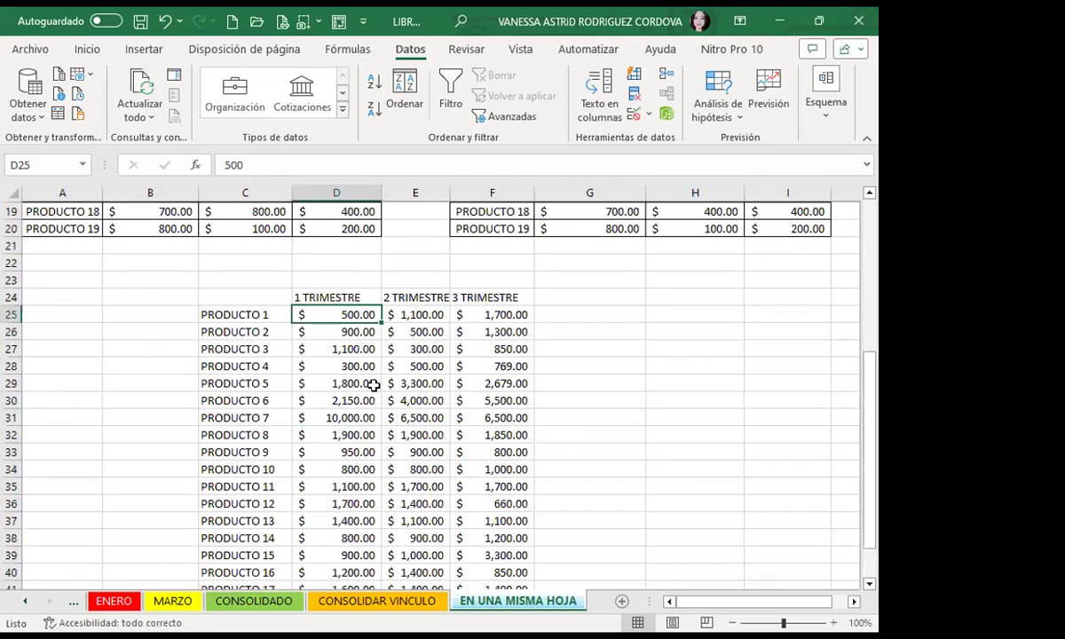
{"action": "left_click", "coordinate": [419, 314]}
Step: Compare PRODUCTO 11, 12 and 6 values between the source tables and the combined table
{"action": "scroll", "coordinate": [557, 463], "scroll_direction": "down", "scroll_amount": 4}
{"action": "scroll", "coordinate": [557, 463], "scroll_direction": "down", "scroll_amount": 1}
{"action": "scroll", "coordinate": [572, 468], "scroll_direction": "up", "scroll_amount": 4}
{"action": "scroll", "coordinate": [514, 458], "scroll_direction": "up", "scroll_amount": 7}
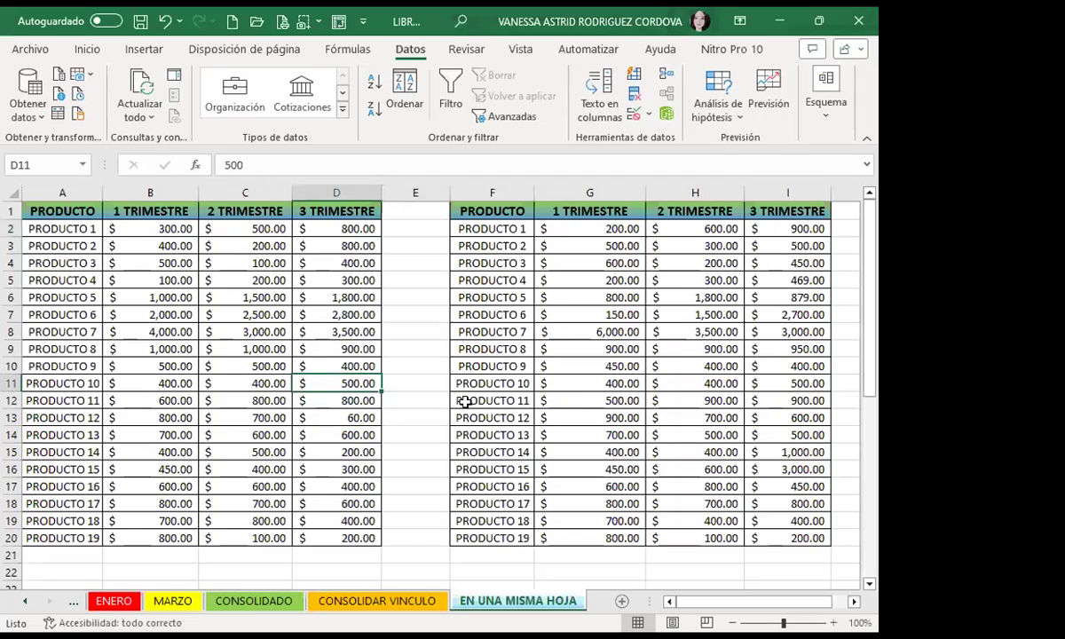
{"action": "left_click", "coordinate": [588, 404]}
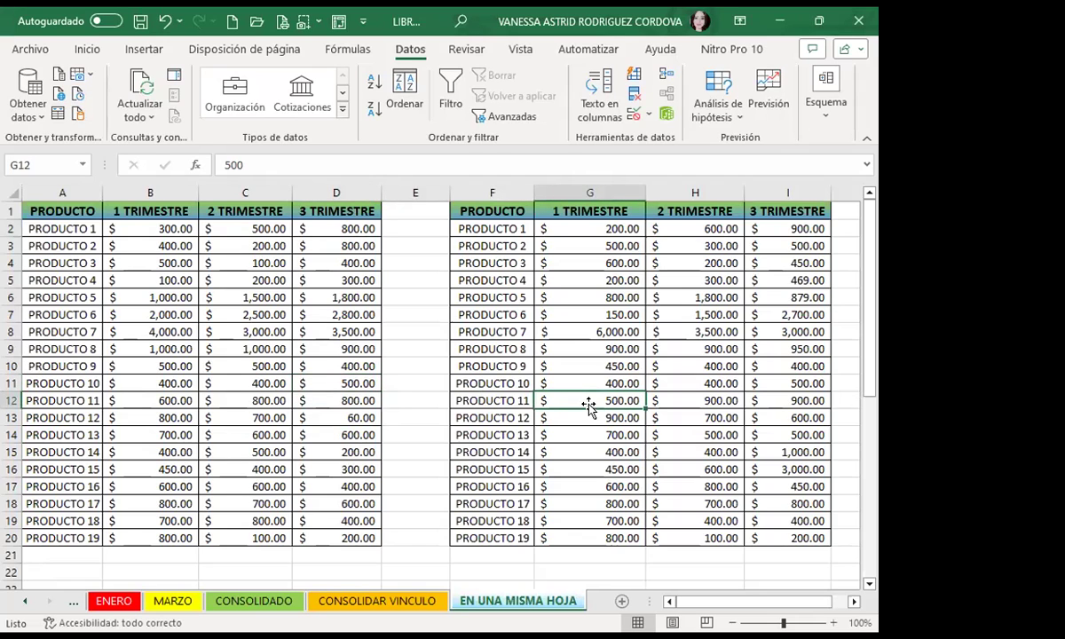
{"action": "scroll", "coordinate": [589, 406], "scroll_direction": "down", "scroll_amount": 5}
{"action": "scroll", "coordinate": [352, 408], "scroll_direction": "down", "scroll_amount": 3}
{"action": "left_click", "coordinate": [281, 401]}
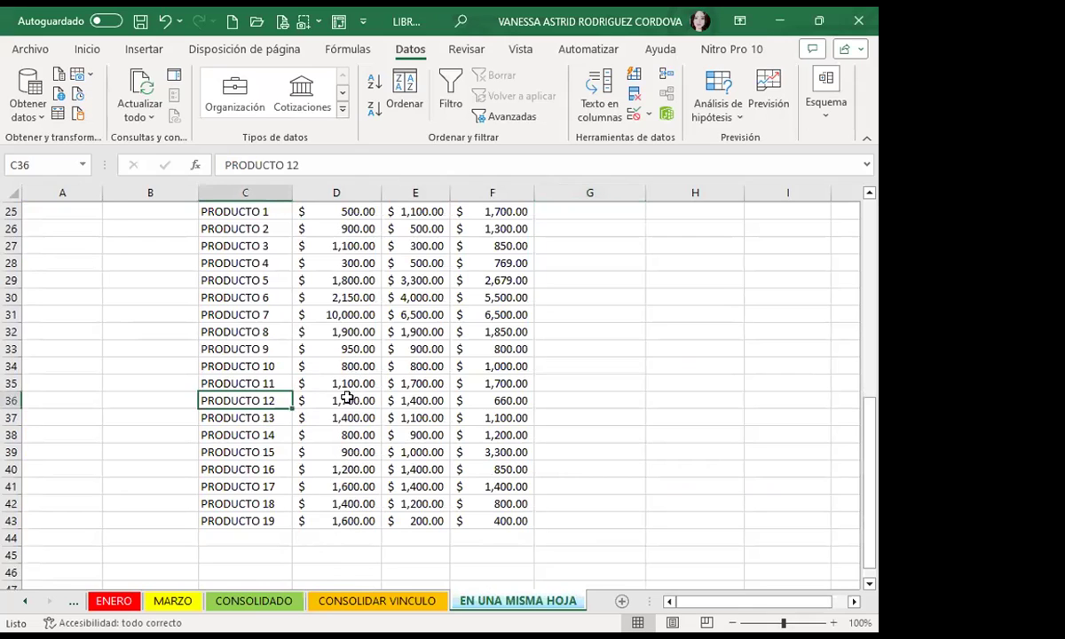
{"action": "scroll", "coordinate": [346, 398], "scroll_direction": "up", "scroll_amount": 3}
{"action": "left_click", "coordinate": [455, 451]}
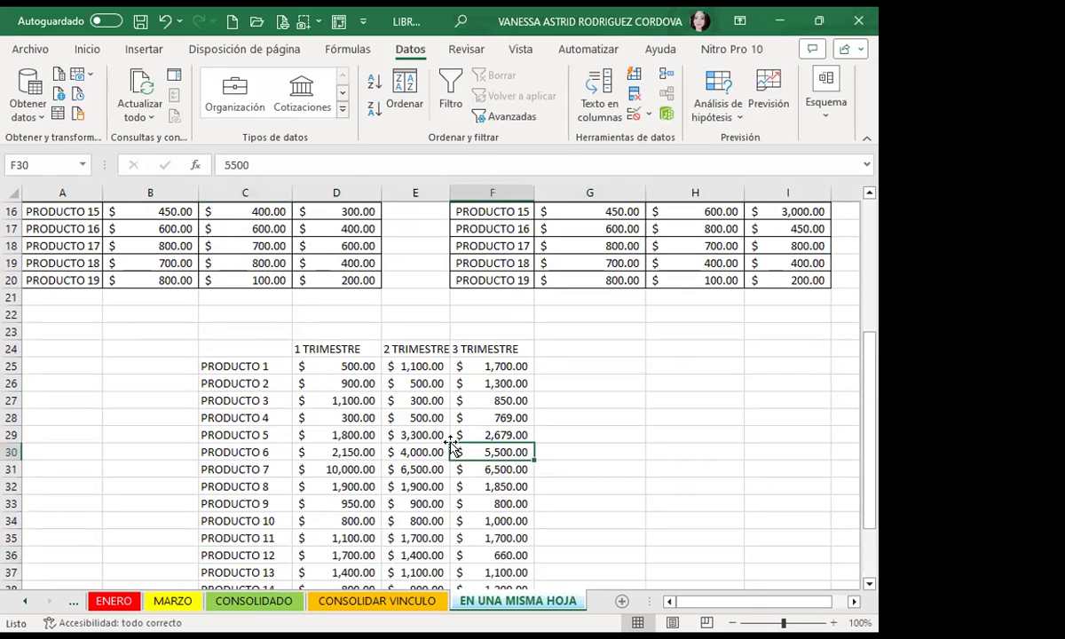
{"action": "scroll", "coordinate": [297, 397], "scroll_direction": "up", "scroll_amount": 4}
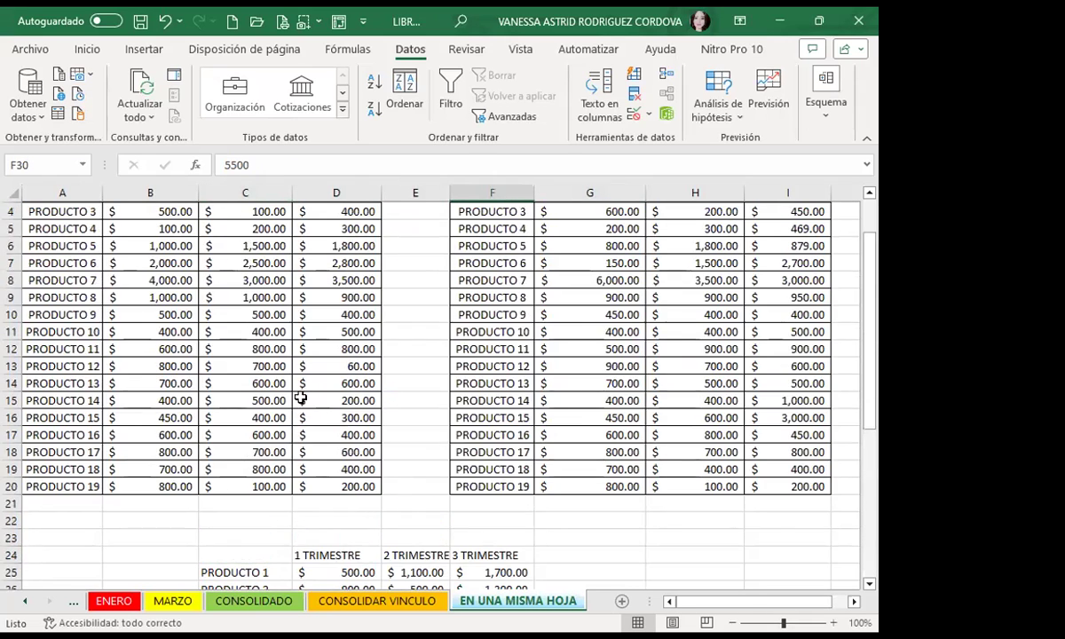
{"action": "scroll", "coordinate": [266, 295], "scroll_direction": "up", "scroll_amount": 1}
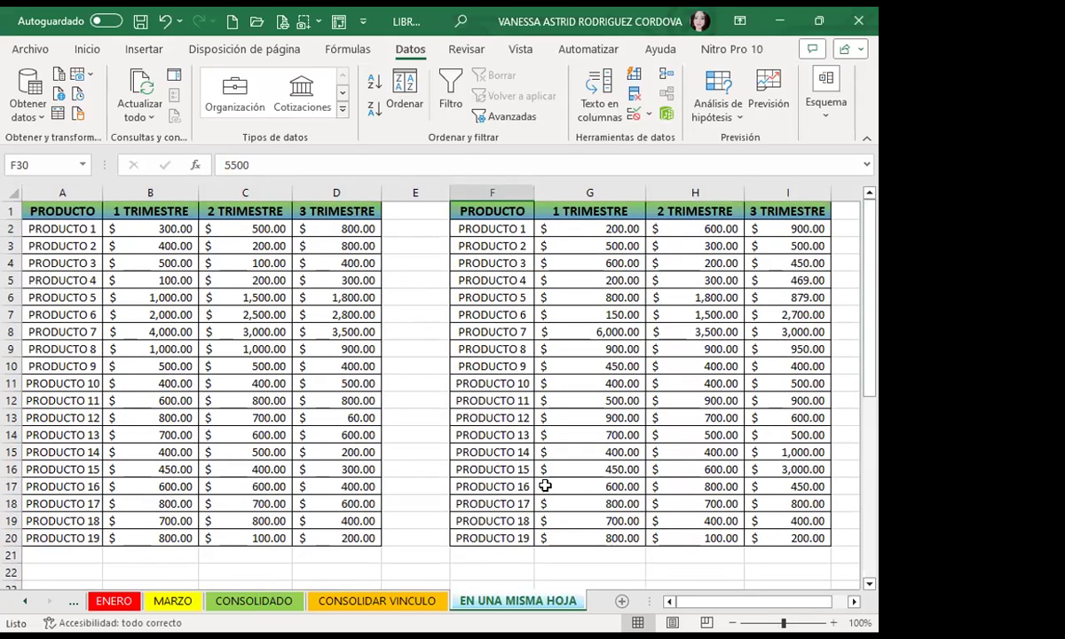
{"action": "scroll", "coordinate": [453, 444], "scroll_direction": "down", "scroll_amount": 4}
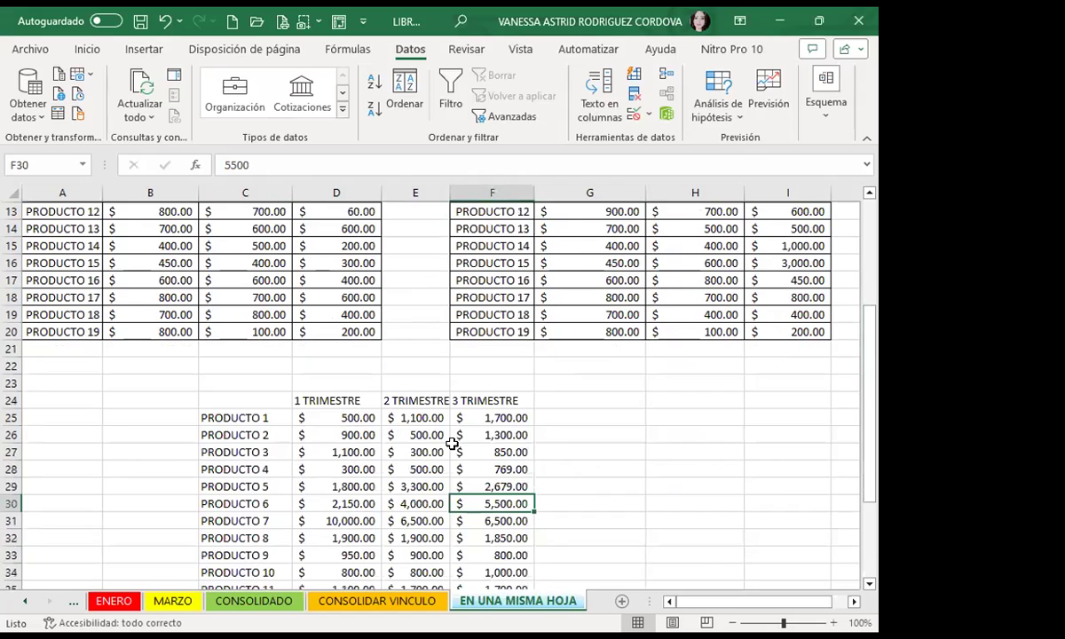
{"action": "scroll", "coordinate": [453, 444], "scroll_direction": "down", "scroll_amount": 2}
{"action": "scroll", "coordinate": [435, 442], "scroll_direction": "down", "scroll_amount": 2}
Step: Verify combined 1 TRIMESTRE totals for PRODUCTO 12, 2 and 13 against PRODUCTO 10–13 source values
{"action": "left_click", "coordinate": [339, 397]}
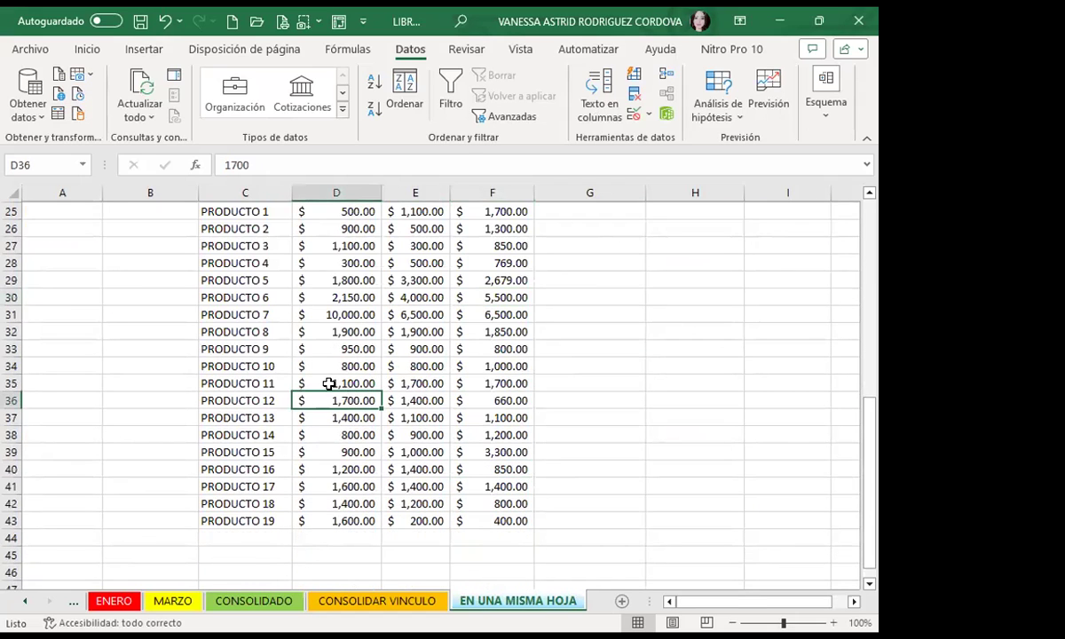
{"action": "scroll", "coordinate": [330, 384], "scroll_direction": "up", "scroll_amount": 2}
{"action": "scroll", "coordinate": [329, 383], "scroll_direction": "up", "scroll_amount": 2}
{"action": "left_click", "coordinate": [338, 428]}
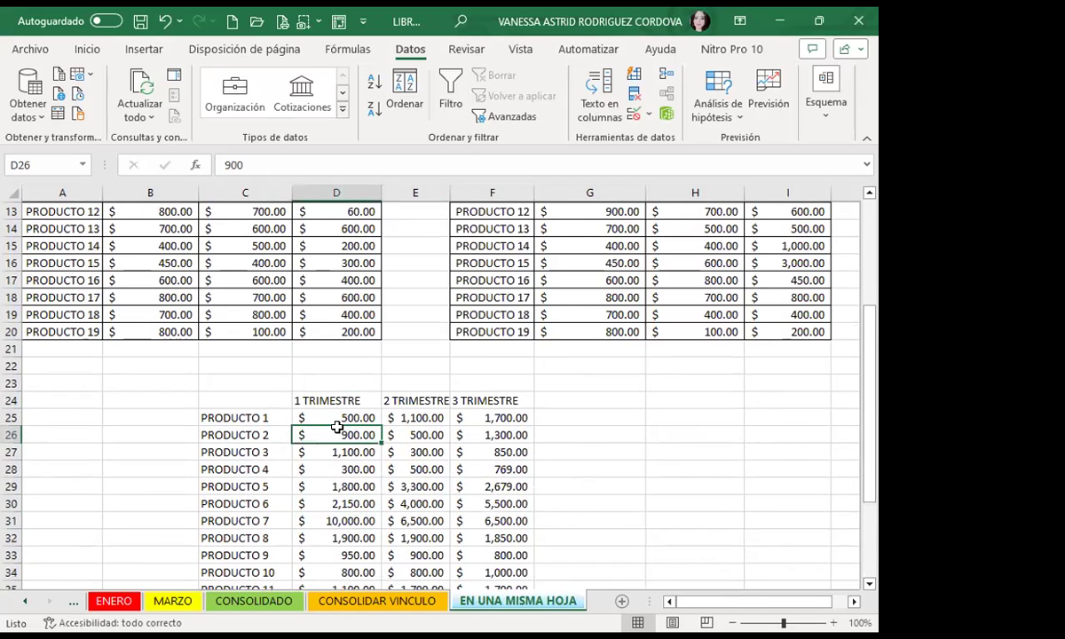
{"action": "scroll", "coordinate": [330, 391], "scroll_direction": "up", "scroll_amount": 4}
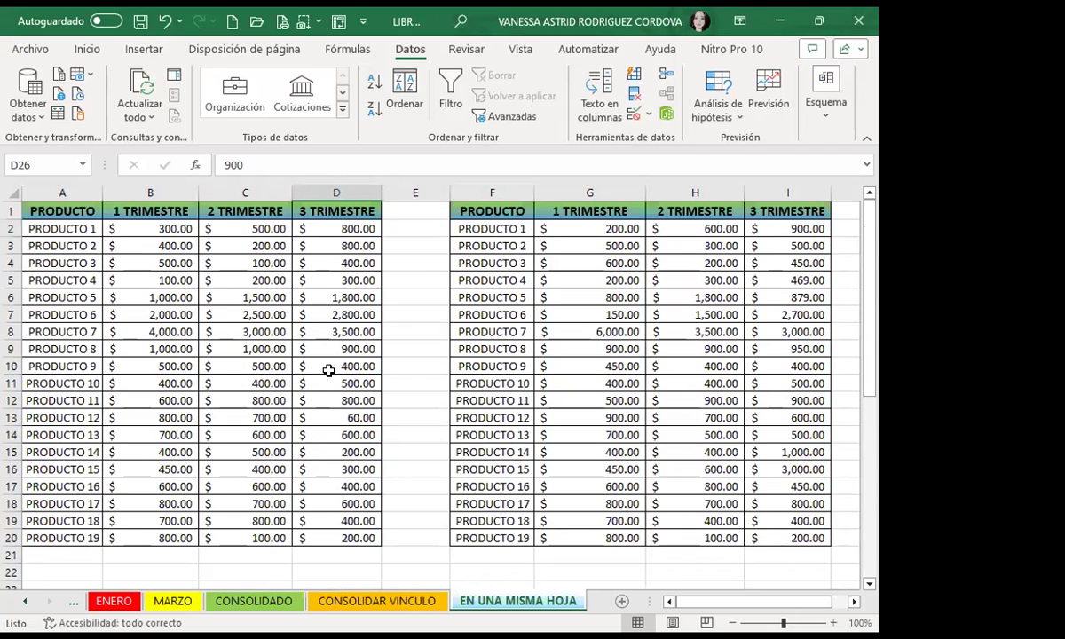
{"action": "left_click", "coordinate": [485, 384]}
{"action": "left_click", "coordinate": [333, 401]}
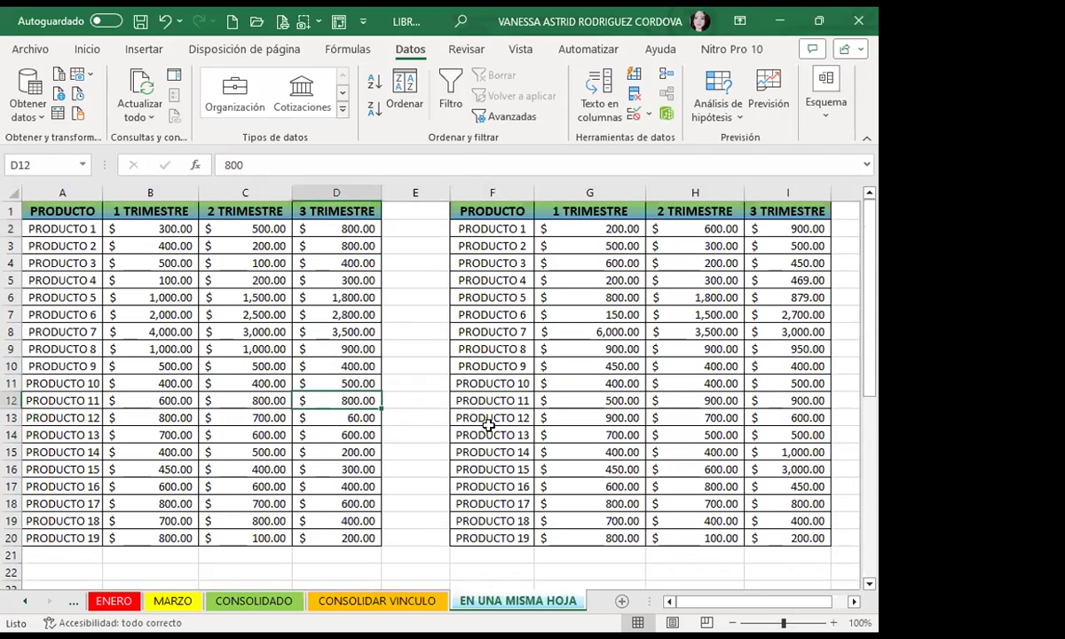
{"action": "left_click", "coordinate": [461, 435]}
{"action": "scroll", "coordinate": [380, 446], "scroll_direction": "down", "scroll_amount": 5}
{"action": "scroll", "coordinate": [380, 446], "scroll_direction": "down", "scroll_amount": 3}
{"action": "left_click", "coordinate": [353, 413]}
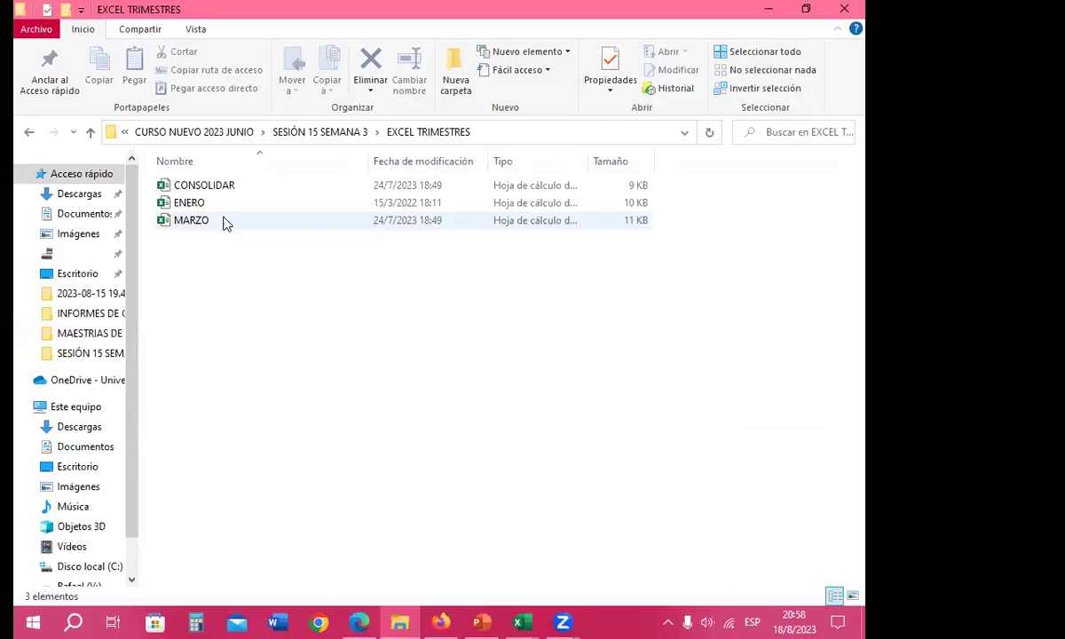
Step: Open the CONSOLIDAR workbook in Excel from File Explorer's EXCEL TRIMESTRES folder
{"action": "left_click", "coordinate": [231, 188]}
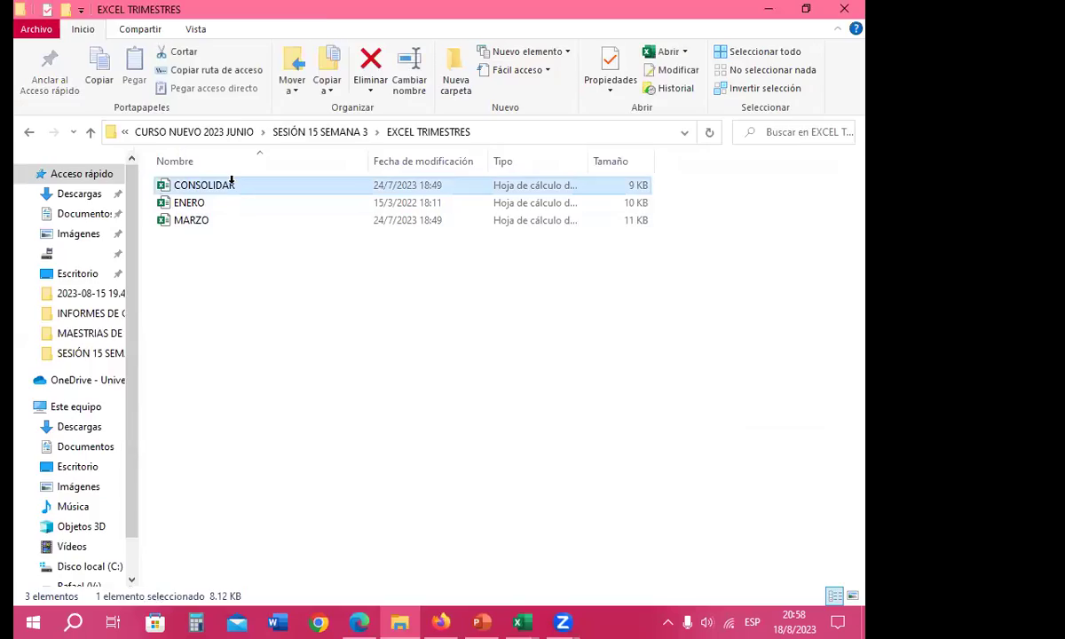
{"action": "double_click", "coordinate": [231, 185]}
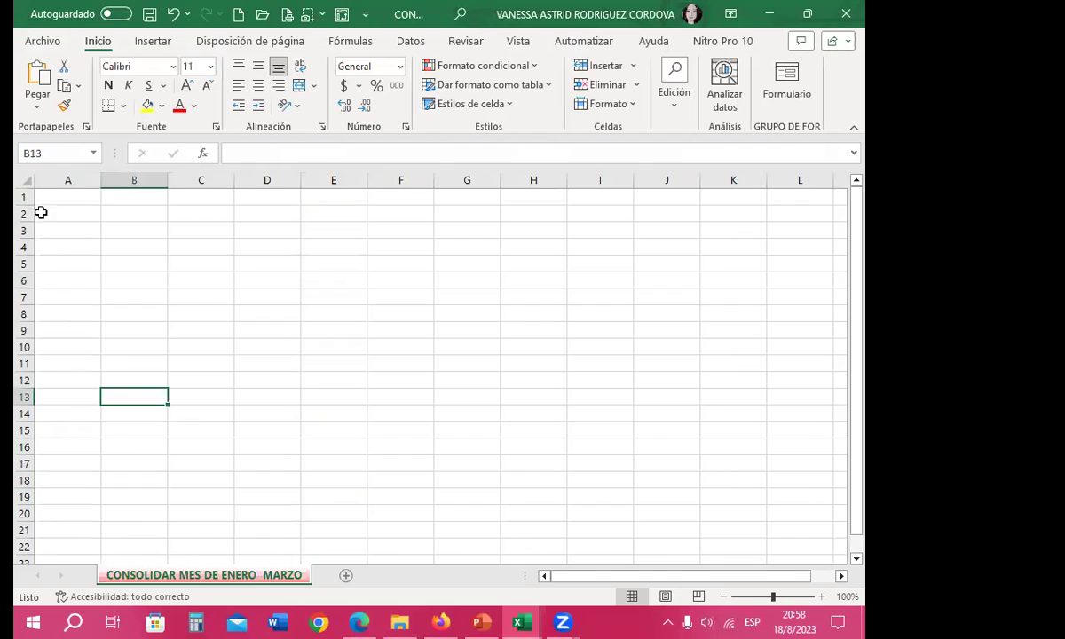
{"action": "left_click", "coordinate": [62, 196]}
Step: Close the two other example workbooks, answering the save prompt
{"action": "left_click", "coordinate": [80, 213]}
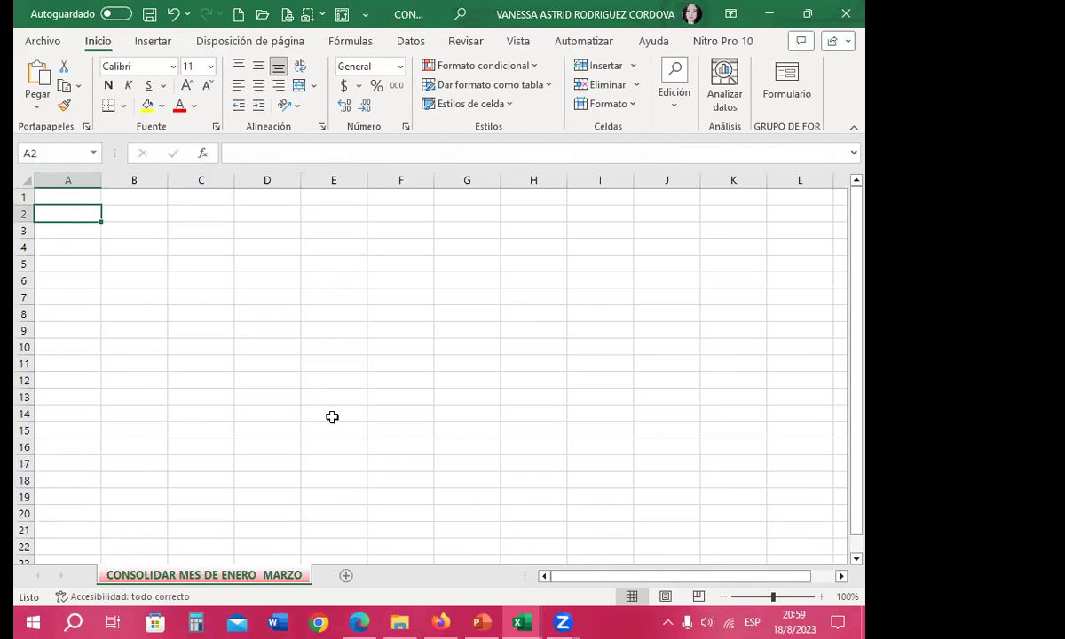
{"action": "left_click", "coordinate": [522, 622]}
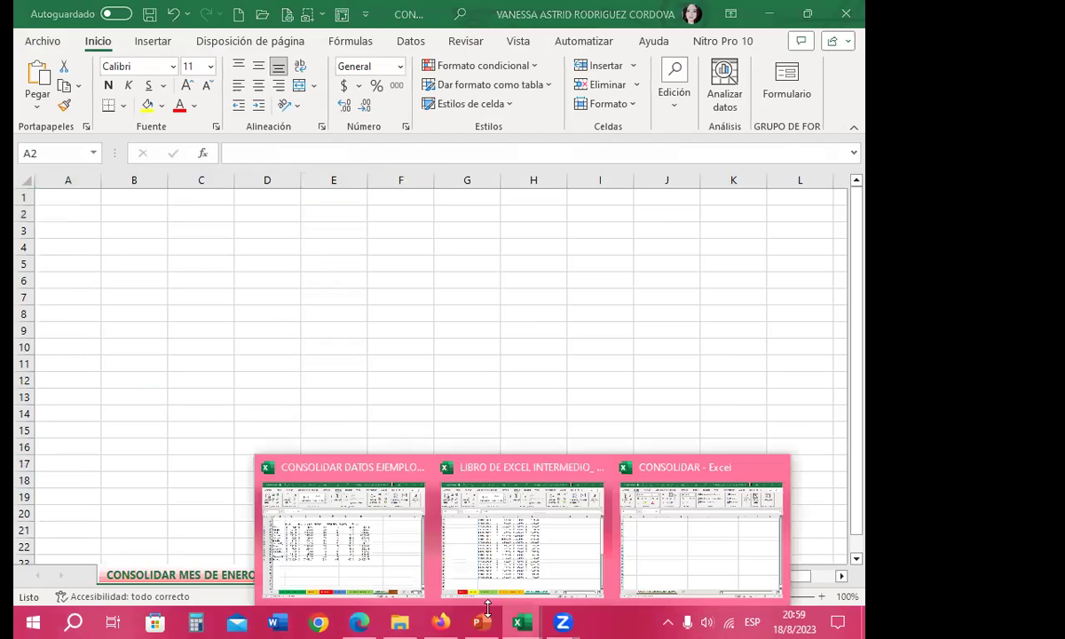
{"action": "left_click", "coordinate": [322, 555]}
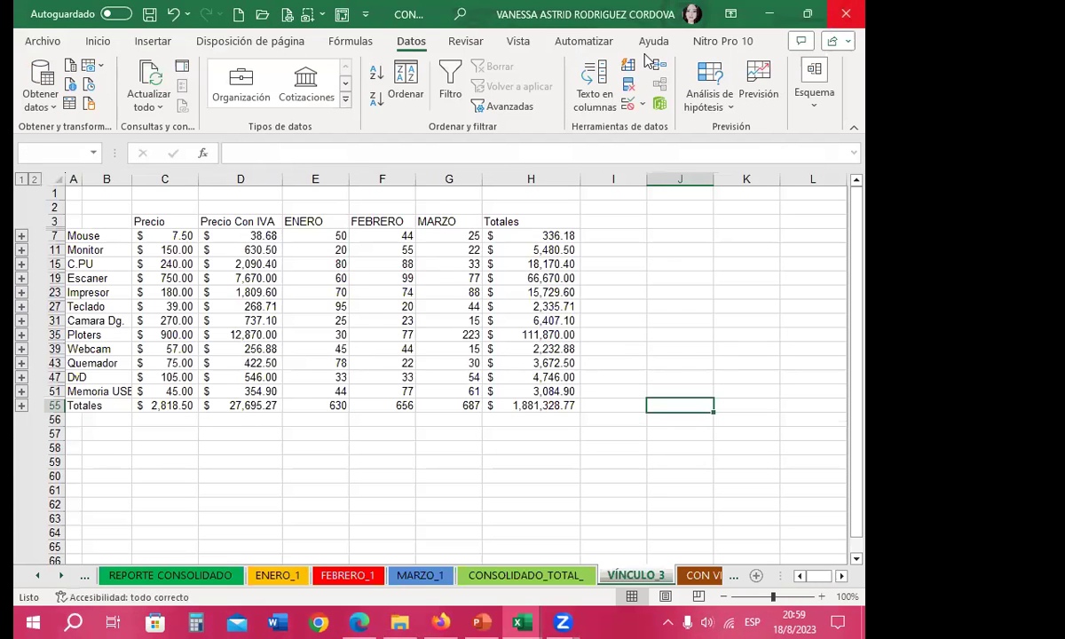
{"action": "left_click", "coordinate": [846, 13]}
{"action": "left_click", "coordinate": [543, 351]}
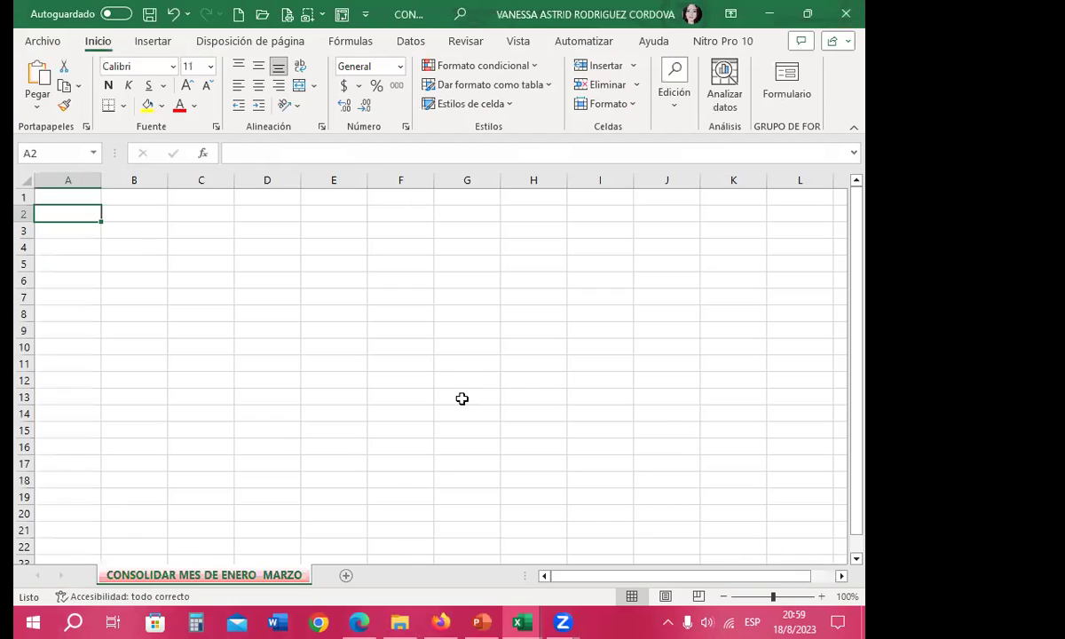
{"action": "left_click", "coordinate": [524, 621]}
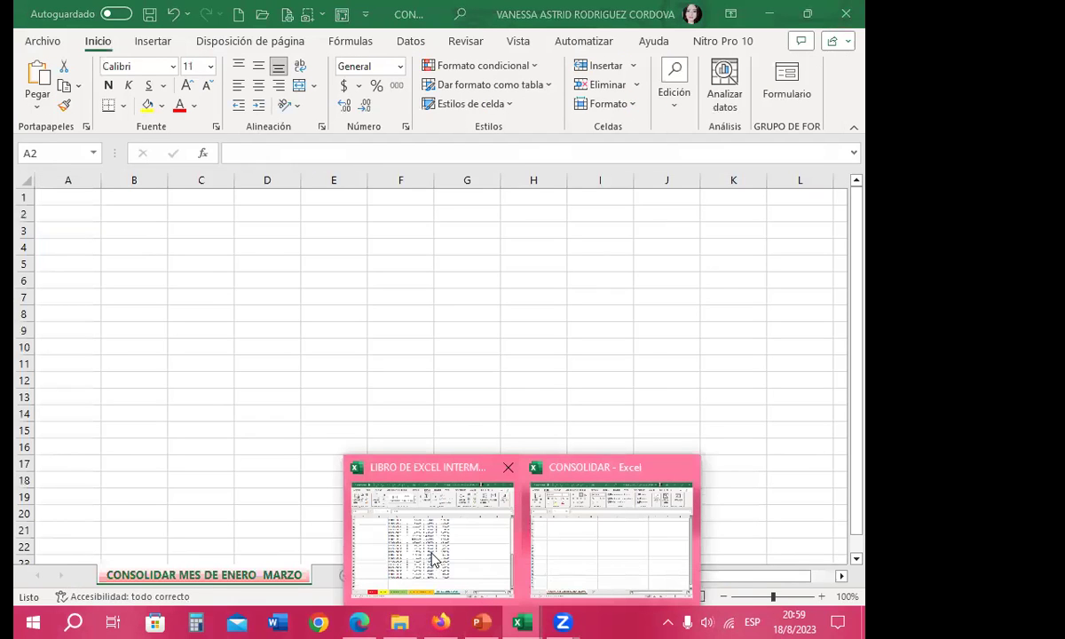
{"action": "left_click", "coordinate": [508, 467]}
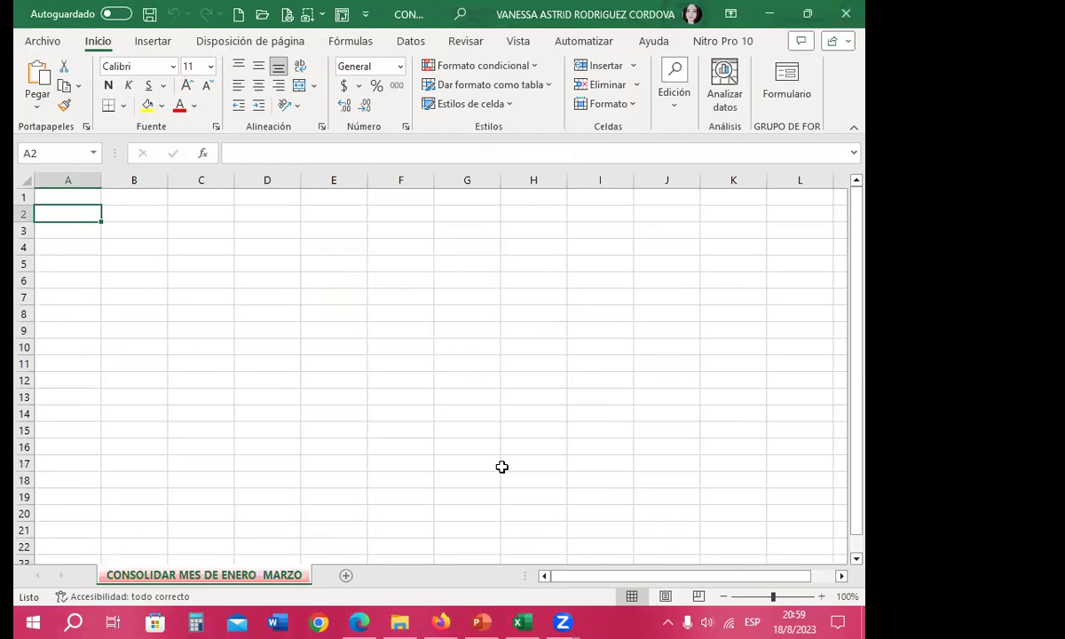
Step: Open ENERO and MARZO from EXCEL TRIMESTRES, then return to CONSOLIDAR and select A3
{"action": "left_click", "coordinate": [399, 622]}
{"action": "left_click", "coordinate": [195, 207]}
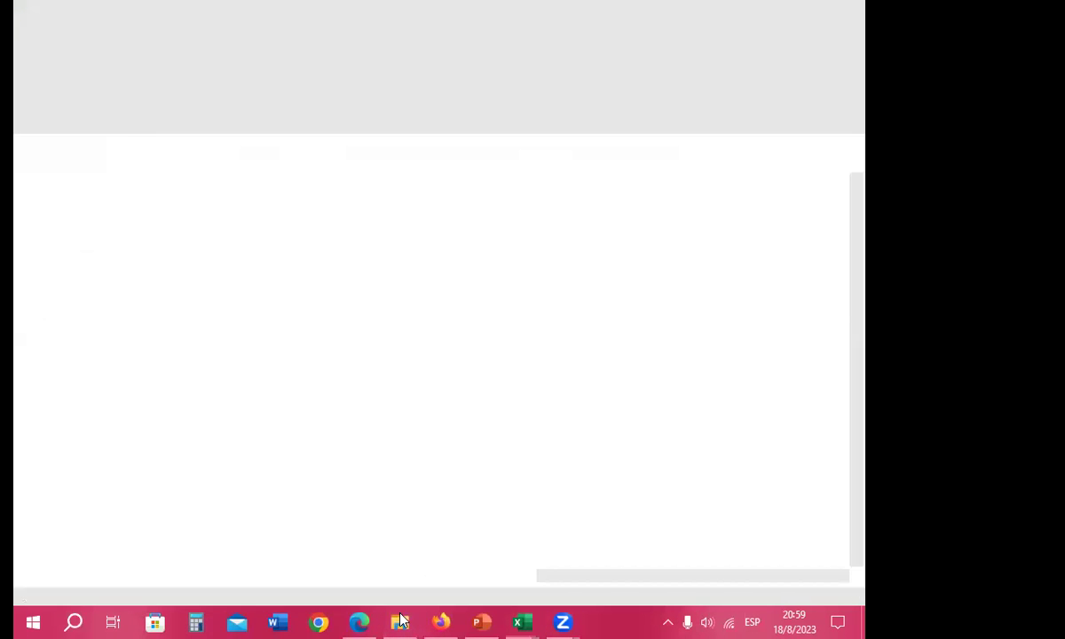
{"action": "left_click", "coordinate": [400, 622]}
{"action": "left_click", "coordinate": [200, 222]}
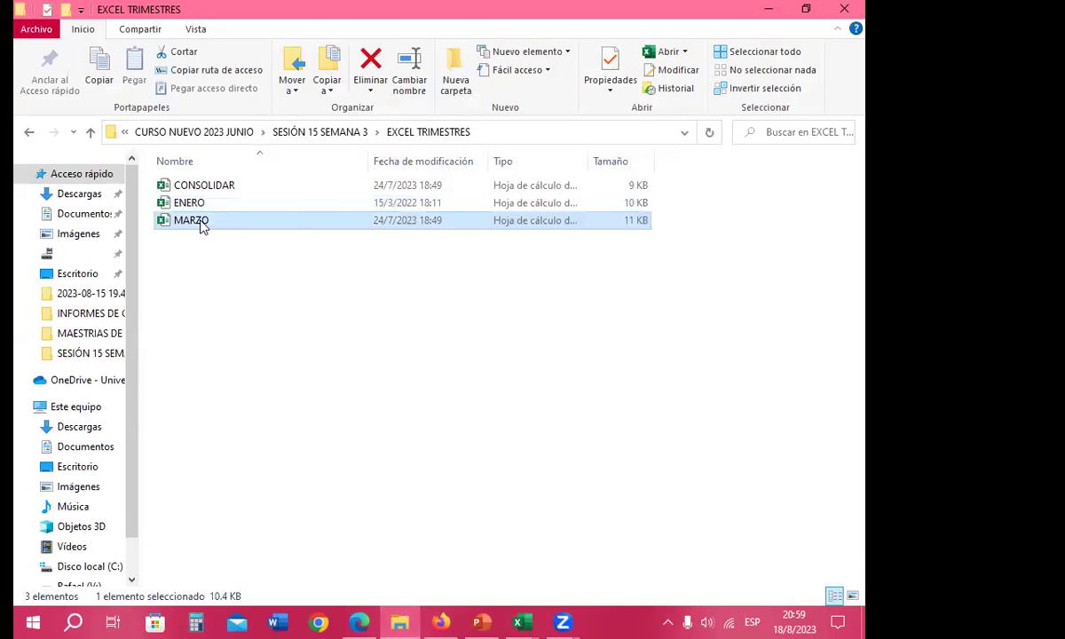
{"action": "left_click", "coordinate": [522, 622]}
{"action": "left_click", "coordinate": [338, 557]}
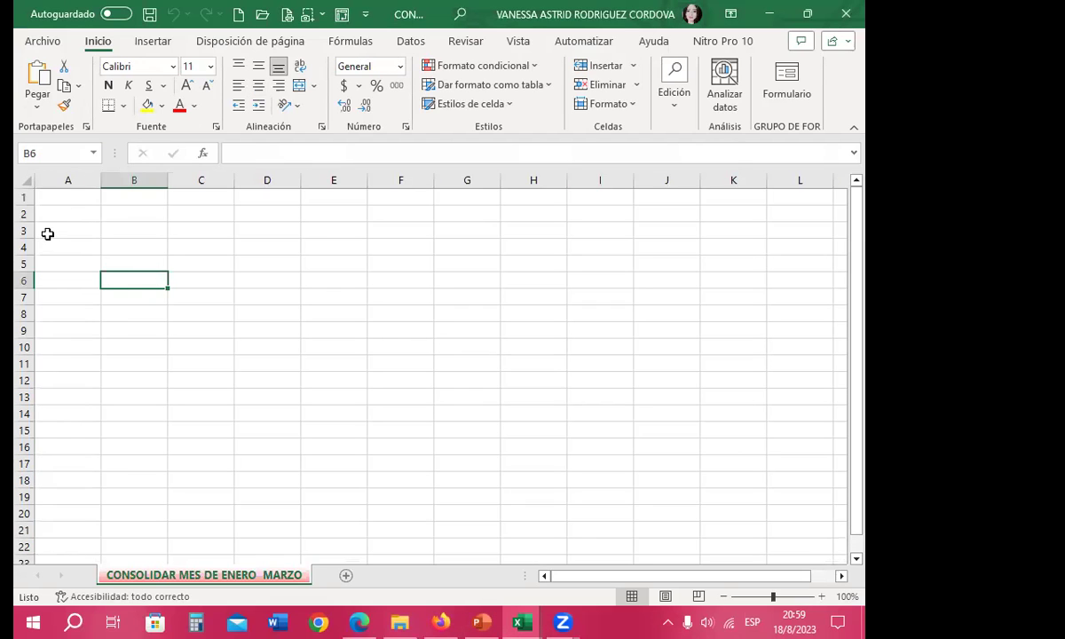
{"action": "left_click", "coordinate": [54, 229]}
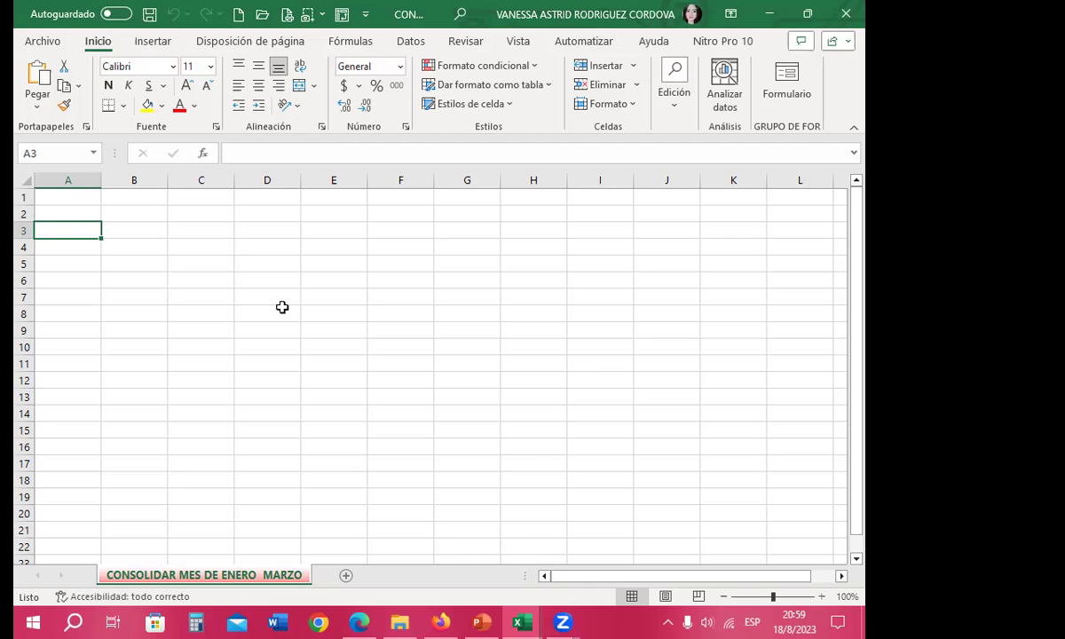
Step: Add ENERO's product table A4:D23 as the first reference in the Consolidar dialog
{"action": "left_click", "coordinate": [463, 41]}
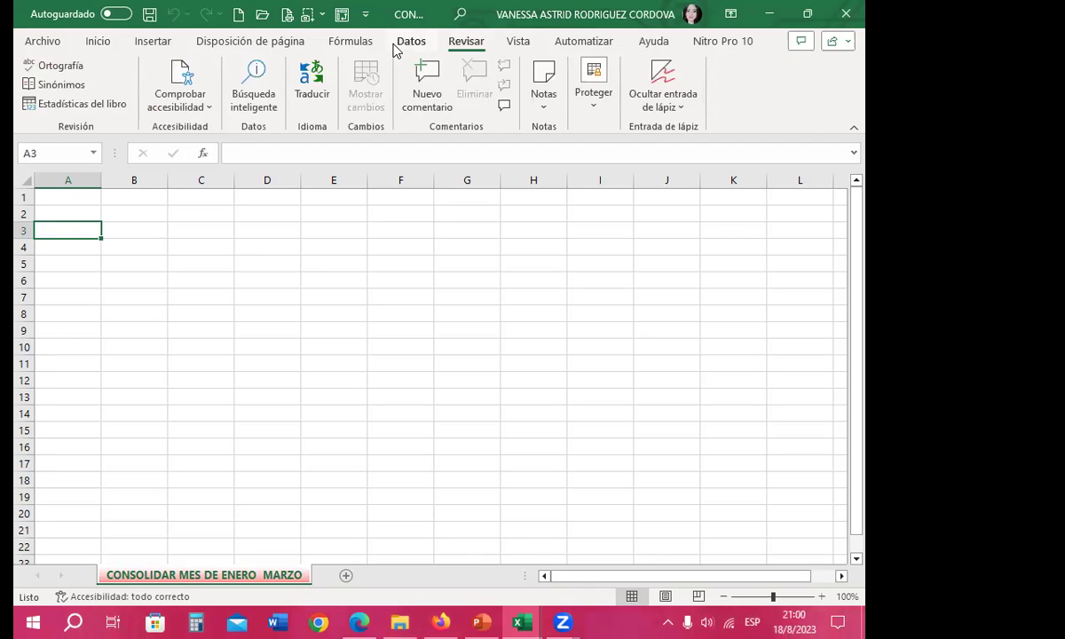
{"action": "left_click", "coordinate": [402, 45]}
{"action": "left_click", "coordinate": [660, 65]}
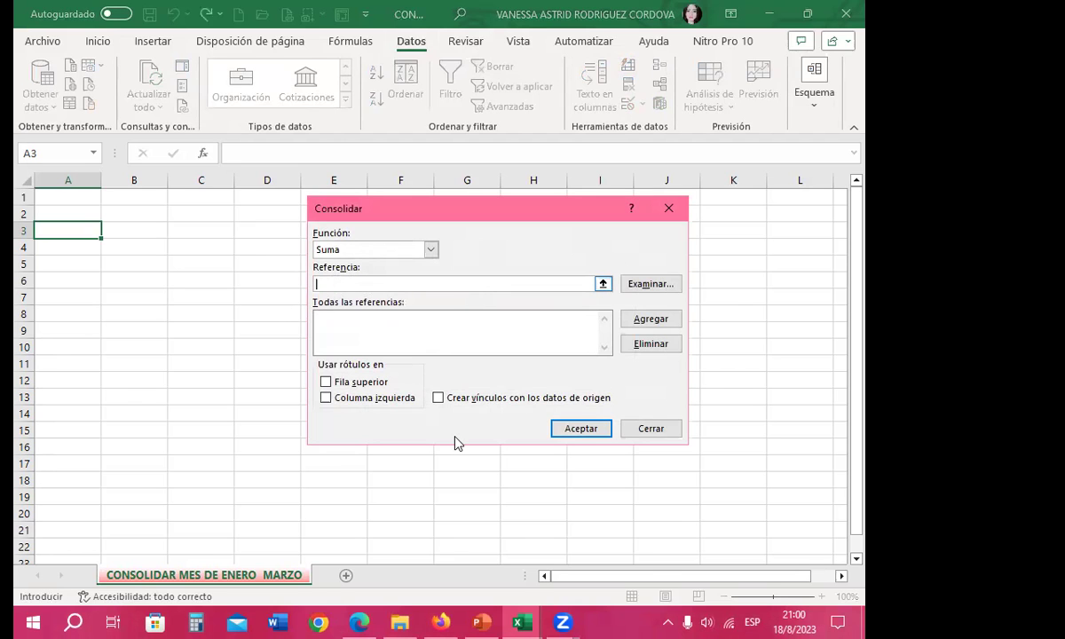
{"action": "left_click", "coordinate": [522, 623]}
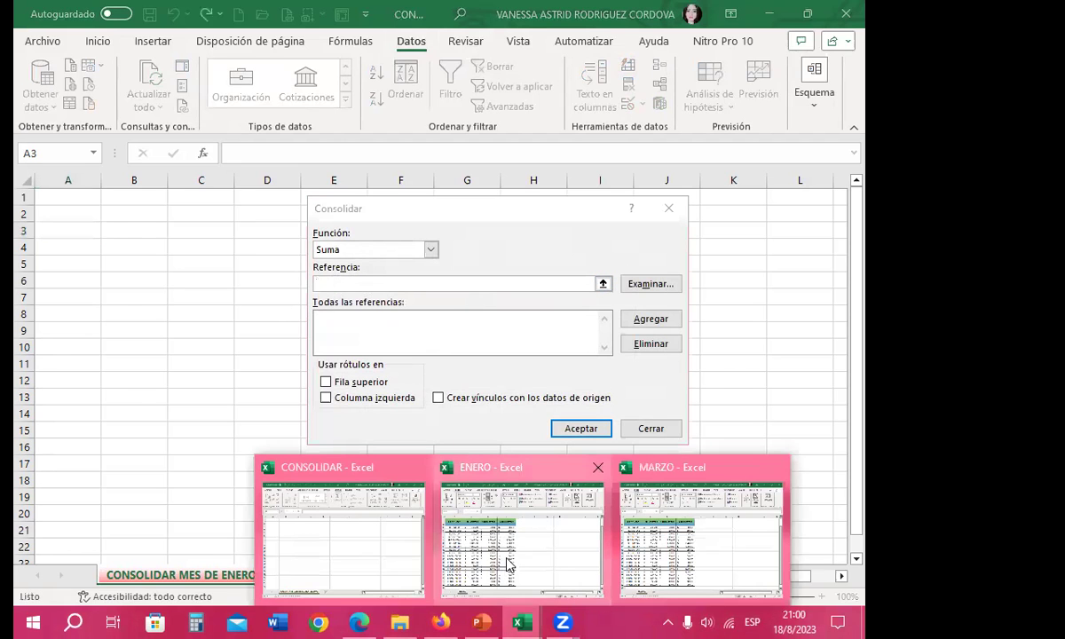
{"action": "left_click", "coordinate": [510, 563]}
{"action": "left_click_drag", "start_coordinate": [81, 208], "coordinate": [372, 537]}
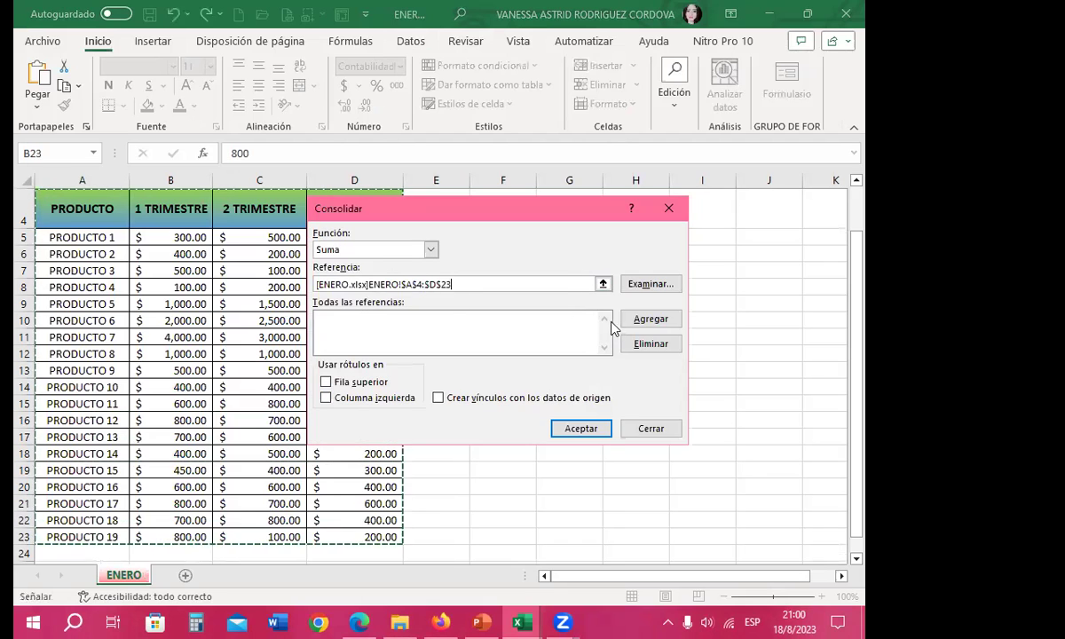
{"action": "left_click", "coordinate": [644, 319]}
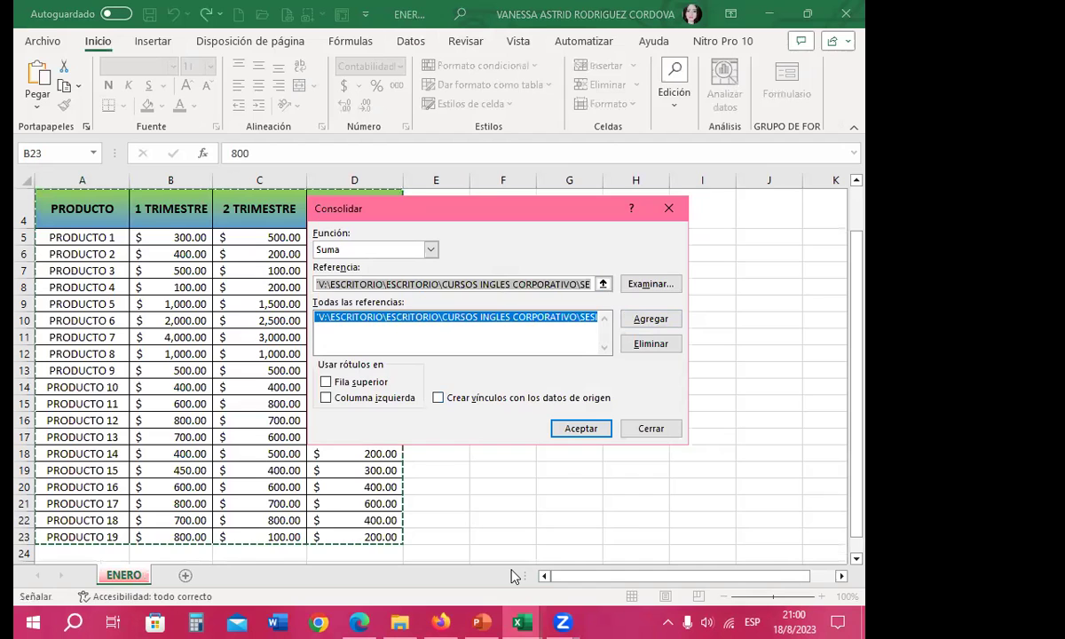
Step: Add MARZO's A4:D23 and check Fila superior, Columna izquierda and Crear vínculos
{"action": "key", "text": "Delete"}
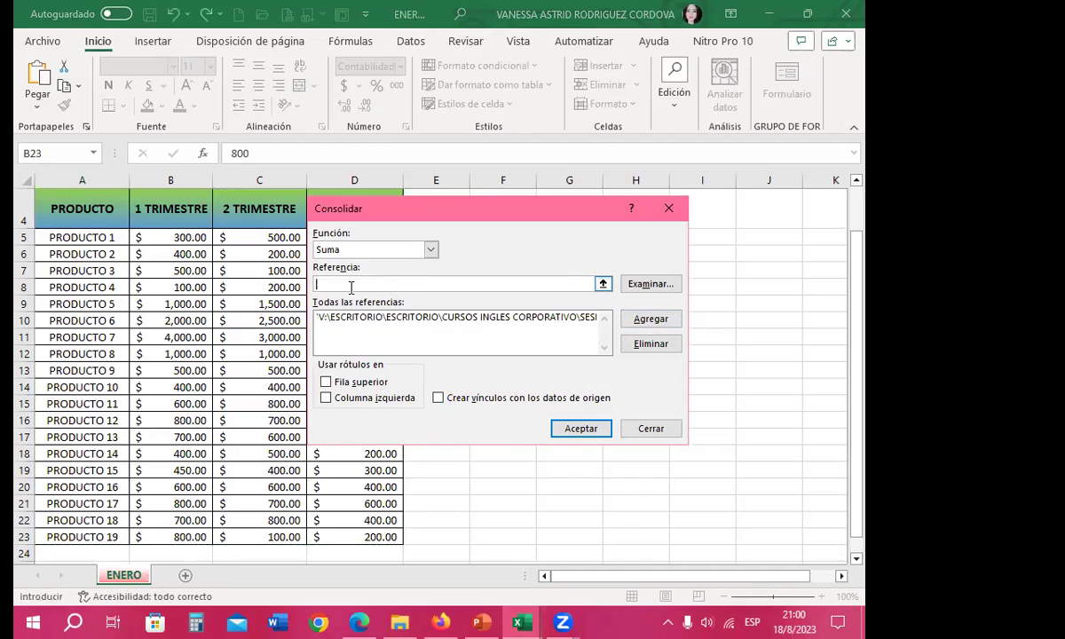
{"action": "mouse_move", "coordinate": [522, 622]}
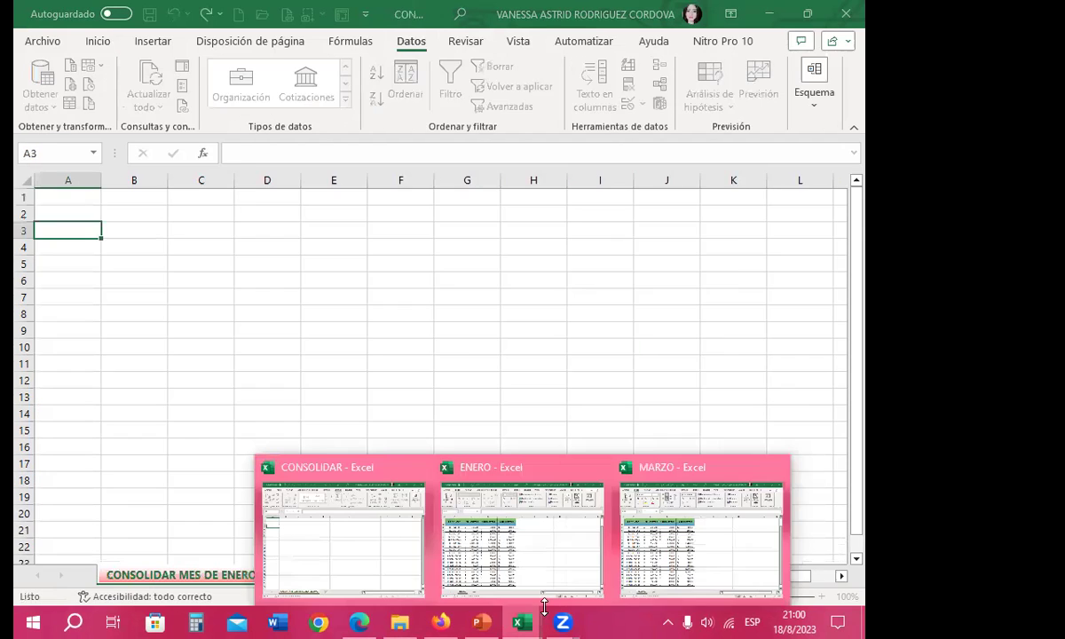
{"action": "left_click", "coordinate": [675, 515]}
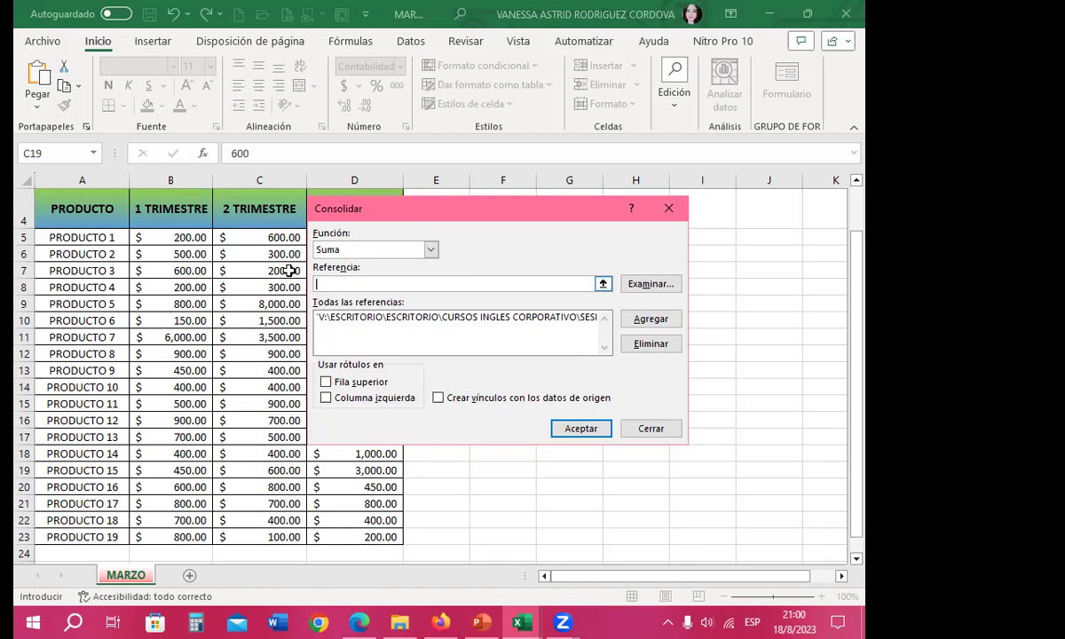
{"action": "left_click_drag", "start_coordinate": [75, 203], "coordinate": [380, 477]}
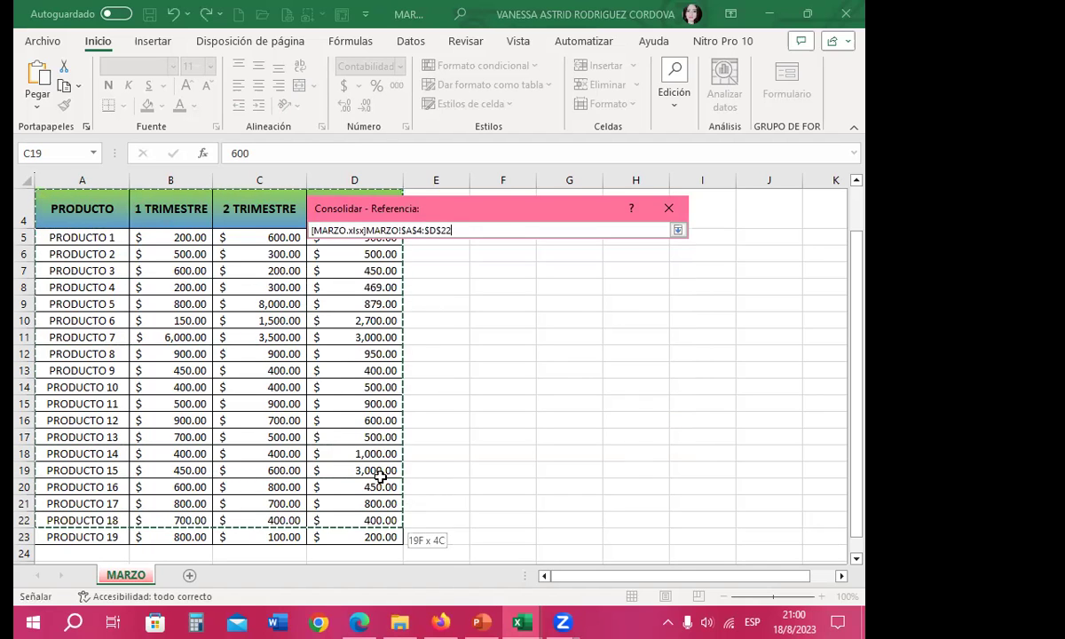
{"action": "left_click_drag", "start_coordinate": [391, 520], "coordinate": [390, 537]}
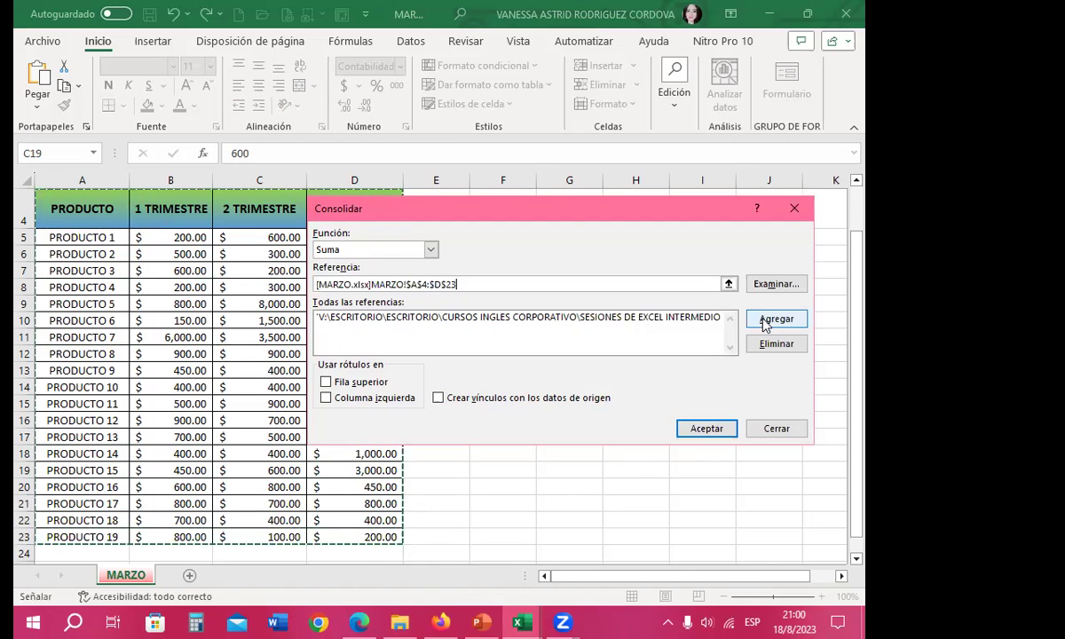
{"action": "left_click", "coordinate": [778, 320]}
{"action": "left_click", "coordinate": [326, 382]}
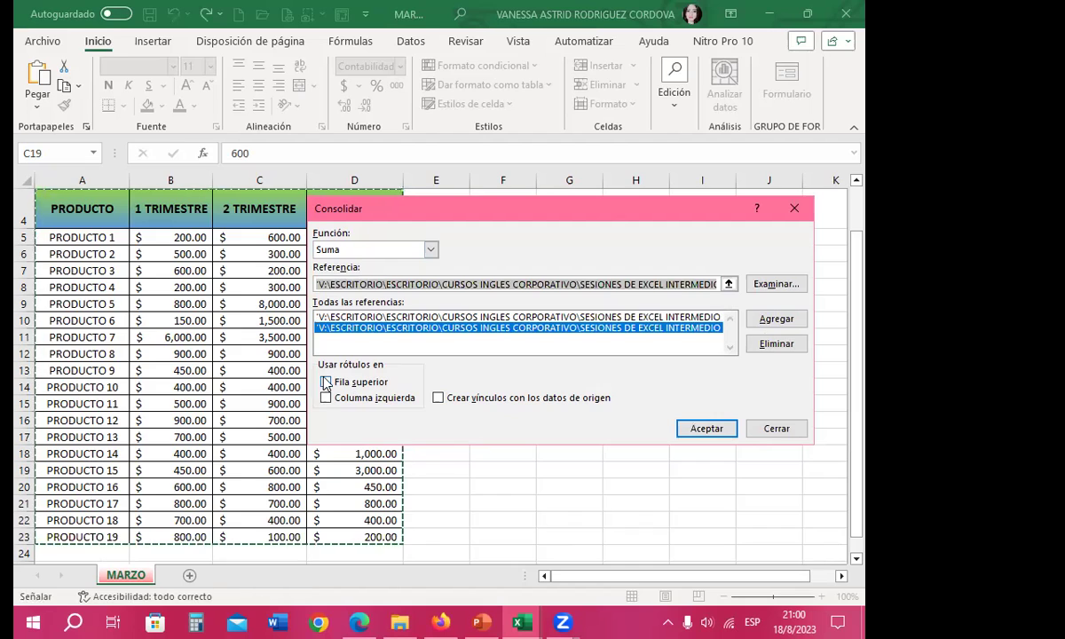
{"action": "left_click", "coordinate": [326, 398]}
{"action": "left_click", "coordinate": [439, 398]}
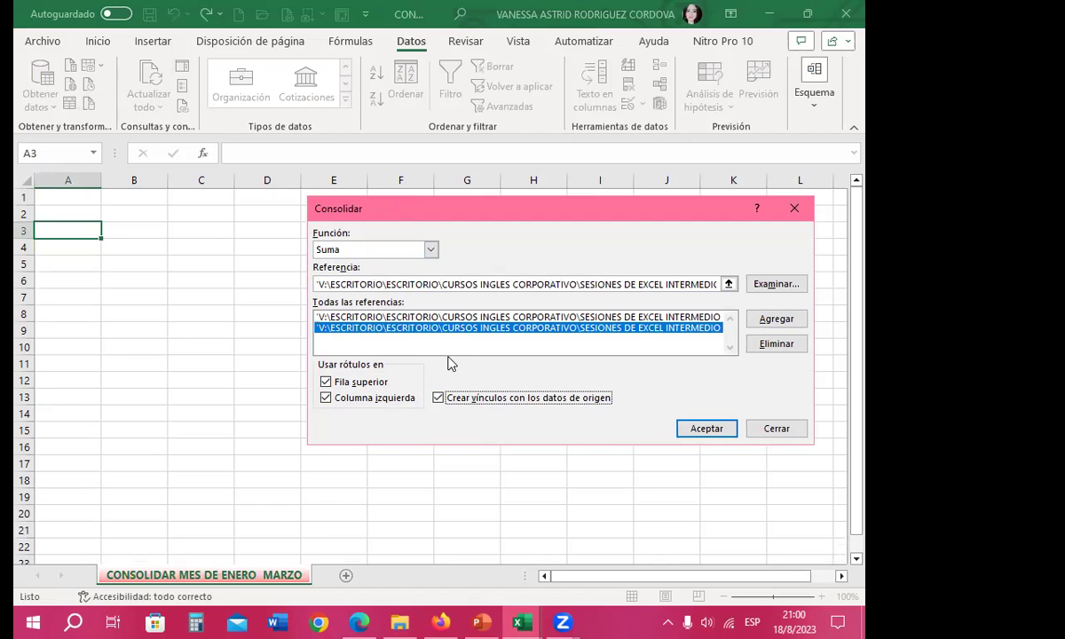
Step: Run the linked sum consolidation and return to the CONSOLIDAR workbook
{"action": "left_click", "coordinate": [707, 431]}
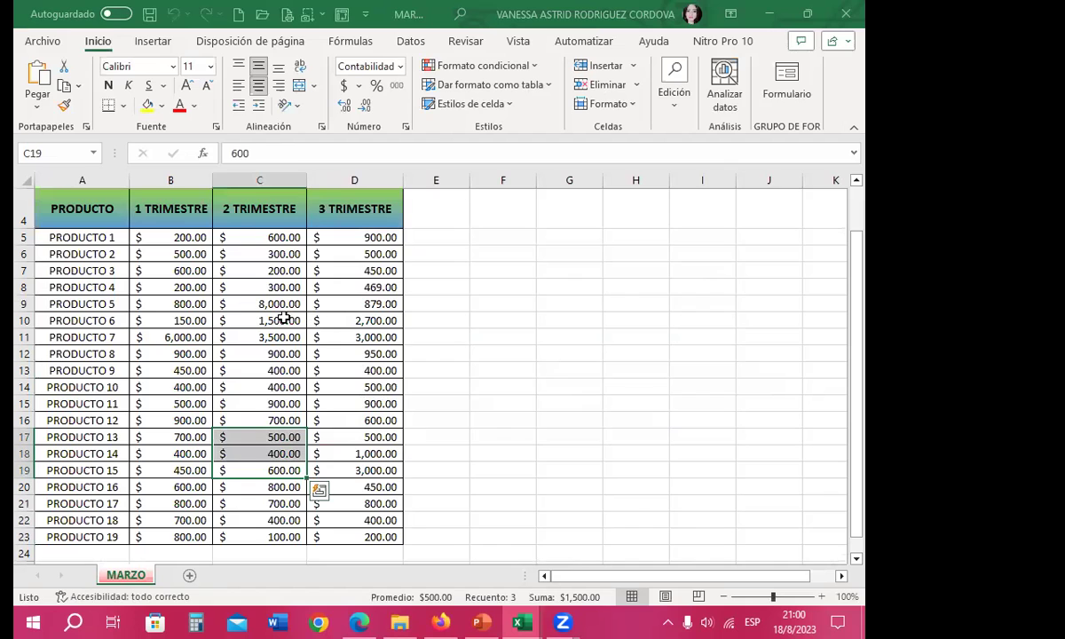
{"action": "left_click", "coordinate": [239, 318]}
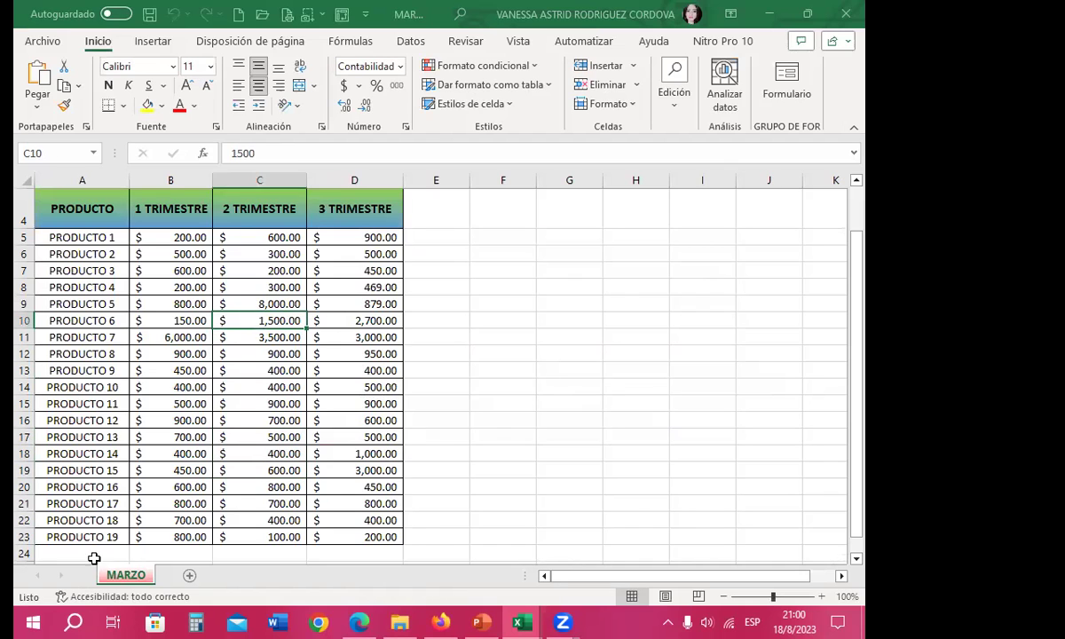
{"action": "mouse_move", "coordinate": [521, 623]}
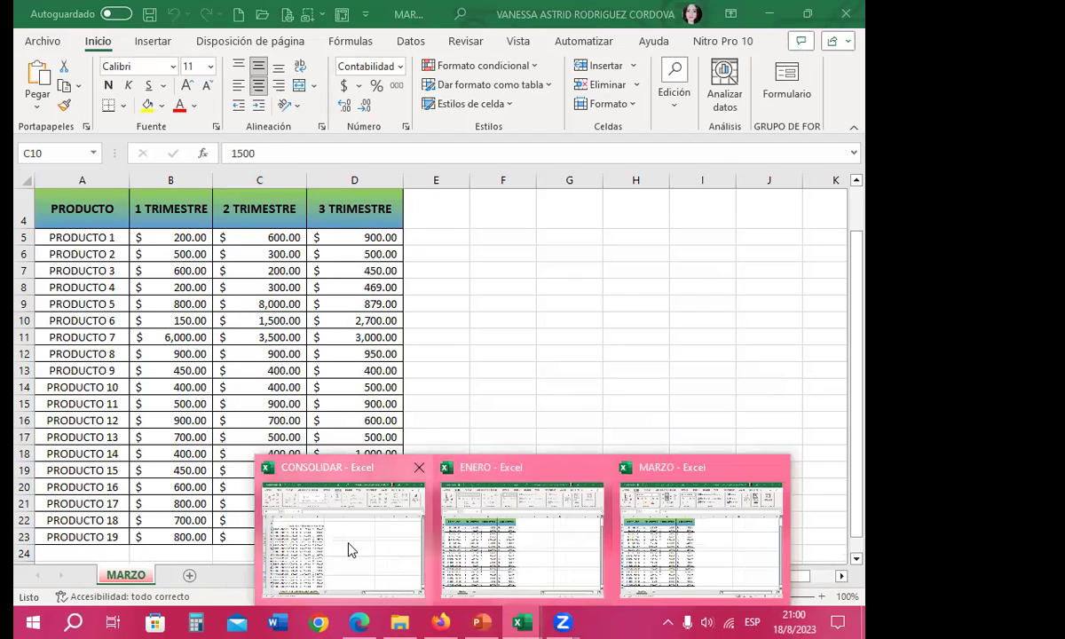
{"action": "left_click", "coordinate": [342, 533]}
Step: Widen column B for product names and check PRODUCTO 1's first- and second-quarter sums
{"action": "left_click_drag", "start_coordinate": [138, 178], "coordinate": [195, 178]}
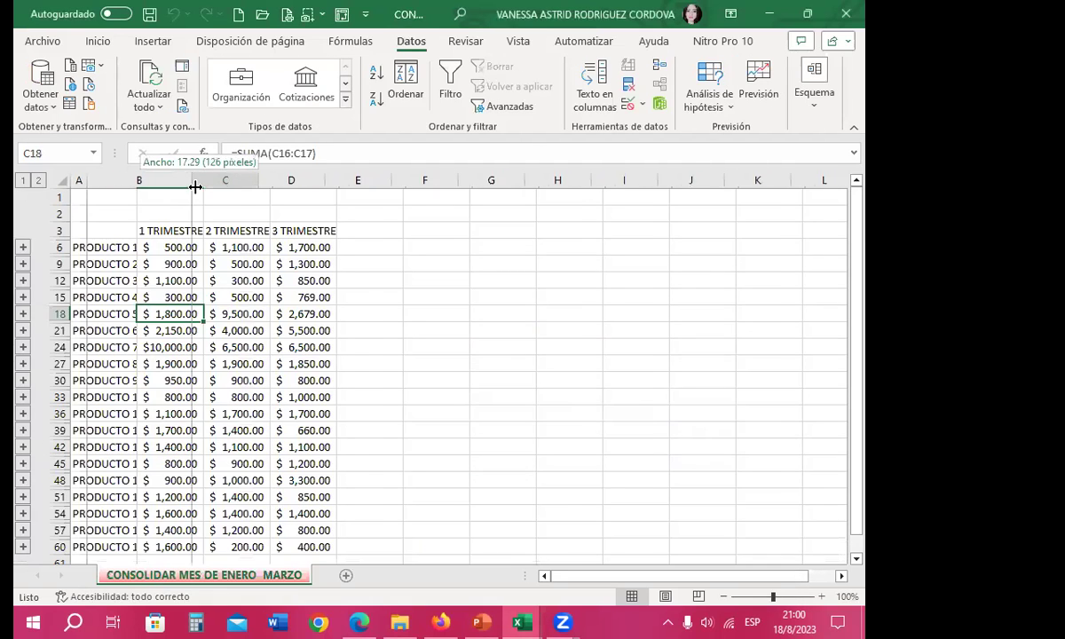
{"action": "key", "text": "Up"}
{"action": "key", "text": "Up"}
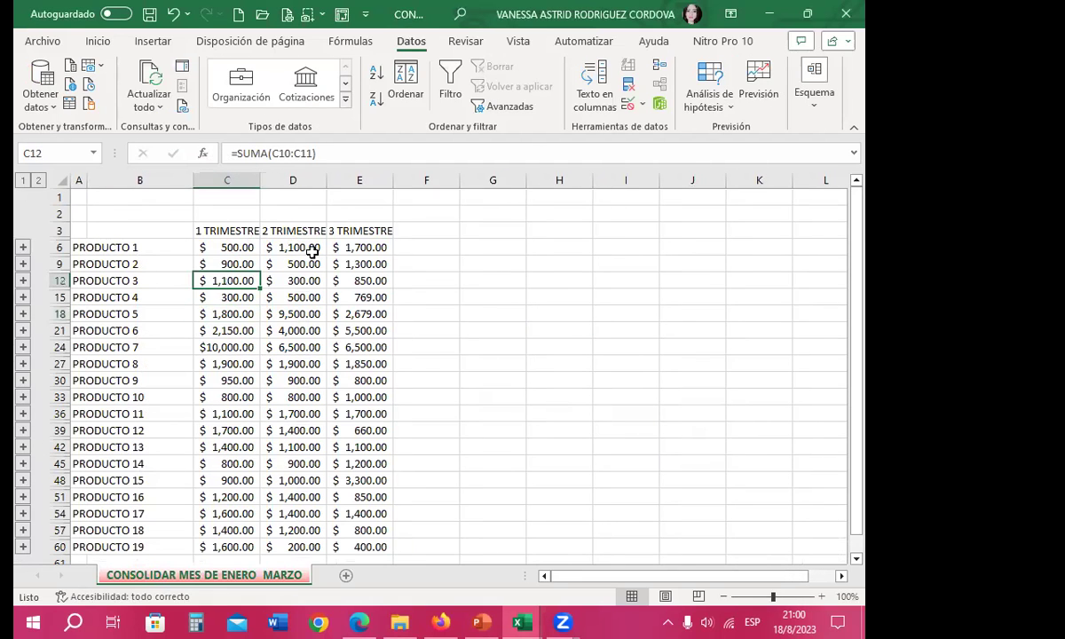
{"action": "key", "text": "Up"}
{"action": "key", "text": "Up"}
{"action": "left_click", "coordinate": [280, 241]}
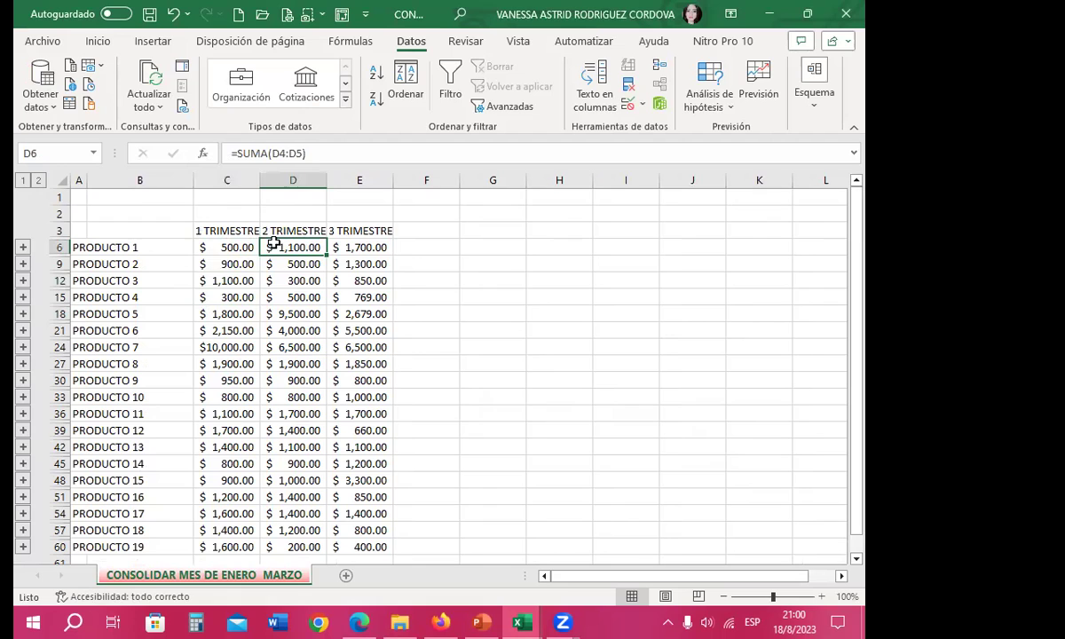
{"action": "left_click_drag", "start_coordinate": [246, 247], "coordinate": [246, 263]}
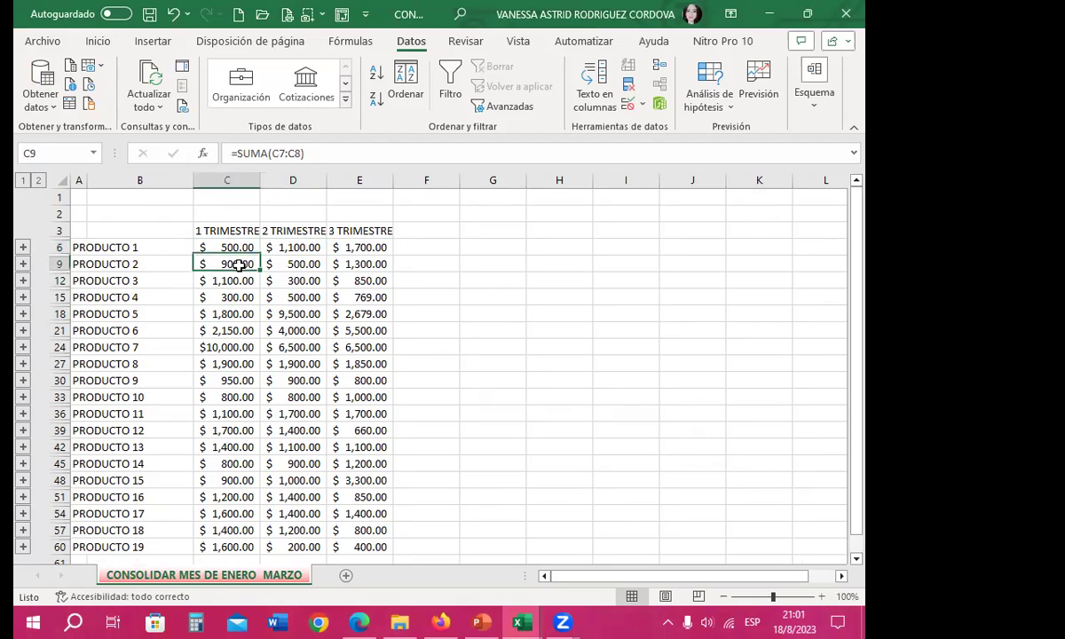
{"action": "left_click", "coordinate": [285, 247]}
{"action": "left_click", "coordinate": [244, 246]}
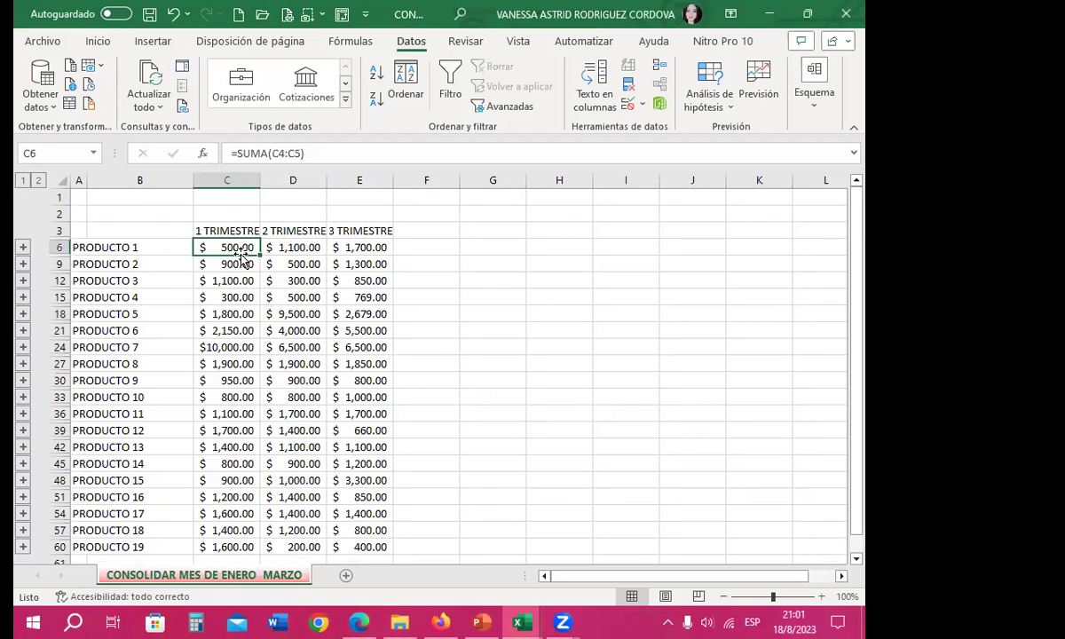
{"action": "left_click", "coordinate": [300, 247]}
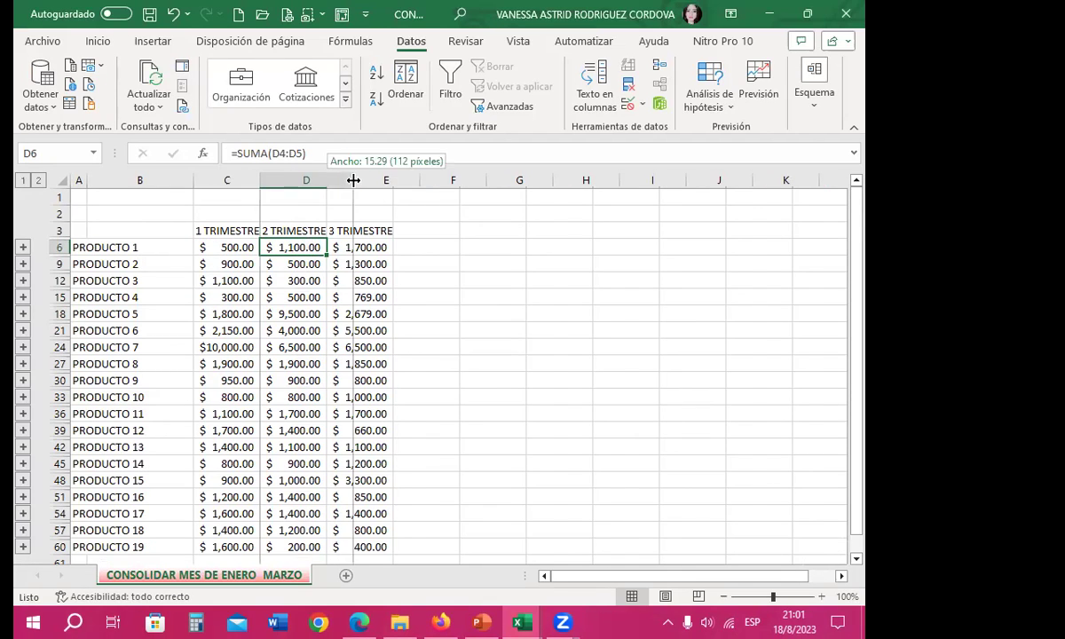
Step: Widen the 2 TRIMESTRE column and inspect SUMA formulas for PRODUCTO 5, 7, 8 and 1
{"action": "left_click_drag", "start_coordinate": [325, 180], "coordinate": [353, 181]}
{"action": "left_click", "coordinate": [264, 369]}
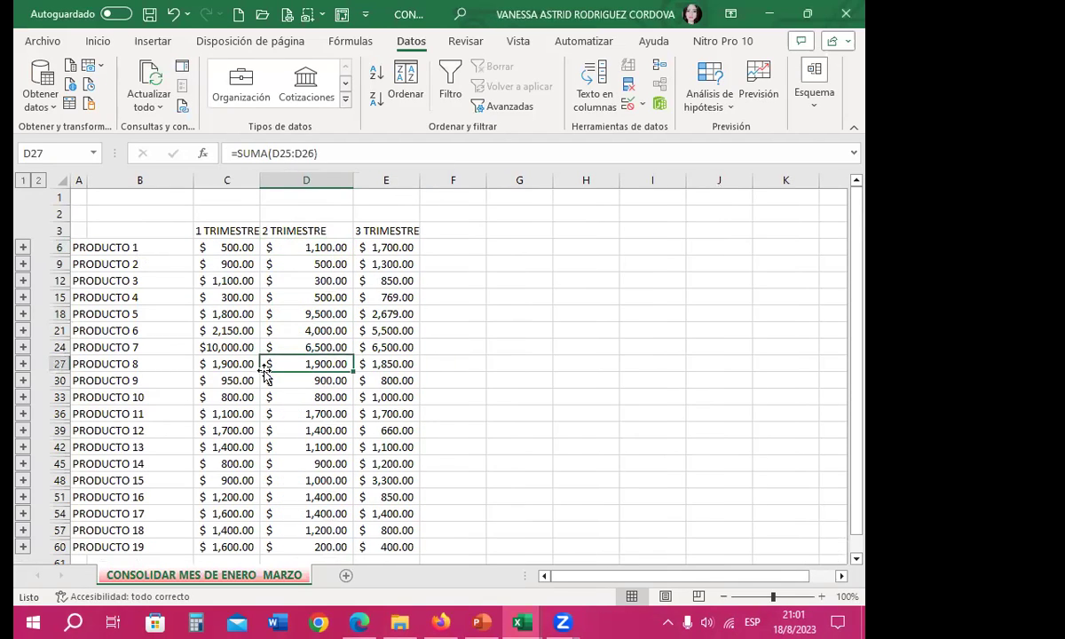
{"action": "left_click", "coordinate": [220, 343]}
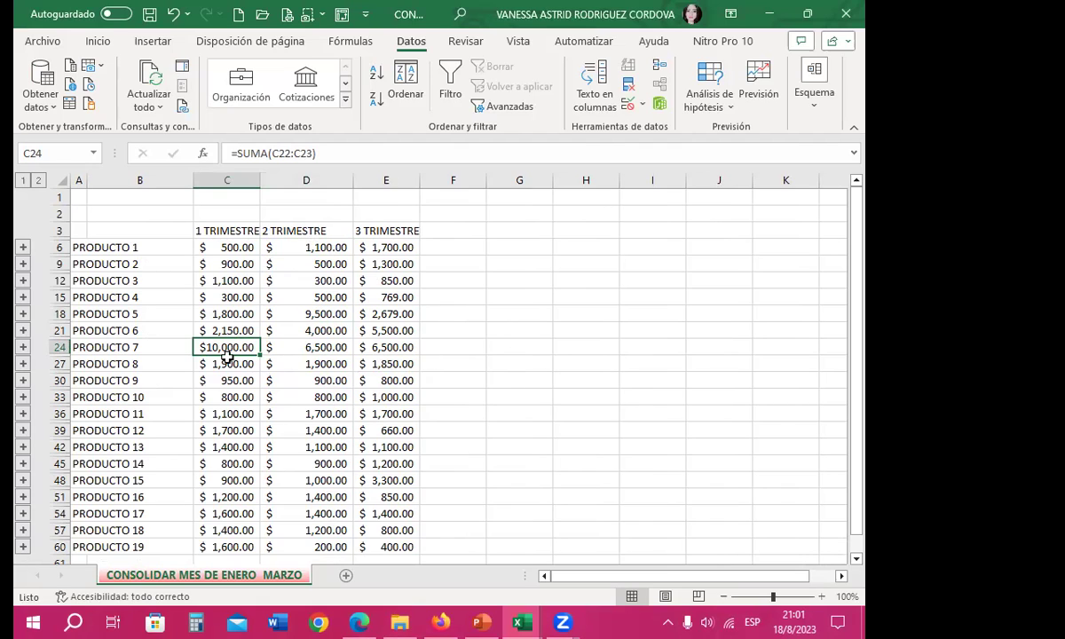
{"action": "left_click", "coordinate": [227, 320]}
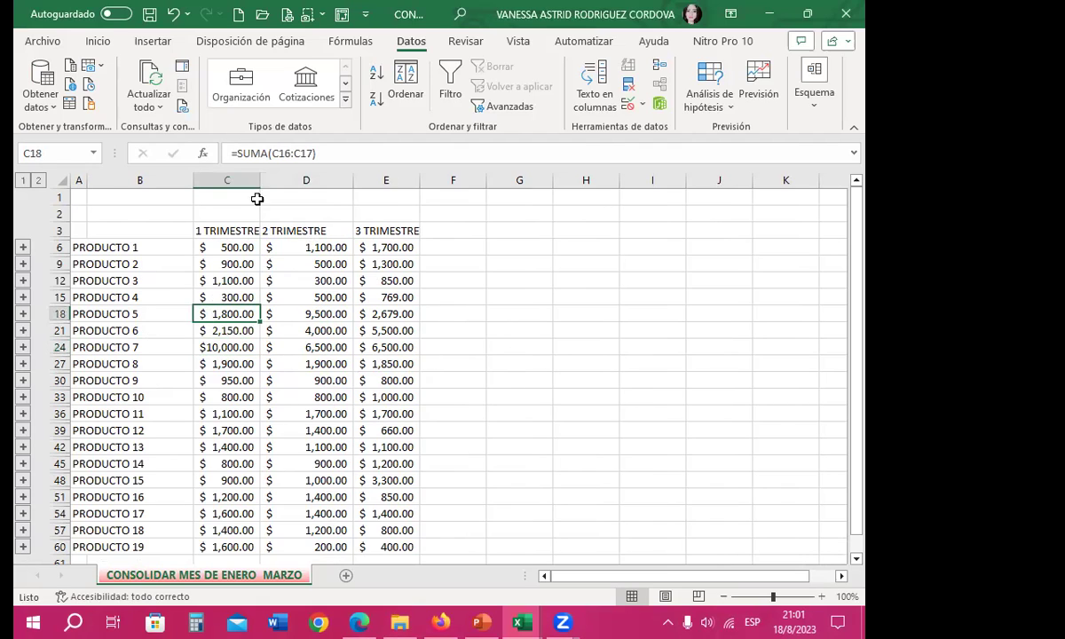
{"action": "left_click", "coordinate": [337, 349]}
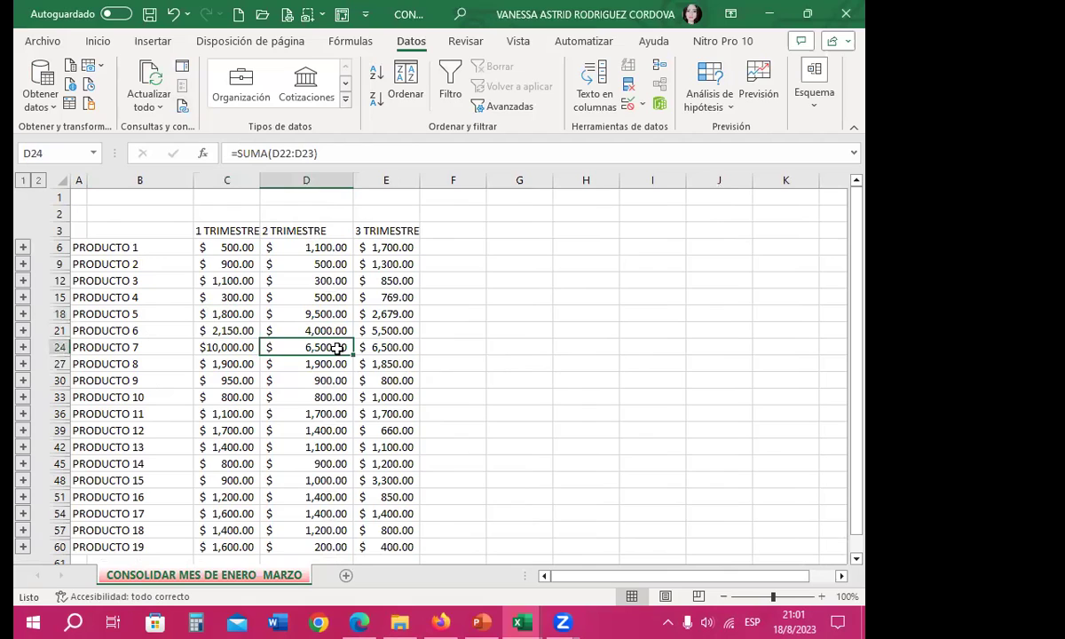
{"action": "left_click", "coordinate": [278, 248]}
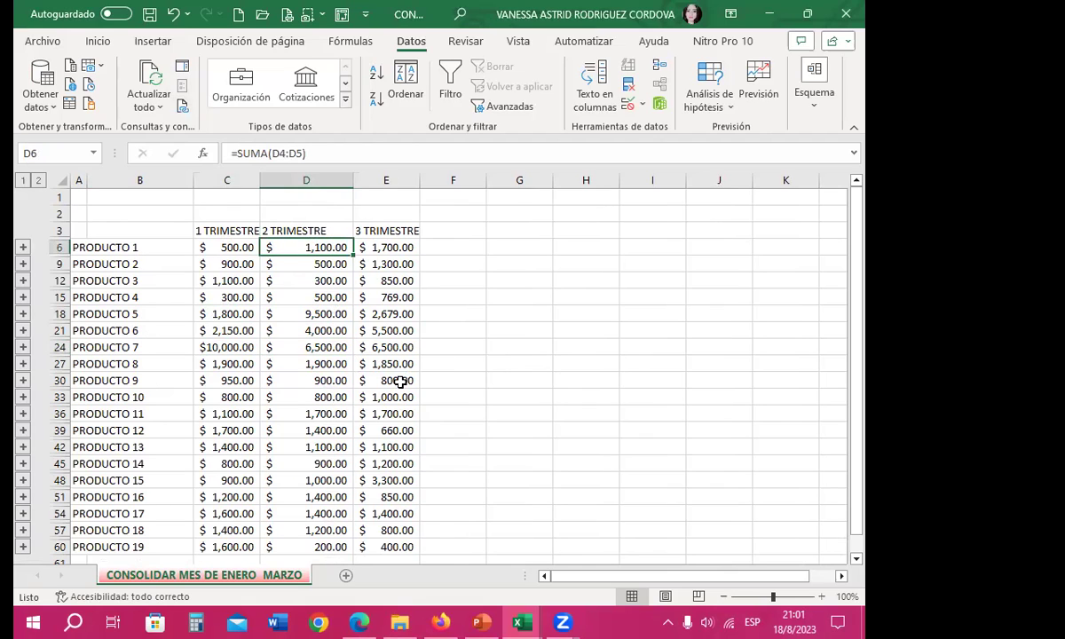
{"action": "left_click", "coordinate": [305, 345]}
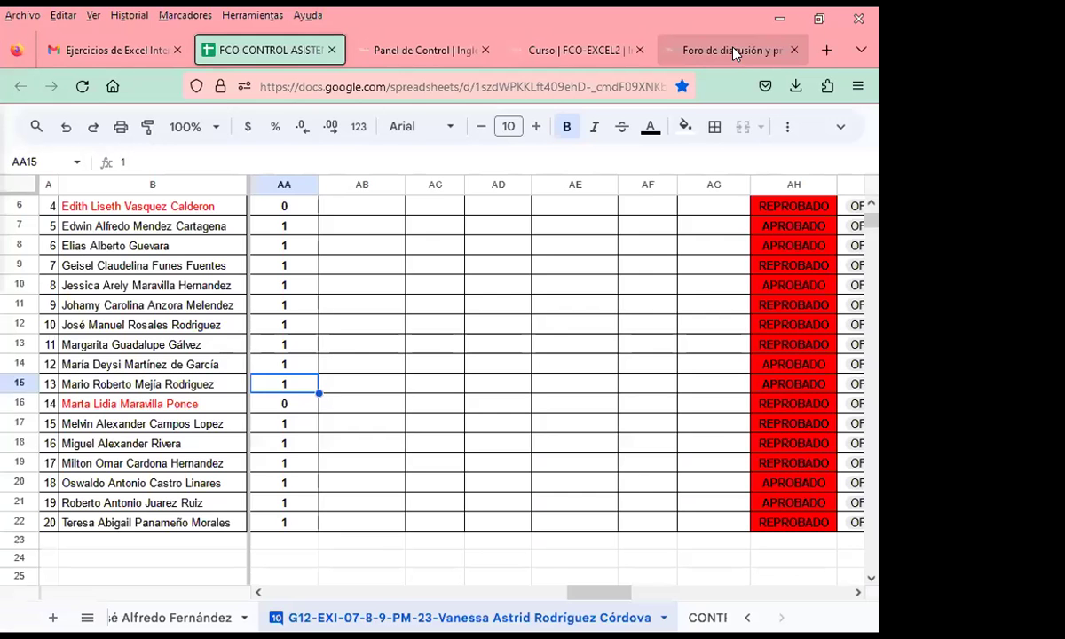
Step: Switch Firefox to the Foro de discusión clase #15 page and scroll down it
{"action": "left_click", "coordinate": [686, 49]}
{"action": "scroll", "coordinate": [483, 383], "scroll_direction": "down", "scroll_amount": 5}
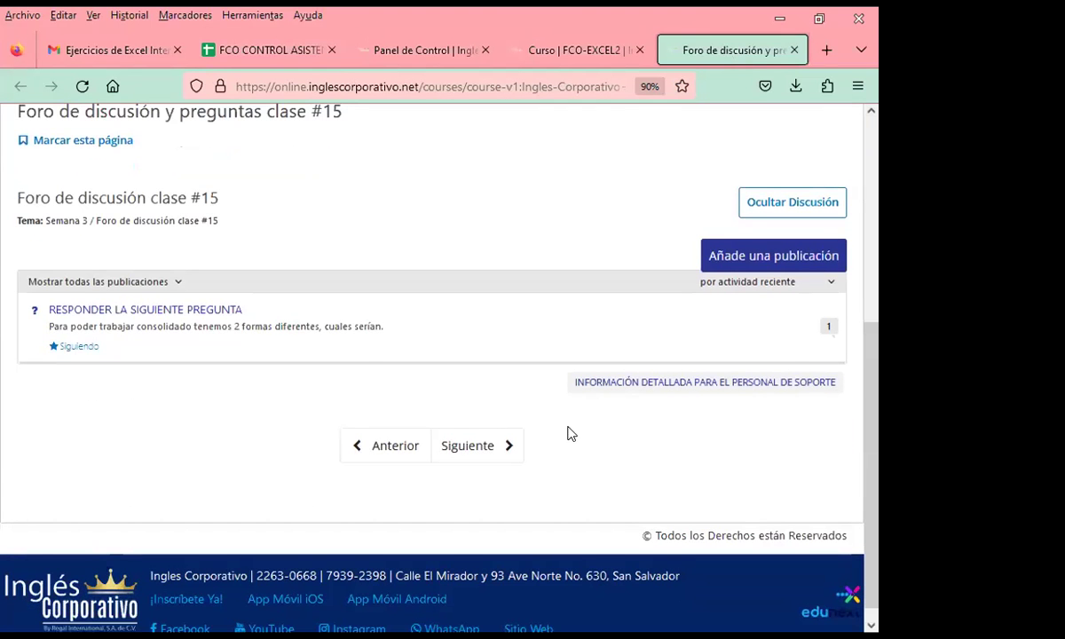